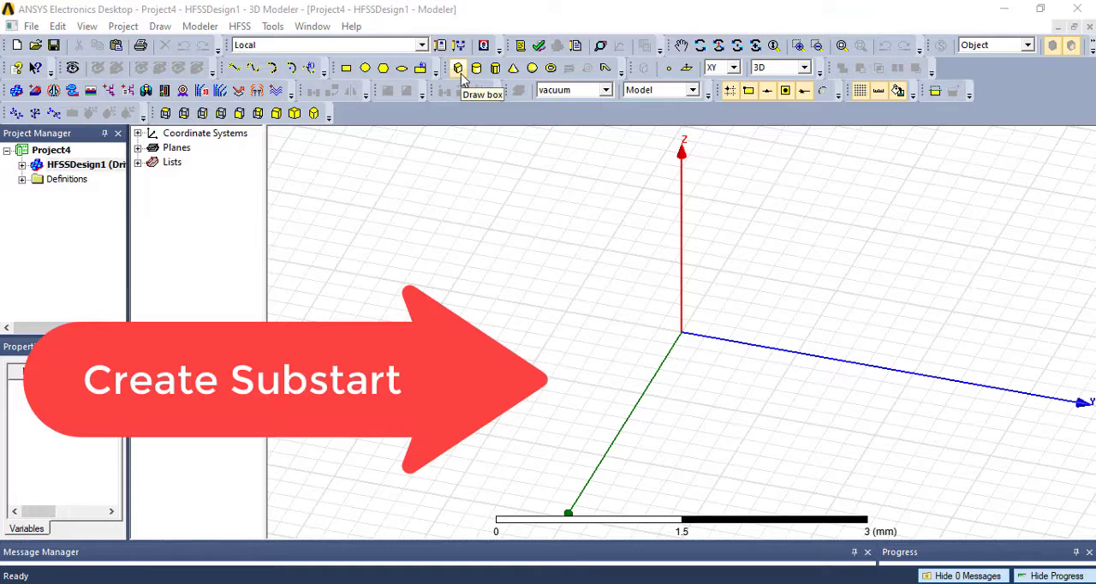
- Draw a box from the origin, about 1.6 mm in X, 2.4 mm in Y and 0.2 mm high
left_click(459, 70)
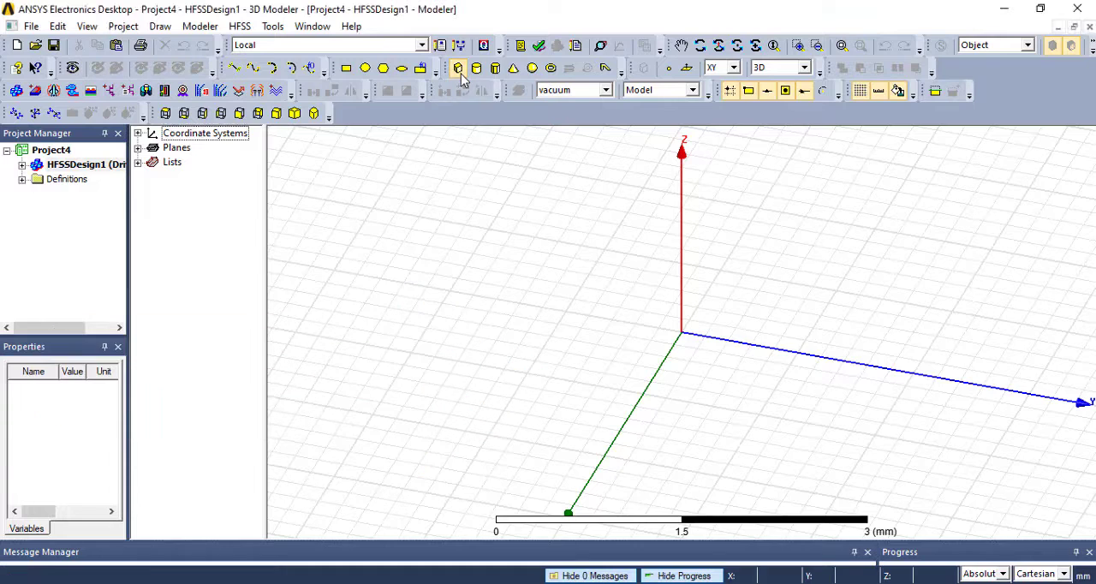
left_click(683, 334)
left_click(897, 477)
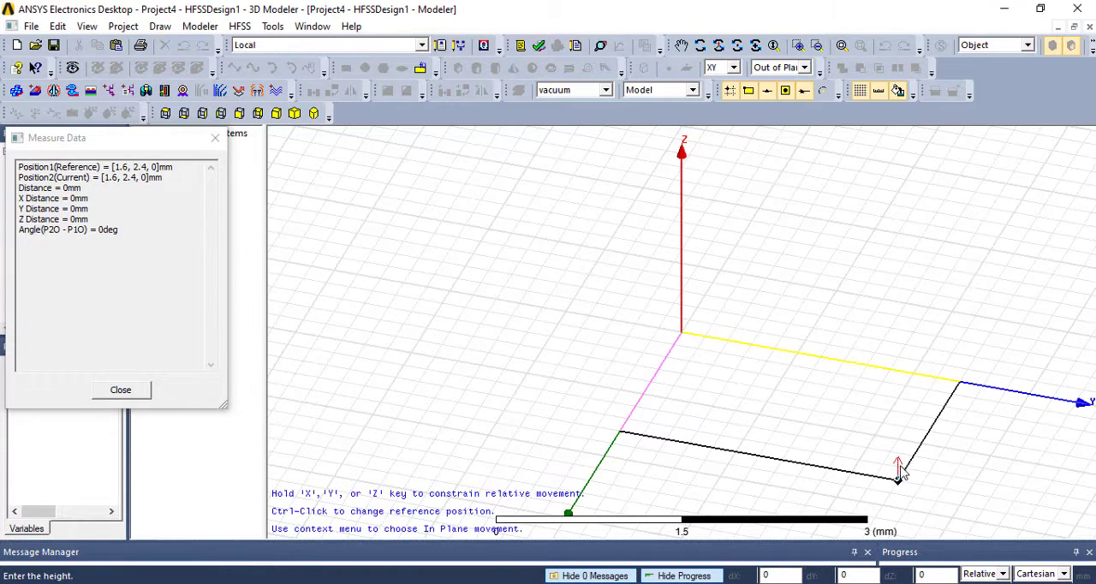
left_click(899, 467)
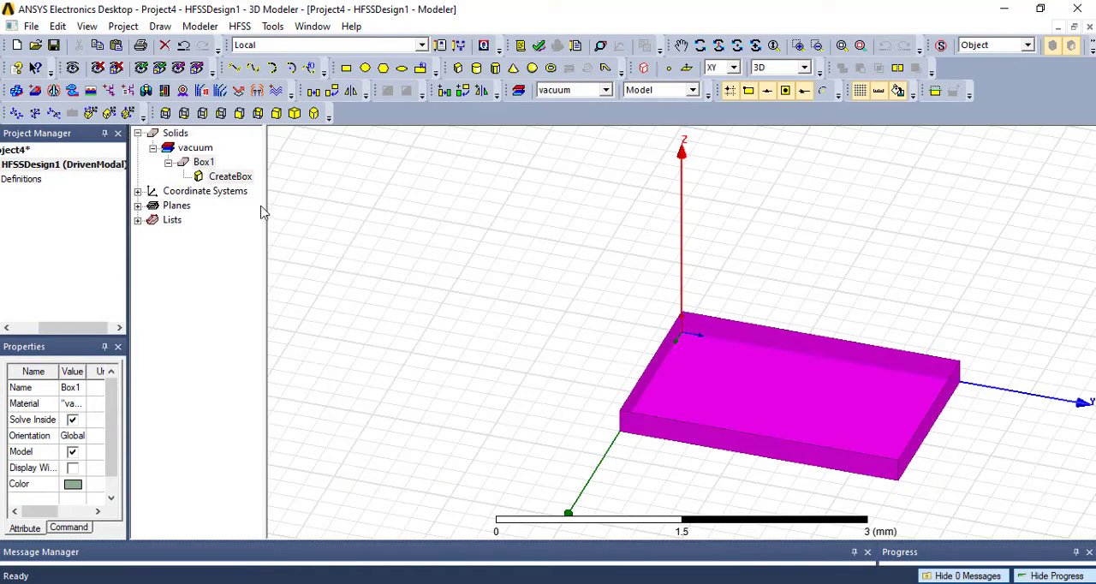
- Rename the new box as Substrat in its attributes
left_click_drag(264, 205, 301, 204)
double_click(204, 161)
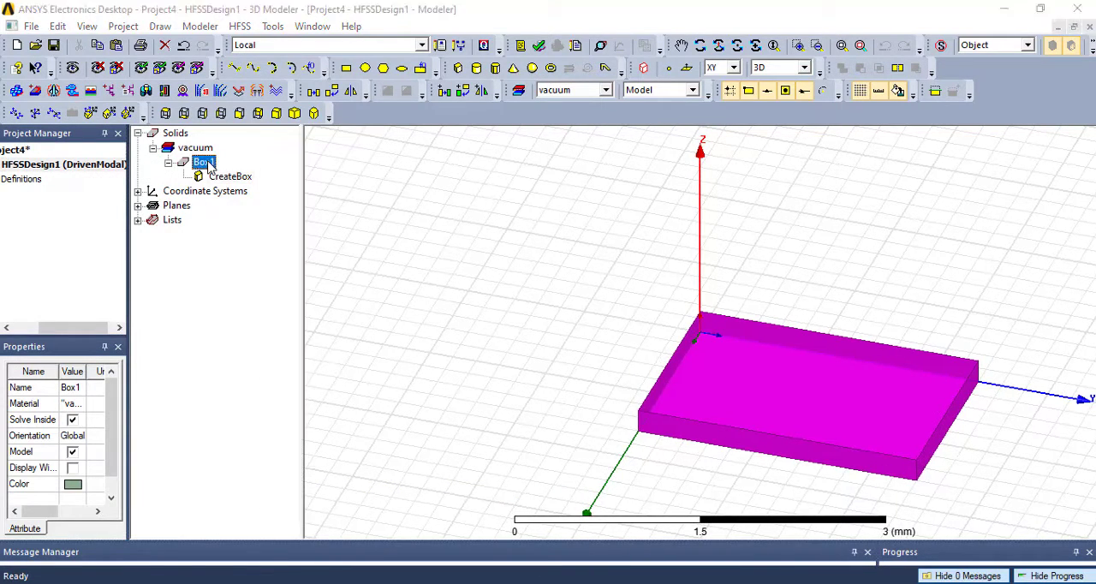
left_click(371, 215)
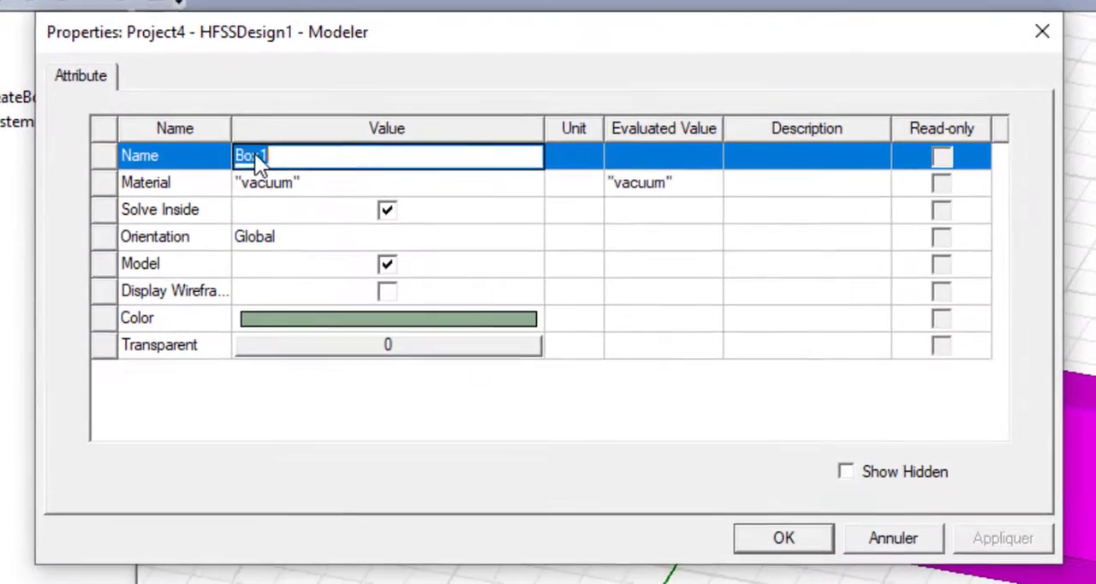
type("Substrat")
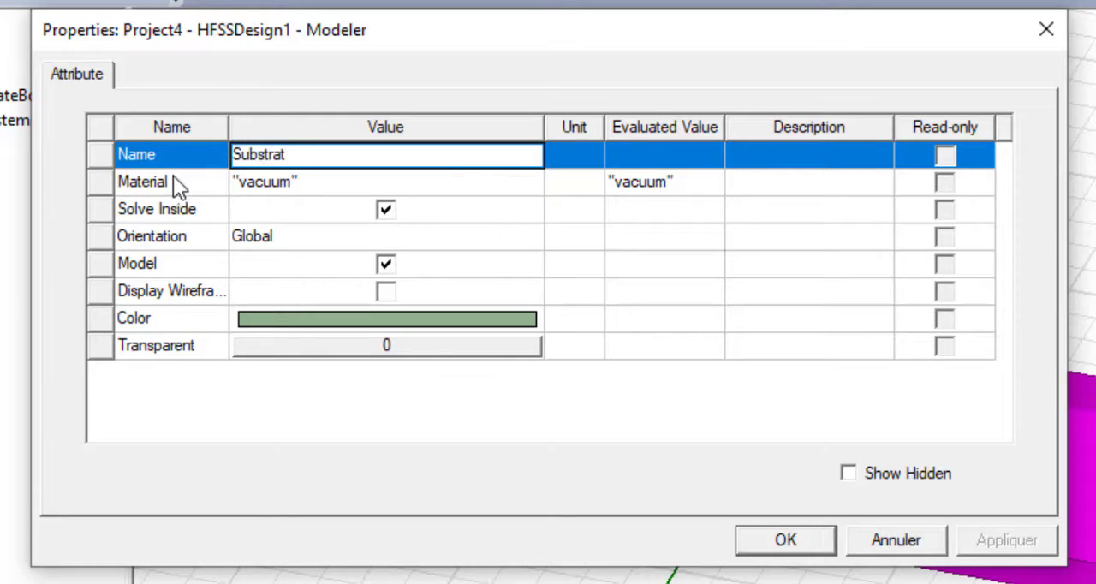
- Assign the FR4_epoxy material from the materials library to the substrate and apply the attributes
left_click(297, 185)
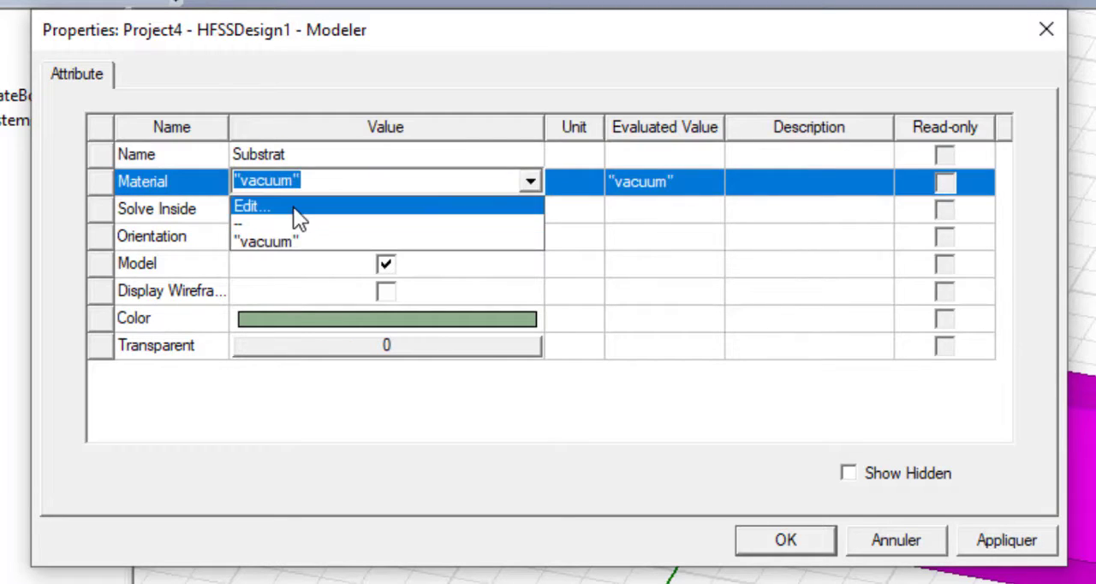
left_click(293, 207)
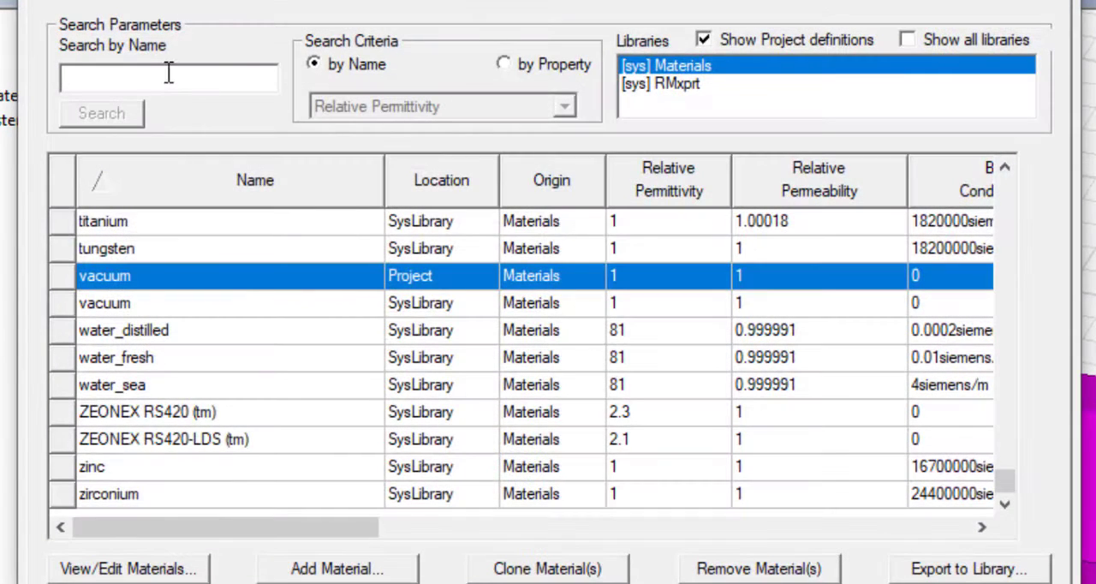
type("fr")
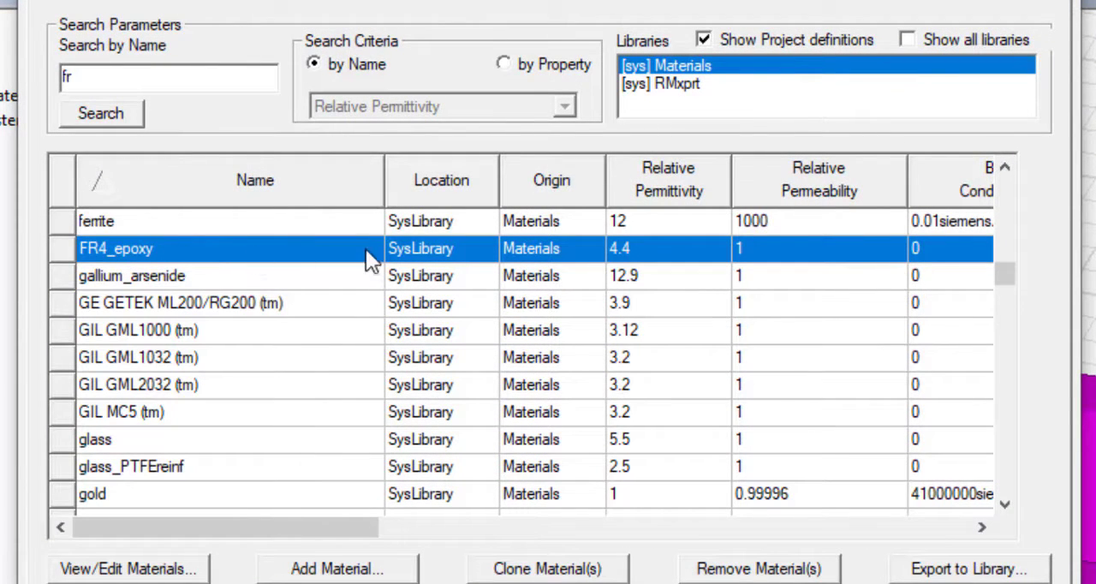
left_click(660, 248)
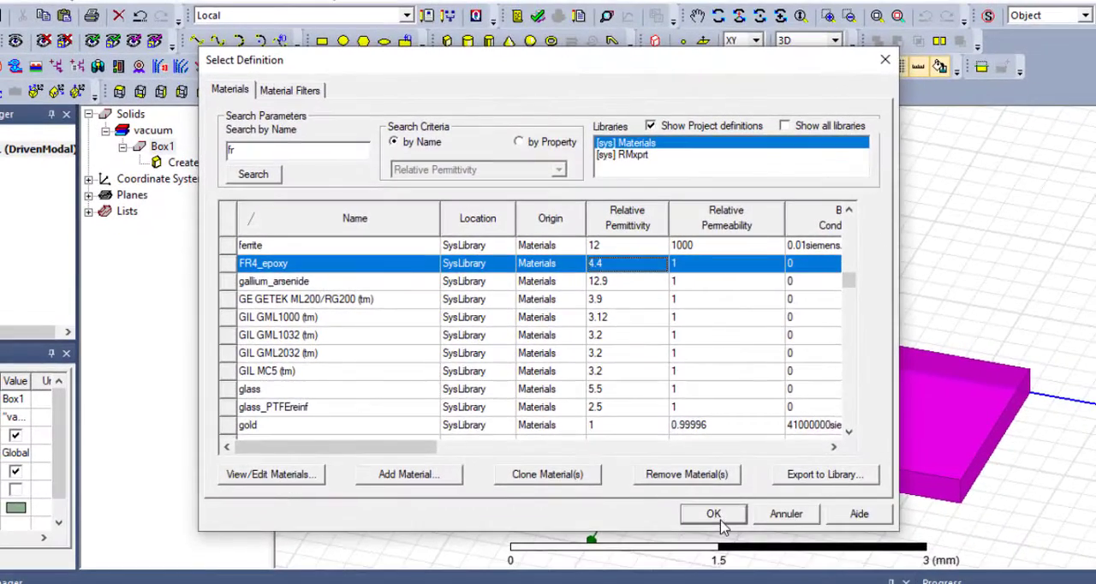
left_click(713, 516)
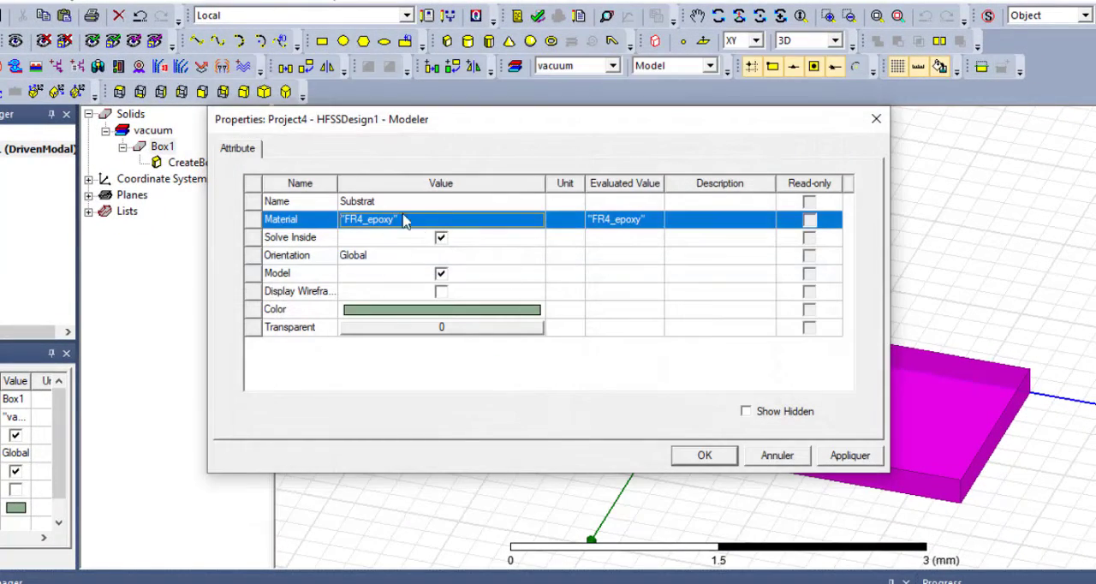
left_click(707, 456)
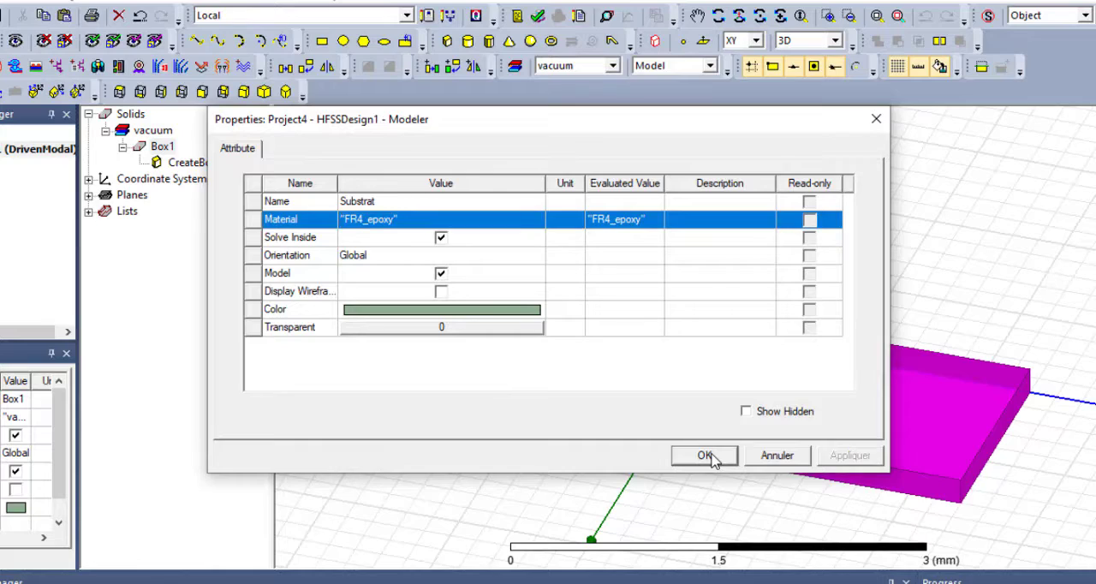
- Set the substrate box's position to -10, 0, 0 mm
double_click(199, 164)
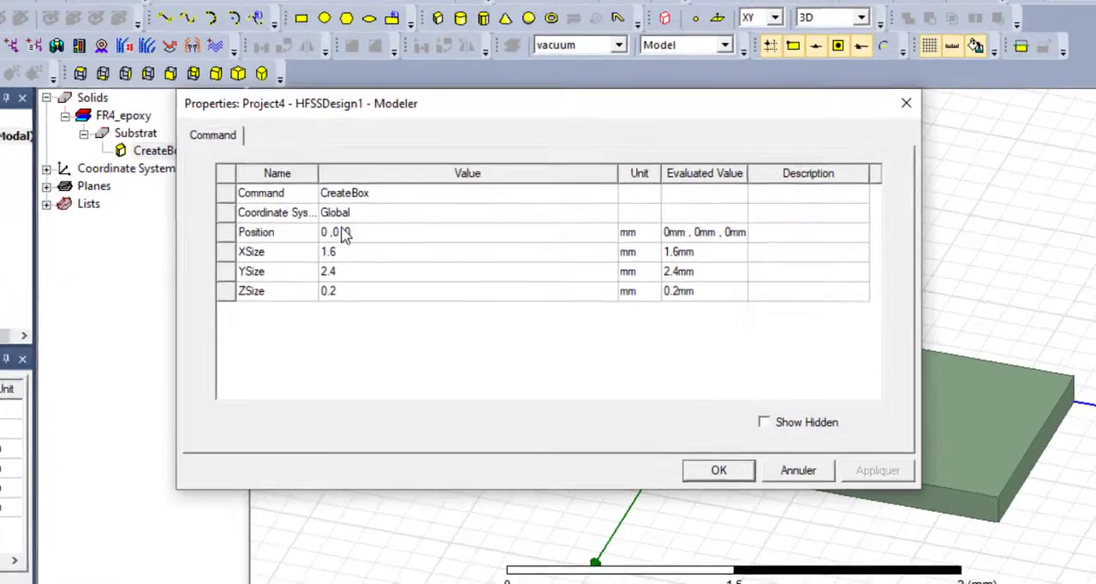
left_click(351, 233)
left_click(222, 205)
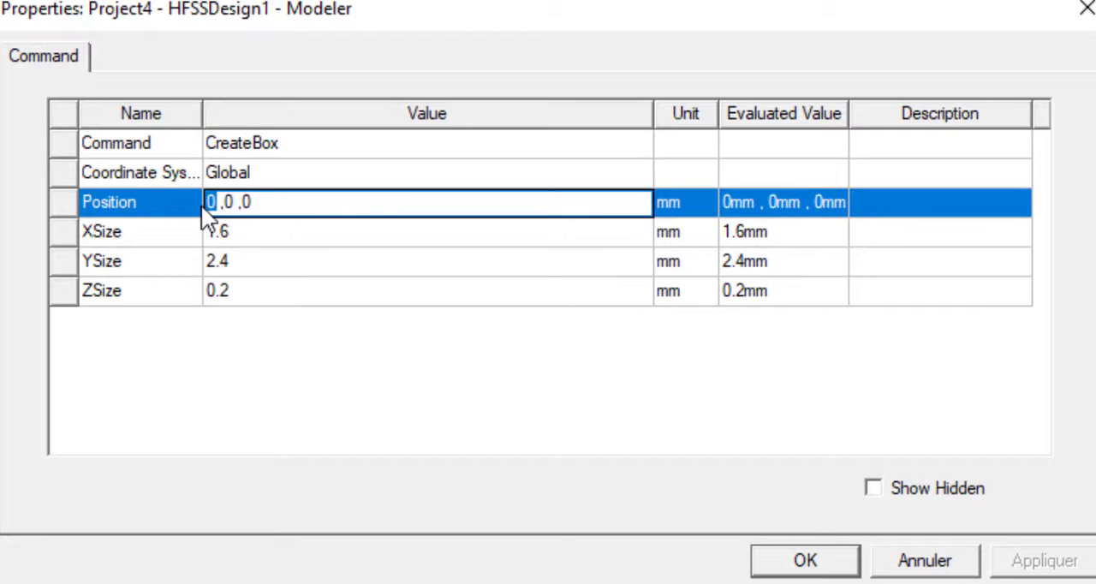
type("-10")
- Set the substrate box's XSize to 20 mm, YSize to 40 mm and ZSize to 1.6 mm, and apply
left_click(221, 235)
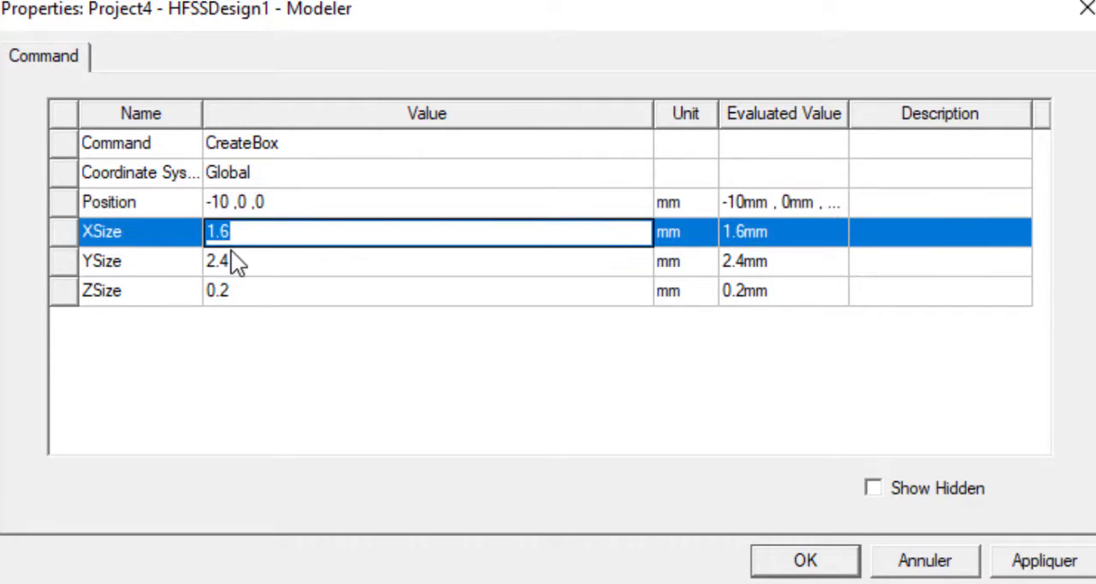
type("20")
left_click(241, 258)
type("40")
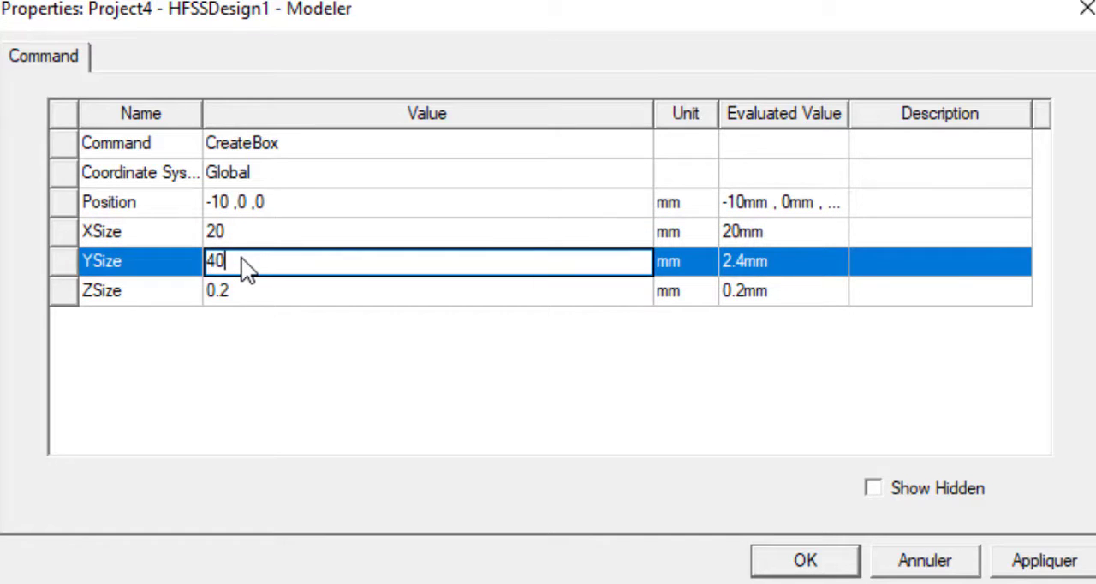
left_click(236, 292)
type("1.6")
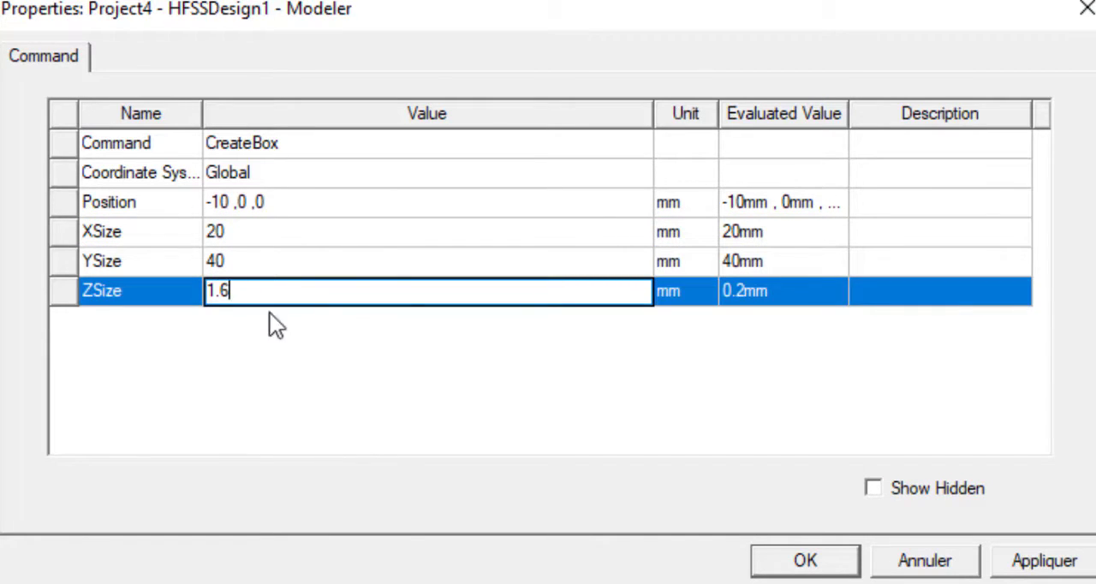
left_click(310, 384)
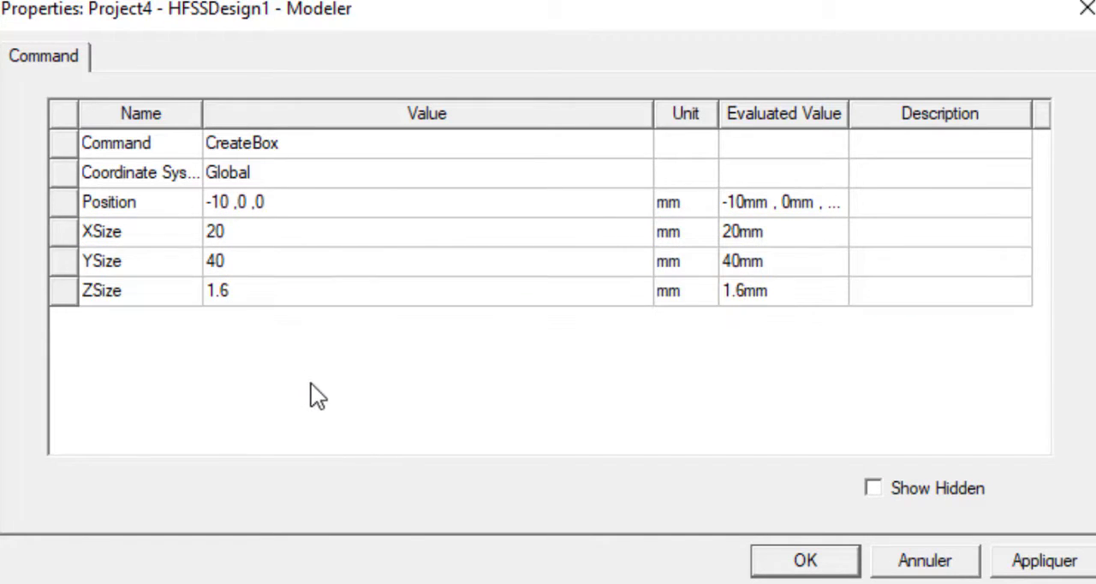
left_click(827, 560)
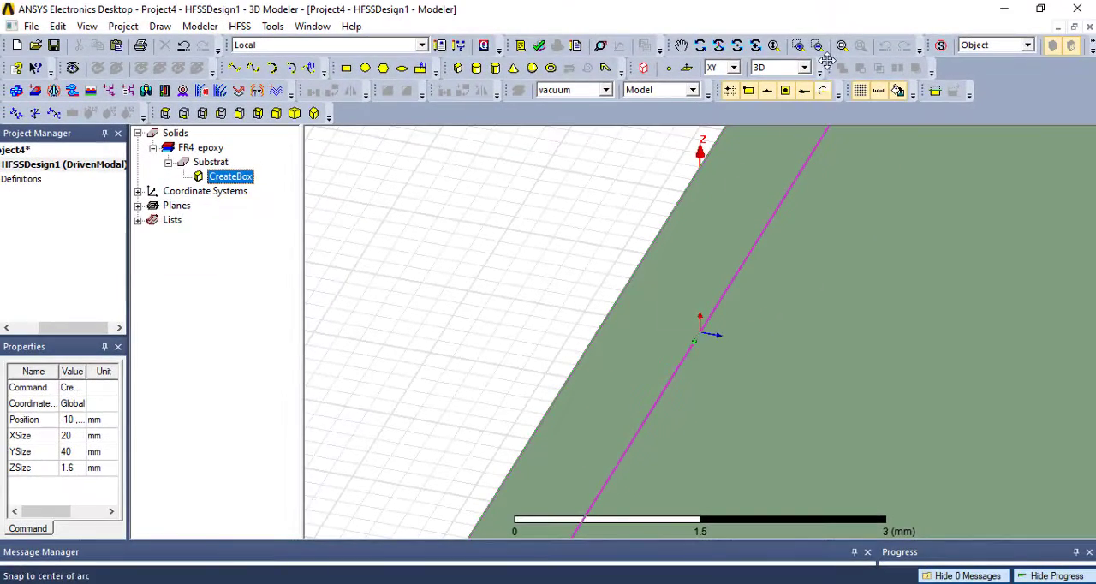
- Draw a 20 by 40 mm rectangle covering the substrate's upper face, between its opposite corners
left_click(846, 41)
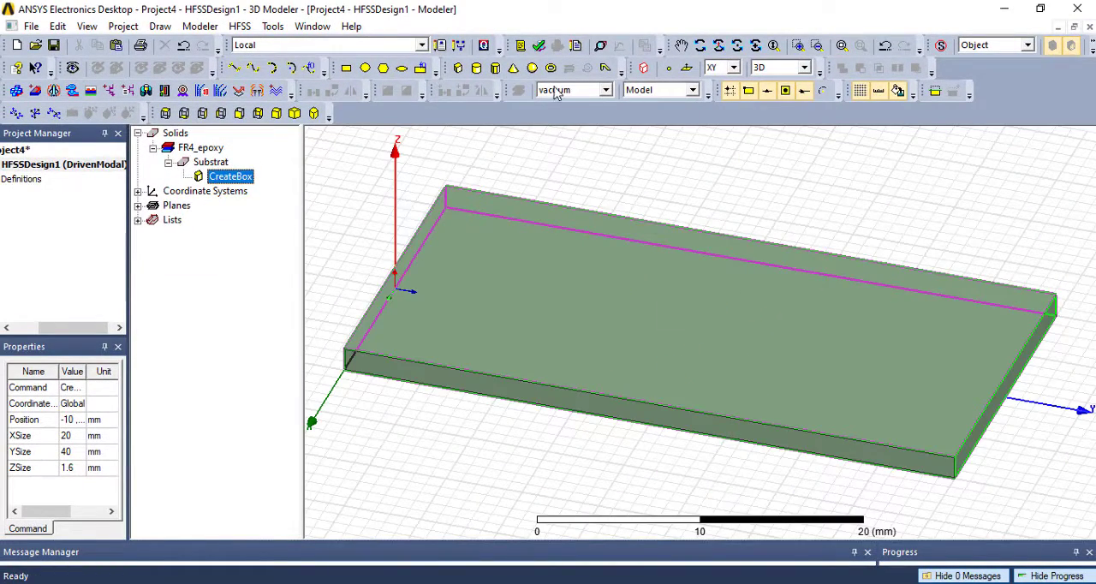
left_click(699, 44)
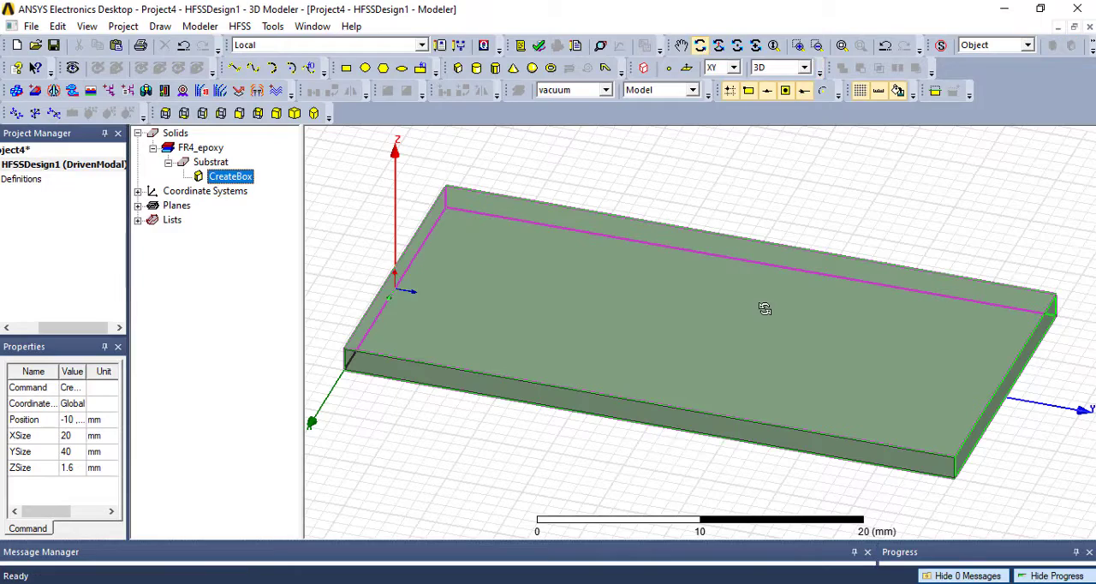
left_click_drag(763, 308, 796, 310)
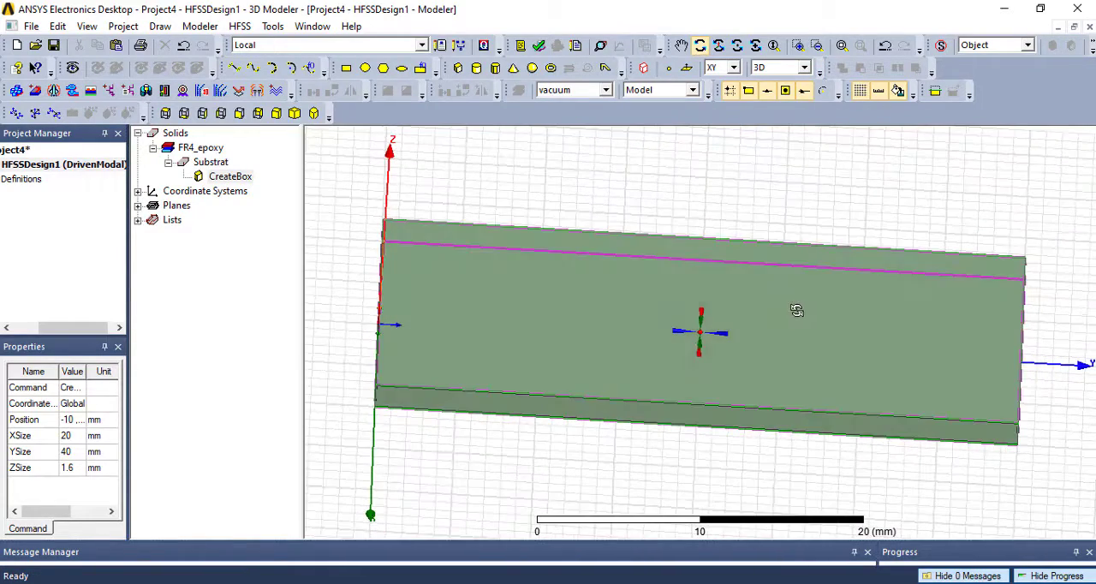
left_click(346, 74)
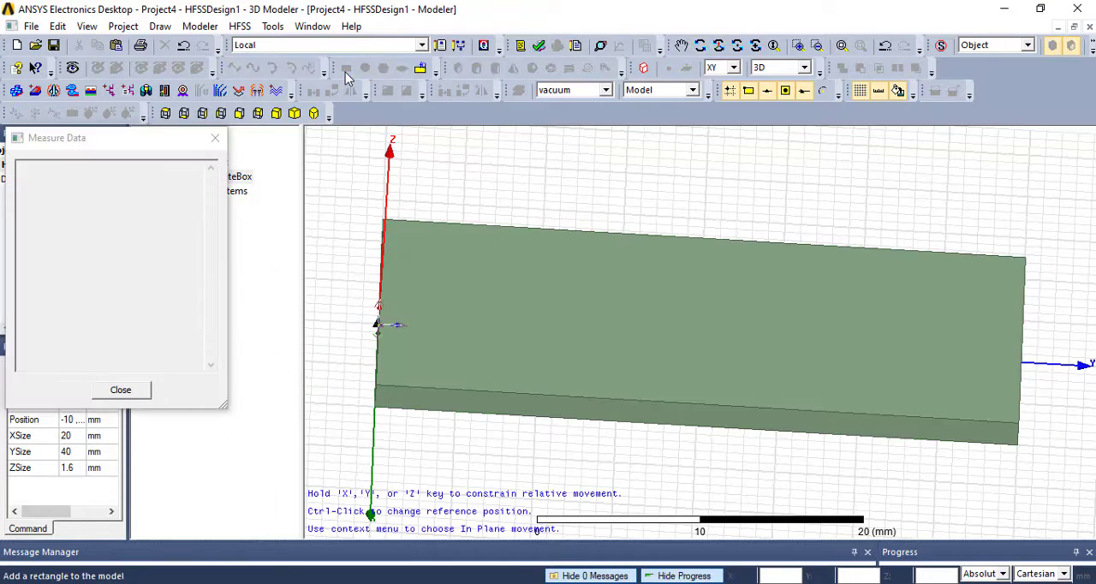
left_click(383, 220)
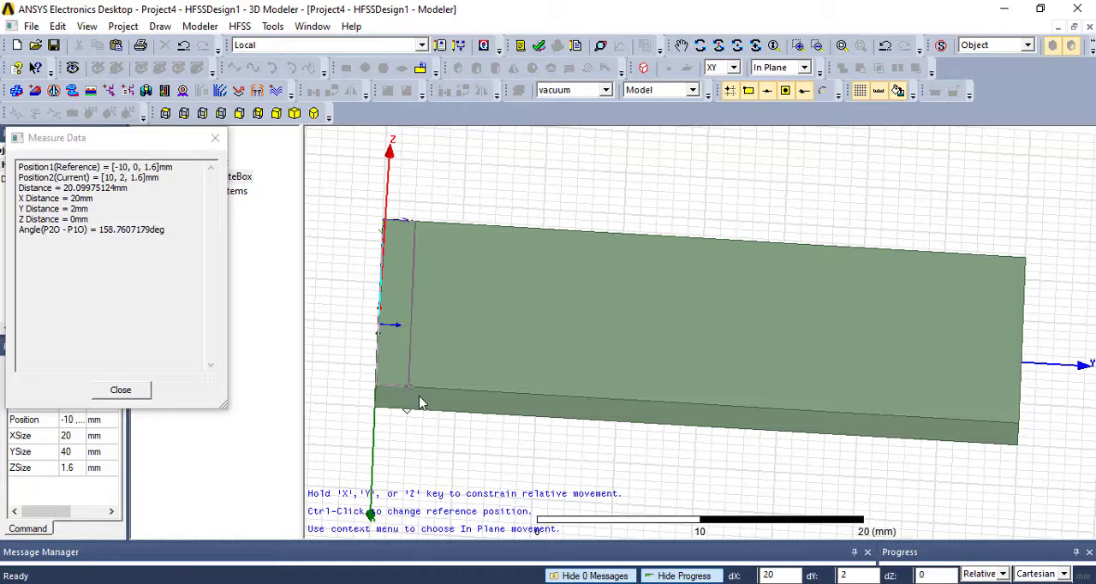
left_click(1018, 421)
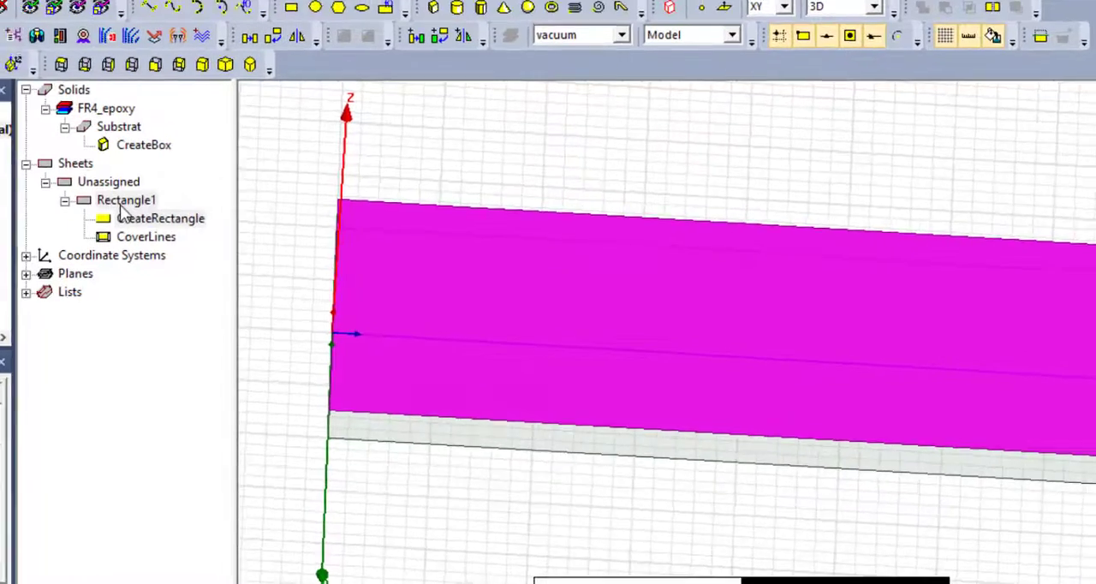
- Rename the new rectangle sheet as Ground
double_click(124, 202)
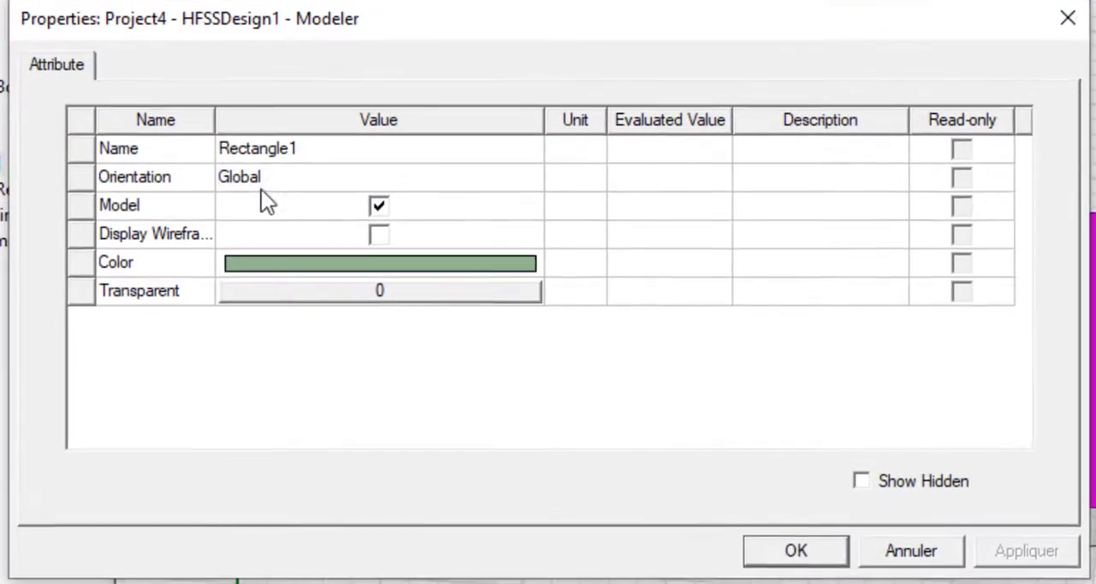
left_click(270, 155)
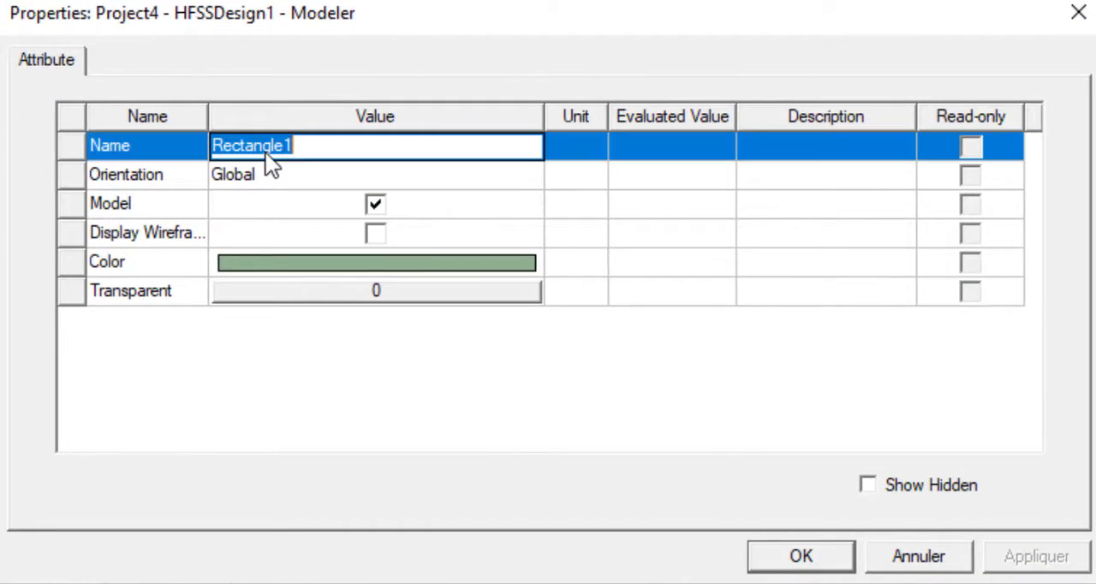
type("Ground")
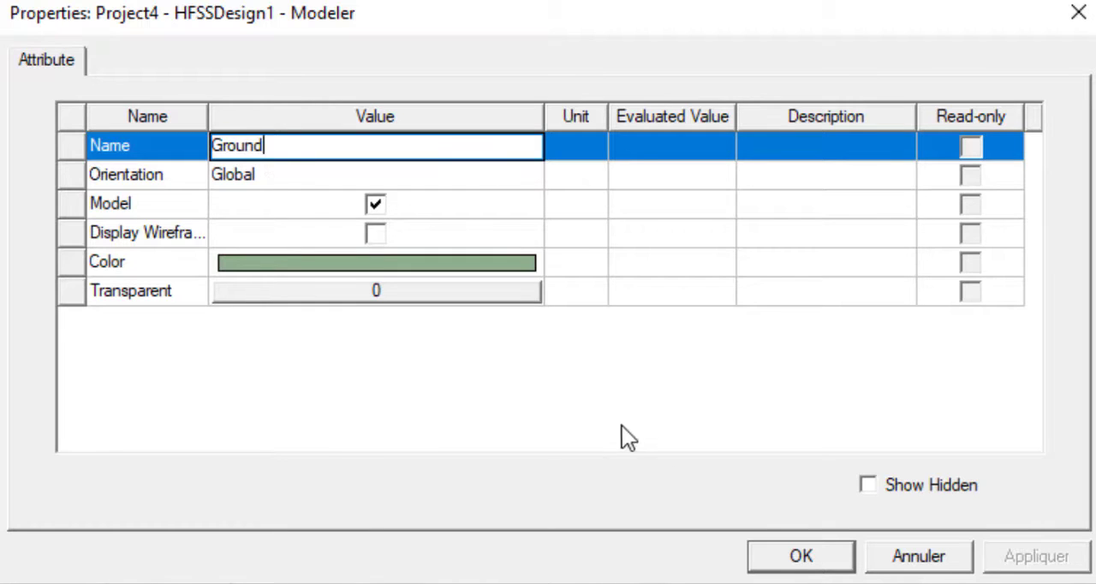
left_click(801, 556)
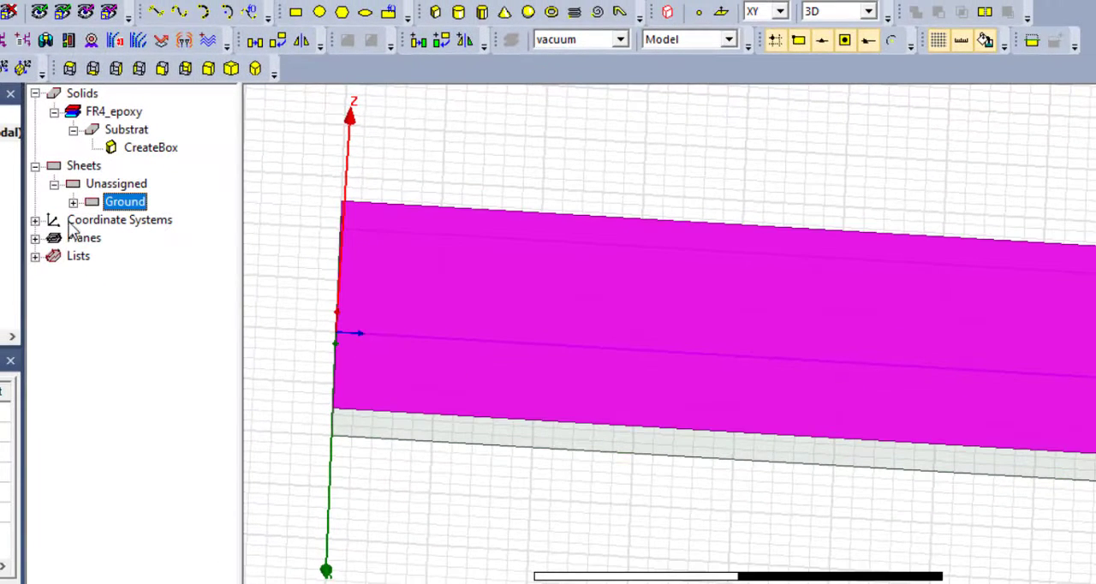
- Move the Ground rectangle to the substrate's underside by setting its position to -10, 0, 0 mm
left_click(73, 202)
double_click(146, 220)
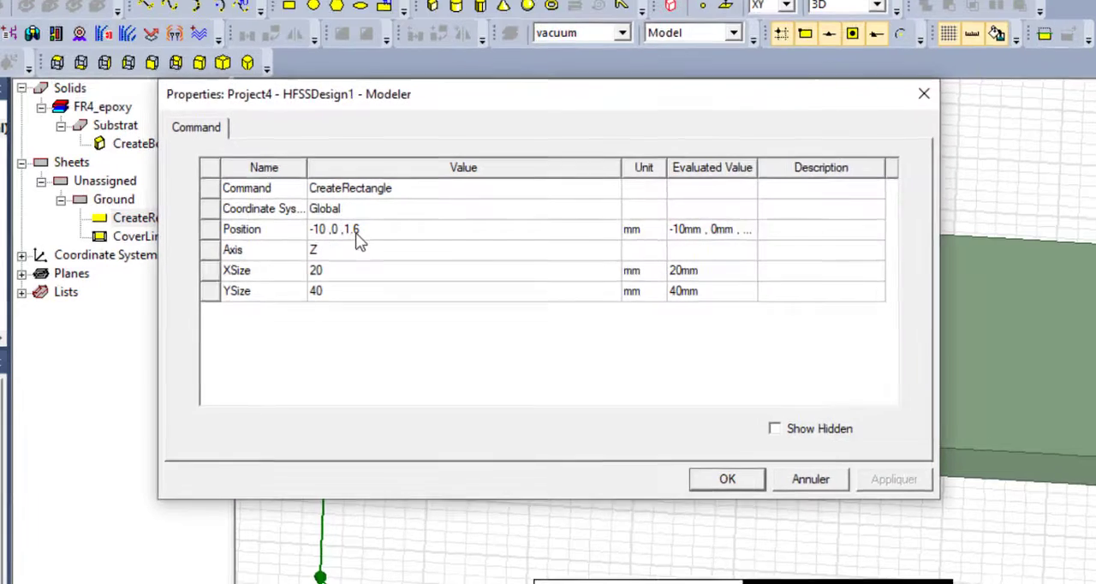
left_click(363, 233)
left_click_drag(368, 232, 355, 234)
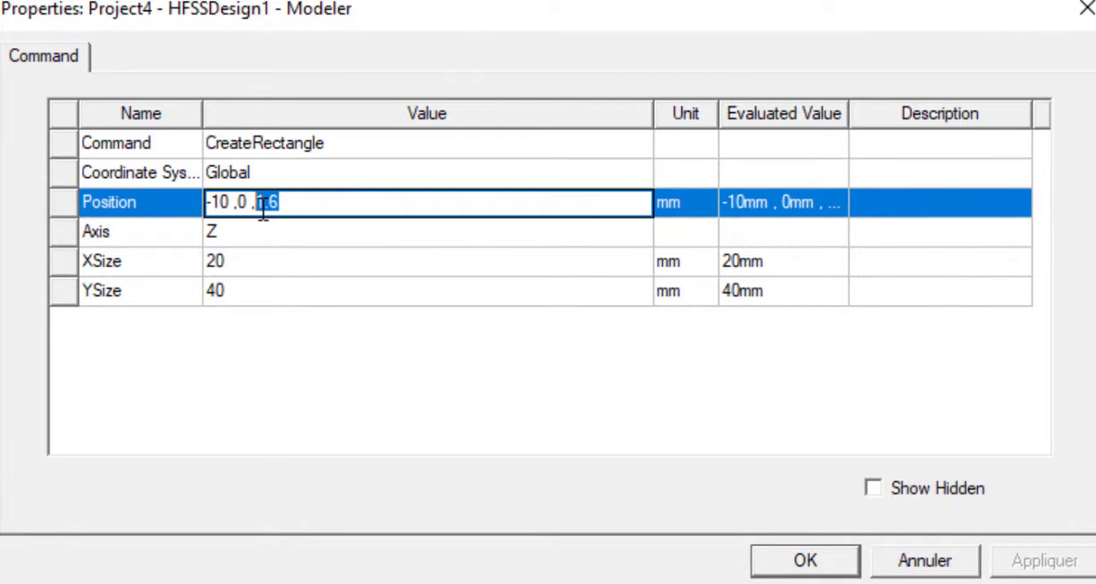
type("0")
left_click(434, 423)
left_click(781, 564)
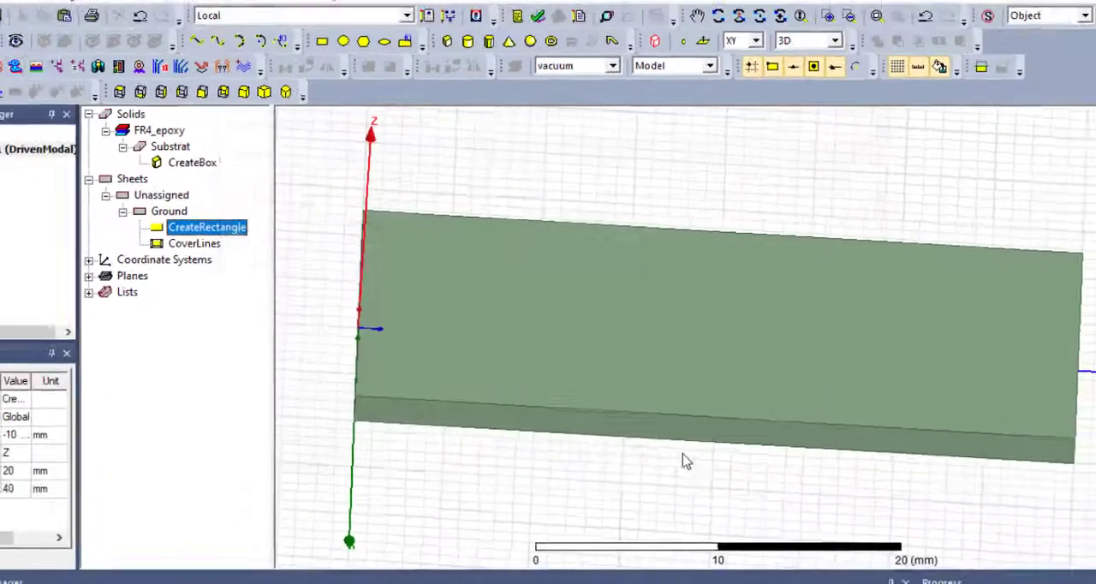
- Select the Ground sheet and examine its placement against the substrate from a more overhead view
left_click(166, 214)
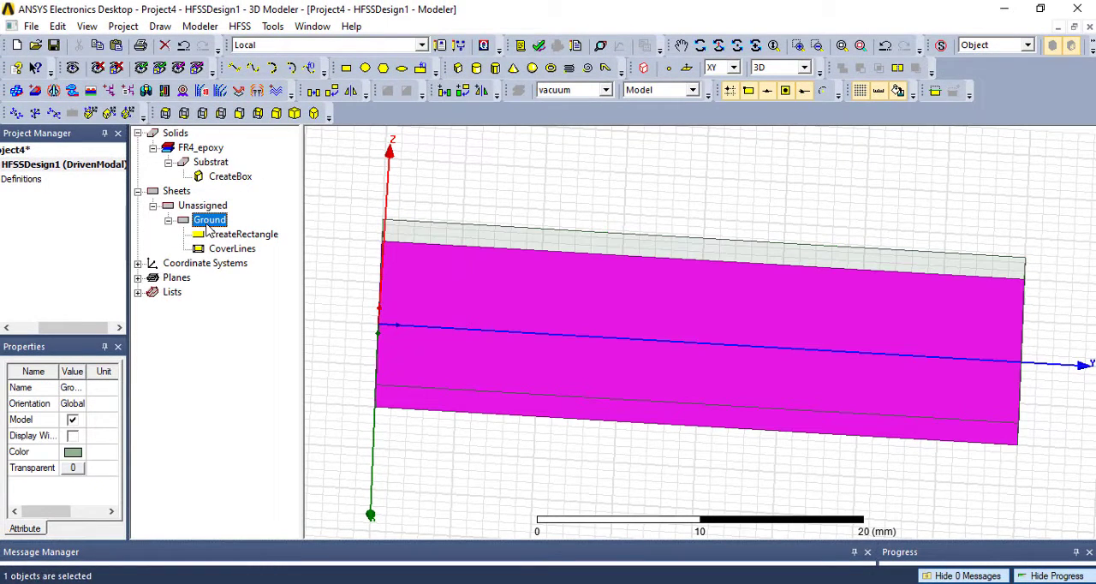
scroll(659, 225, "down", 3)
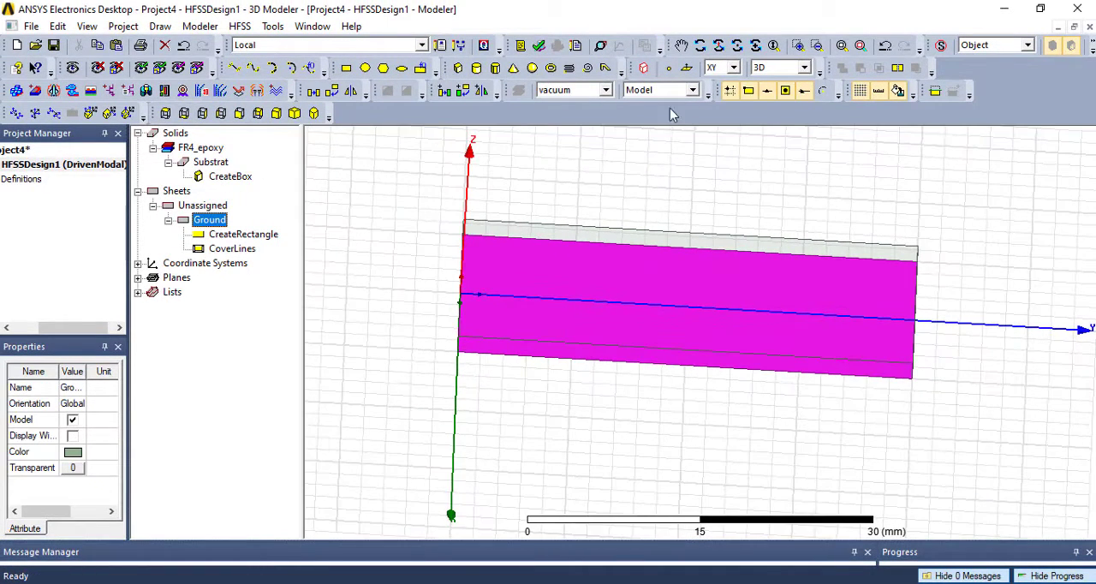
left_click(701, 46)
left_click_drag(694, 286, 710, 335)
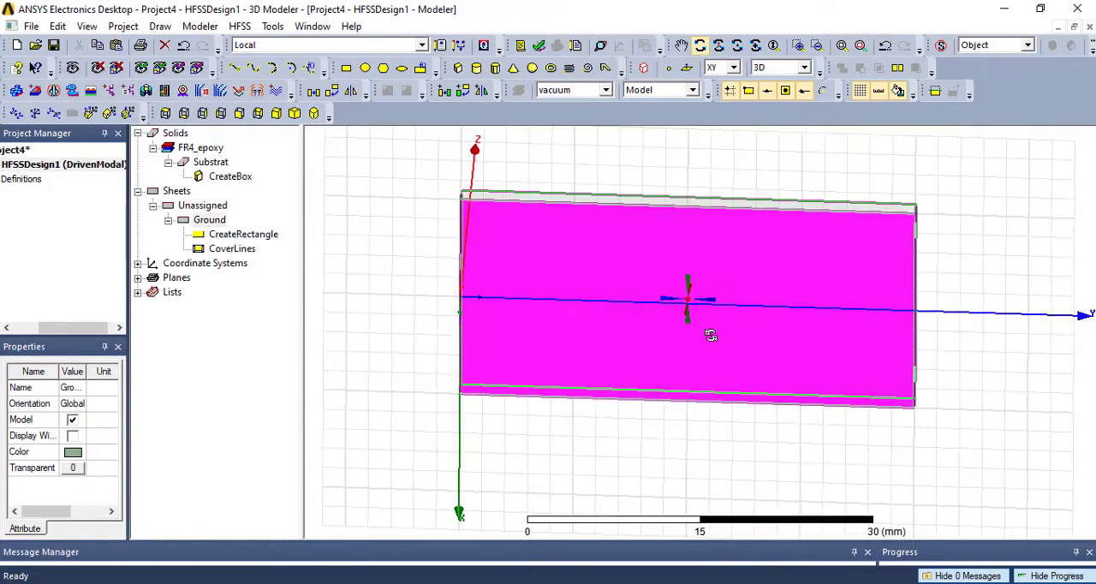
- Draw a rectangle about 4 by 6 mm starting at the substrate's edge near the origin, across the Y axis
left_click(346, 69)
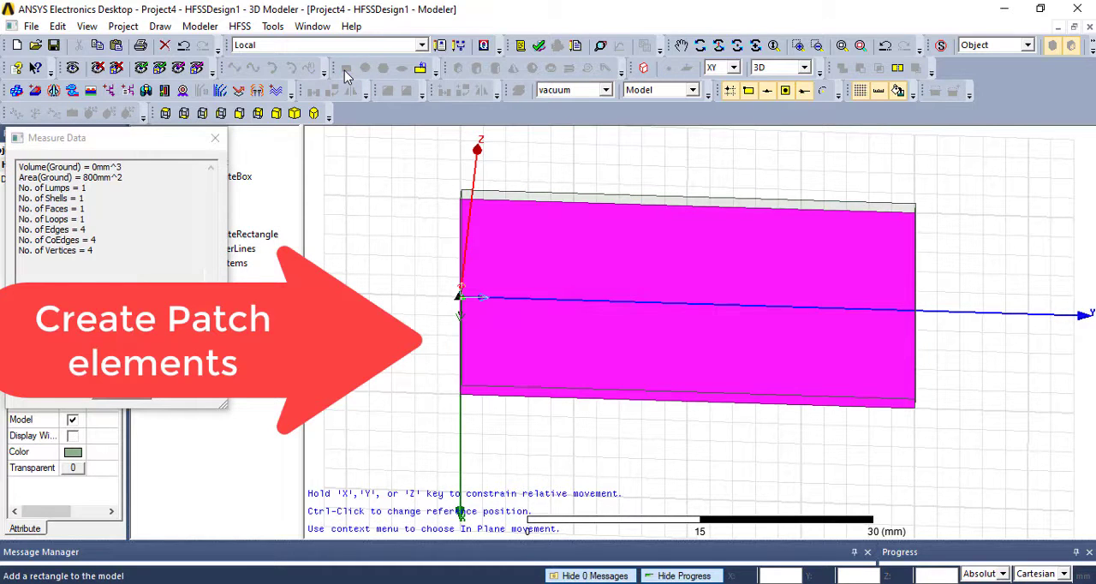
left_click(481, 312)
left_click(530, 321)
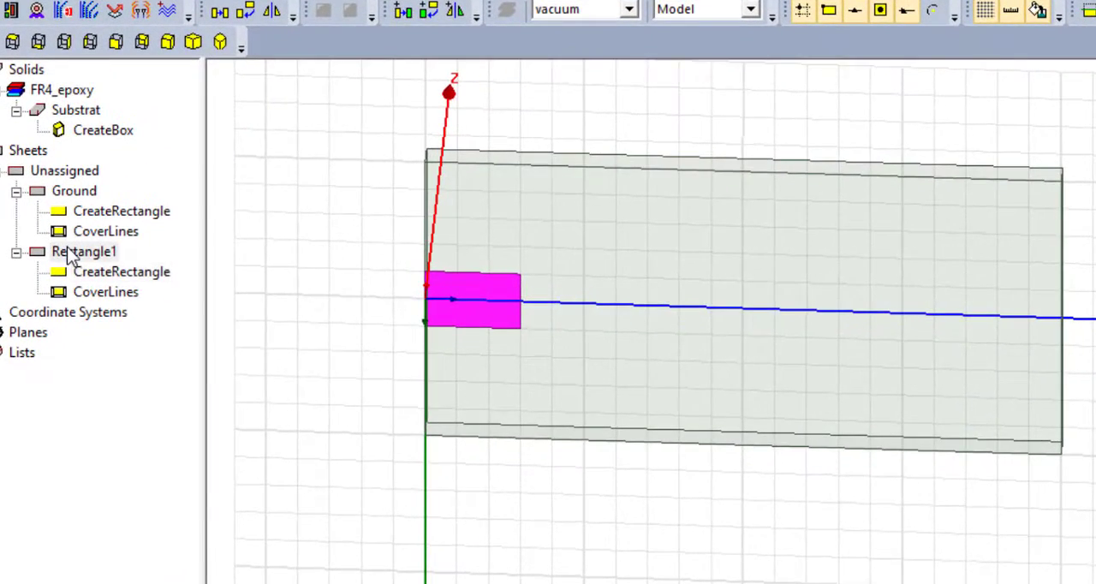
- Rename the new rectangle sheet as L1
double_click(111, 252)
left_click(337, 191)
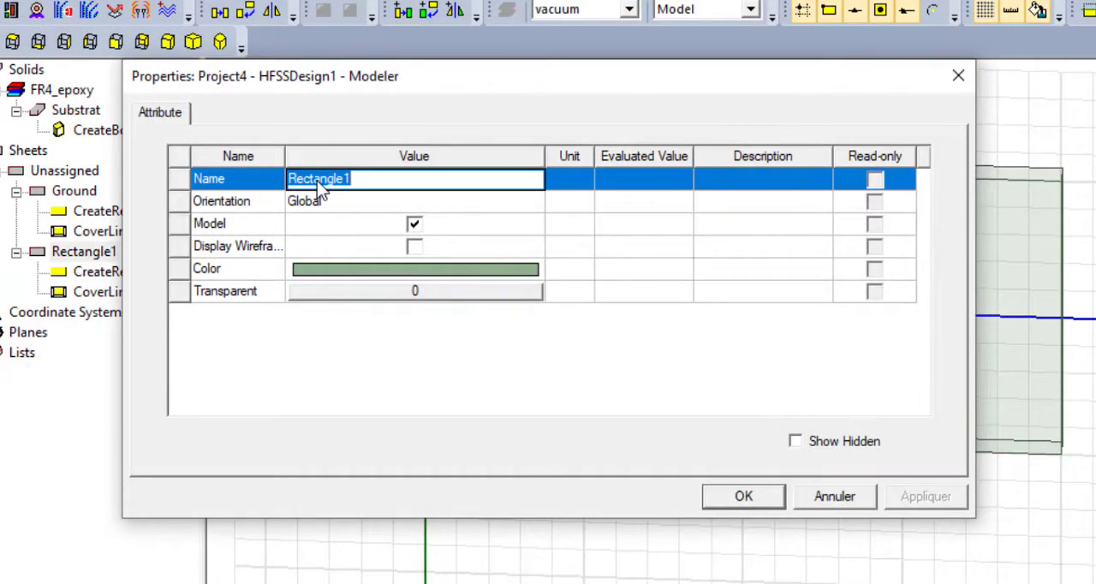
type("L1")
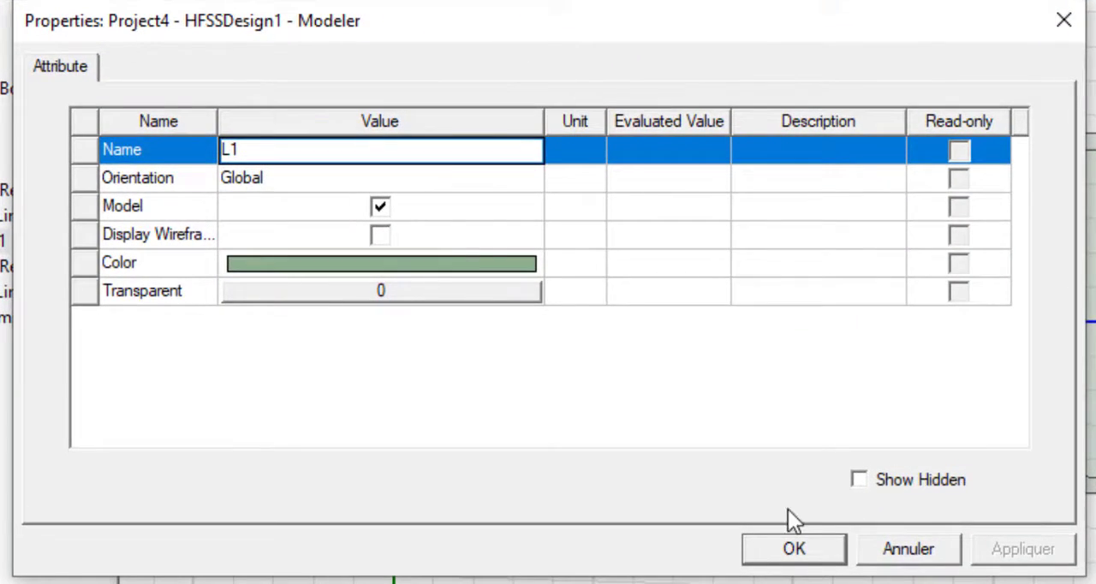
left_click(794, 549)
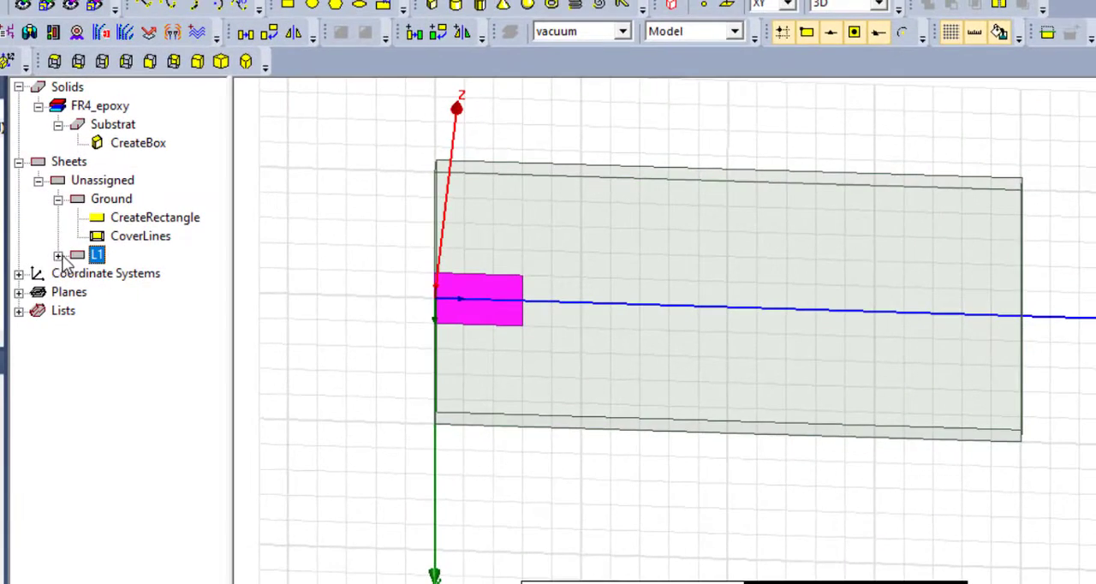
- Set the L1 rectangle's position to -1.5, 0, 1.6 mm so it lies on the substrate's upper face
left_click(58, 255)
double_click(146, 273)
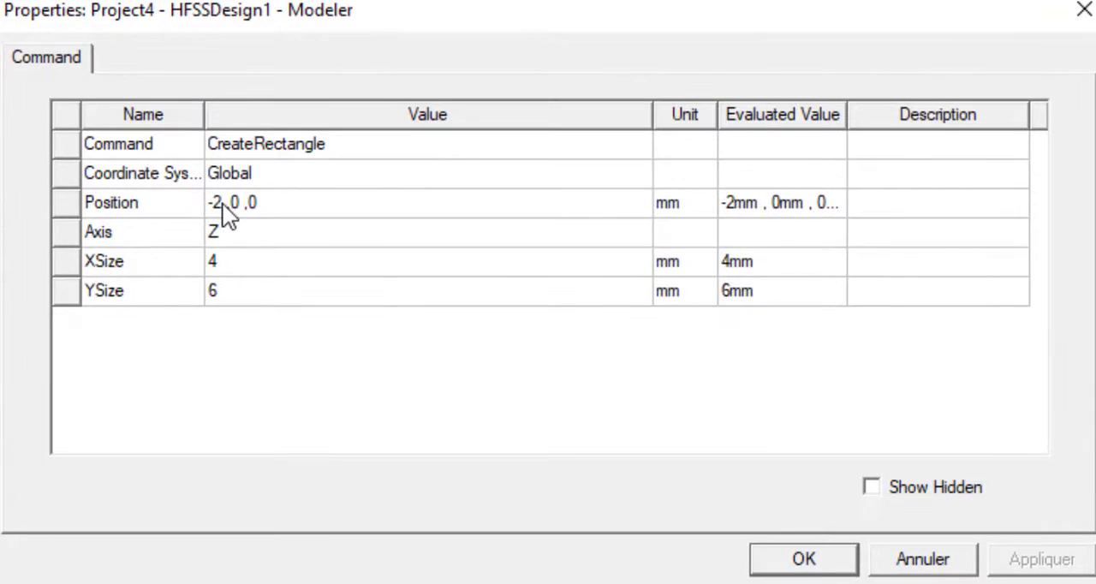
double_click(232, 208)
type("-1")
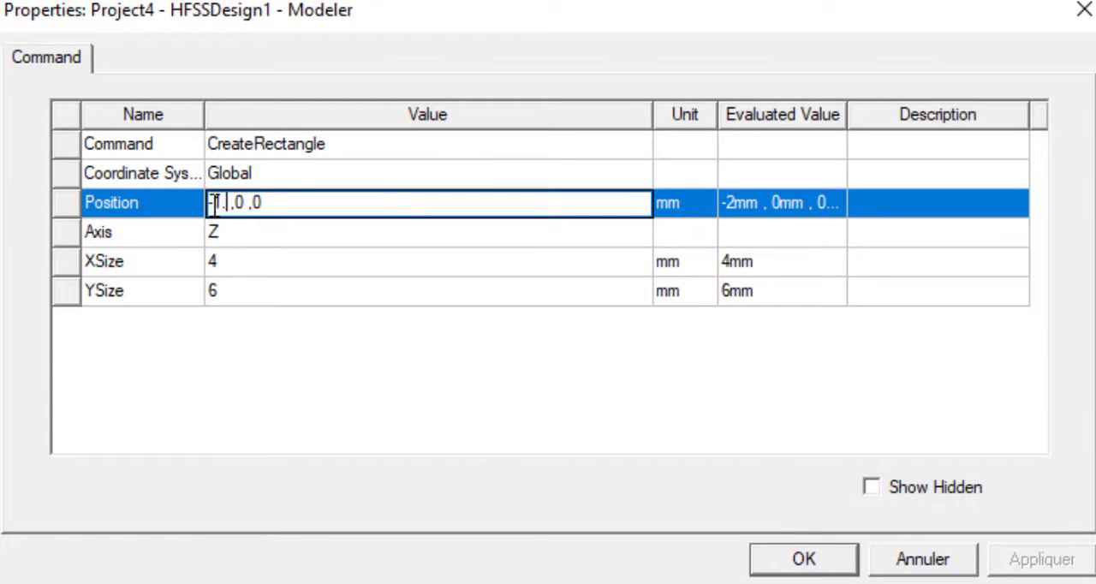
type(".5 ,0 ,")
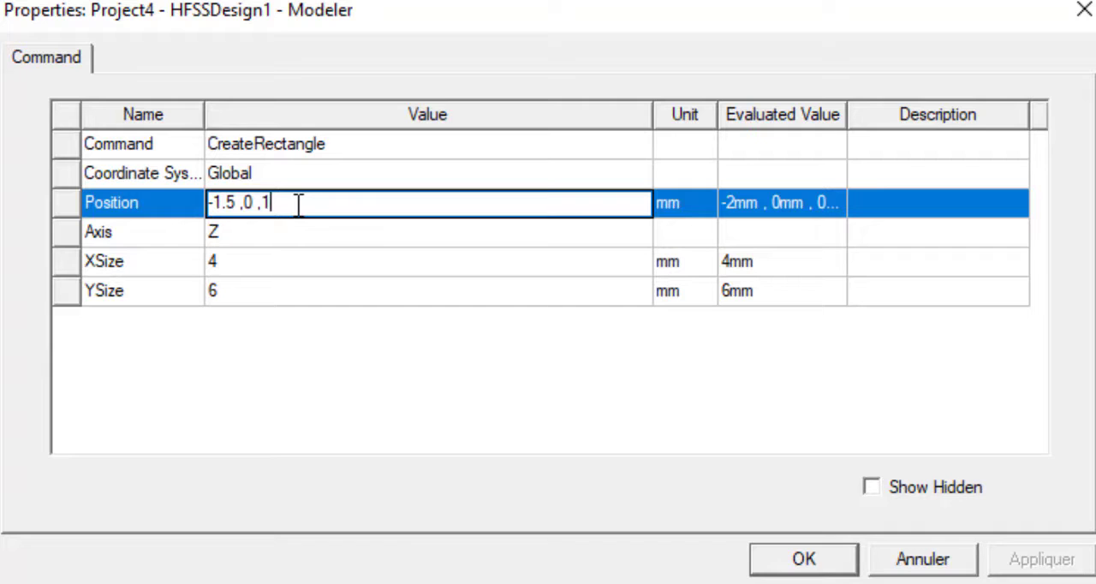
type("1.6")
- Set the L1 rectangle's X size to 3 mm and Y size to 6.18 mm, and select L1 to check it
double_click(236, 257)
type("3")
double_click(236, 293)
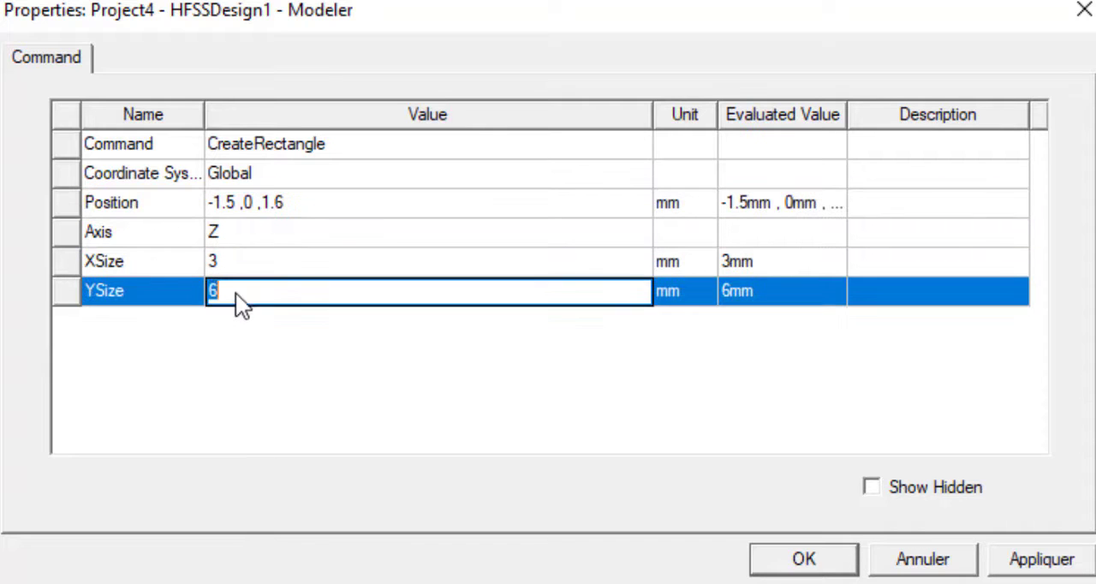
type("6.18")
left_click(845, 561)
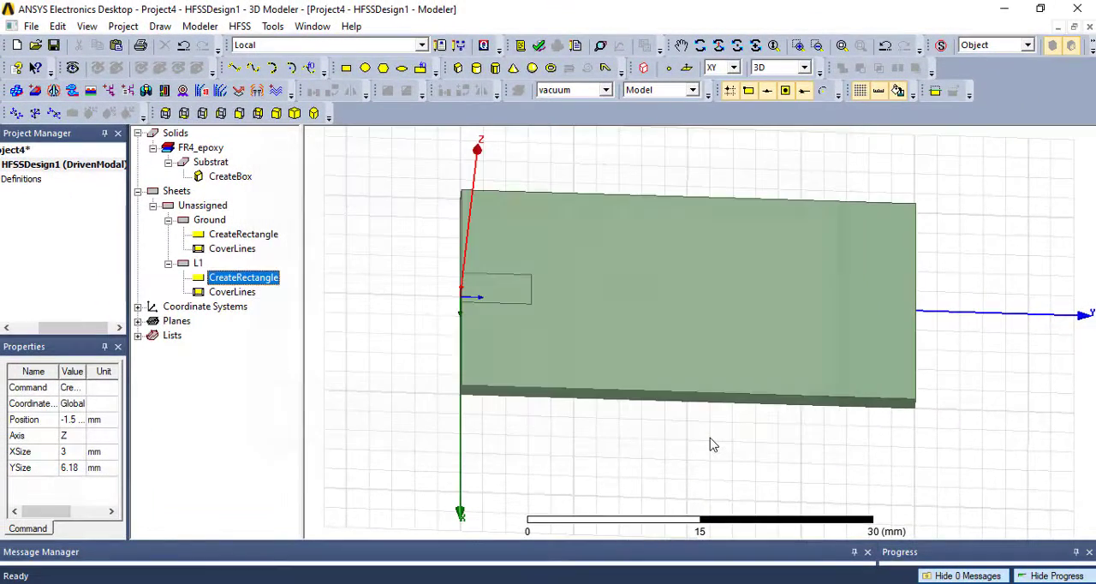
left_click(198, 264)
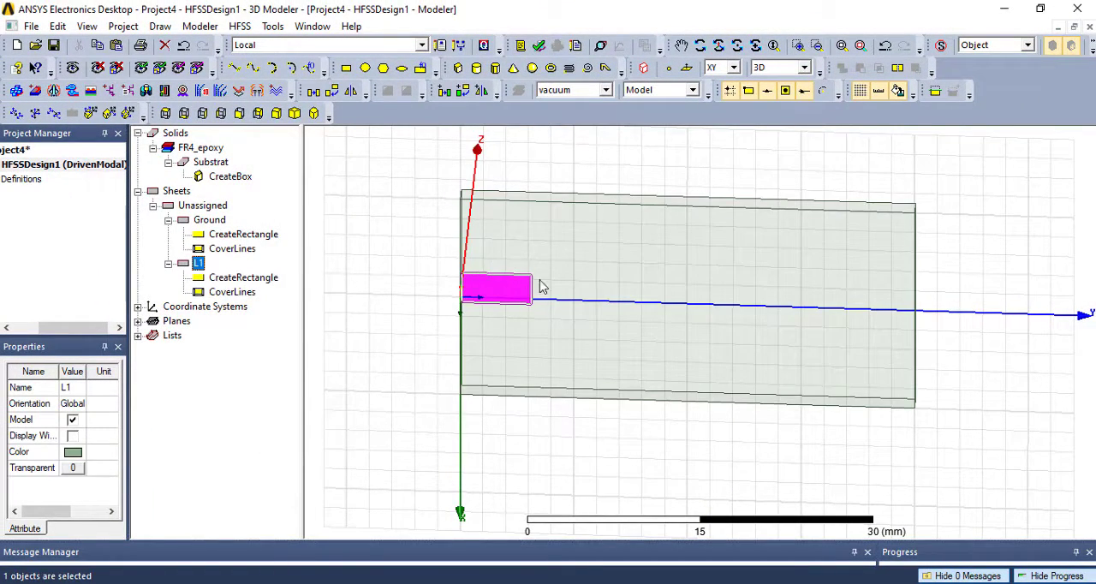
- Draw a rectangle about 10 by 4 mm crosswise at the inner end of L1
left_click(333, 295)
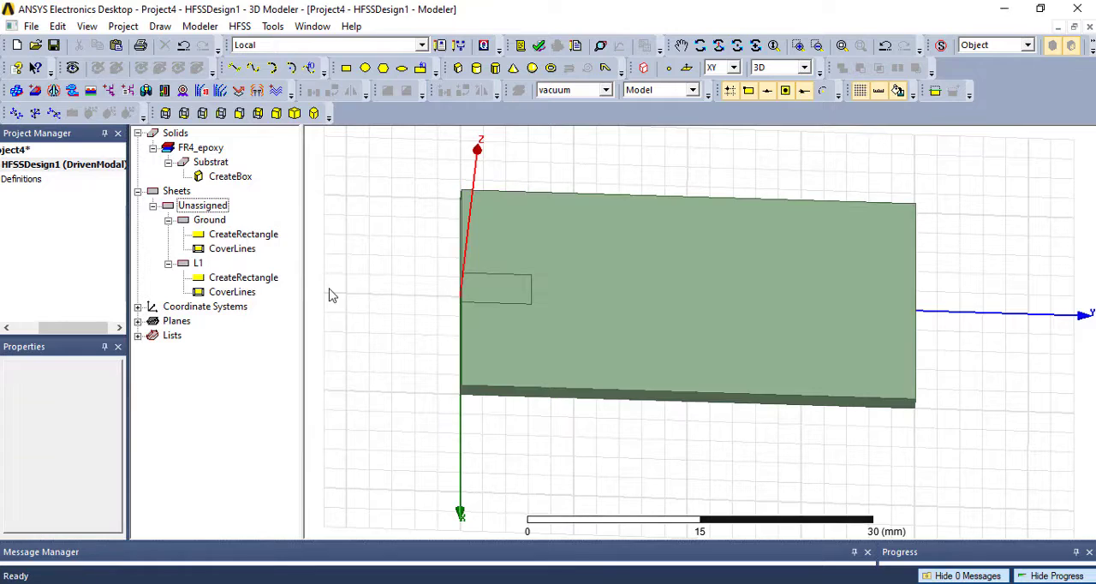
left_click(346, 68)
left_click(532, 244)
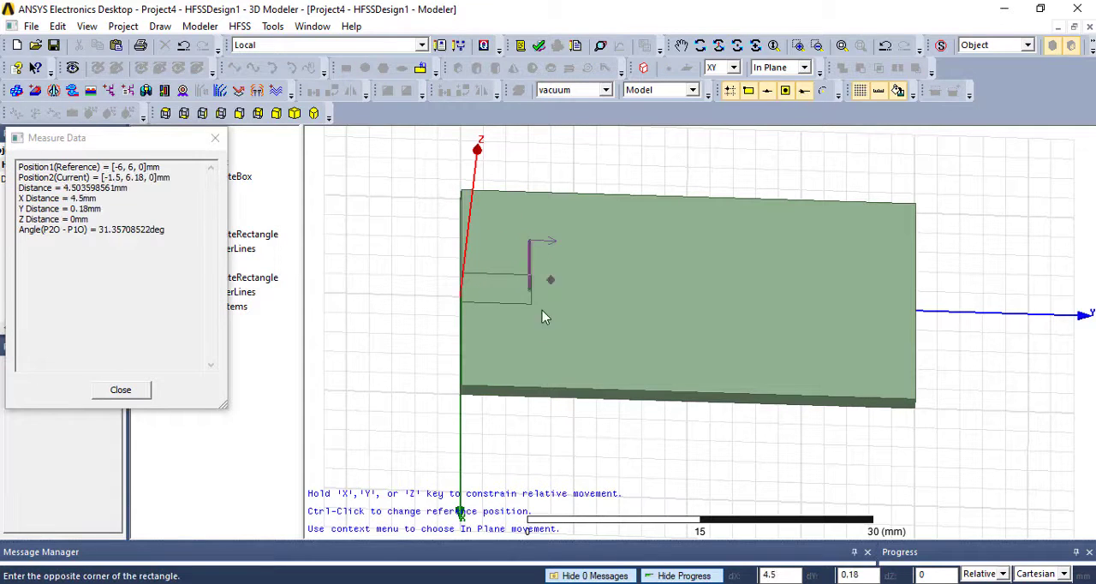
left_click(578, 346)
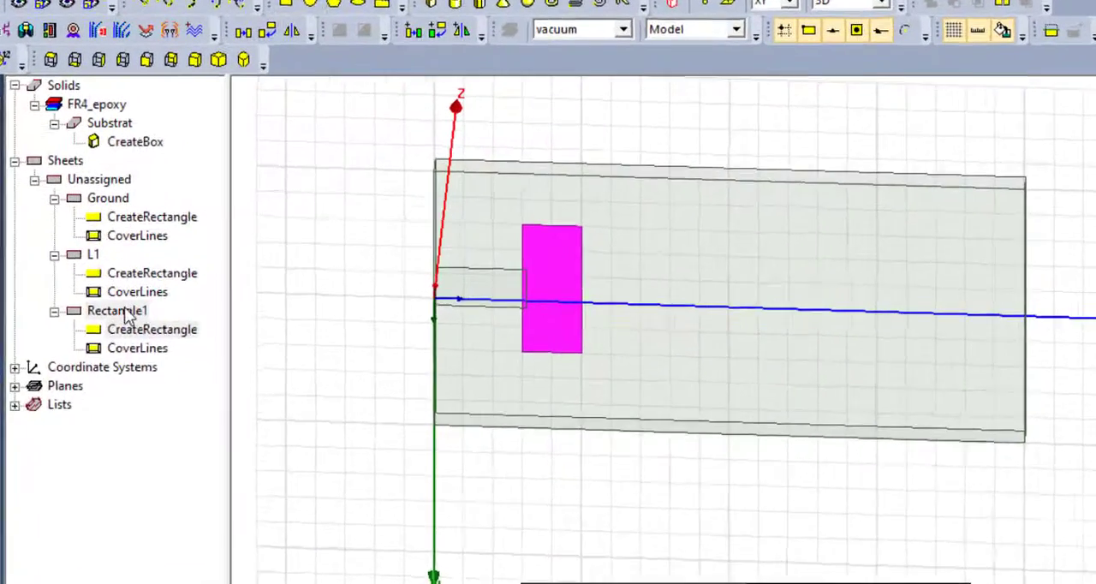
- Rename the crosswise rectangle sheet as L2
double_click(211, 310)
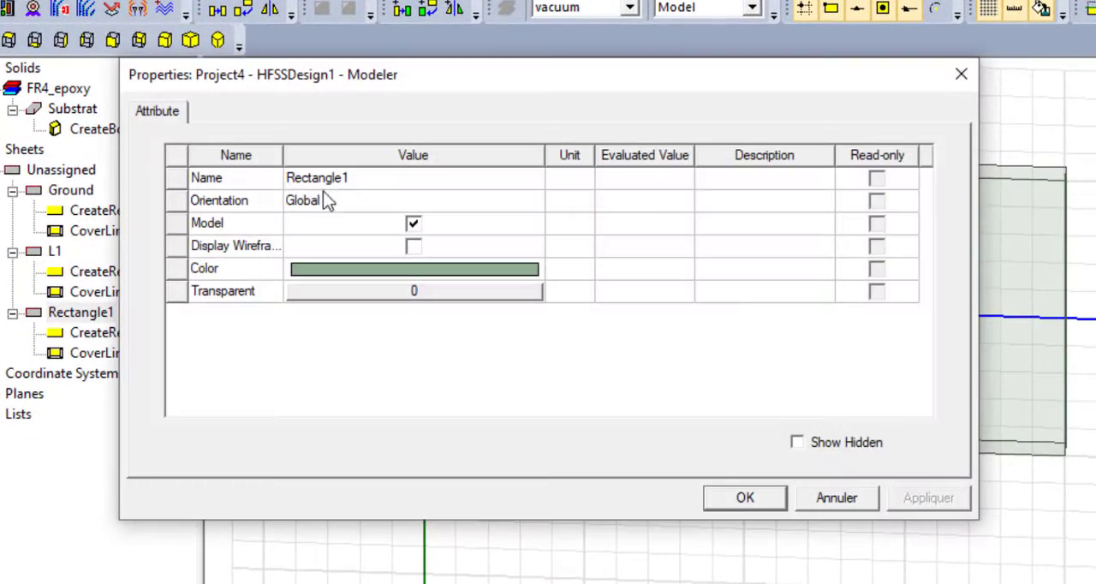
left_click(338, 182)
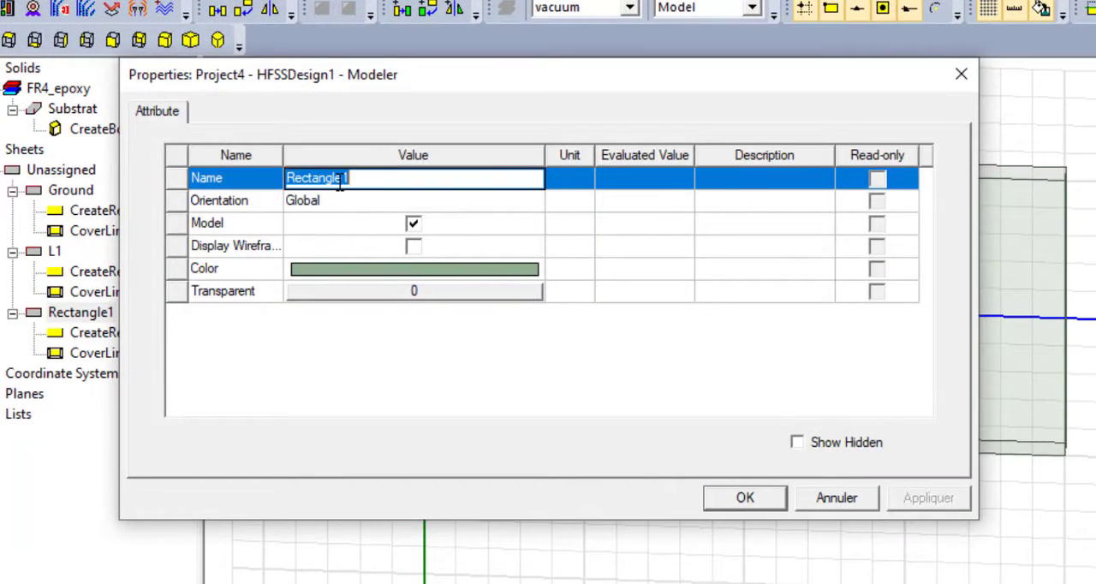
type("L2")
left_click(337, 367)
left_click(745, 498)
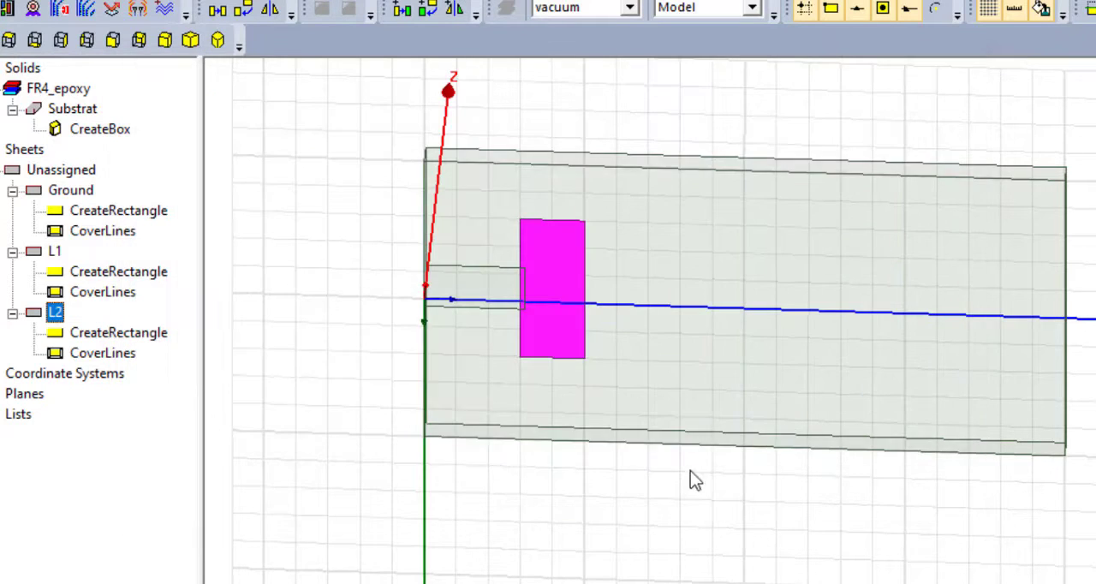
- Set the L2 rectangle's position to -5.55, 6.18, 1.6 mm so it adjoins the end of L1
double_click(73, 334)
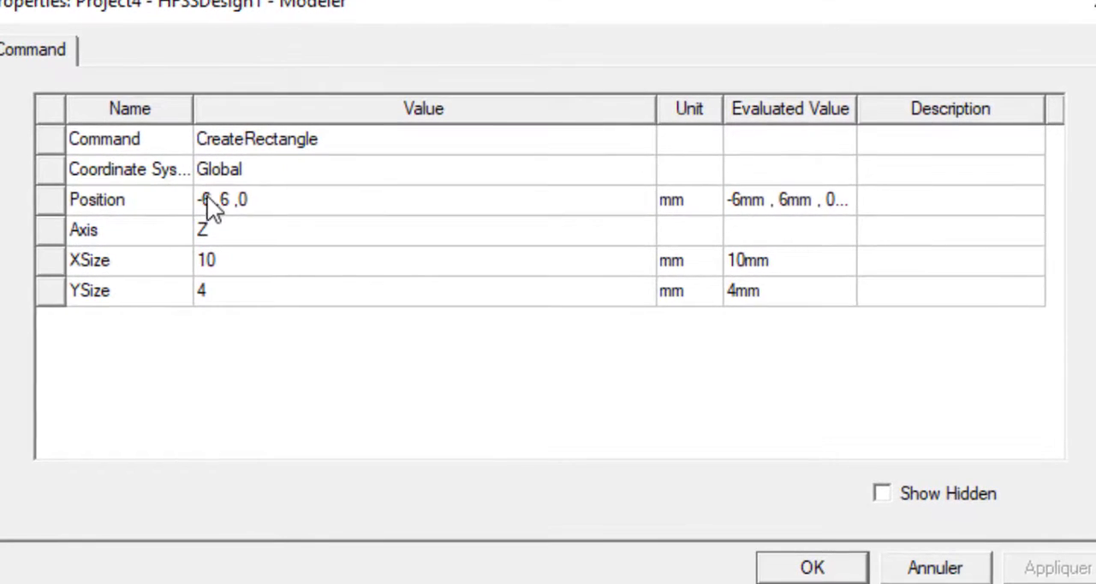
left_click(209, 205)
double_click(207, 201)
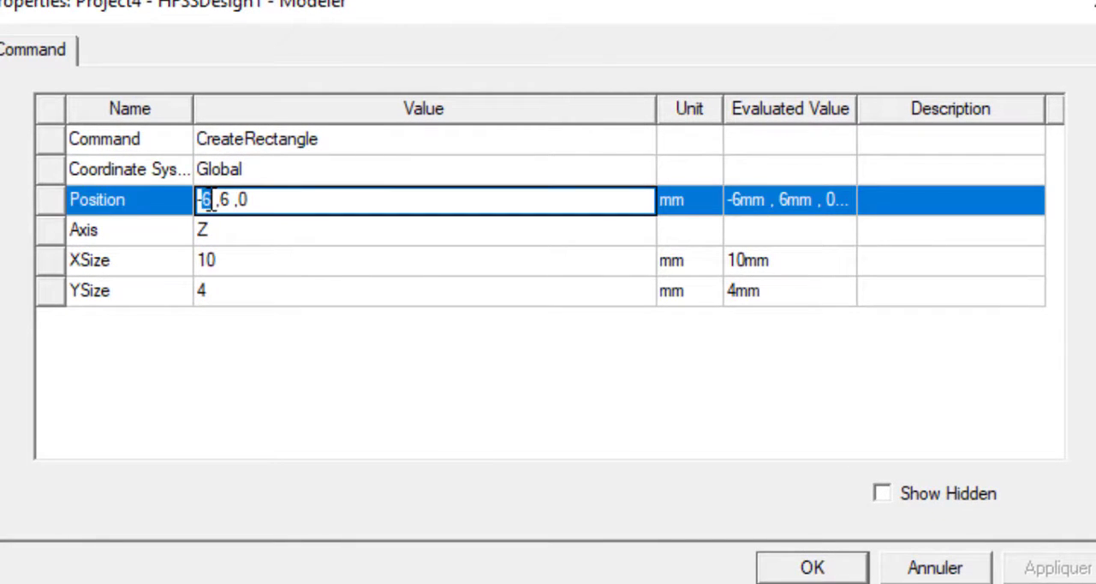
type("5.55")
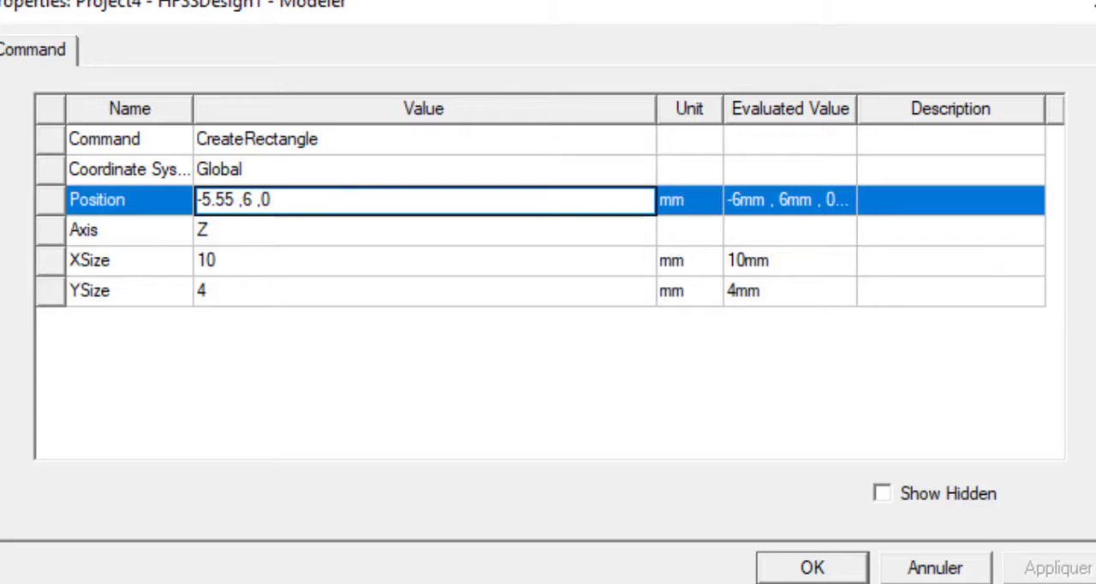
left_click(255, 206)
type(".18 ,1.6")
- Set the L2 rectangle's X size to 11.1 mm and Y size to 1.7 mm, and select L2 to check it
left_click(262, 267)
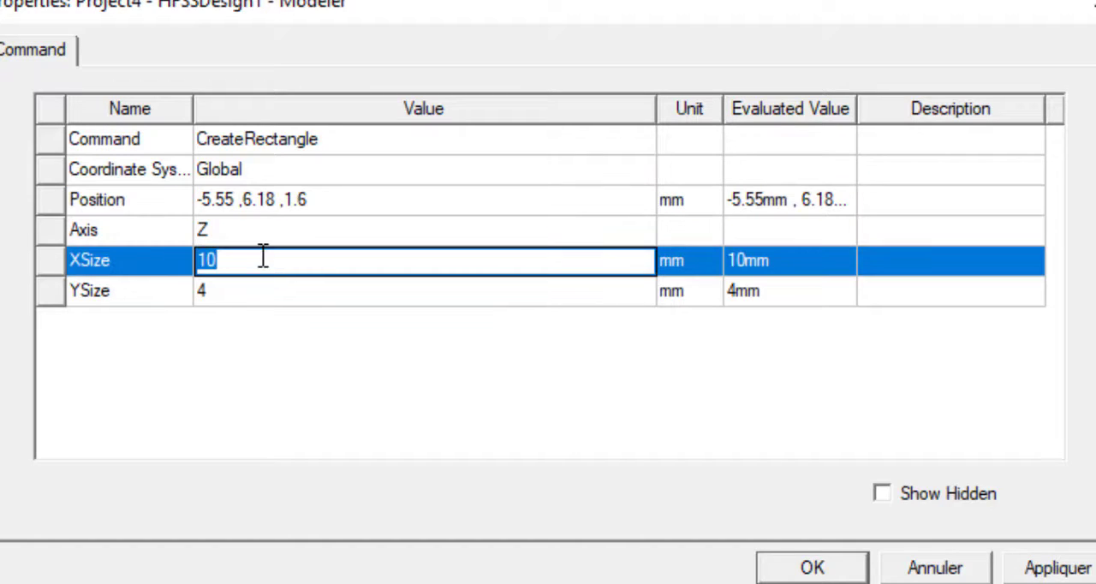
type("11.1")
left_click(269, 293)
left_click(273, 292)
type("1.")
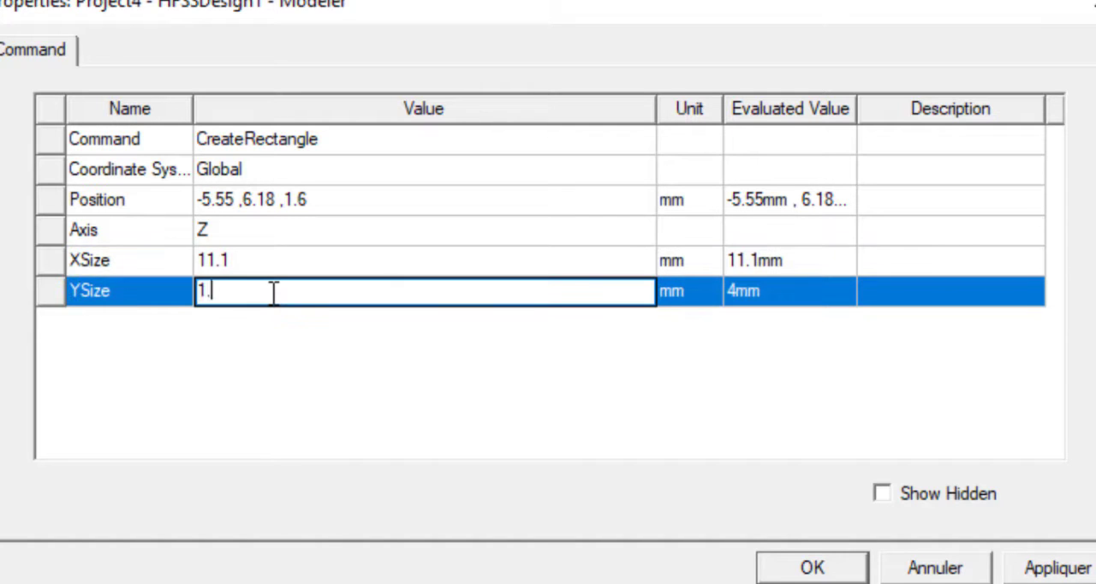
type("7")
left_click(260, 375)
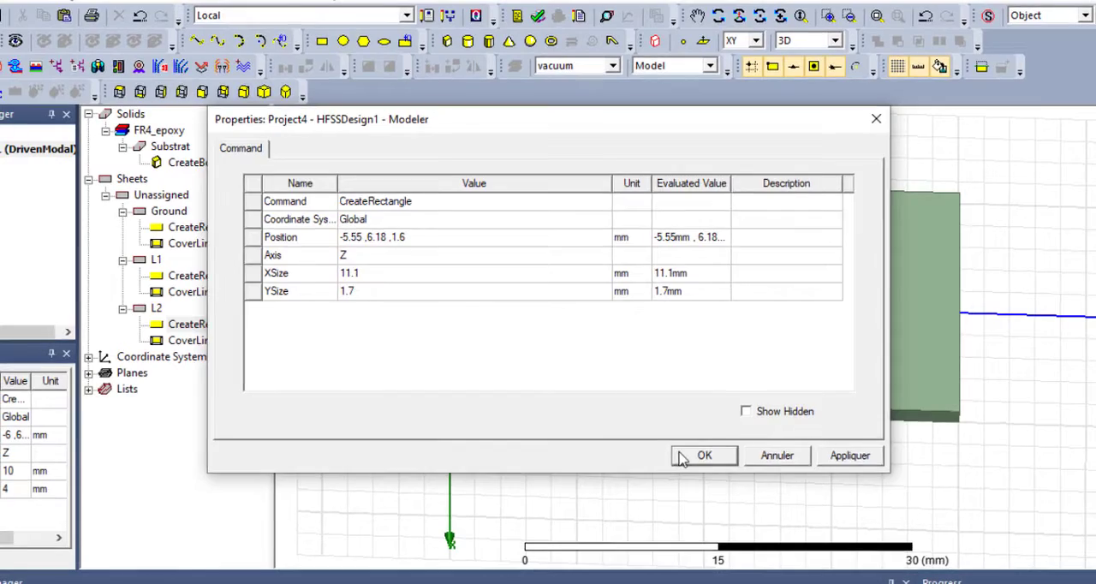
left_click(709, 485)
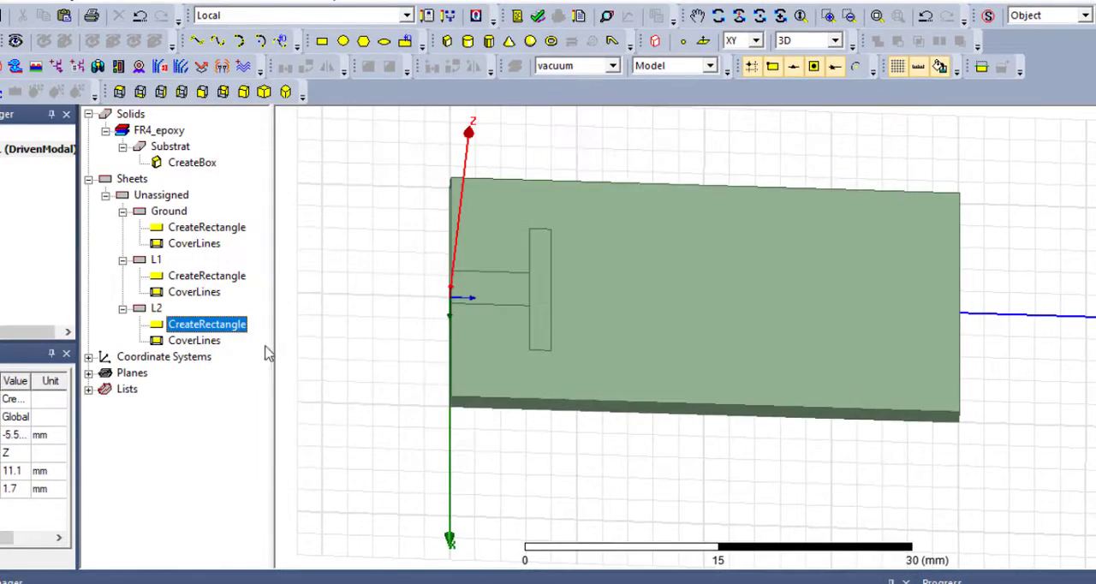
left_click(157, 310)
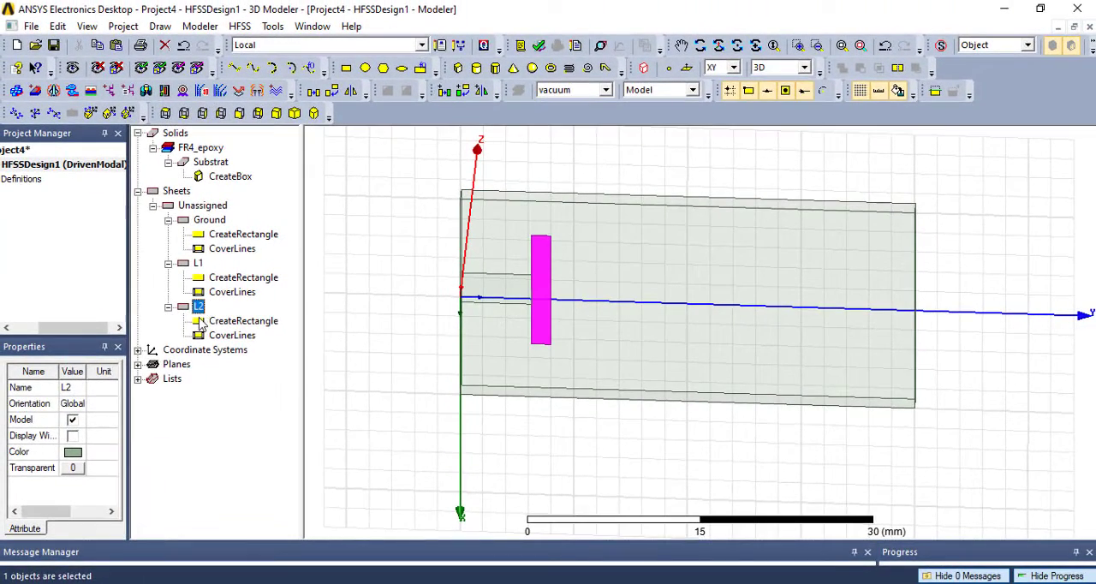
- Draw a narrow rectangle about 2 by 10 mm along the Y axis, starting from the far side of L2
left_click(353, 71)
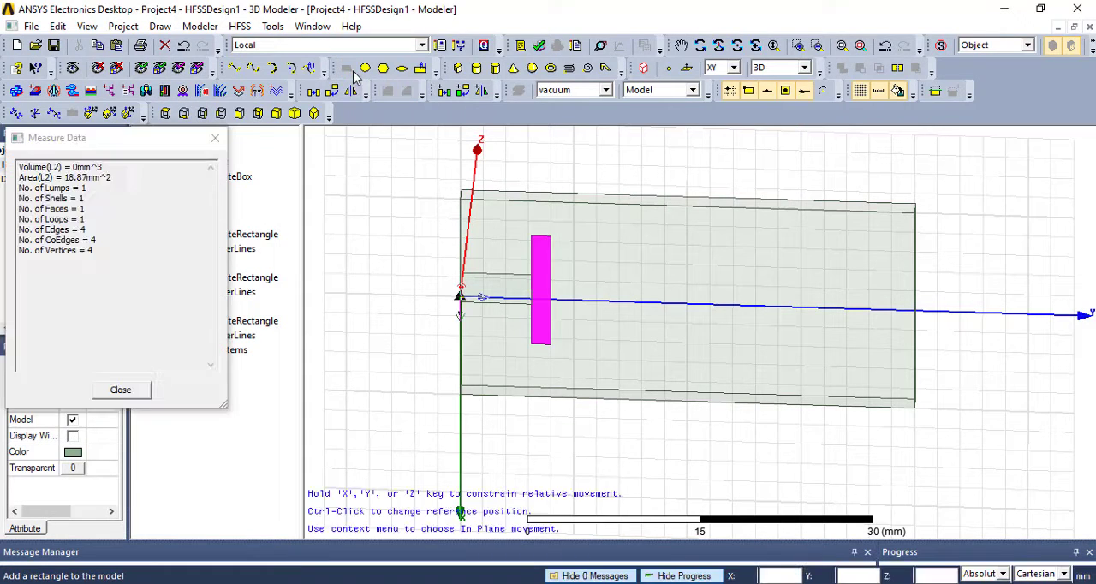
left_click(550, 283)
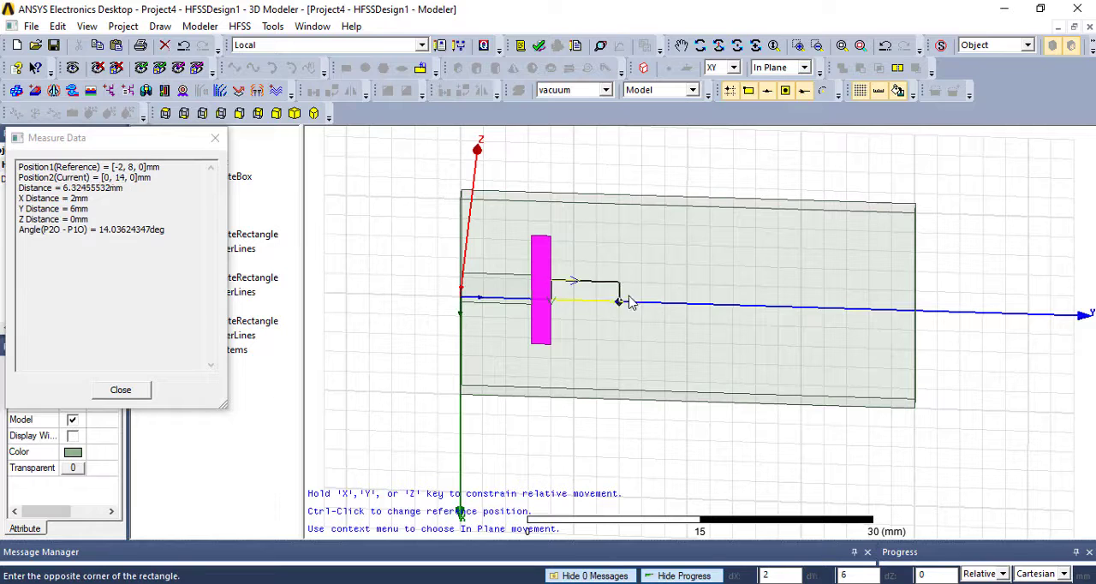
left_click(663, 304)
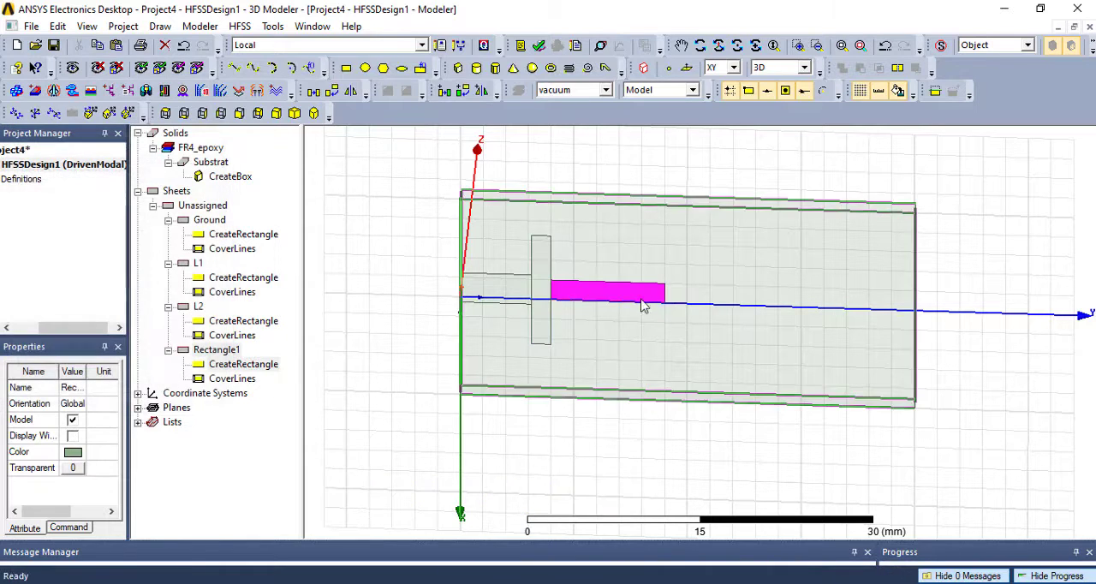
- Rename the narrow lengthwise rectangle sheet as L3
left_click(228, 353)
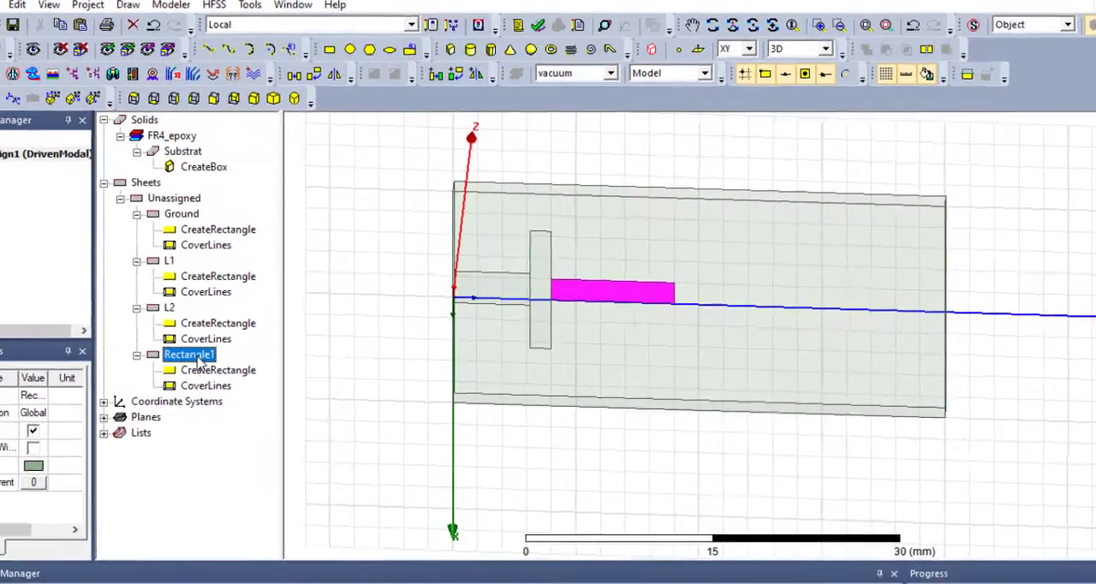
double_click(226, 355)
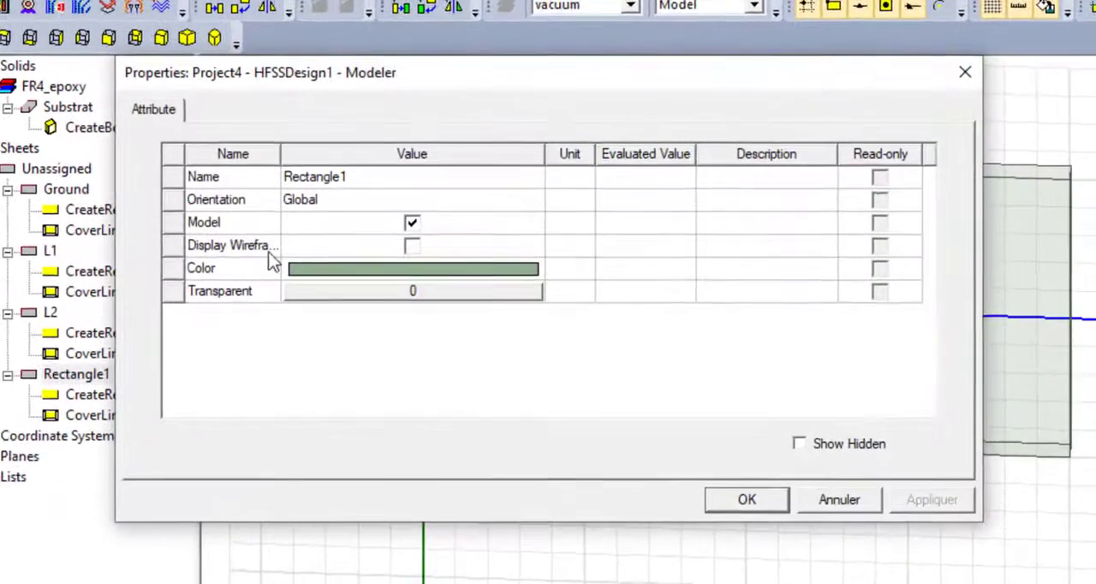
left_click(399, 215)
type("L3")
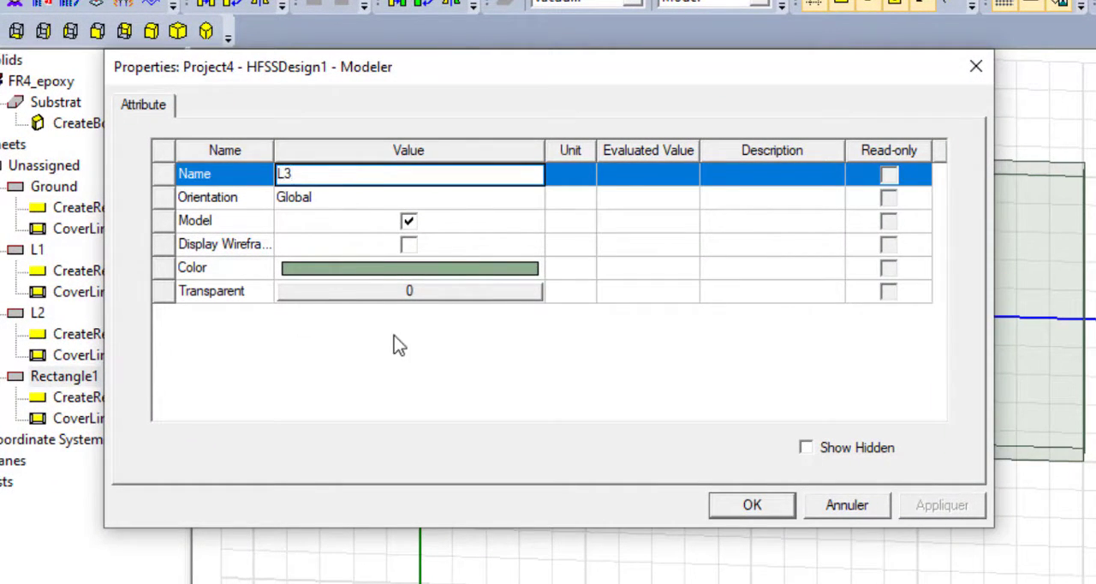
left_click(394, 336)
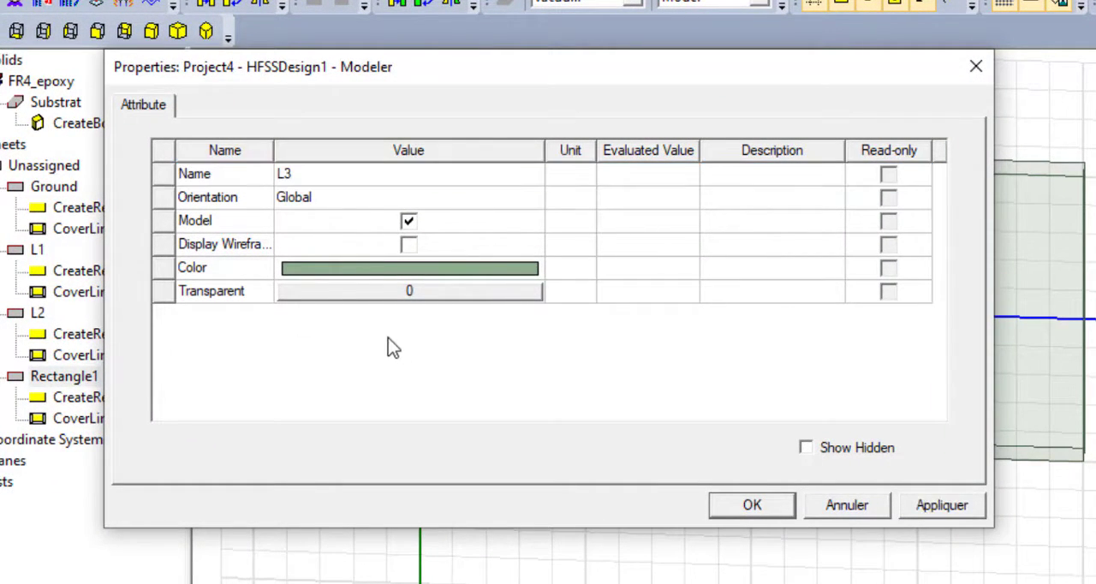
left_click(750, 504)
- Set the L3 rectangle's position to -0.204, 7.88, 1.66 mm so it starts at the far side of L2
double_click(84, 398)
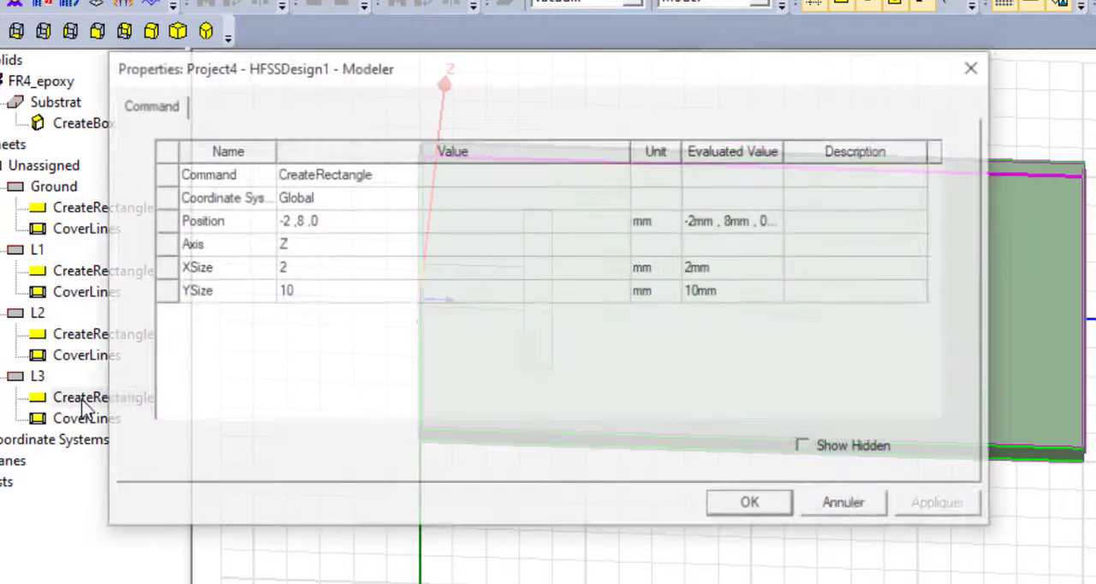
left_click(287, 224)
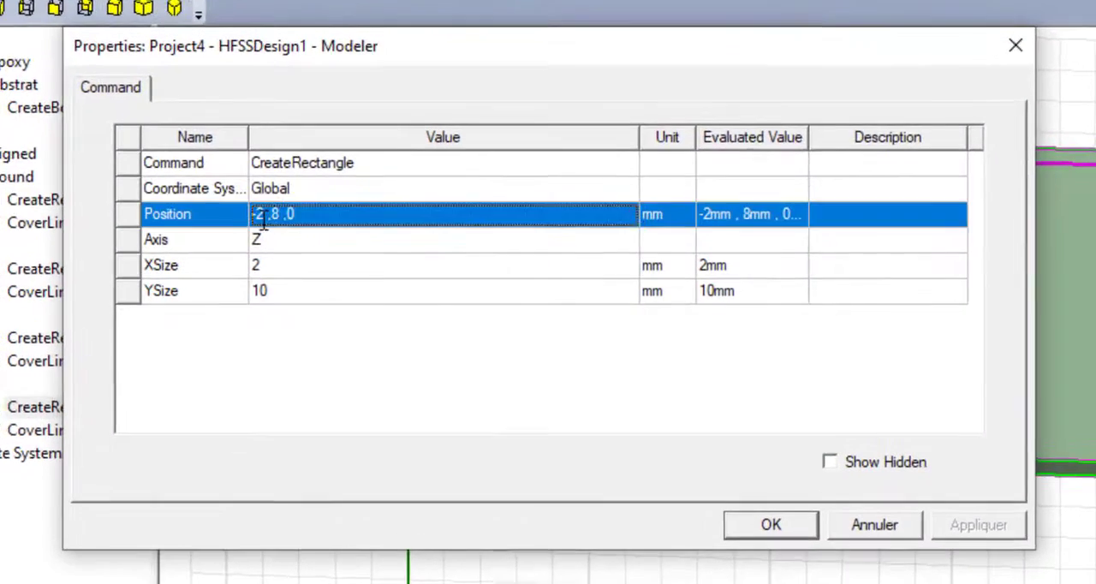
left_click(260, 220)
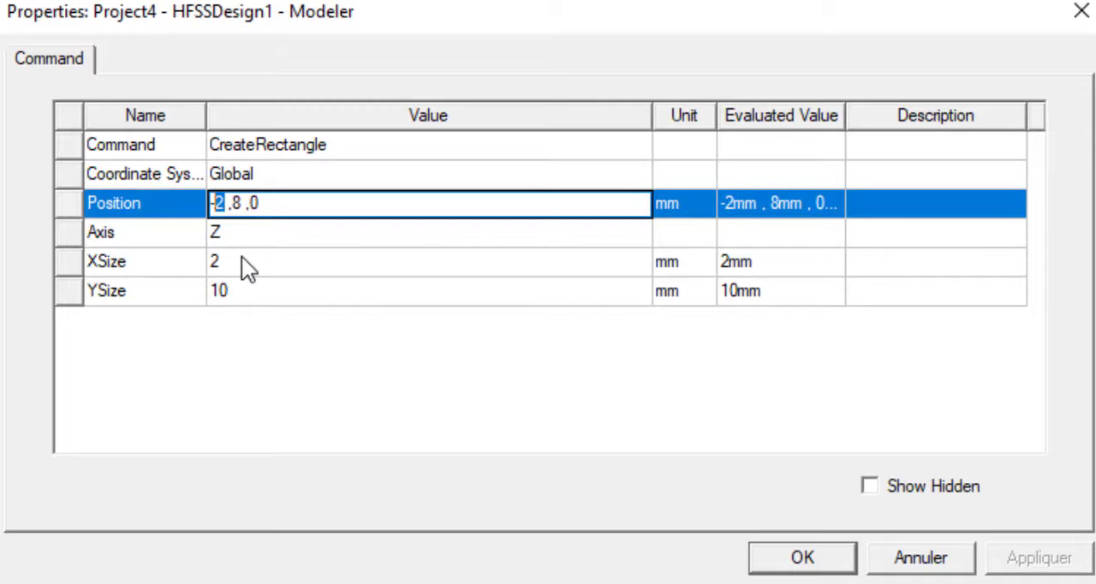
type("0.")
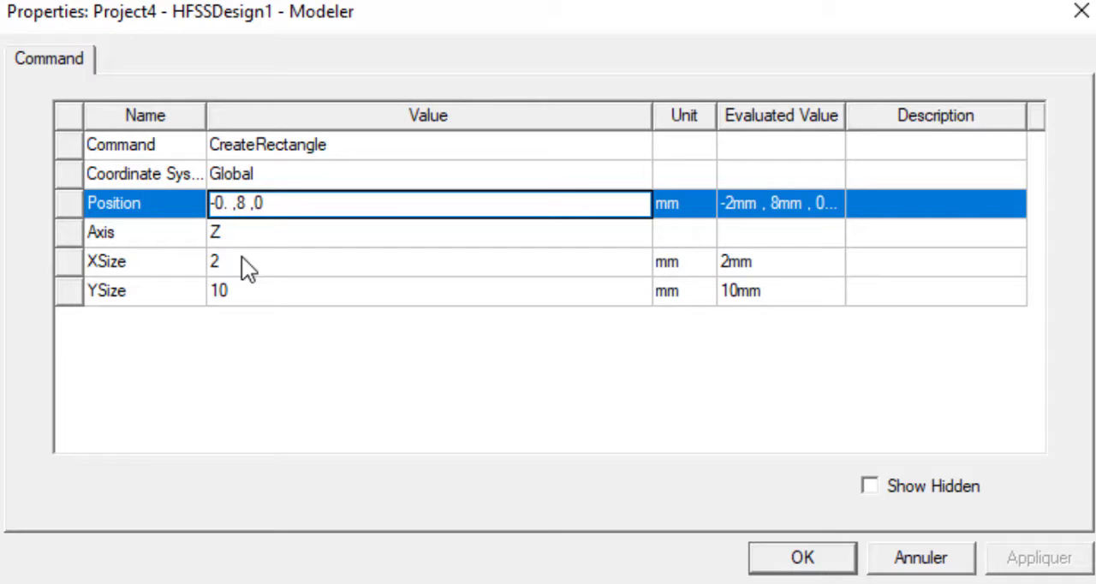
type("204 ,")
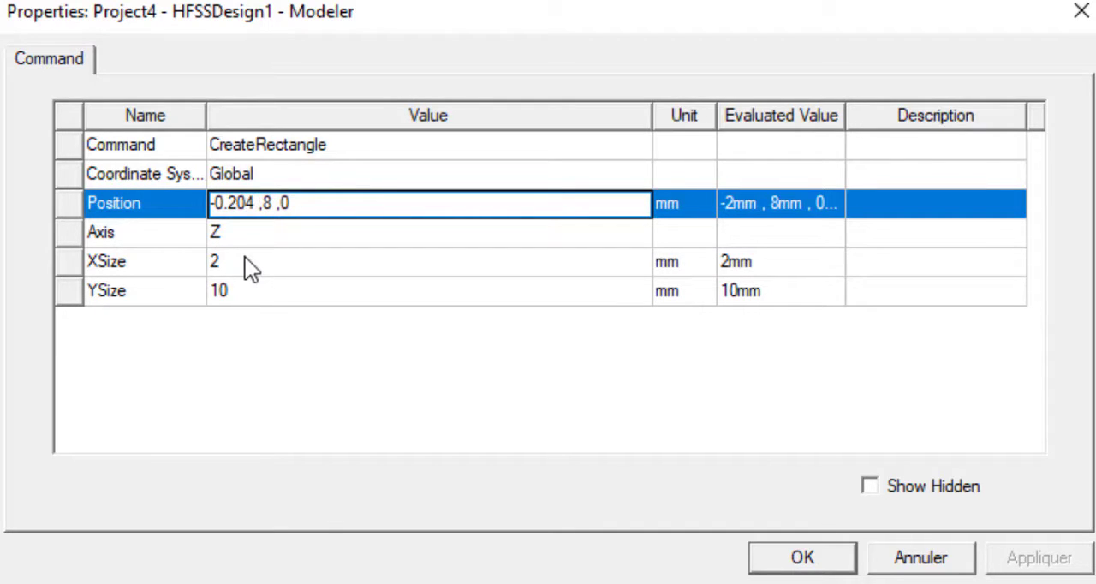
type("7.8")
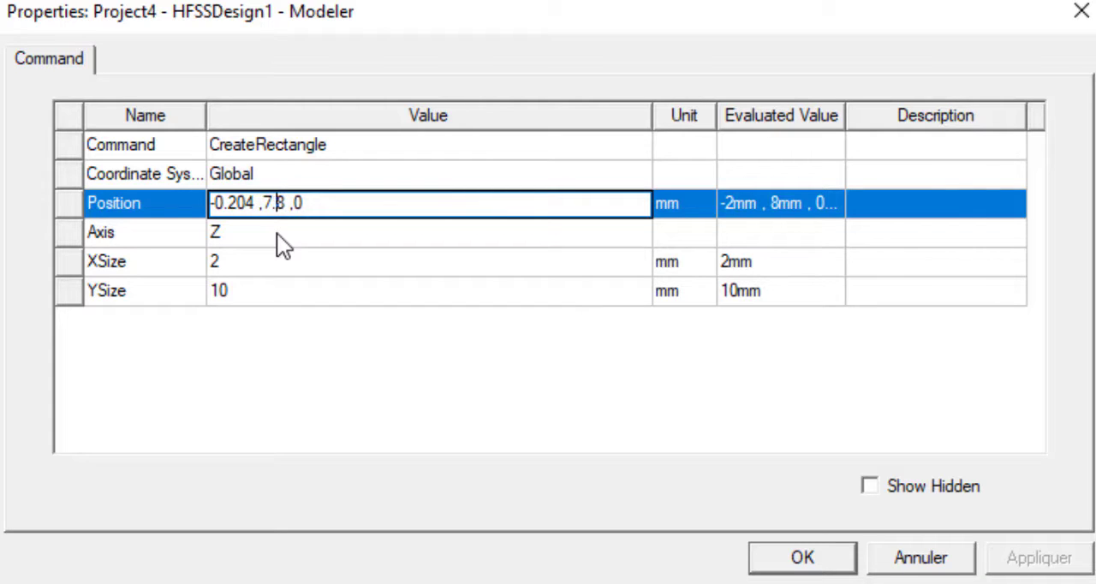
left_click(315, 204)
key("BackSpace")
type("1.66")
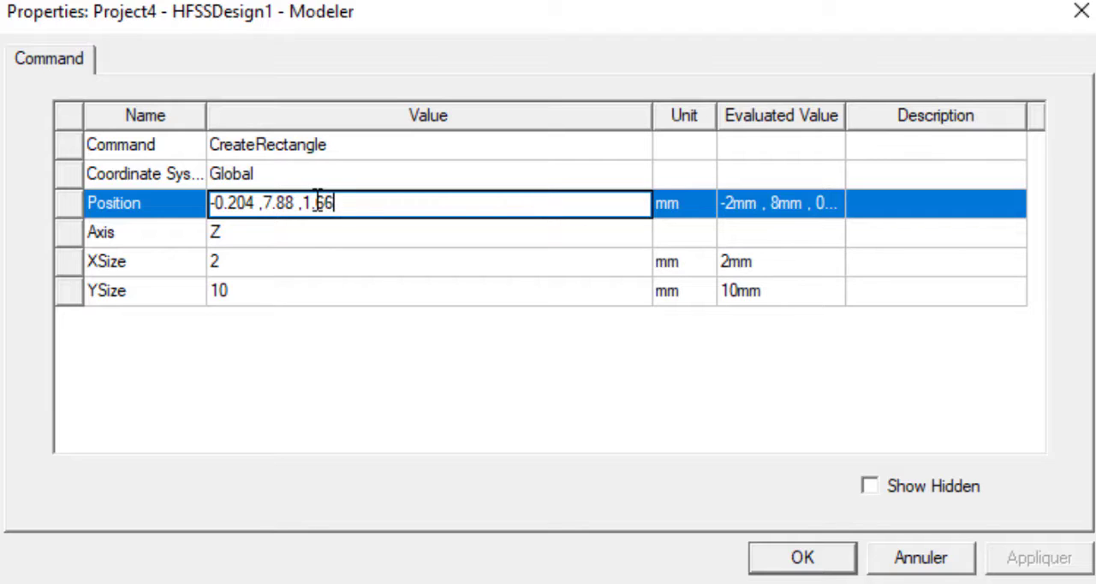
- Set the L3 rectangle's X size to 0.408 mm and Y size to 5.46 mm, and select L3 to check it
left_click(272, 261)
type("0.408")
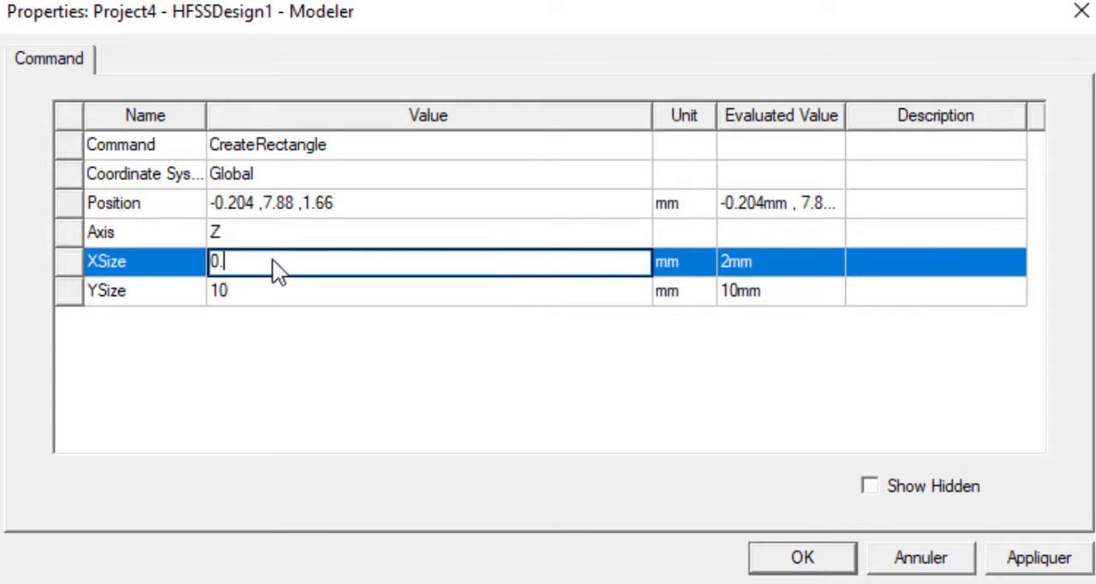
left_click(268, 290)
type("5.46")
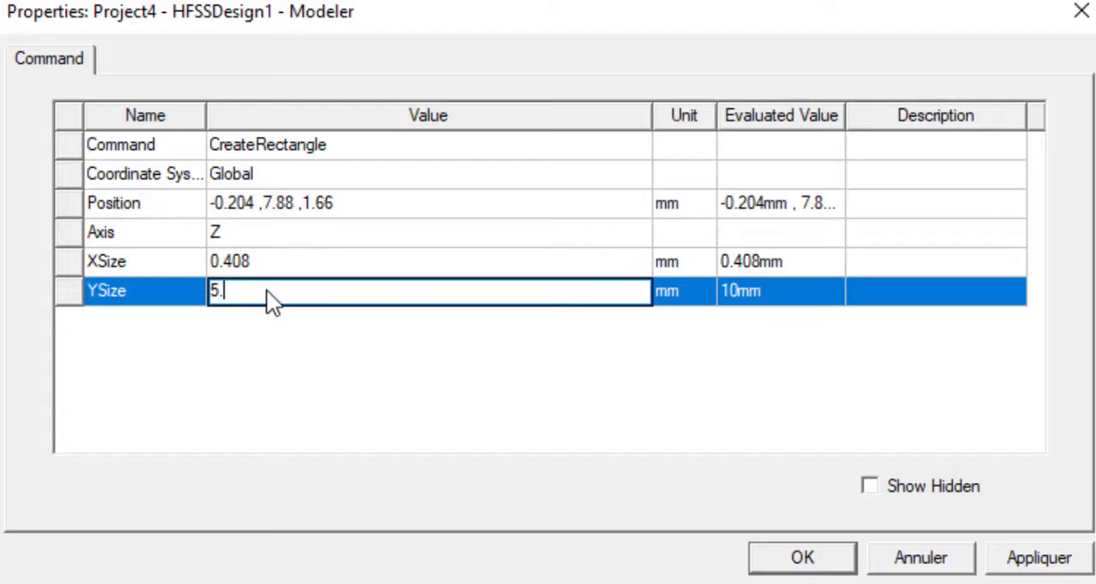
left_click(243, 343)
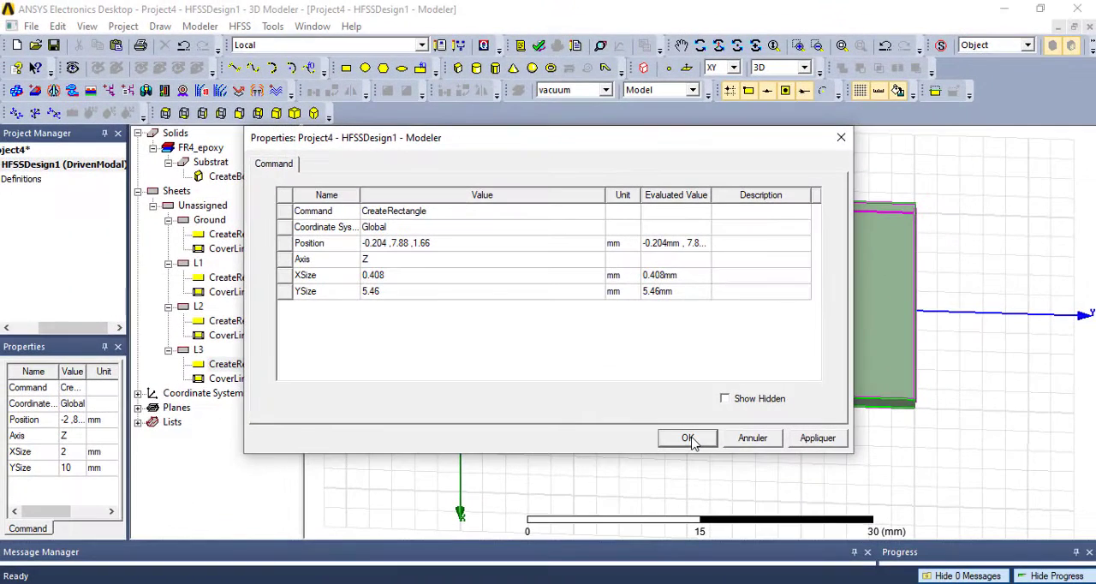
left_click(687, 438)
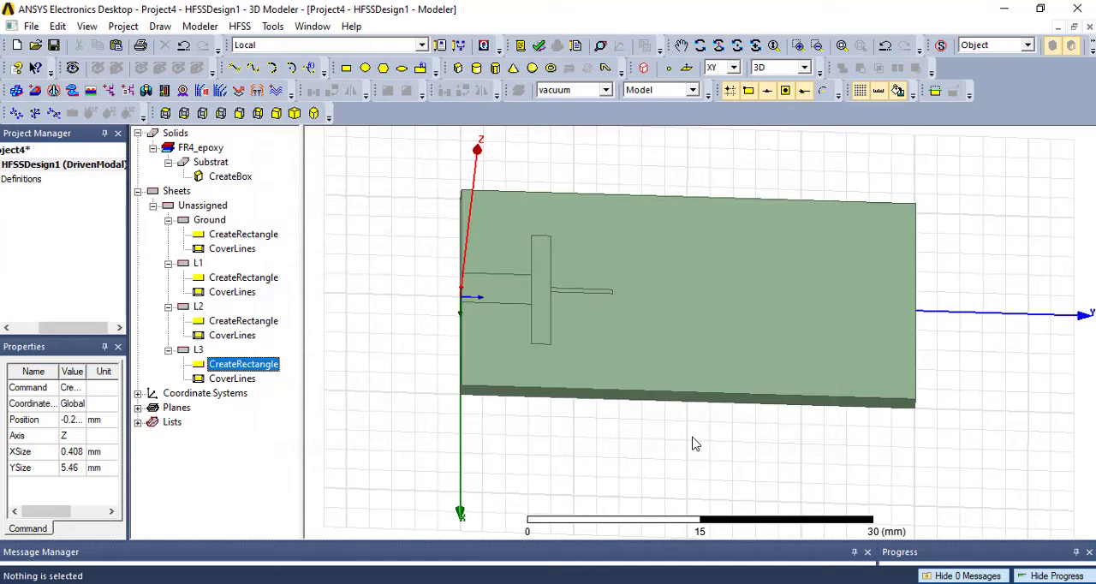
left_click(197, 350)
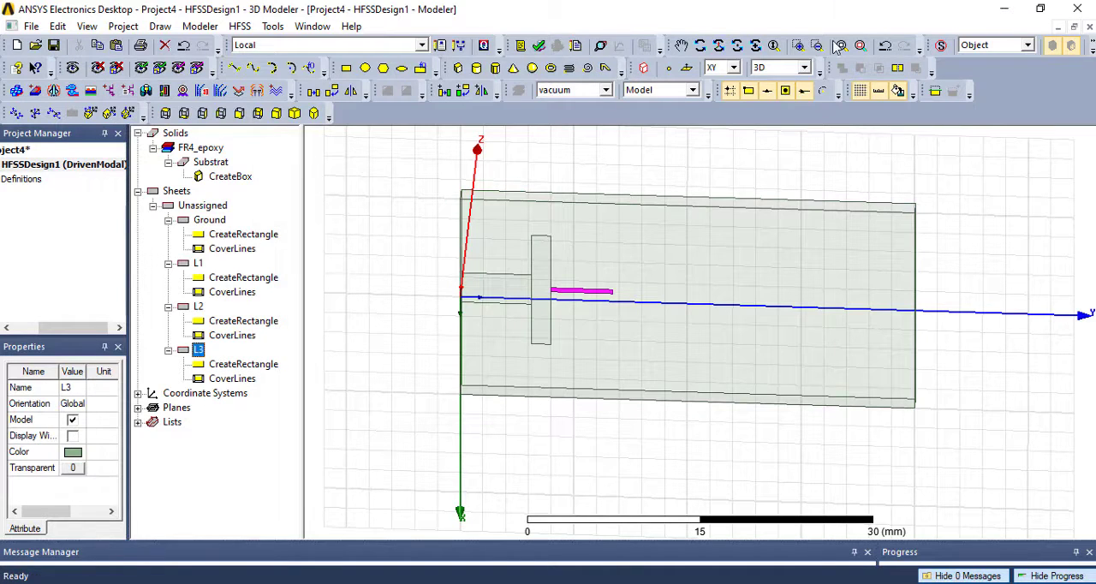
- Draw a rectangle about 6 by 8 mm across the Y axis, just beyond the far end of L3
left_click(700, 45)
left_click_drag(668, 291, 611, 210)
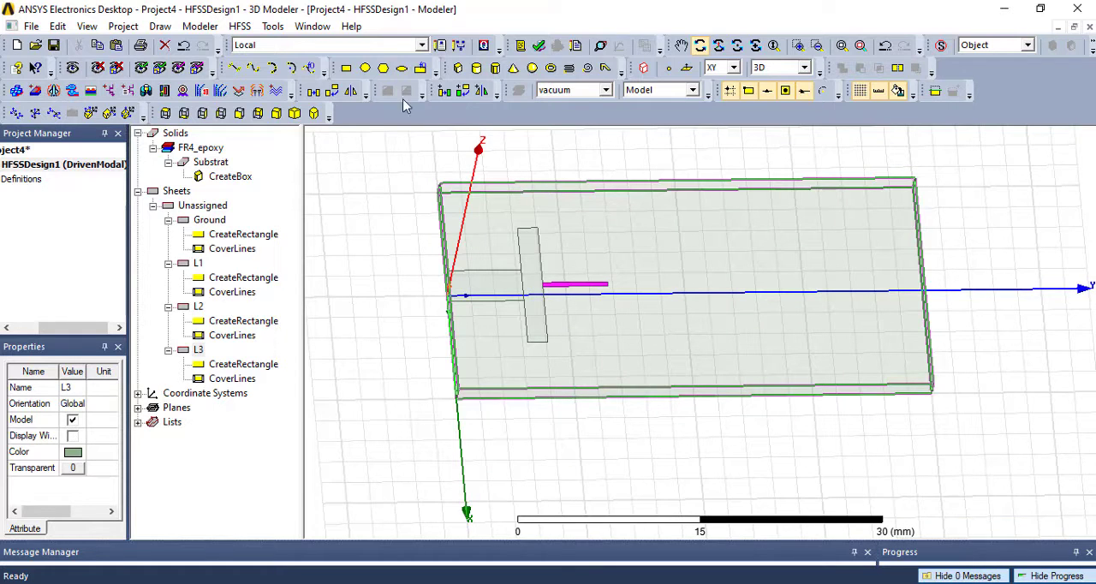
left_click(347, 70)
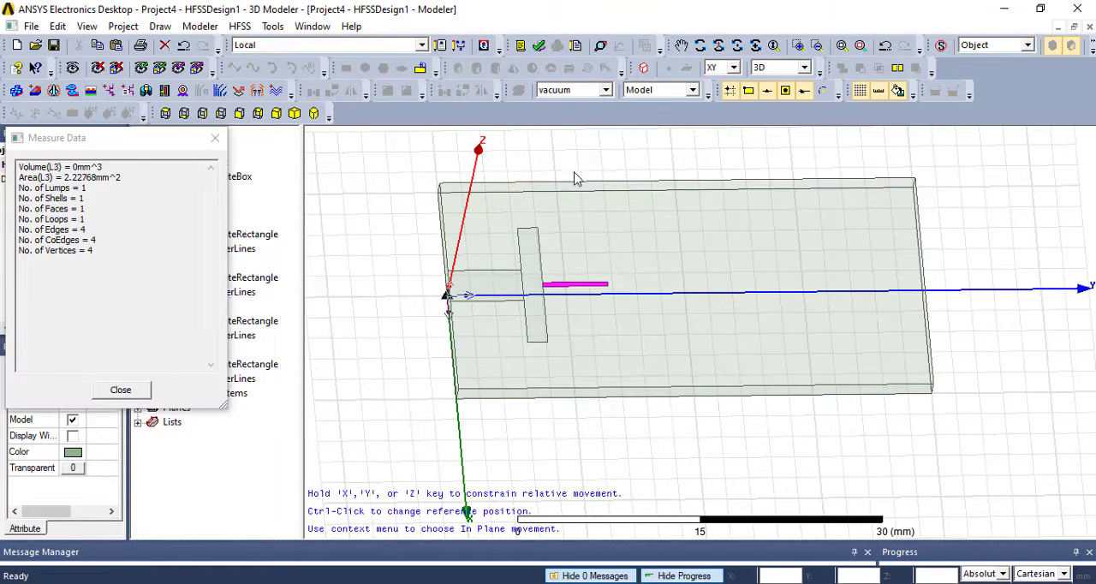
left_click(611, 252)
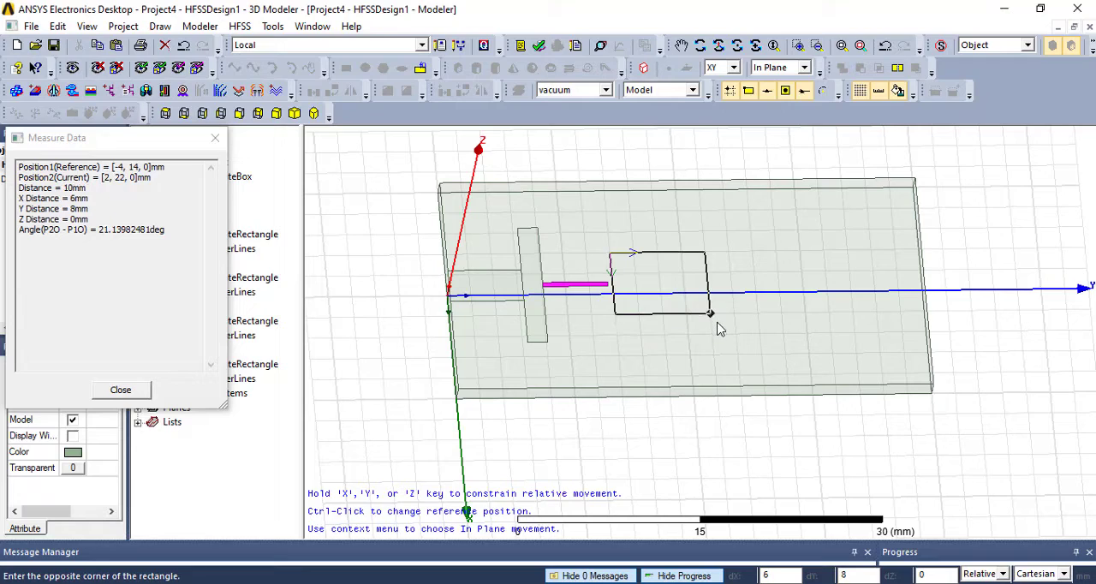
left_click(718, 328)
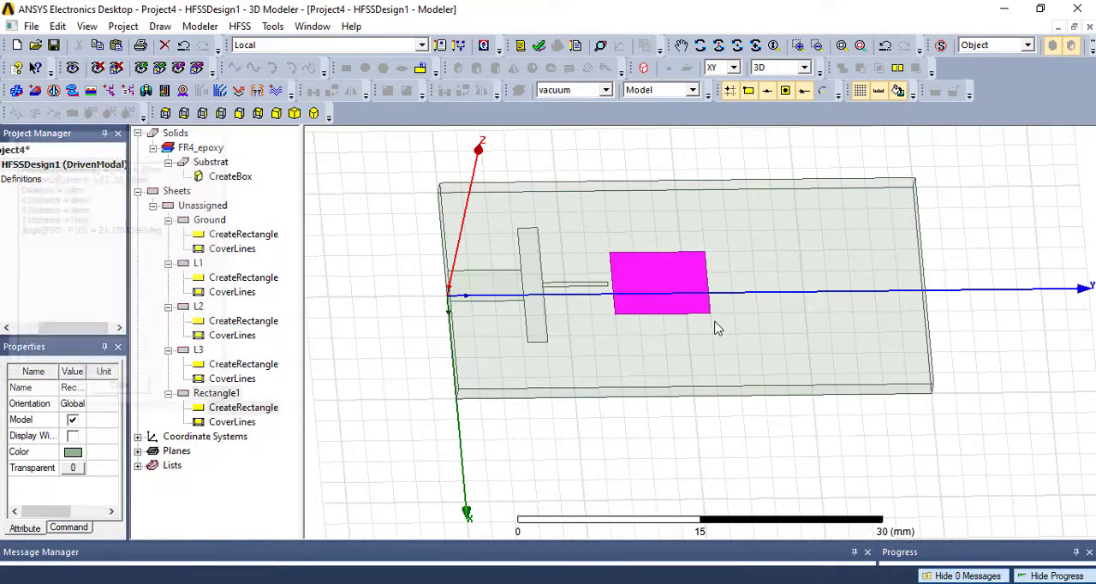
- Rename the new rectangle sheet beyond L3 as L4
left_click(216, 396)
double_click(216, 394)
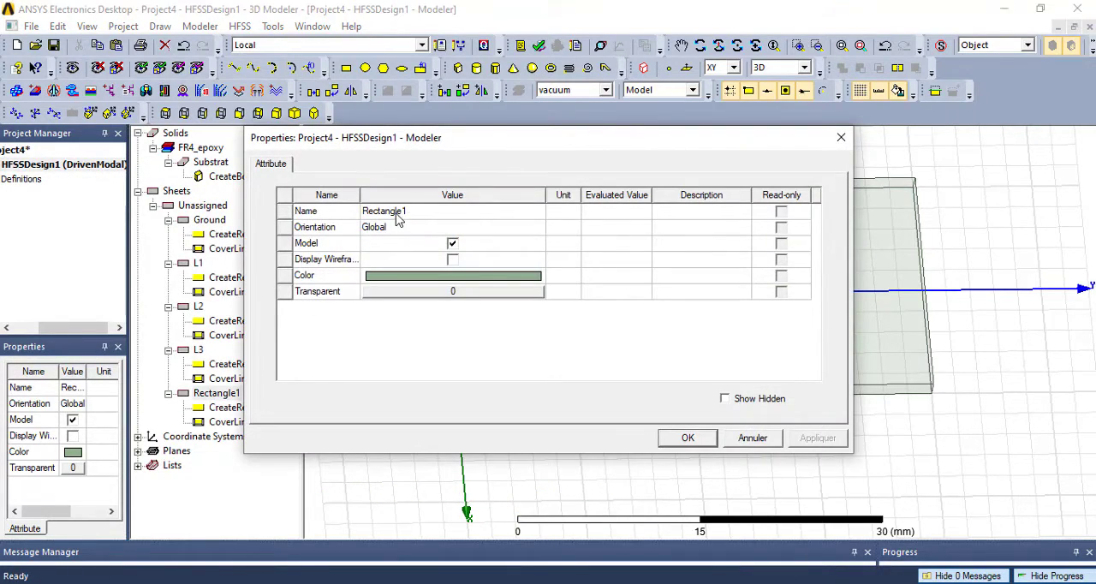
left_click(403, 211)
type("L")
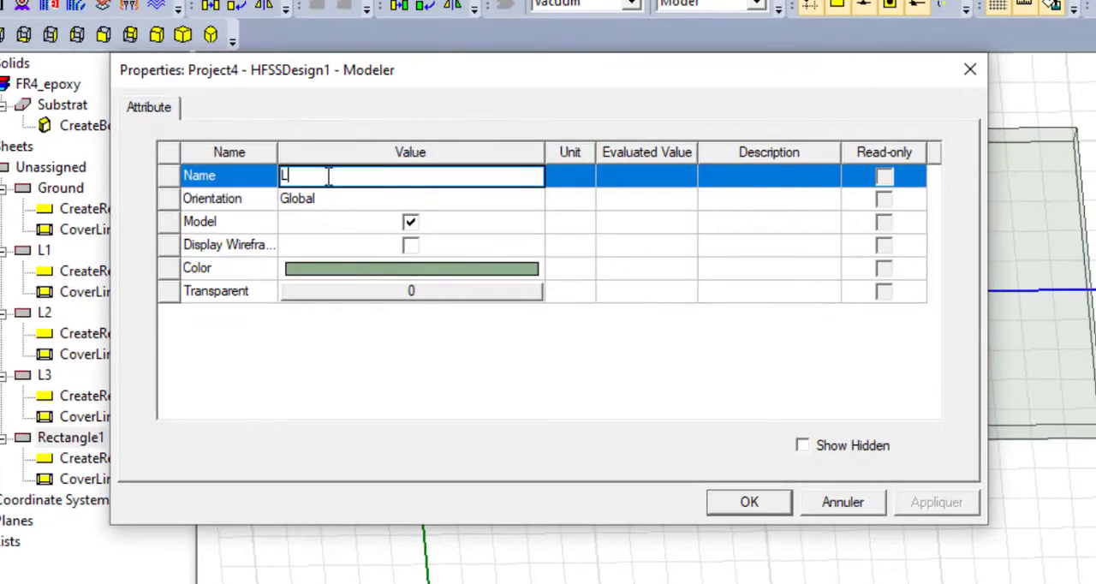
type("4")
left_click(749, 502)
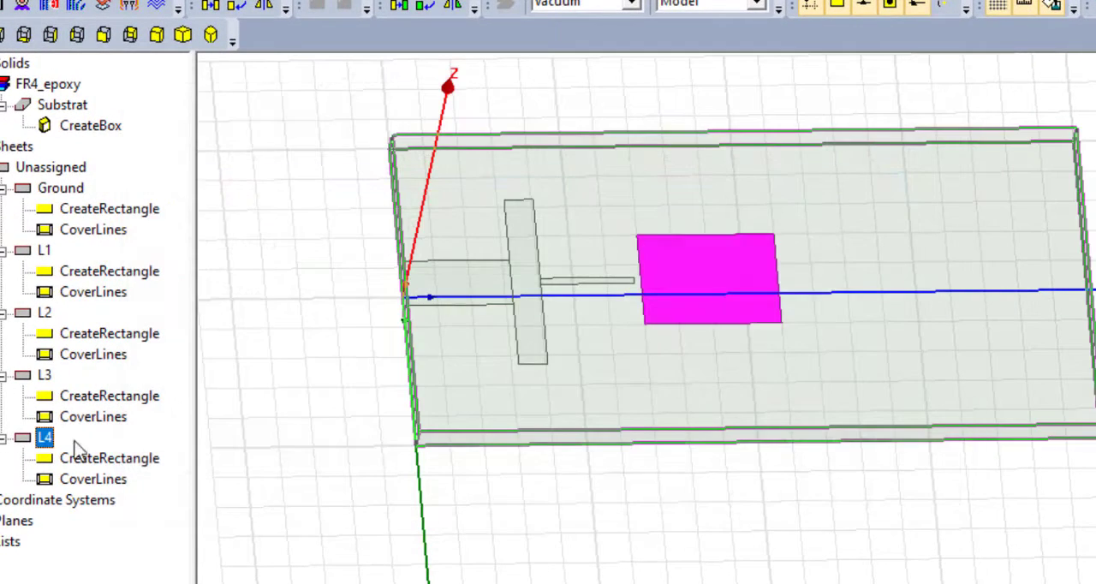
- Set the L4 rectangle's position to -5.55, 13.34, 1.6 mm so it adjoins the end of L3
double_click(89, 464)
left_click(264, 208)
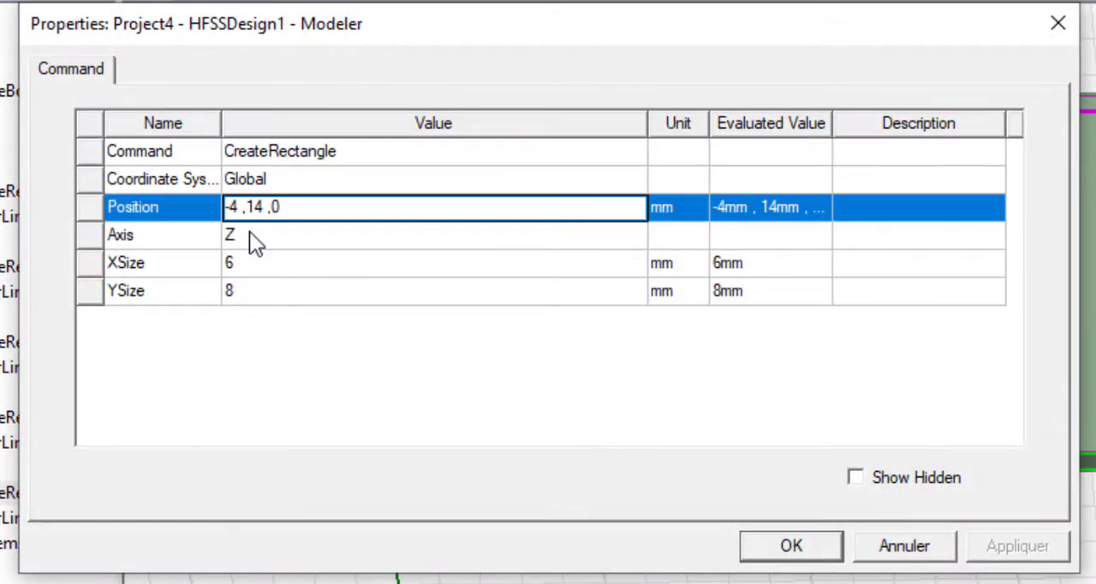
type("5.55")
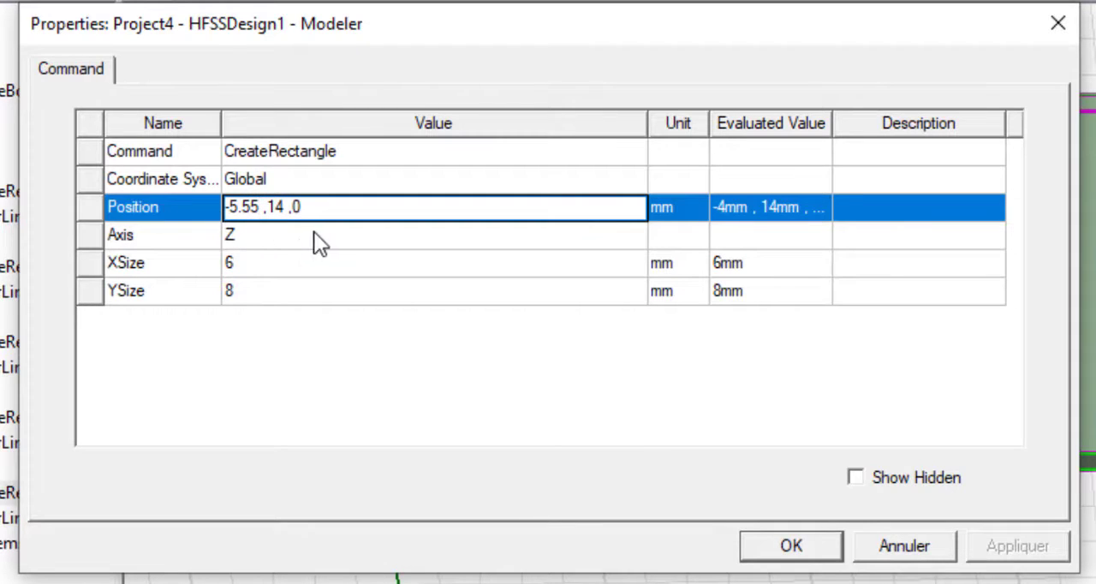
left_click(283, 208)
key("BackSpace")
type("3.34")
left_click(343, 209)
key("BackSpace")
type("1.6")
- Set the L4 rectangle's X size to 11.1 mm and Y size to 6.36 mm, and select L4 to check it
left_click(264, 267)
left_click(264, 267)
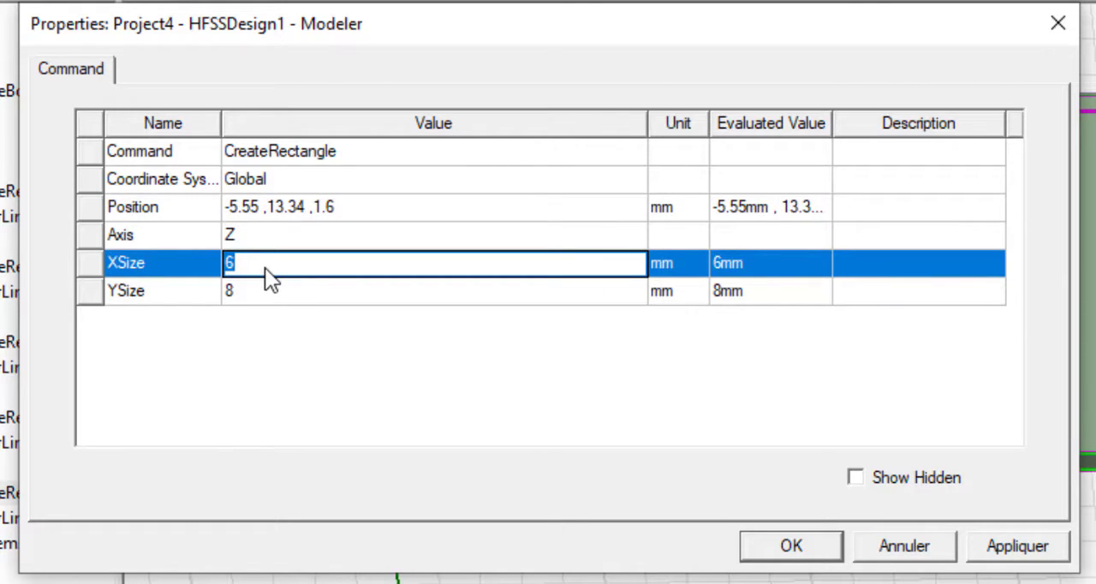
type("11.1")
left_click(265, 291)
type("6.3")
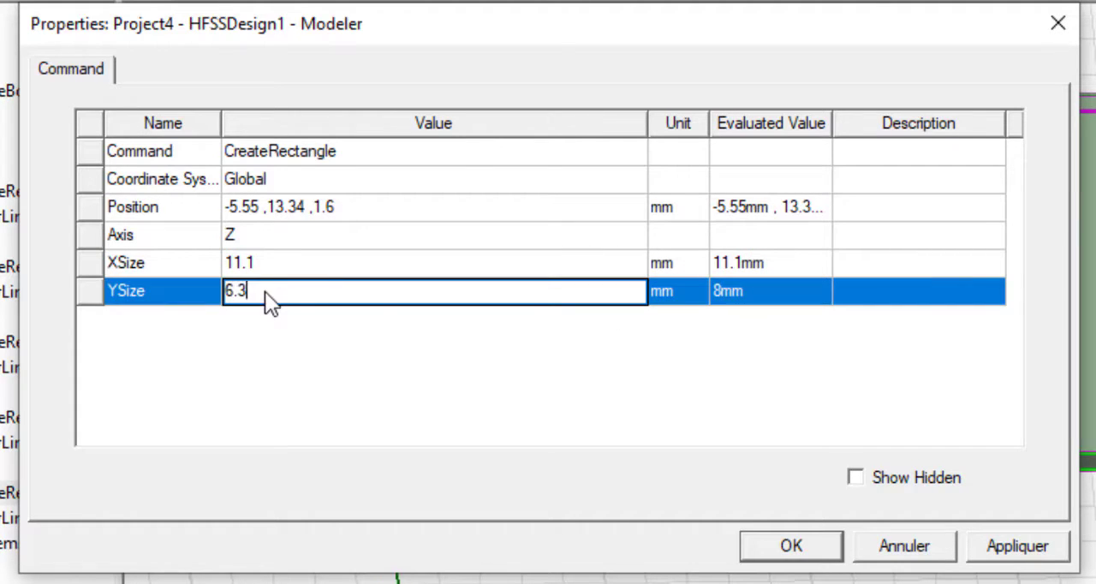
type("6")
left_click(312, 348)
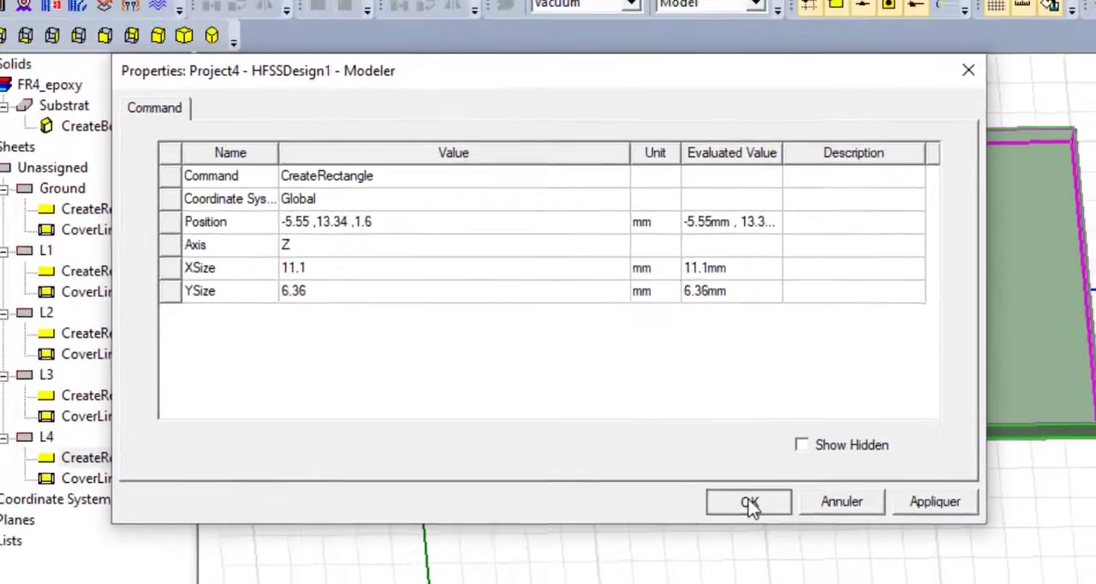
left_click(788, 546)
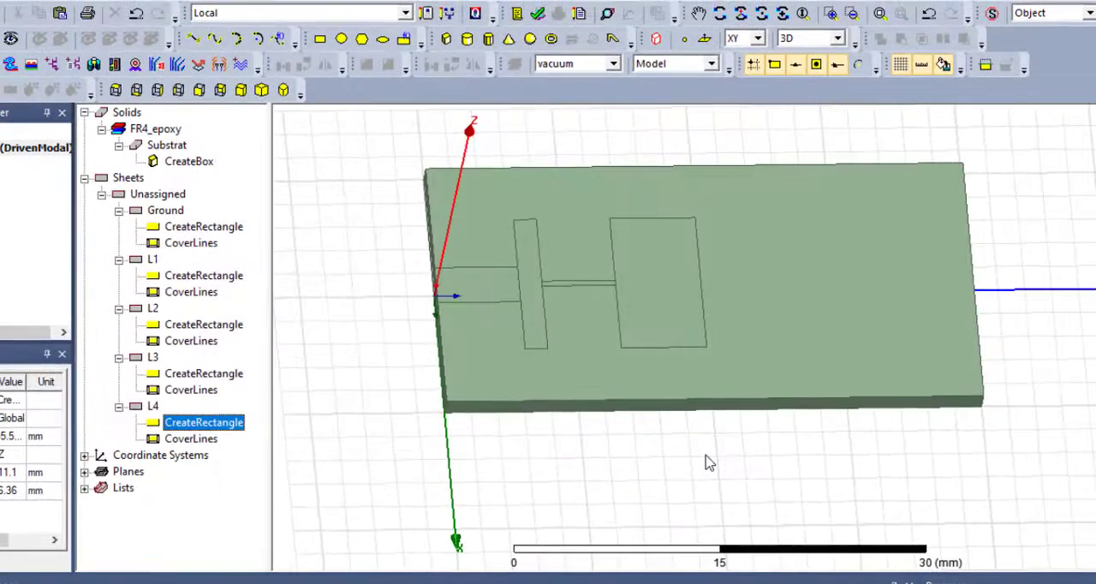
left_click(154, 407)
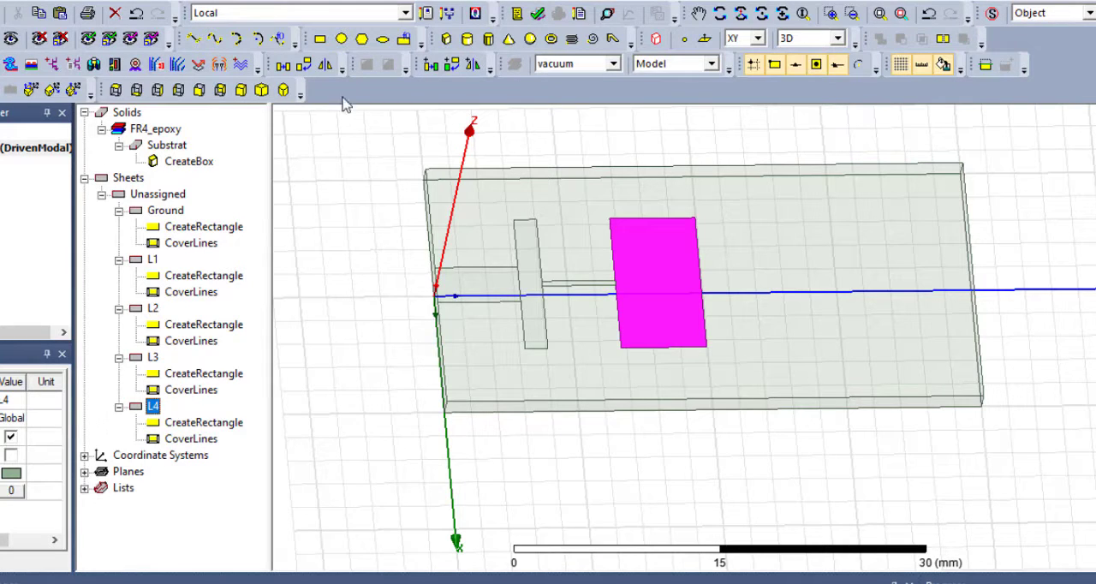
- Draw a rectangle about 2 by 8 mm along the Y axis, starting from the far side of L4
left_click(329, 39)
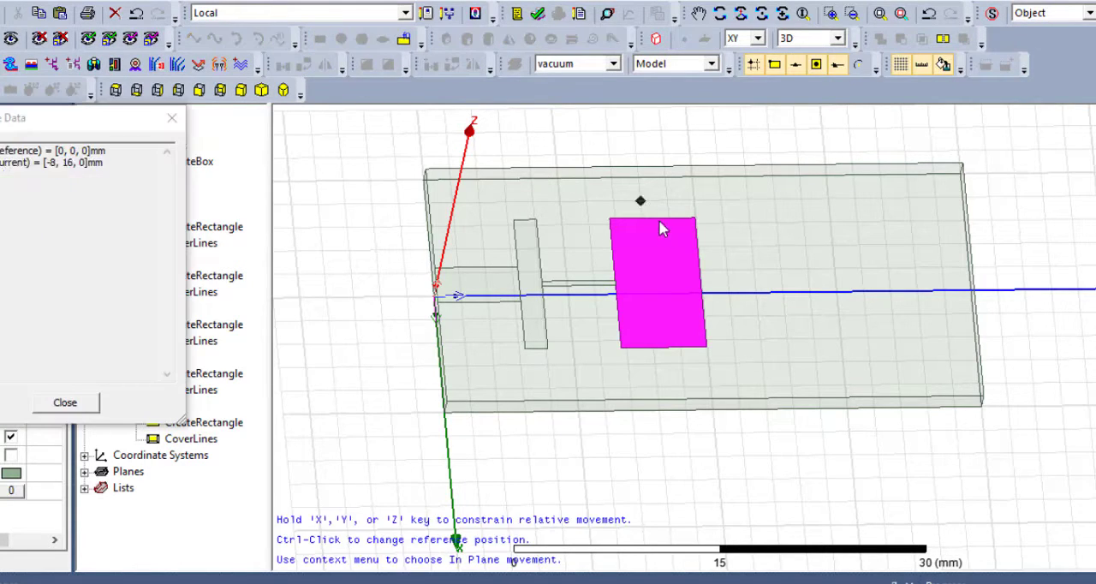
left_click(700, 268)
left_click(806, 306)
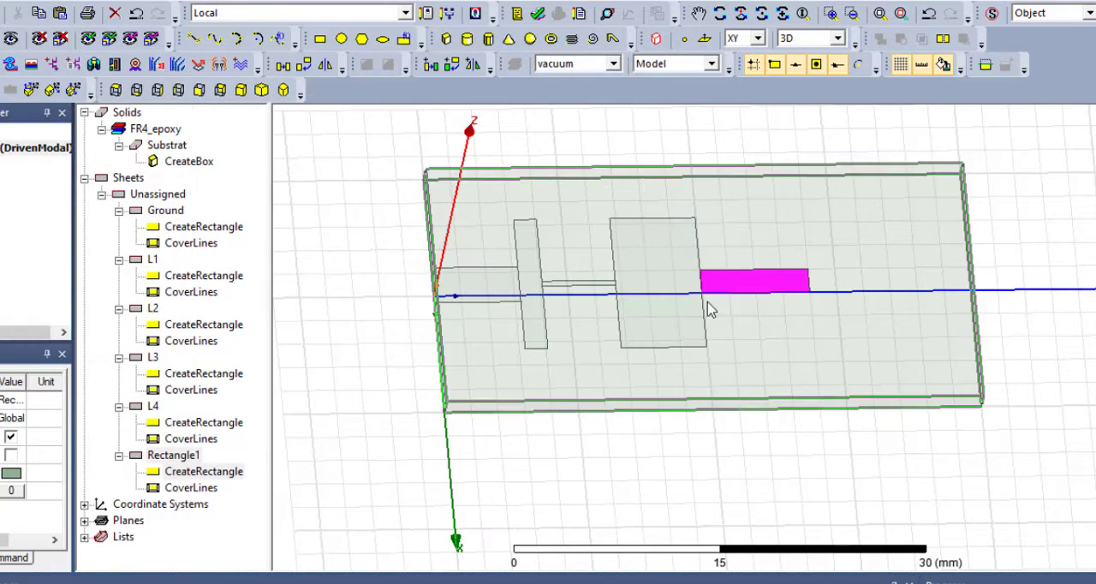
- Rename the new rectangle sheet beyond L4 as L5
left_click(175, 459)
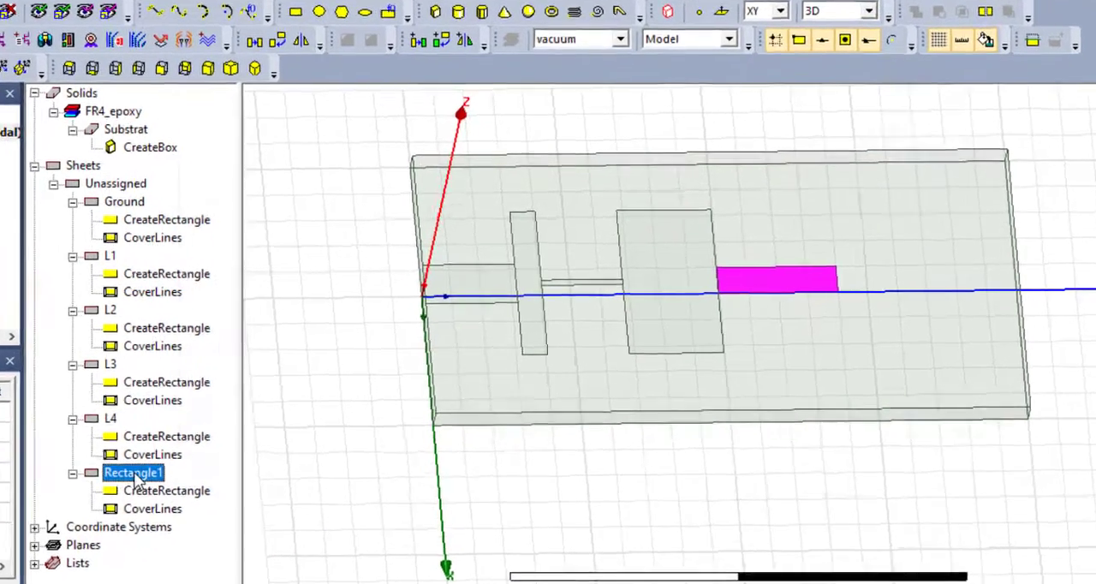
double_click(175, 458)
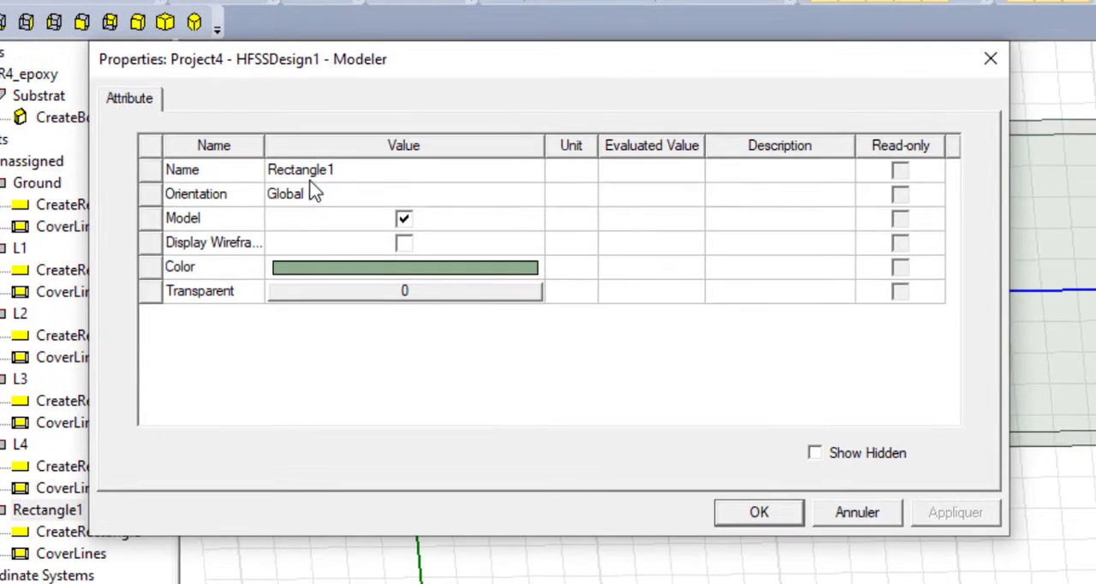
left_click(315, 176)
key("BackSpace")
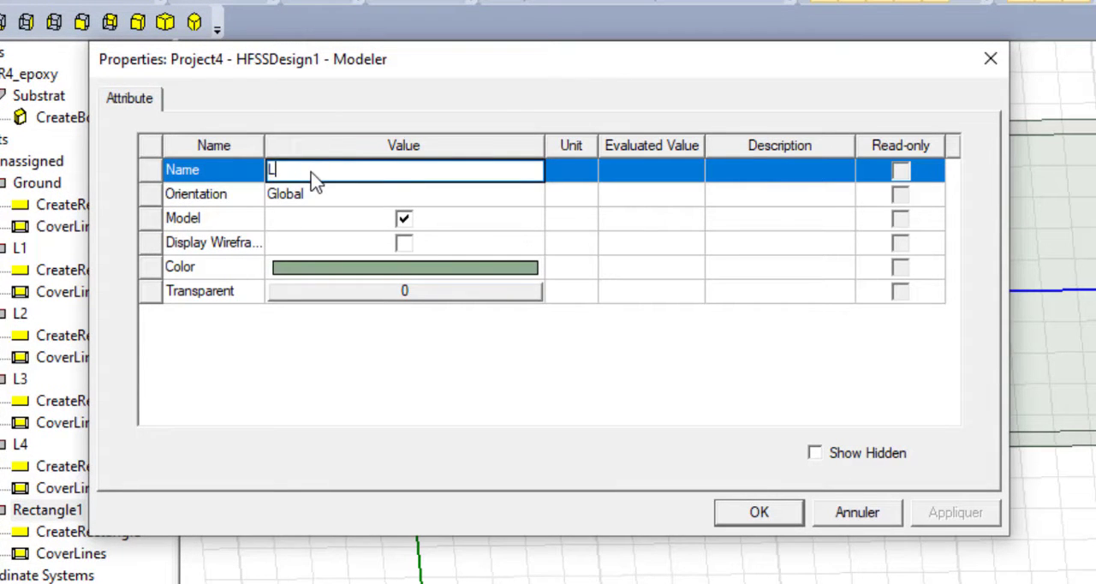
type("L5")
key("Return")
left_click(758, 513)
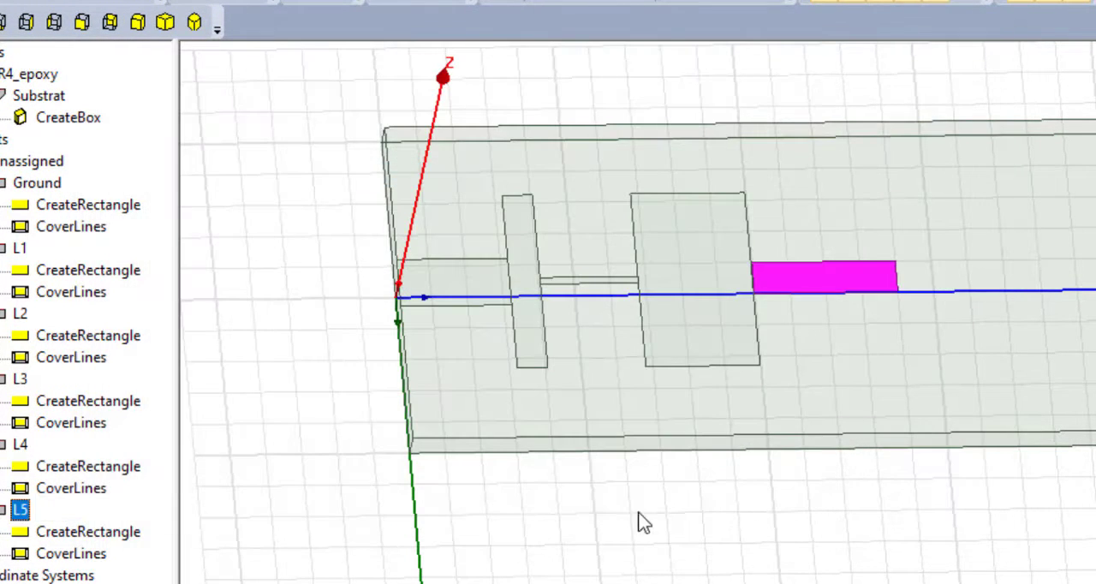
- Set the L5 rectangle's position to -0.204, 19.7, 1.6 mm so it starts at the far side of L4
double_click(86, 535)
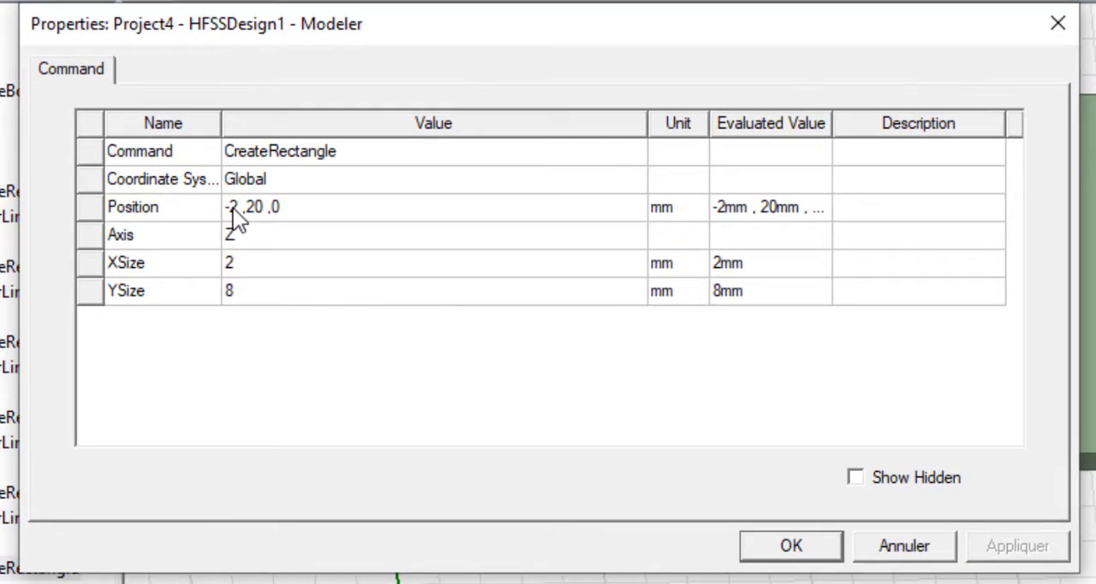
left_click(237, 206)
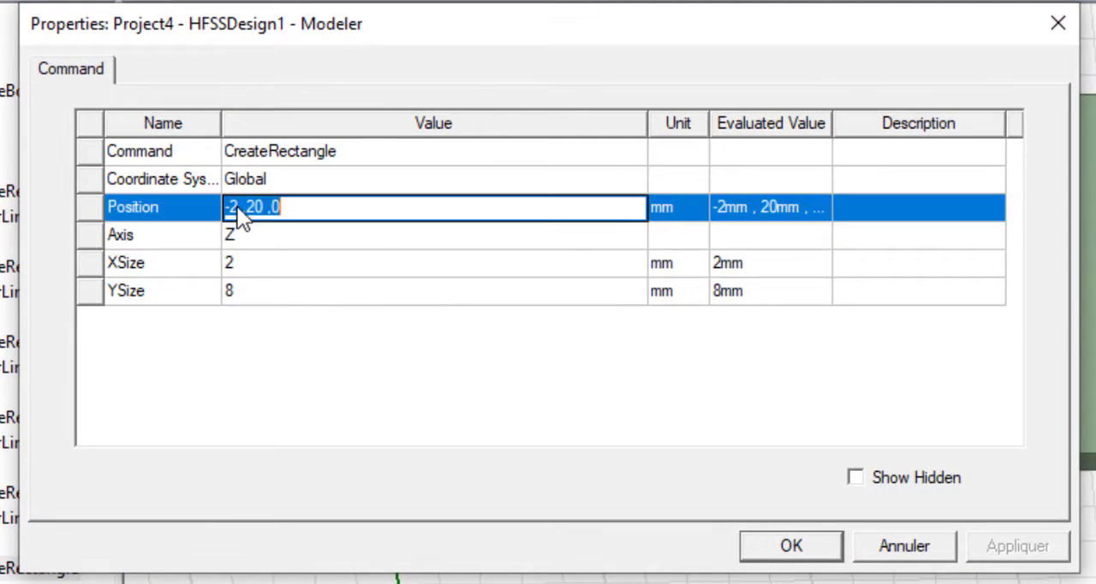
left_click(241, 208)
type("0,-2")
type("4")
left_click(241, 207)
key("BackSpace")
left_click(255, 207)
type("0")
left_click(290, 207)
key("BackSpace")
key("BackSpace")
type("19.7 ,1")
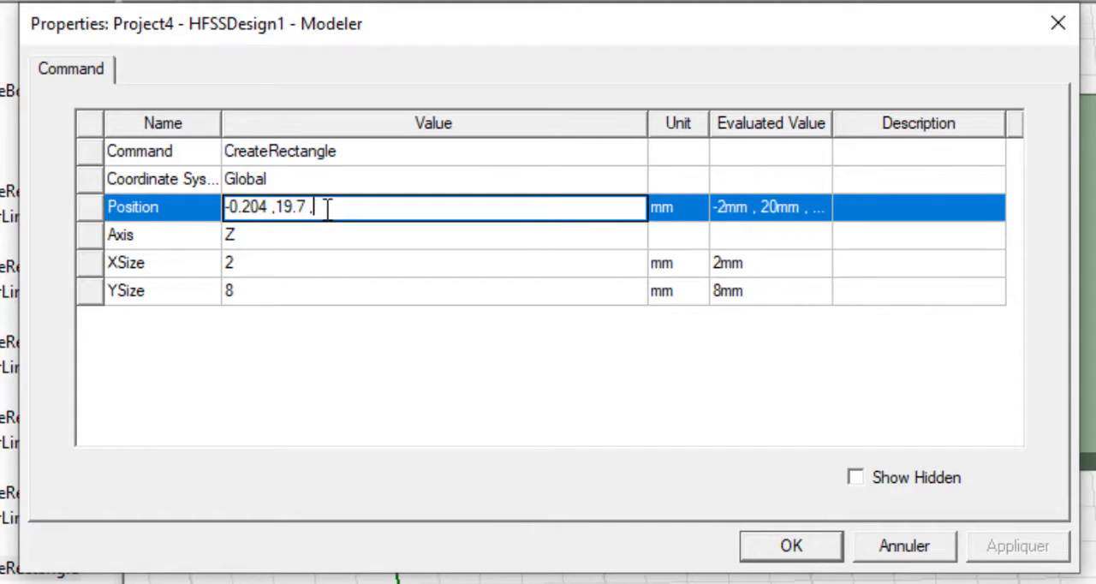
type(".6")
left_click(291, 265)
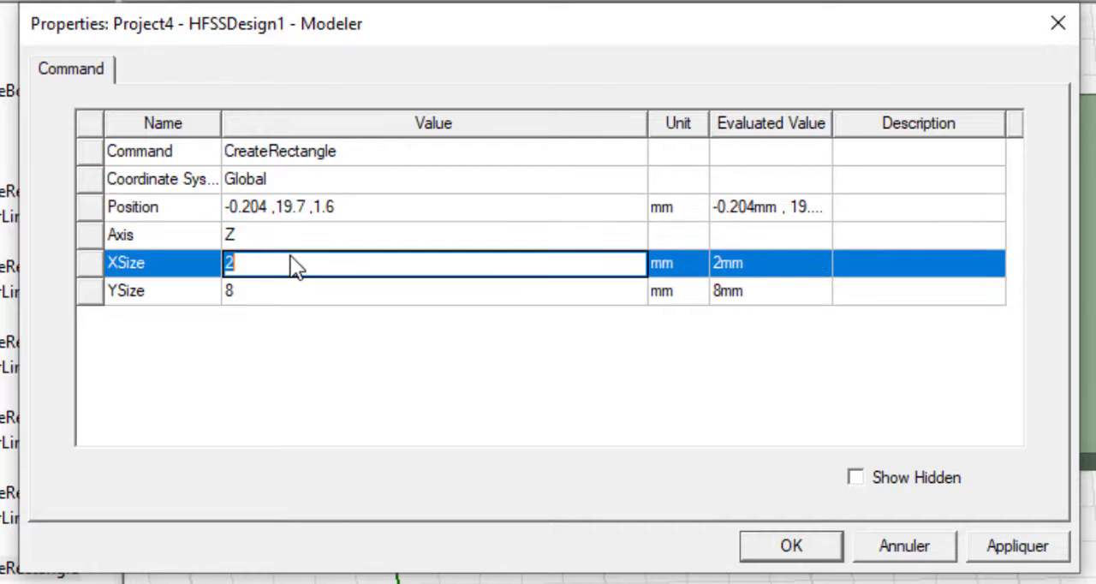
- Set the L5 rectangle's X size to 0.408 mm and Y size to 7.46 mm, and select L5 to check it
type("0.408")
left_click(300, 286)
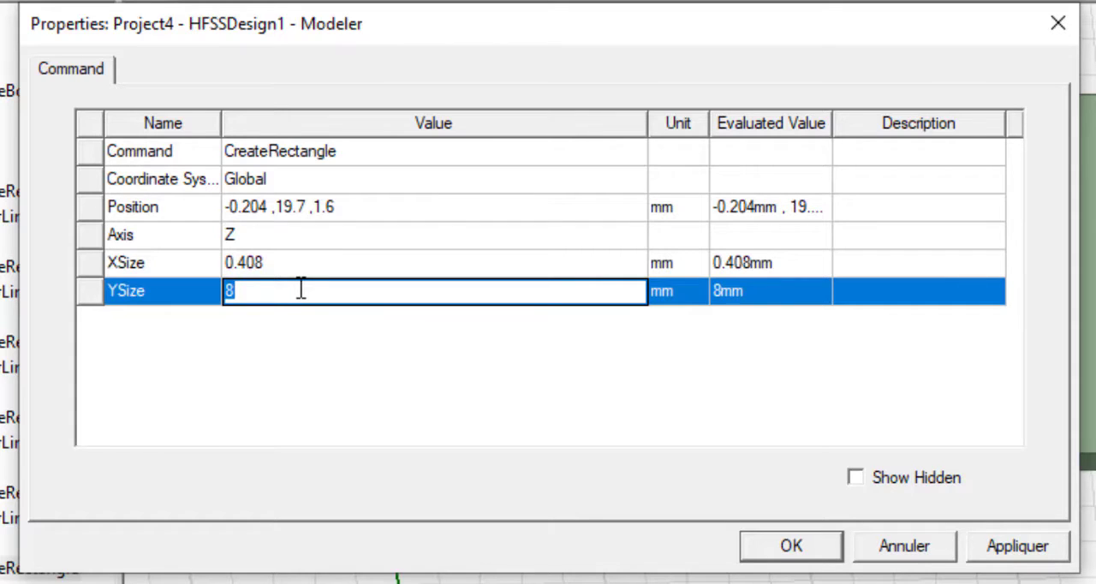
type("7.46")
left_click(304, 352)
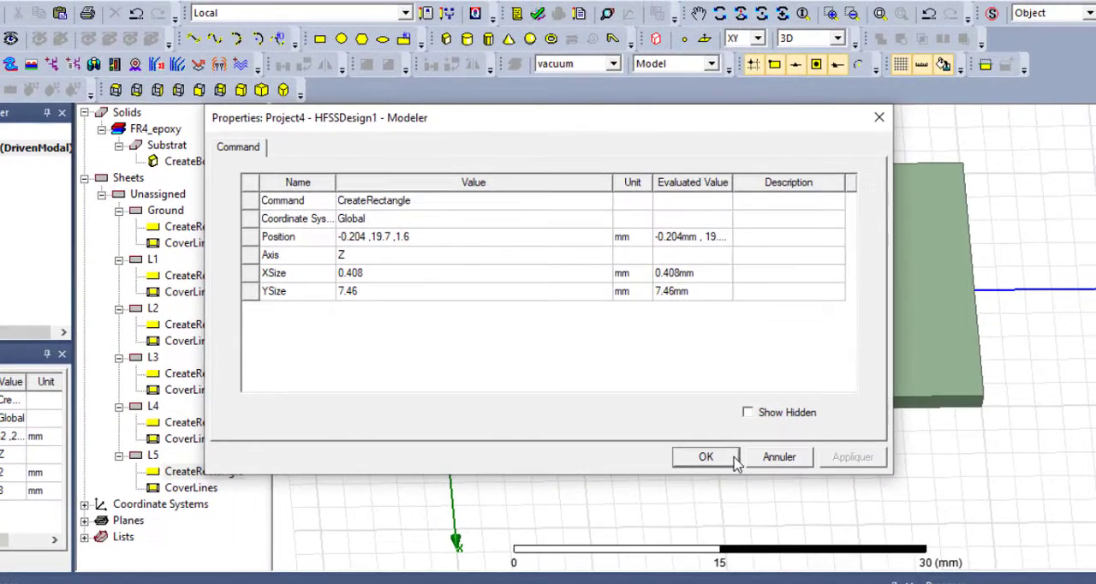
left_click(734, 461)
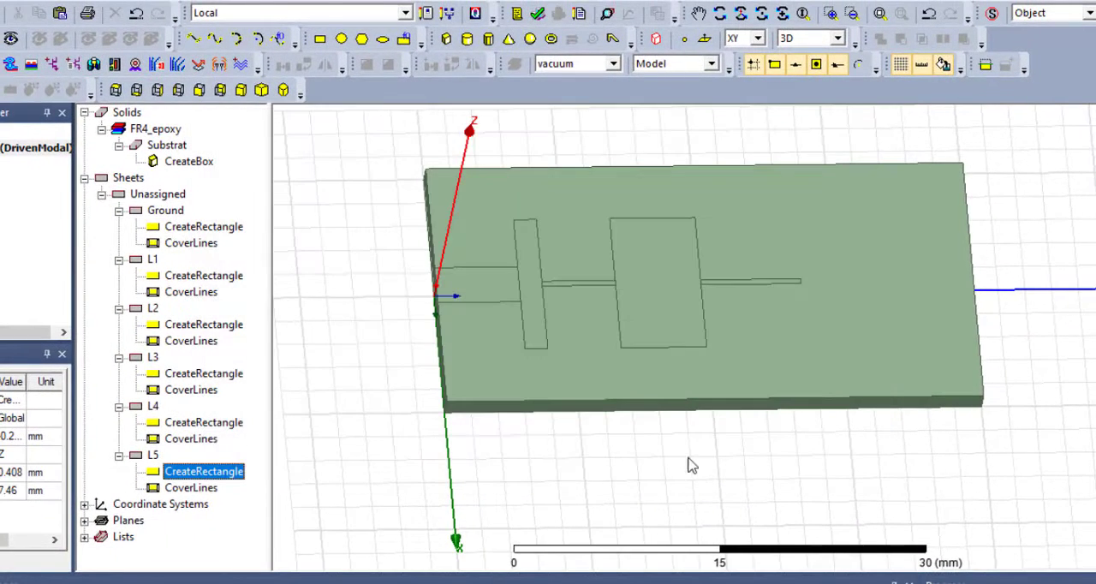
left_click(150, 455)
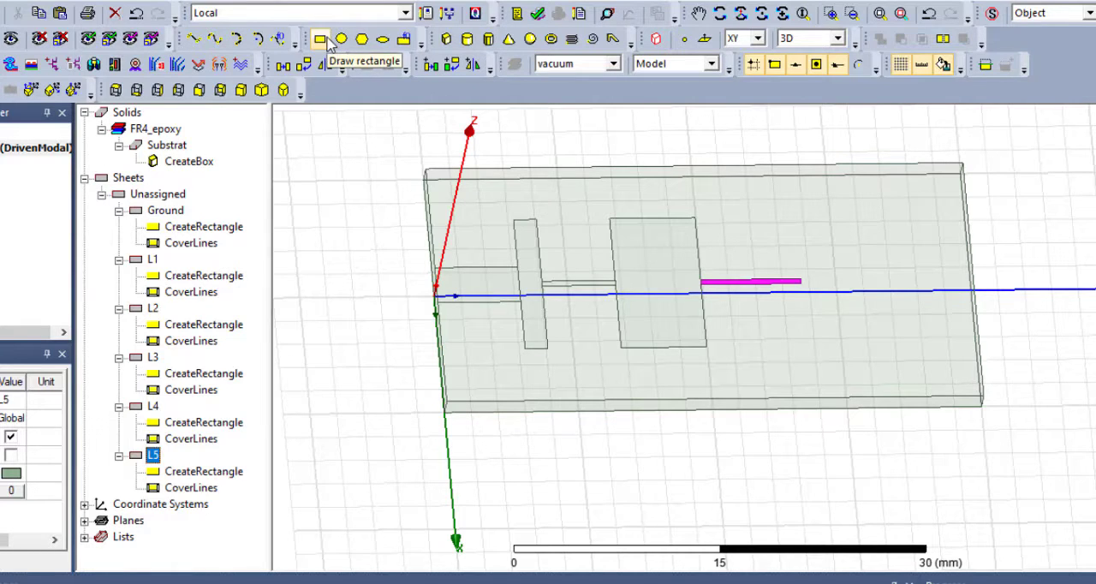
- Draw a rectangle about 6 by 4 mm across the Y axis, just beyond the far end of L5
left_click(328, 41)
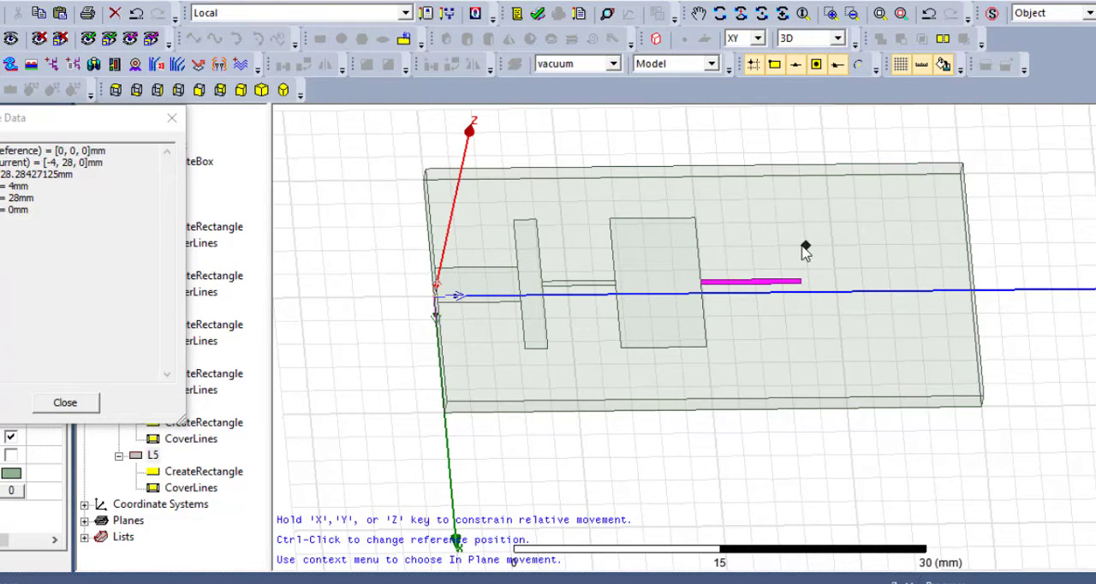
left_click(805, 248)
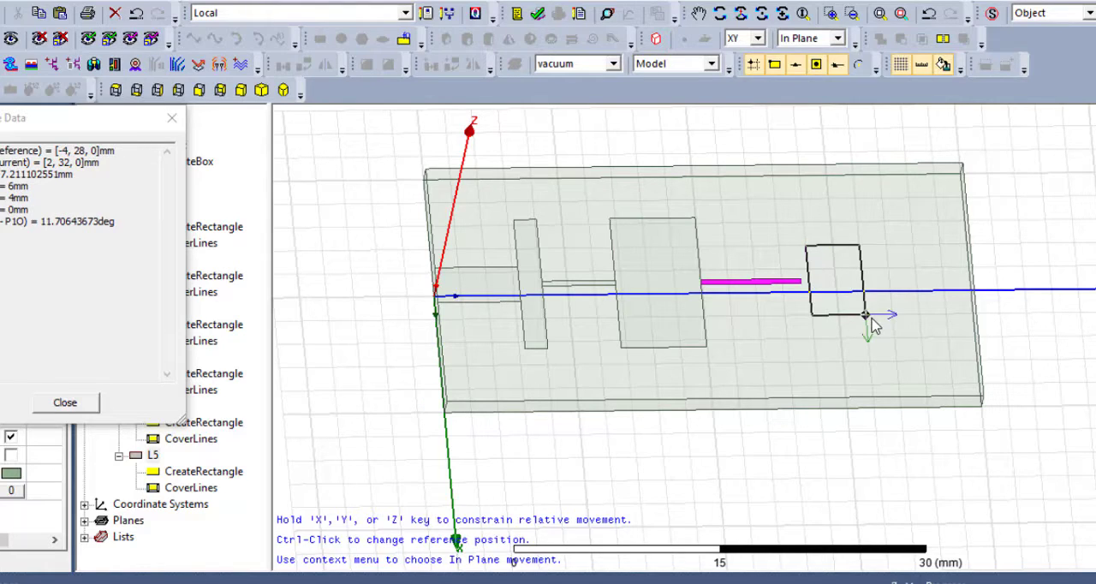
left_click(870, 319)
- Rename the new rectangle sheet beyond L5 as L6
left_click(177, 509)
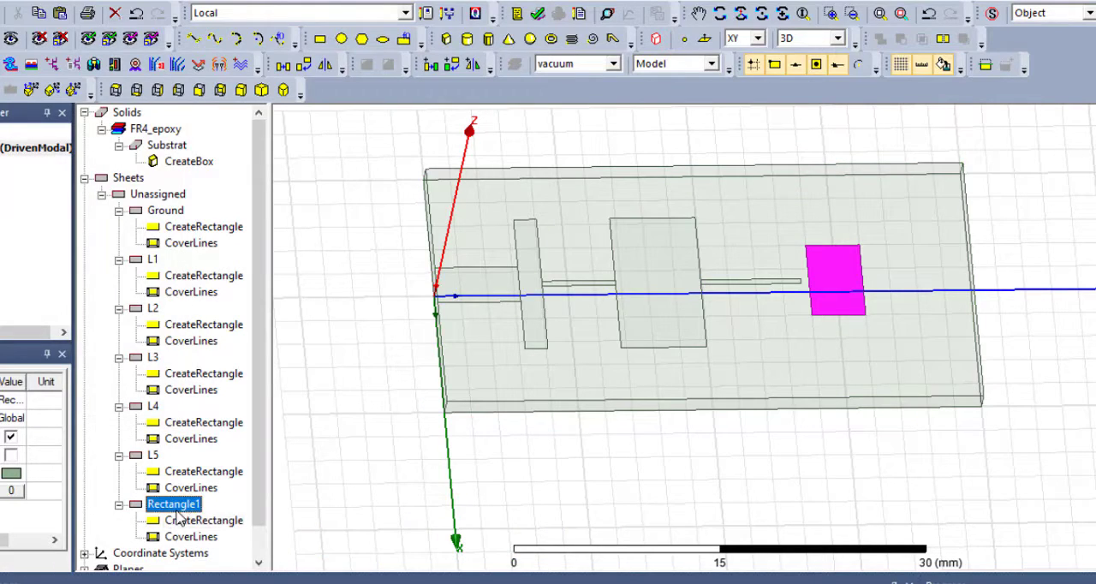
double_click(177, 508)
left_click(384, 205)
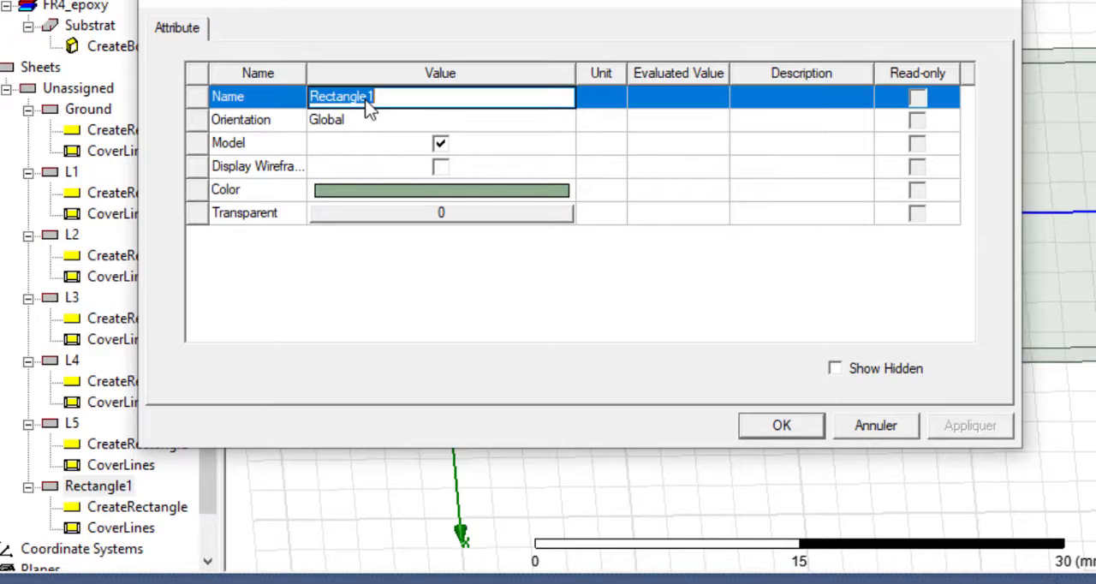
type("L6")
left_click(440, 289)
left_click(805, 427)
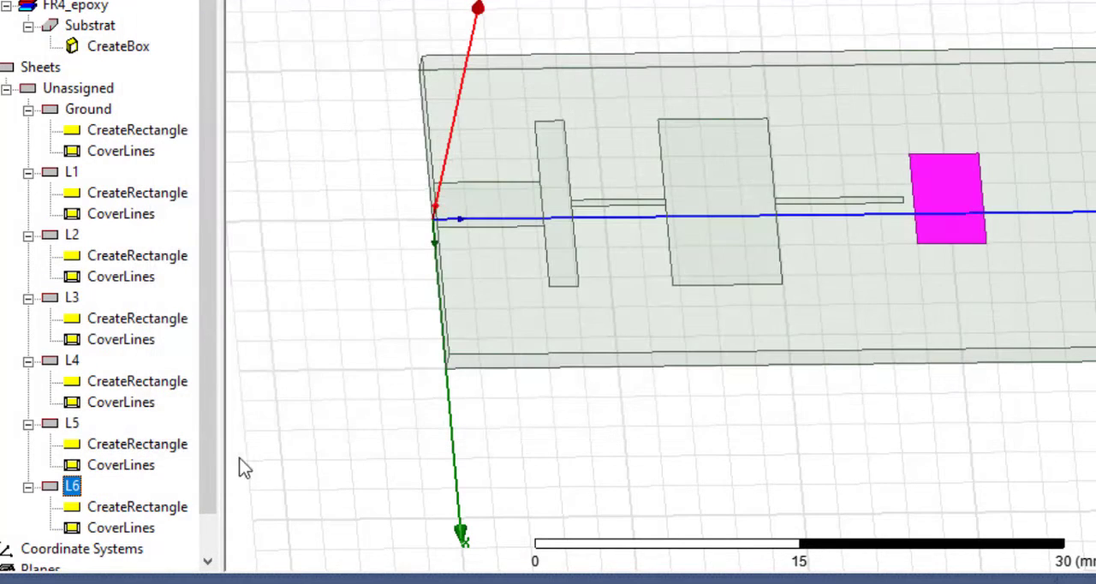
- Set the L6 rectangle's position to -5.55, 27.16, 1.6 mm so it starts at the far end of L5
scroll(199, 451, "down", 1)
double_click(133, 465)
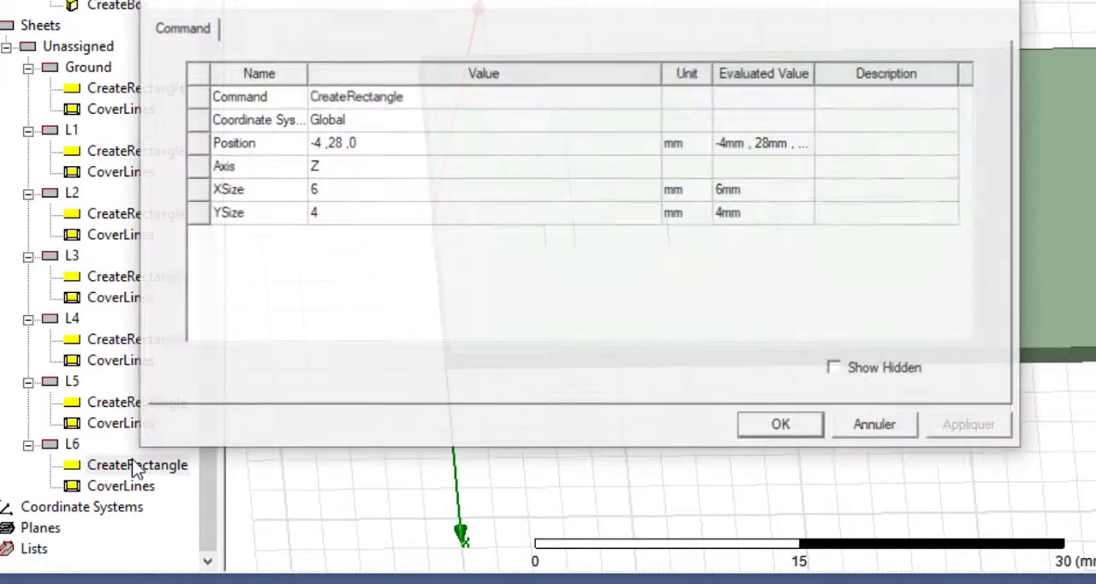
left_click(324, 144)
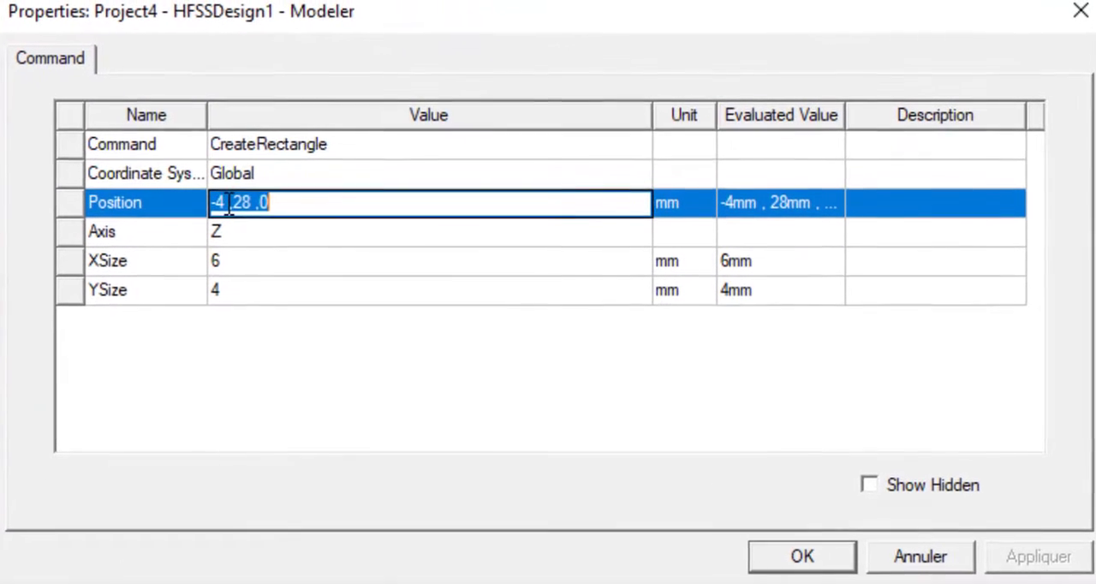
left_click(227, 209)
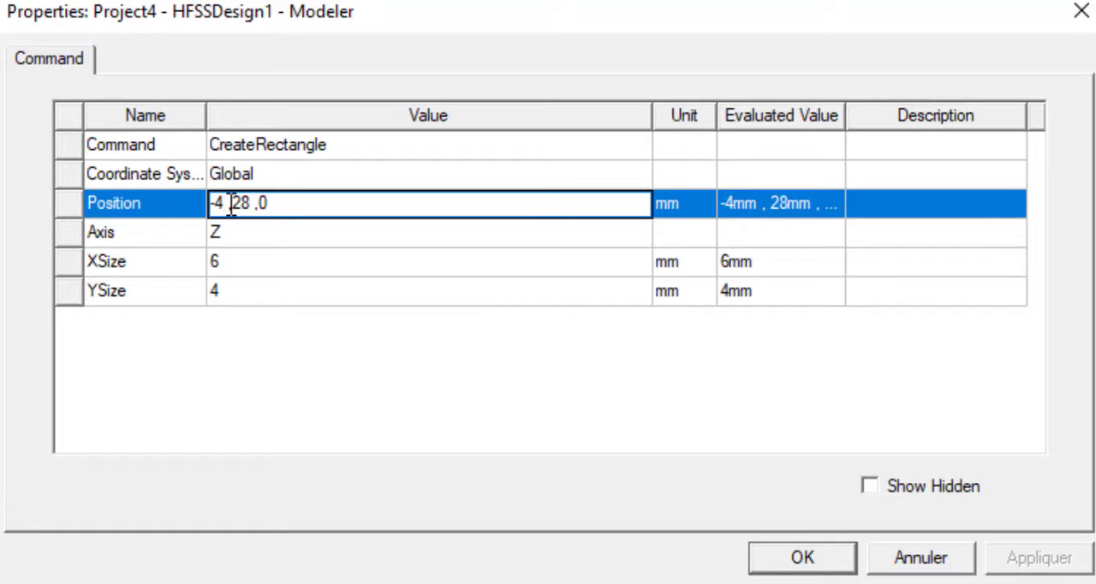
key("BackSpace")
type("5.55")
left_click(272, 203)
key("BackSpace")
type("7.16")
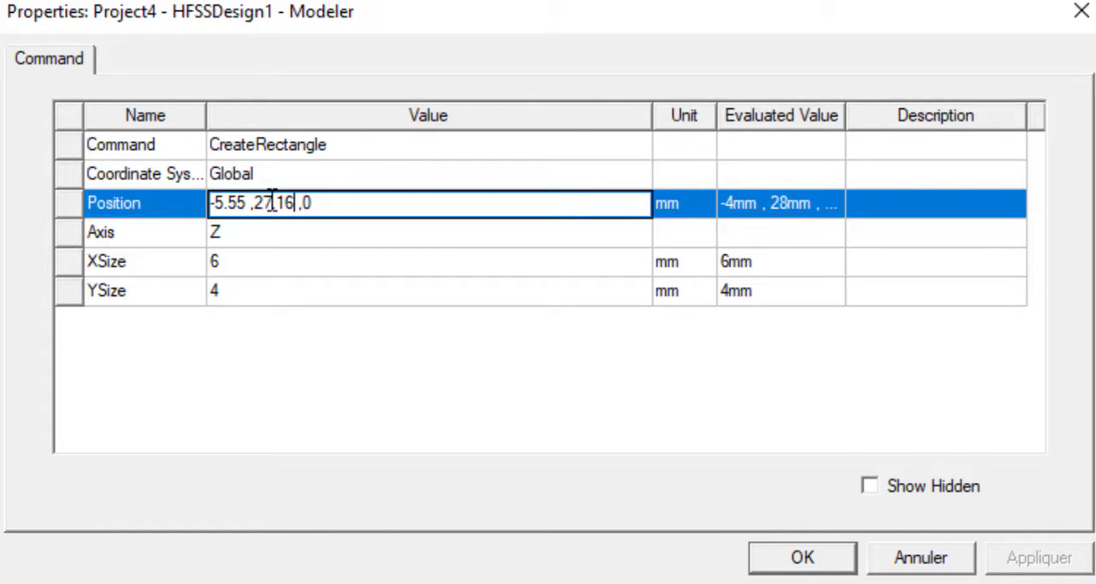
left_click(310, 203)
key("BackSpace")
type("1.6")
- Set the L6 rectangle's X size to 11.1 mm and Y size to 4.66 mm, and select L6 to check it
left_click(287, 264)
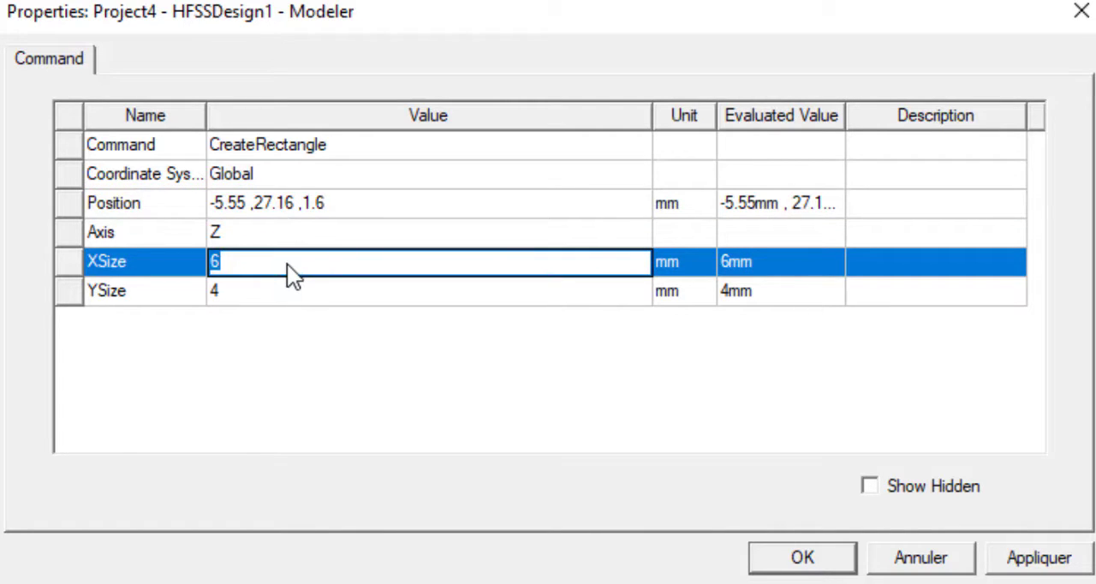
type("11.1")
left_click(293, 293)
left_click(294, 293)
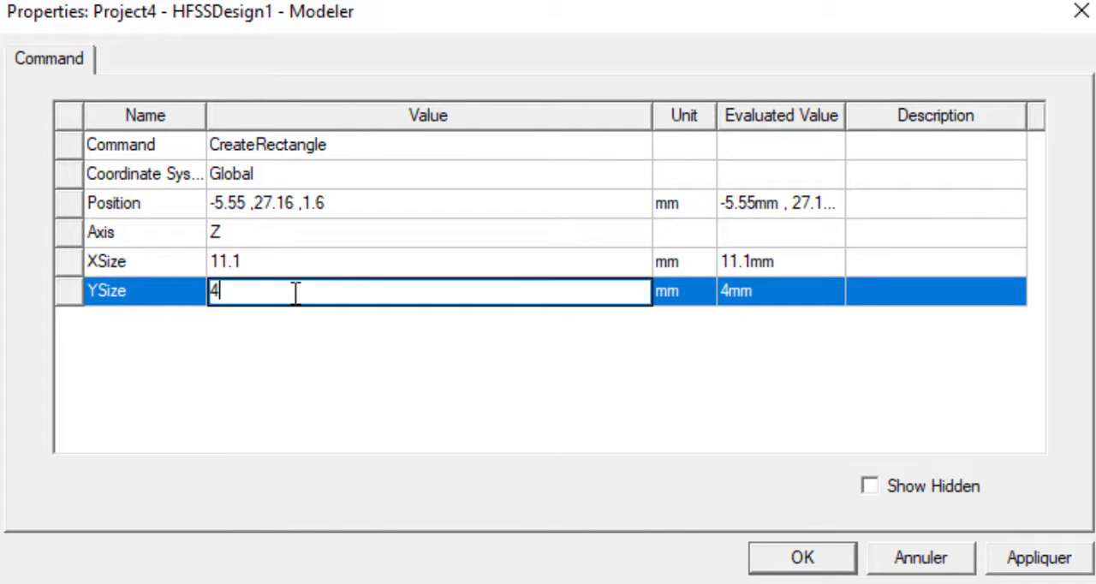
type(".66")
left_click(280, 370)
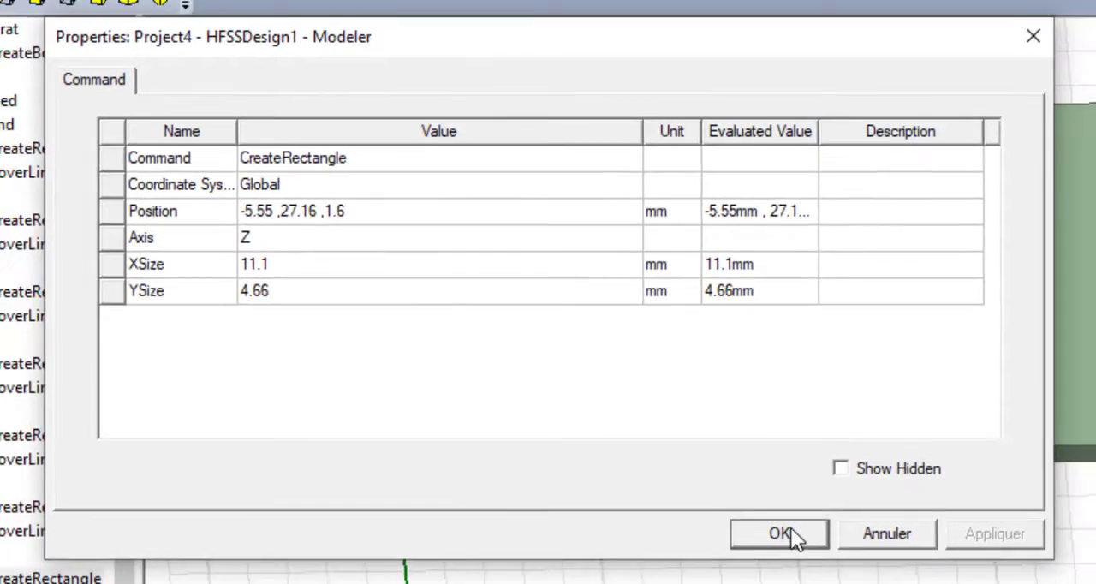
left_click(805, 556)
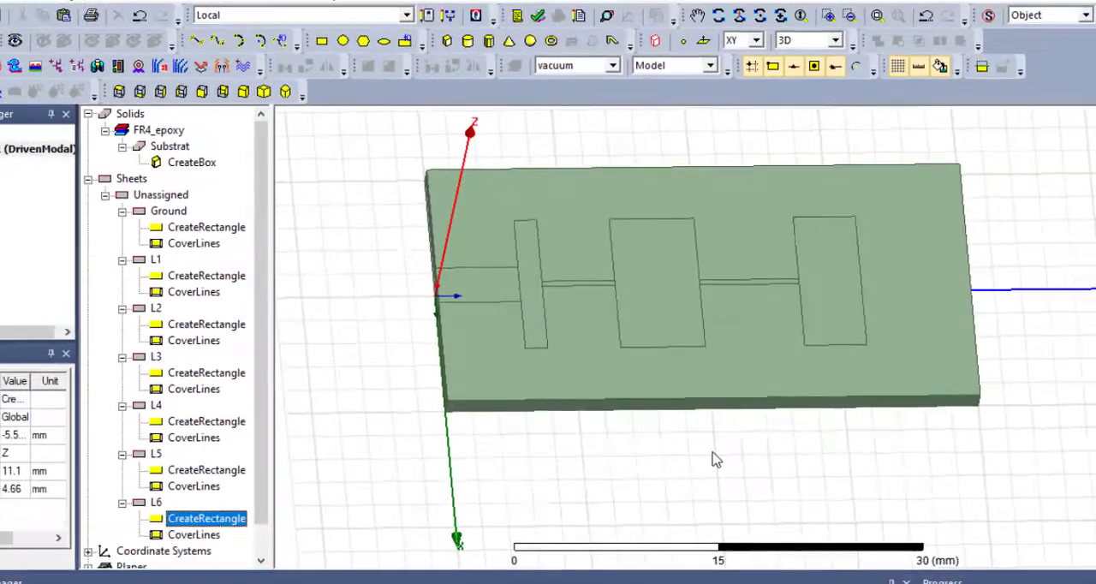
left_click(170, 496)
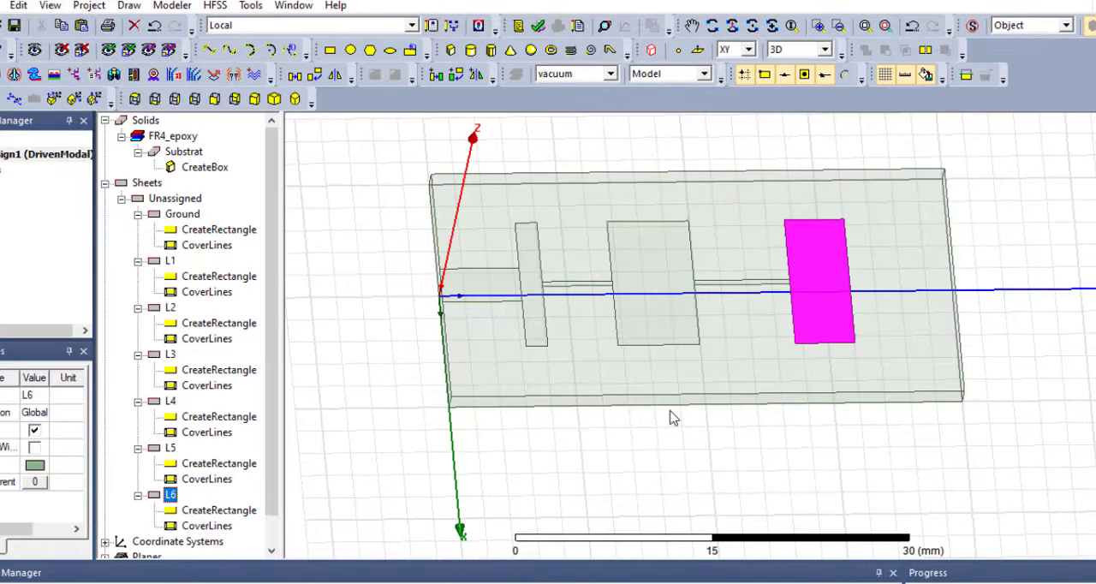
- Draw a rectangle about 2 by 4 mm along the Y axis, starting from the far side of L6
left_click(330, 52)
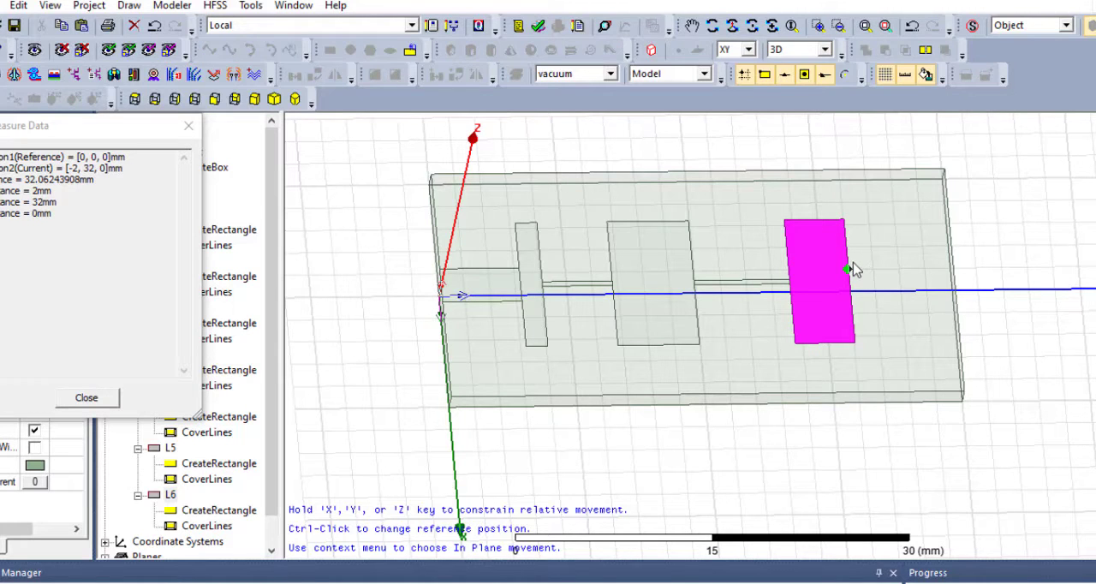
left_click(847, 269)
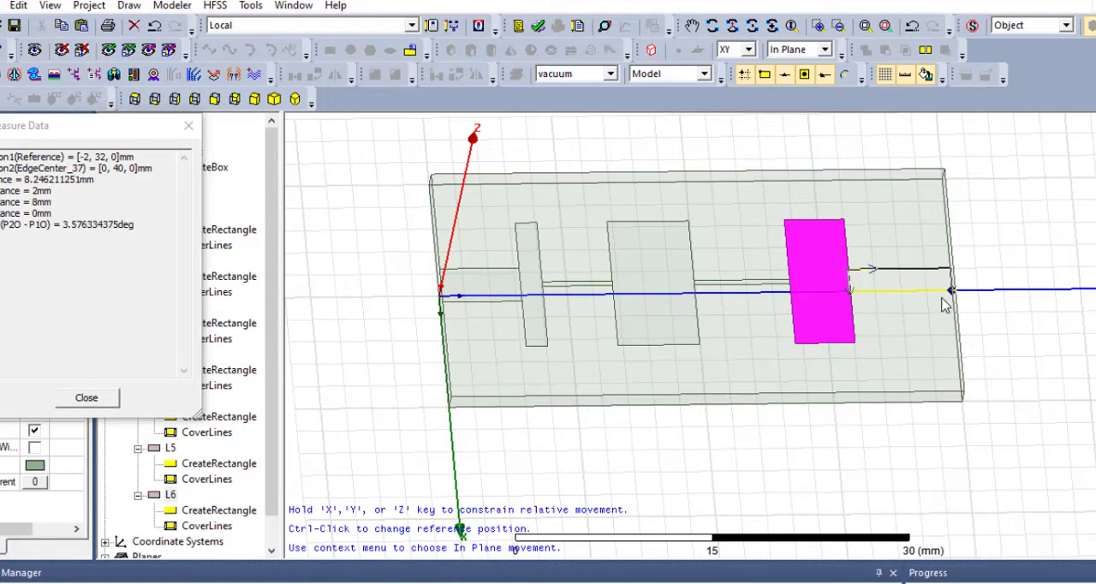
left_click(900, 291)
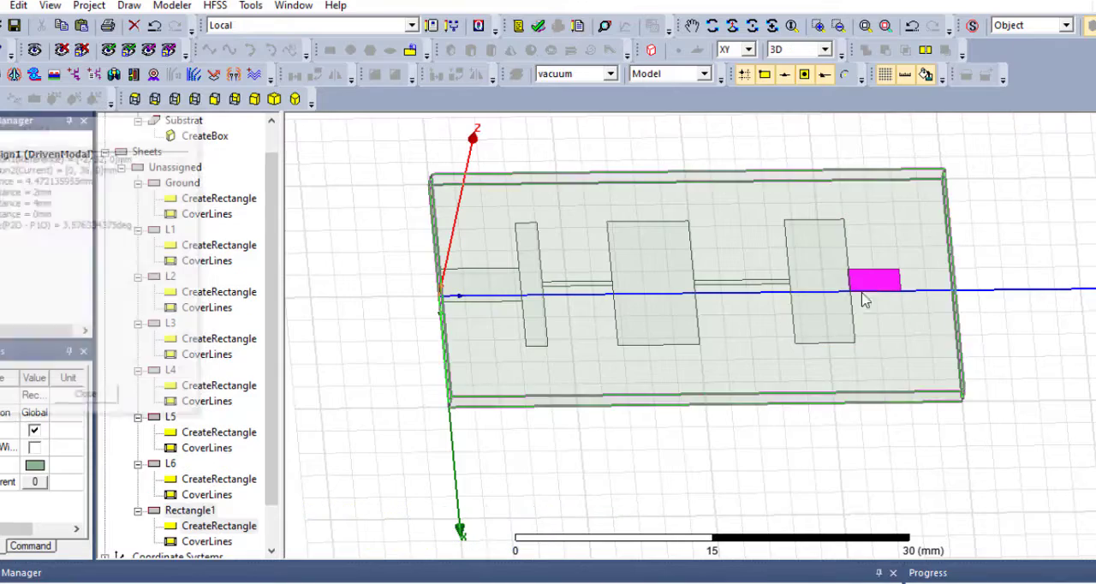
- Rename the new rectangle sheet beyond L6 as L7
scroll(281, 485, "down", 1)
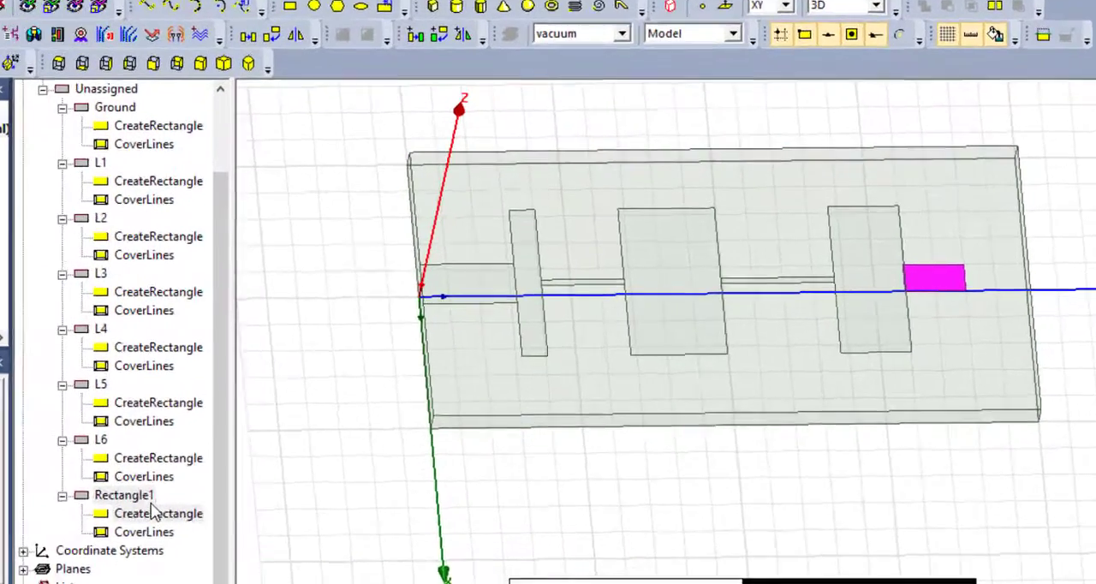
double_click(151, 504)
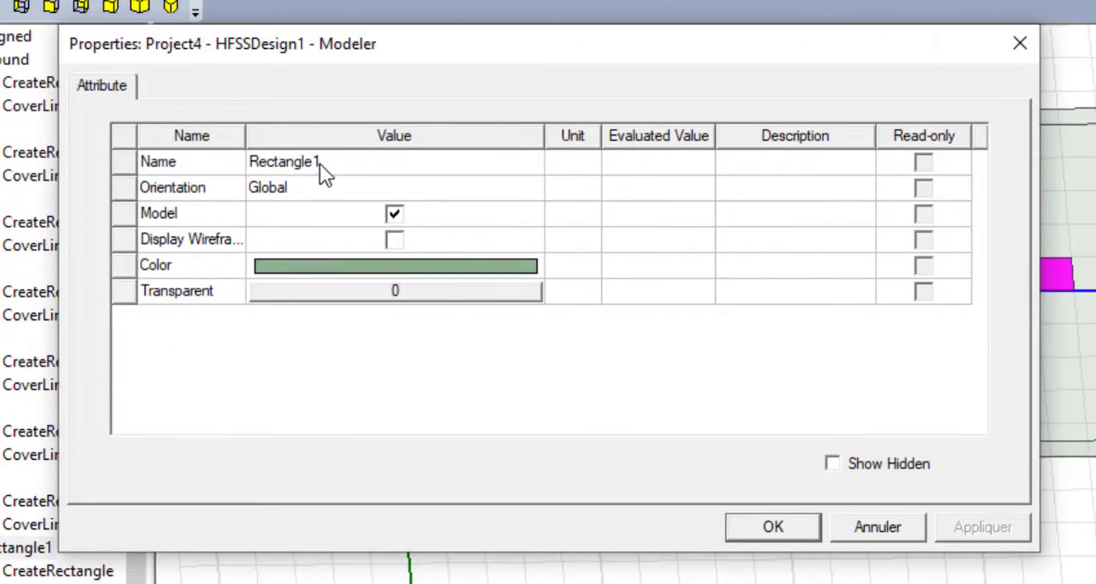
left_click(321, 167)
type("L7")
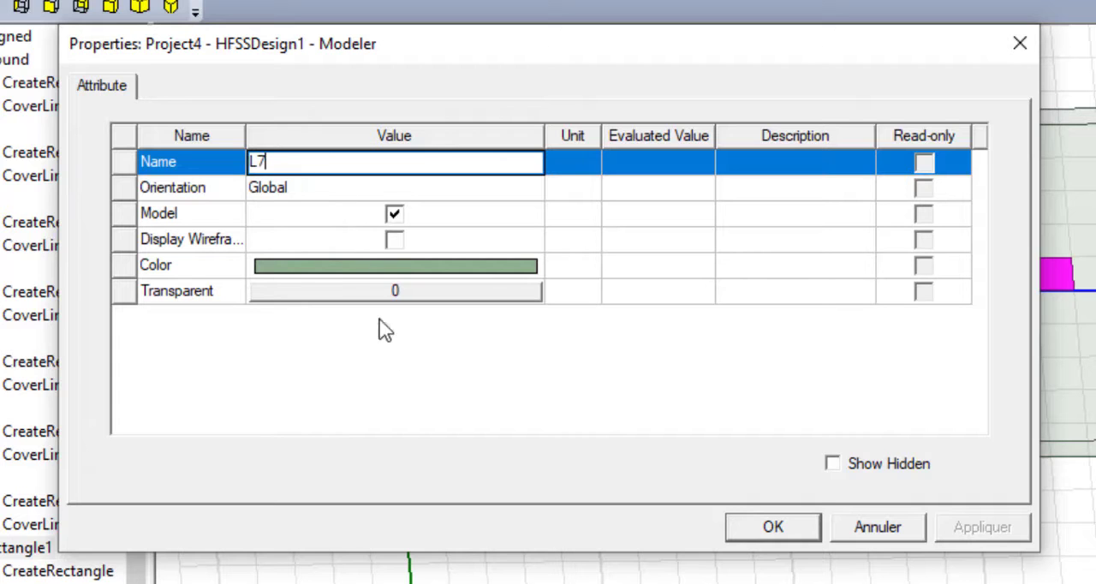
key("Return")
left_click(813, 527)
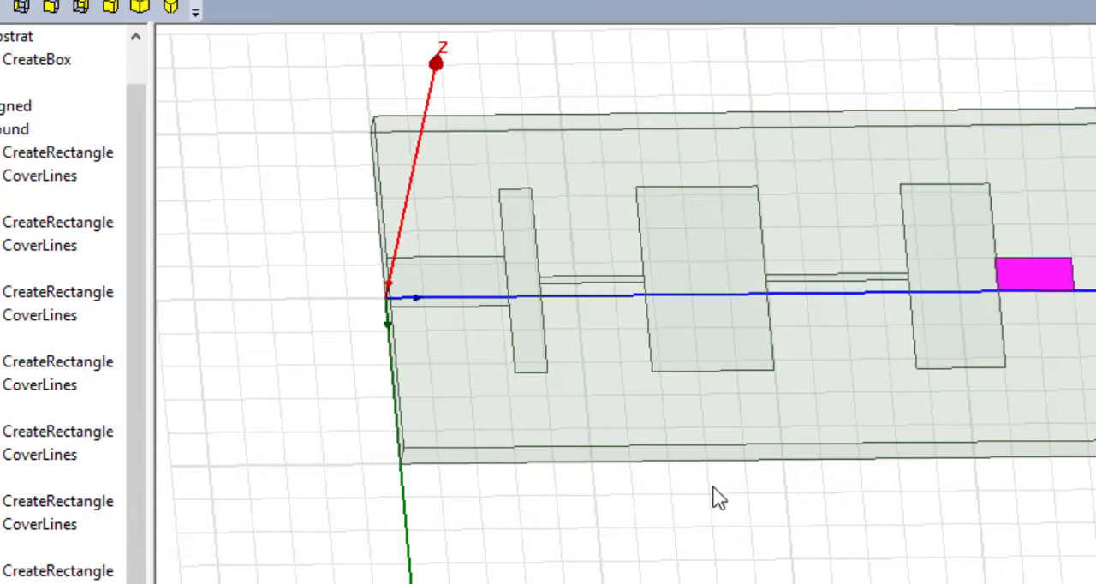
- Set the L7 rectangle's position to -0.204, 31.82, 1.6 mm so it starts at the far side of L6
scroll(52, 579, "down", 1)
double_click(37, 571)
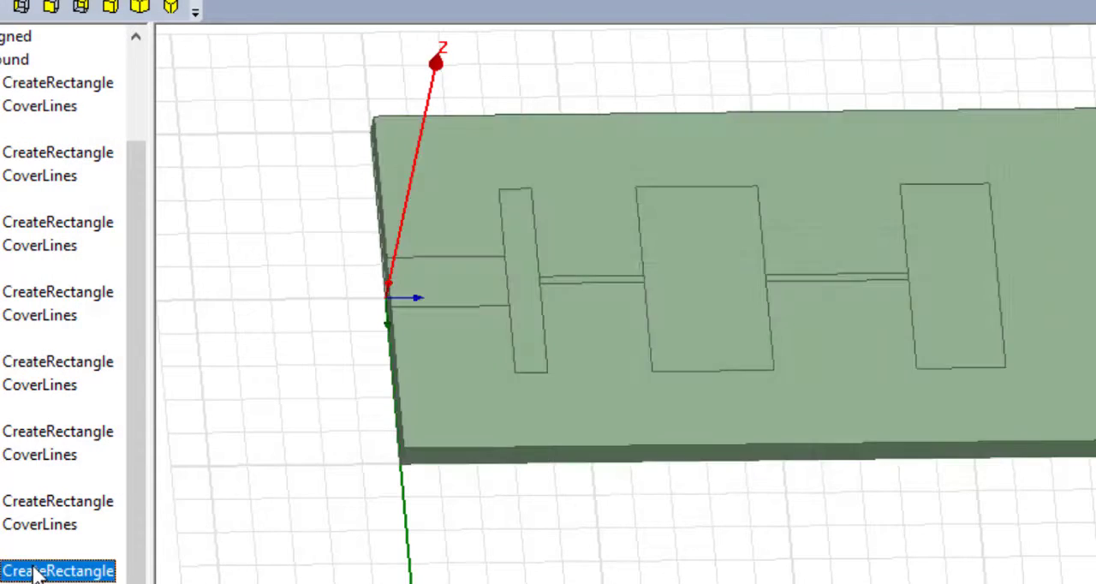
left_click(276, 220)
left_click(258, 219)
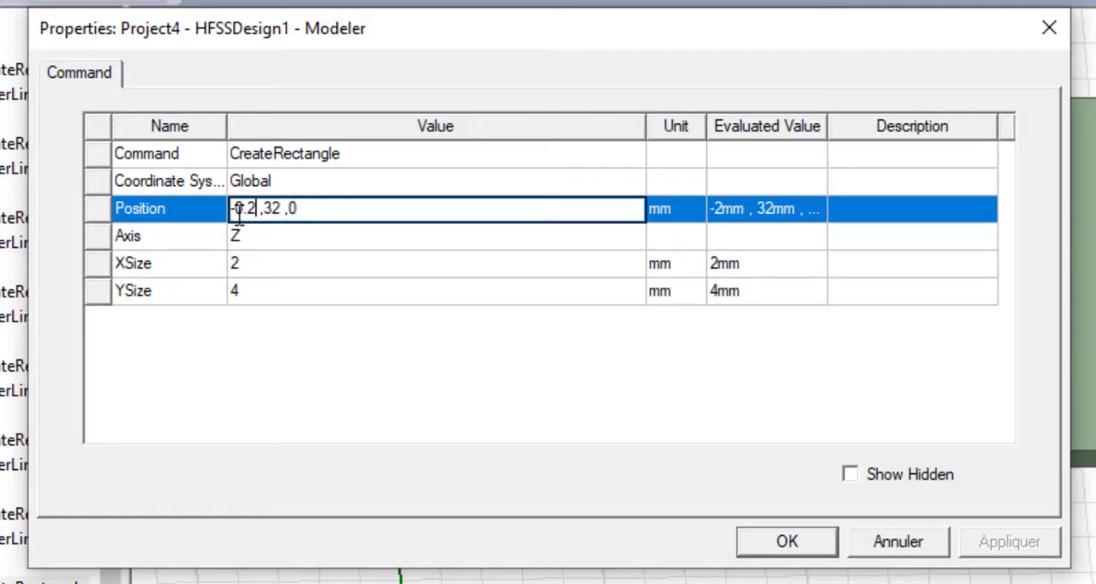
type("4")
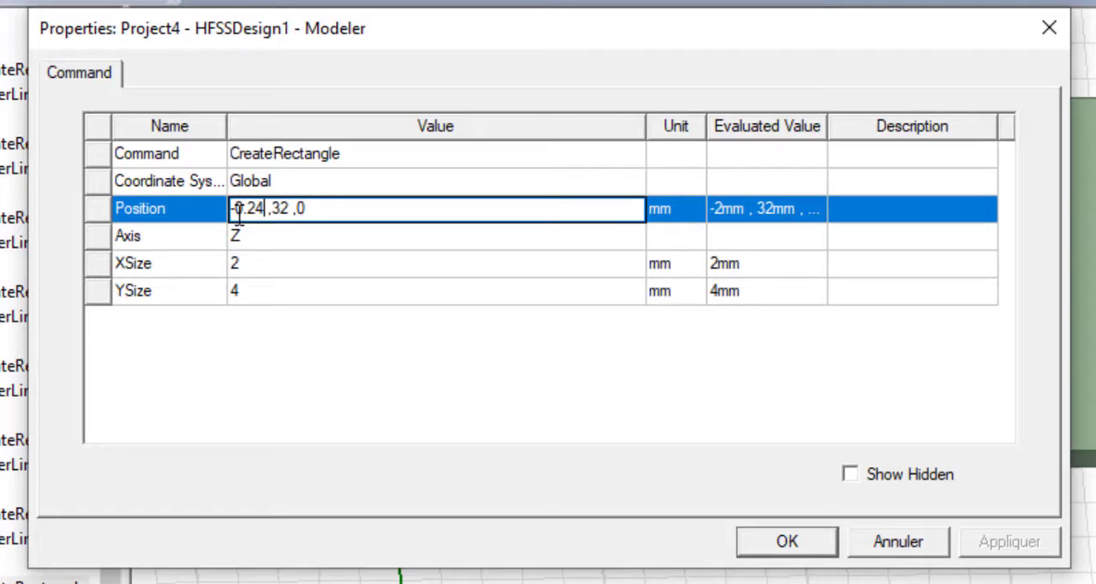
key("BackSpace")
type("04")
key("BackSpace")
type("1. 82")
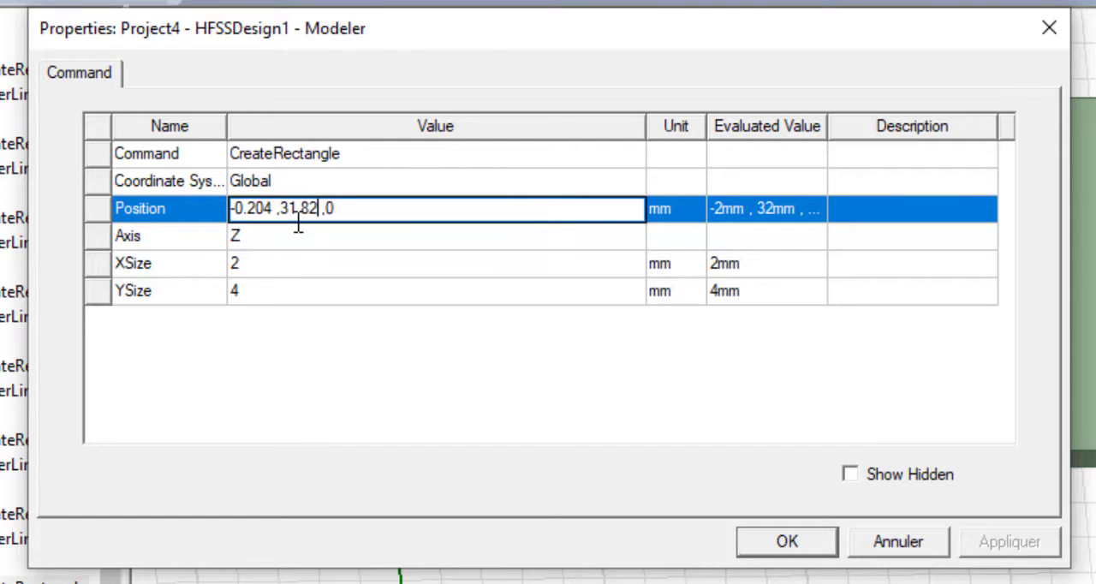
left_click(340, 206)
- Set the L7 rectangle's X size to 0.408 mm and Y size to 2 mm, and select L7 to check it
left_click(325, 262)
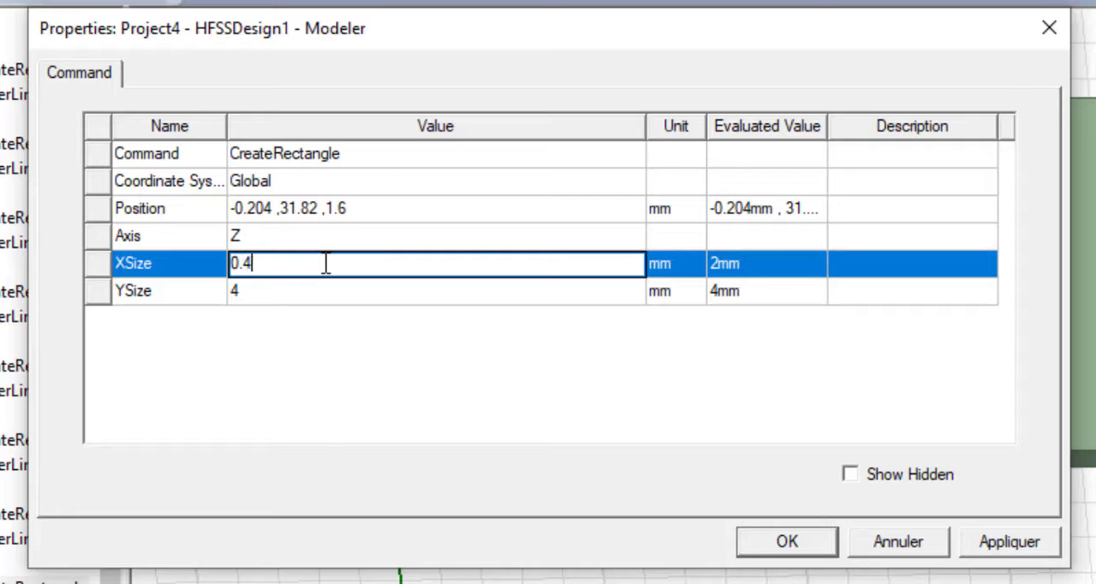
left_click(324, 282)
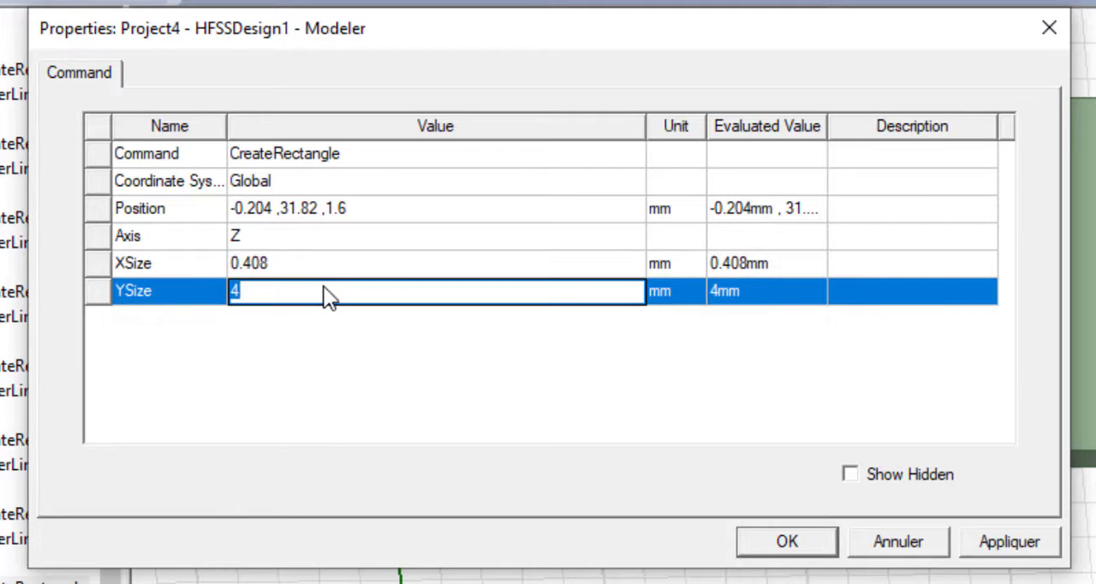
type("2")
left_click(354, 371)
left_click(766, 541)
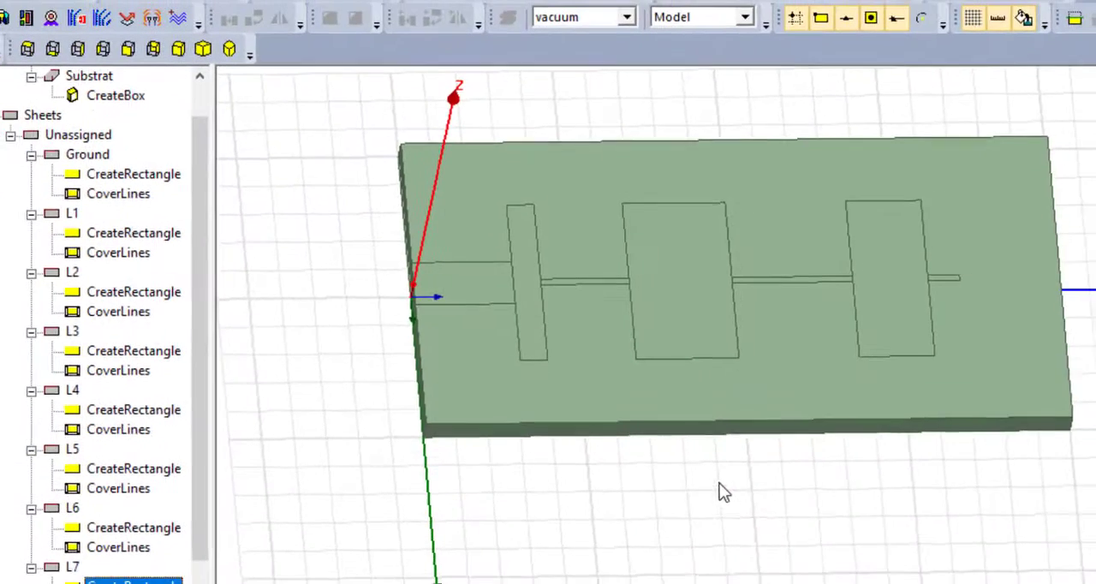
left_click(81, 565)
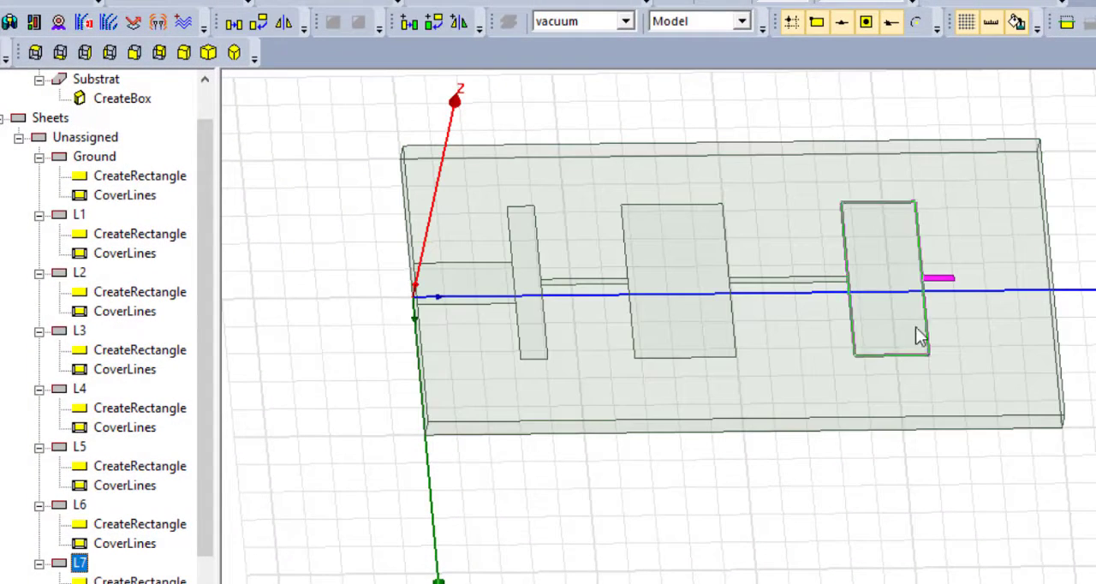
scroll(936, 283, "up", 5)
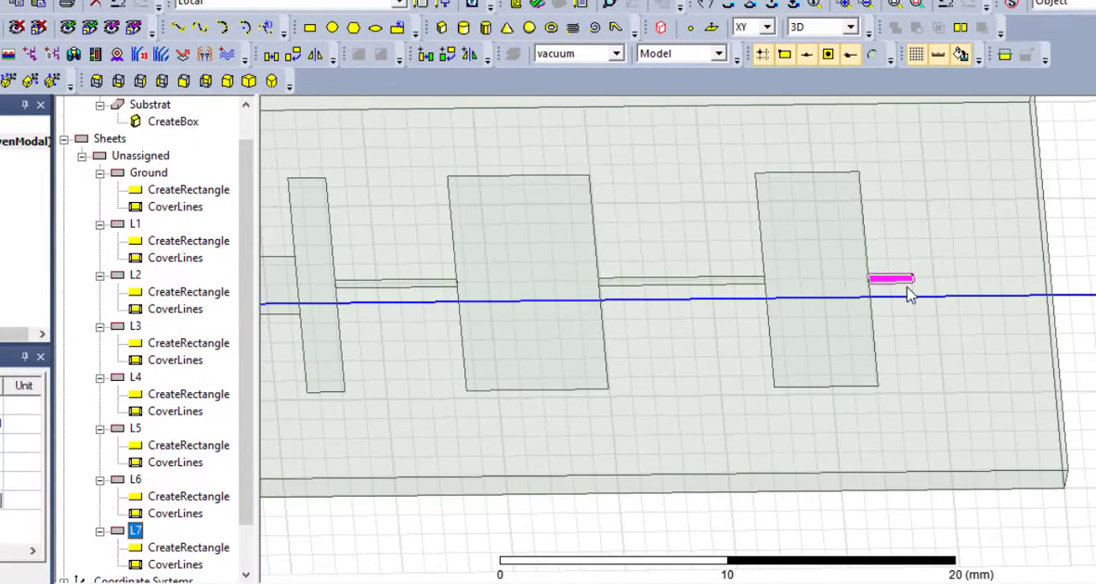
scroll(910, 295, "down", 5)
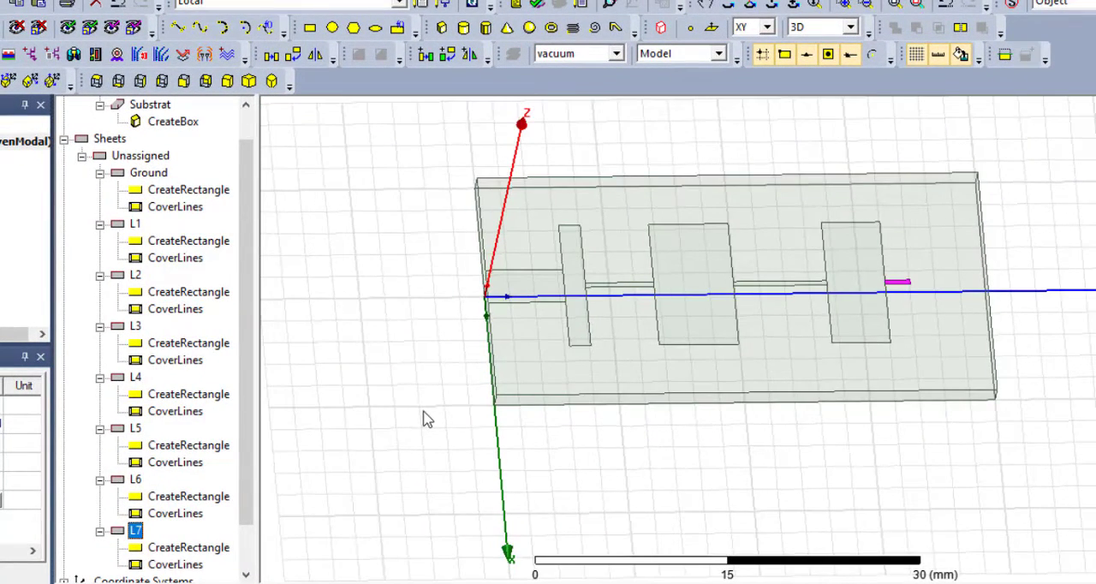
- Draw a rectangle about 6 by 6 mm from the far end of L7 to the substrate's far edge
scroll(231, 452, "down", 1)
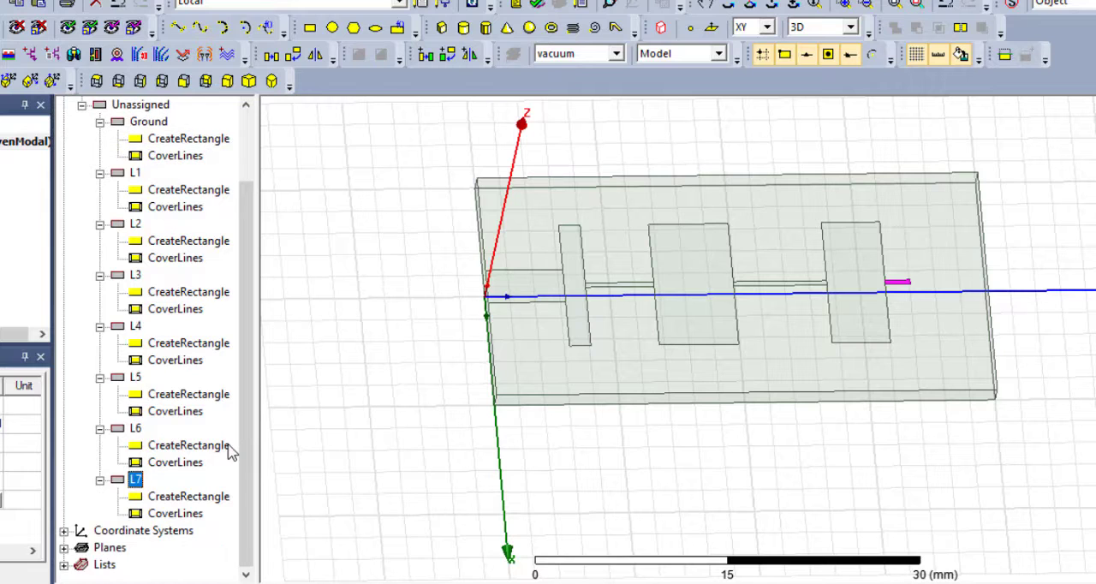
left_click(909, 250)
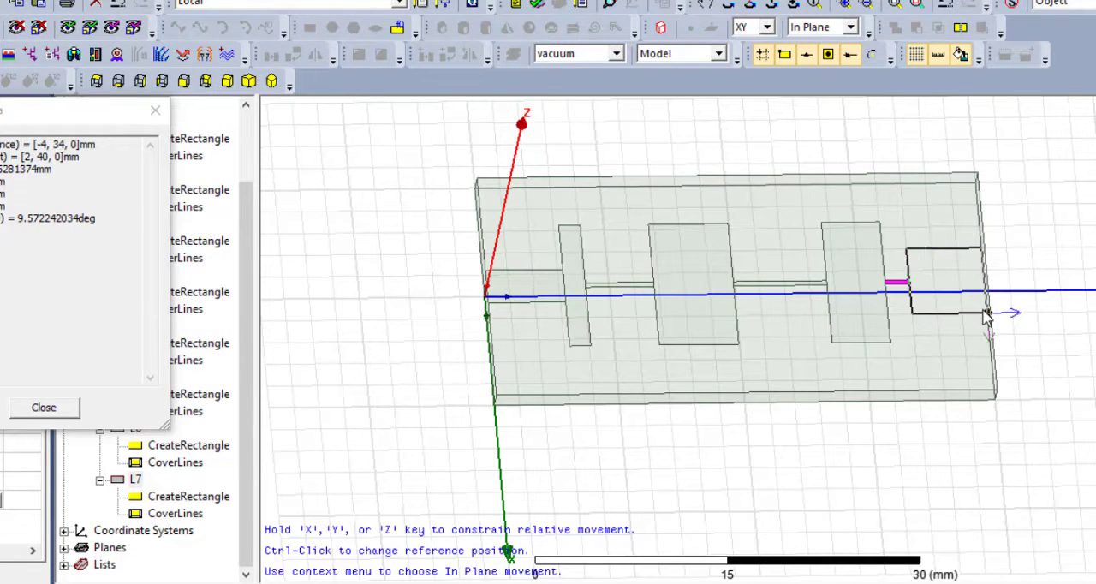
left_click(985, 316)
- Rename the new rectangle sheet beyond L7 as L8
double_click(156, 531)
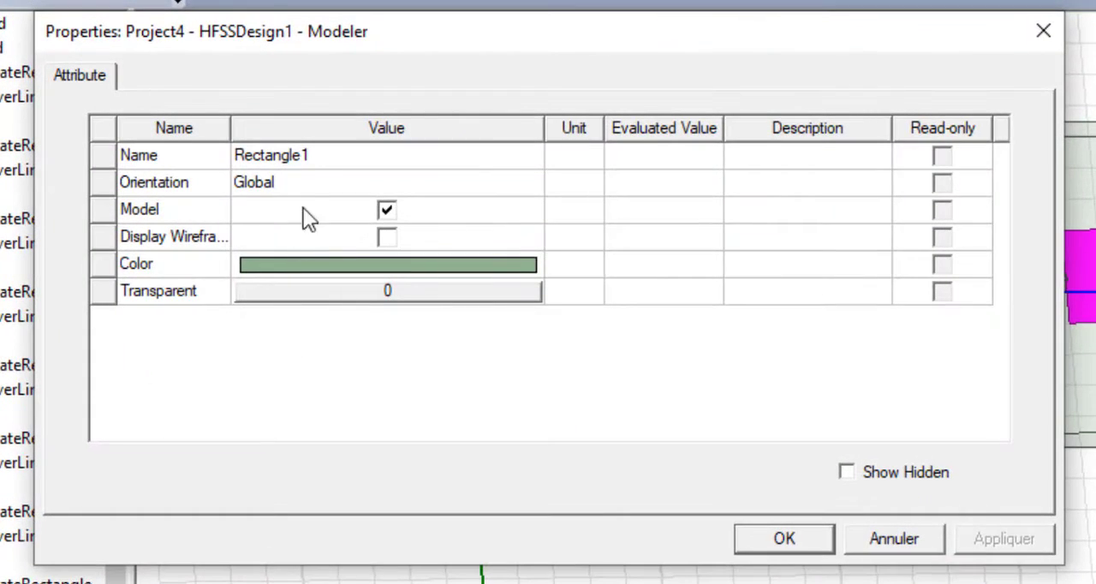
left_click(379, 199)
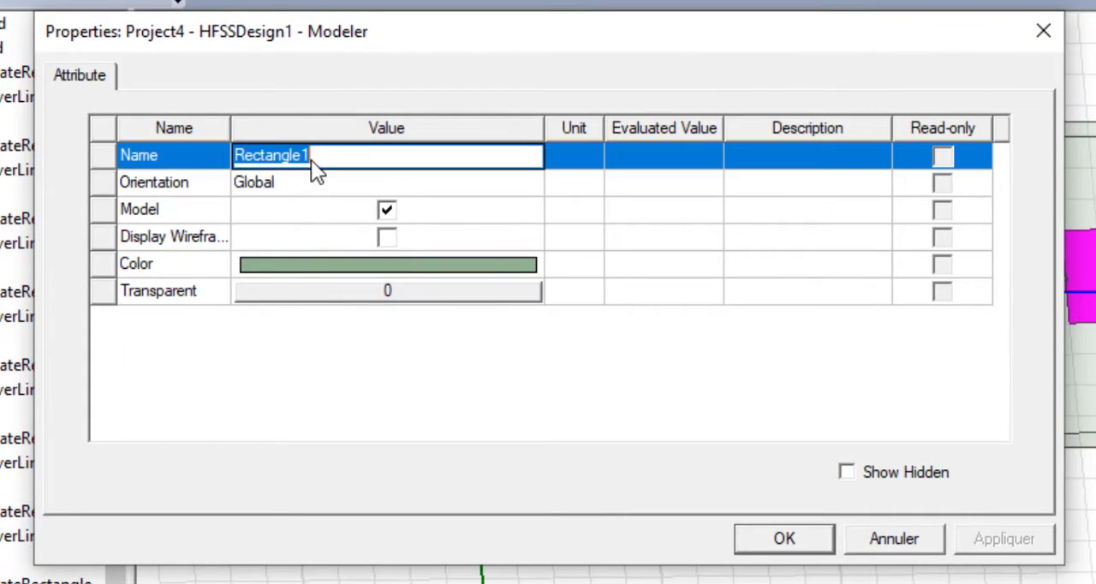
type("L8")
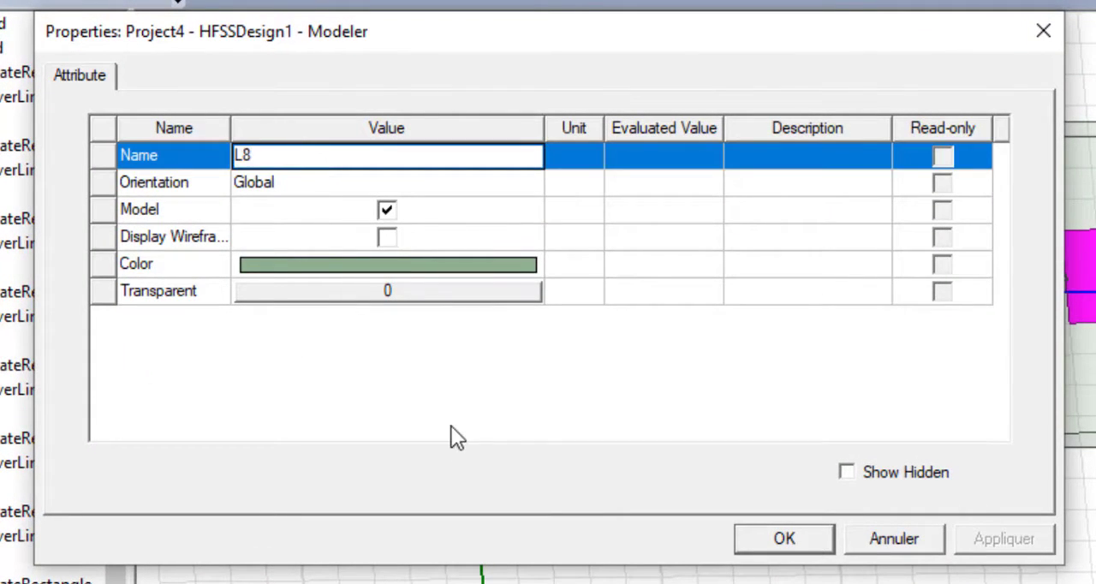
key("Return")
left_click(784, 539)
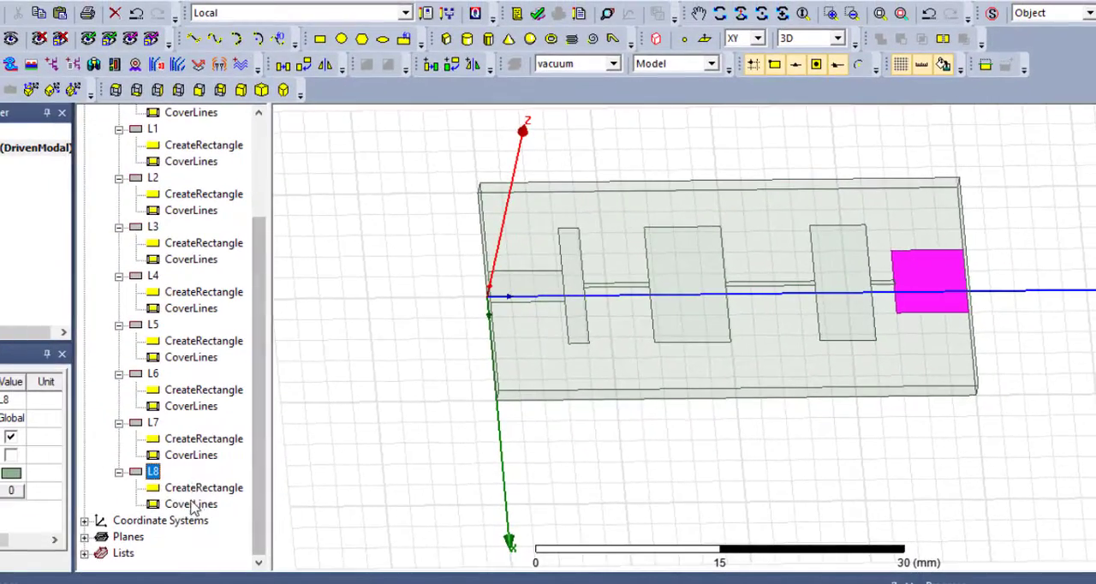
- Set the L8 rectangle's position to -1.5, 33.82, 1.6 mm so it starts at the far end of L7
double_click(195, 488)
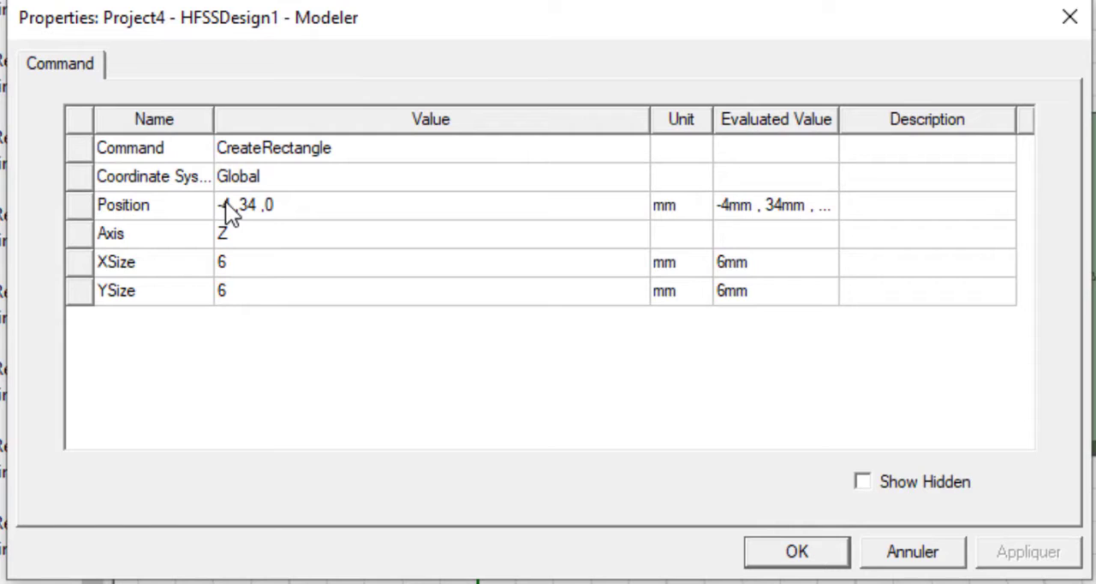
left_click(284, 221)
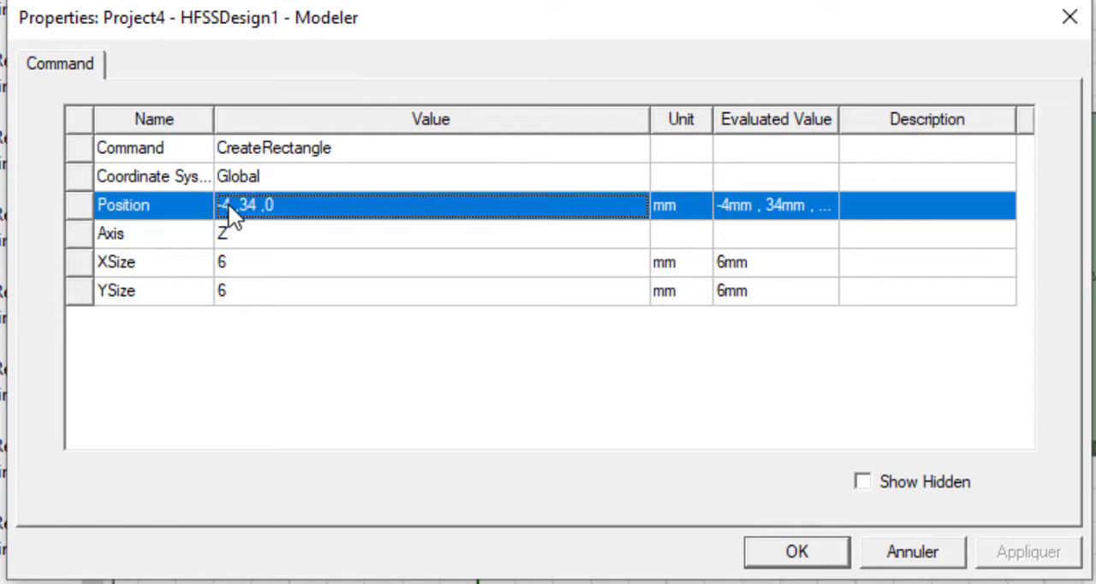
type("1.5")
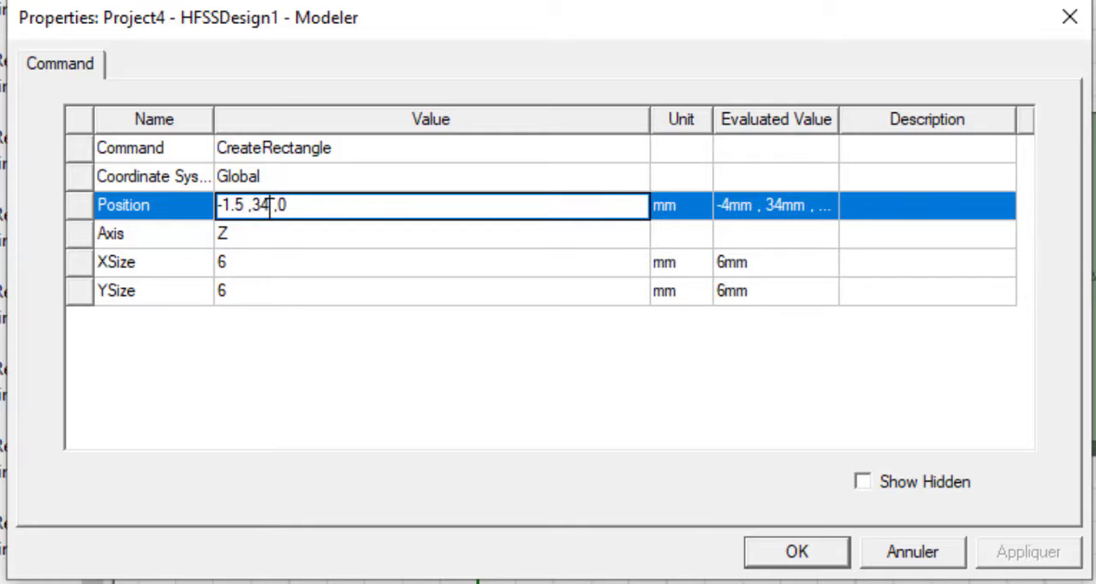
left_click(271, 207)
key("BackSpace")
type("3.82")
left_click(328, 207)
type("1.6")
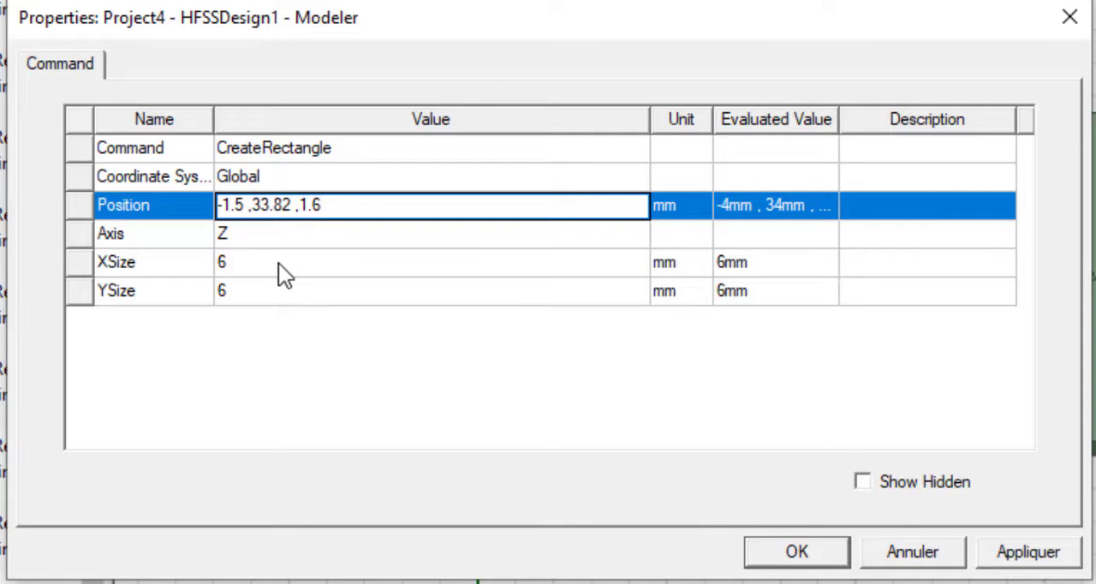
- Set the L8 rectangle's X size to 3 mm and Y size to 6.18 mm, and select L8 to check it
left_click(278, 263)
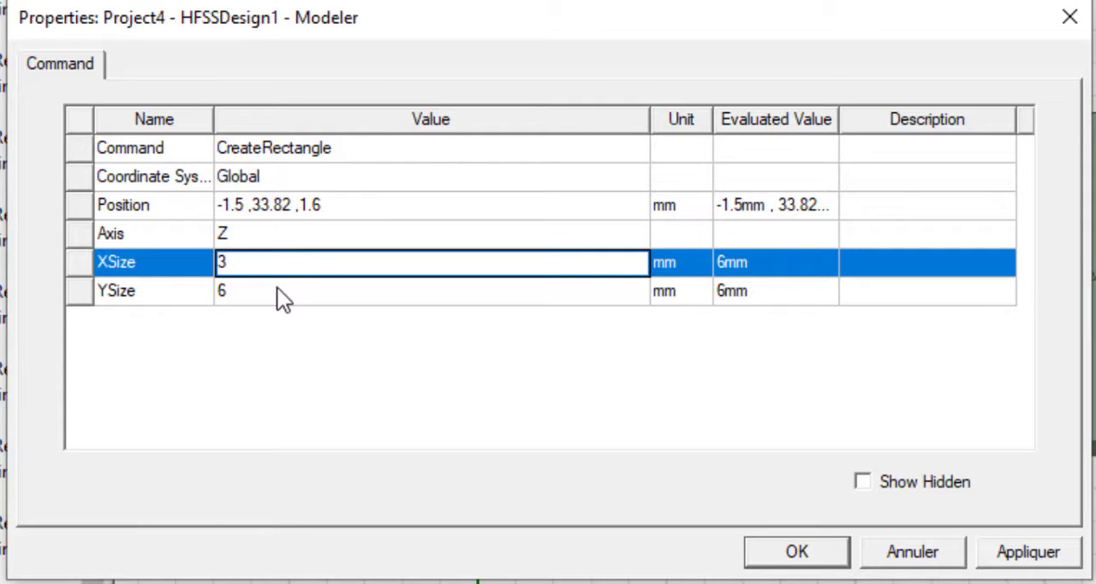
left_click(278, 290)
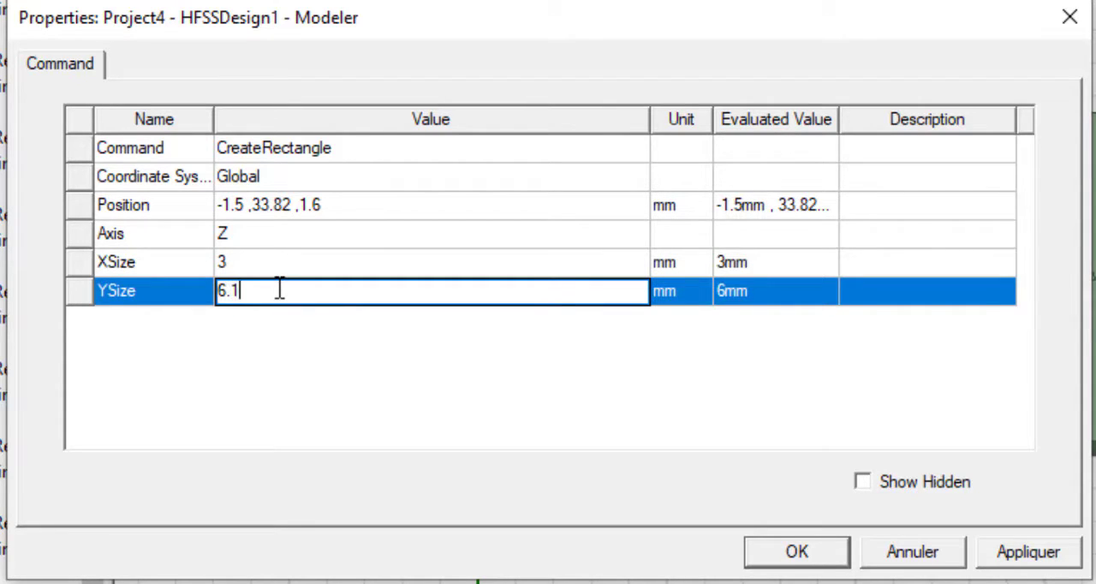
left_click(248, 345)
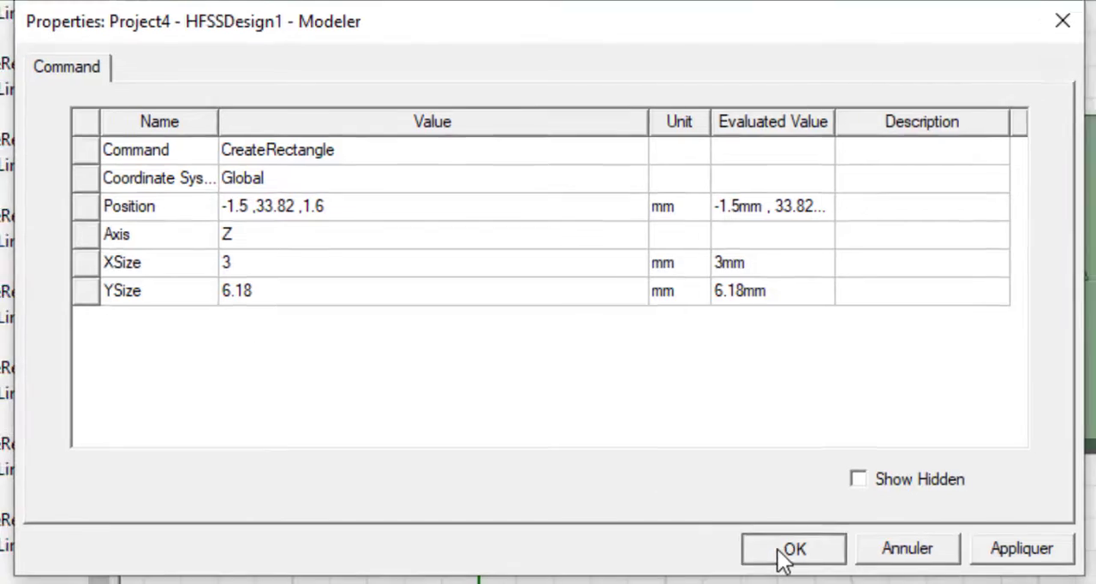
left_click(781, 555)
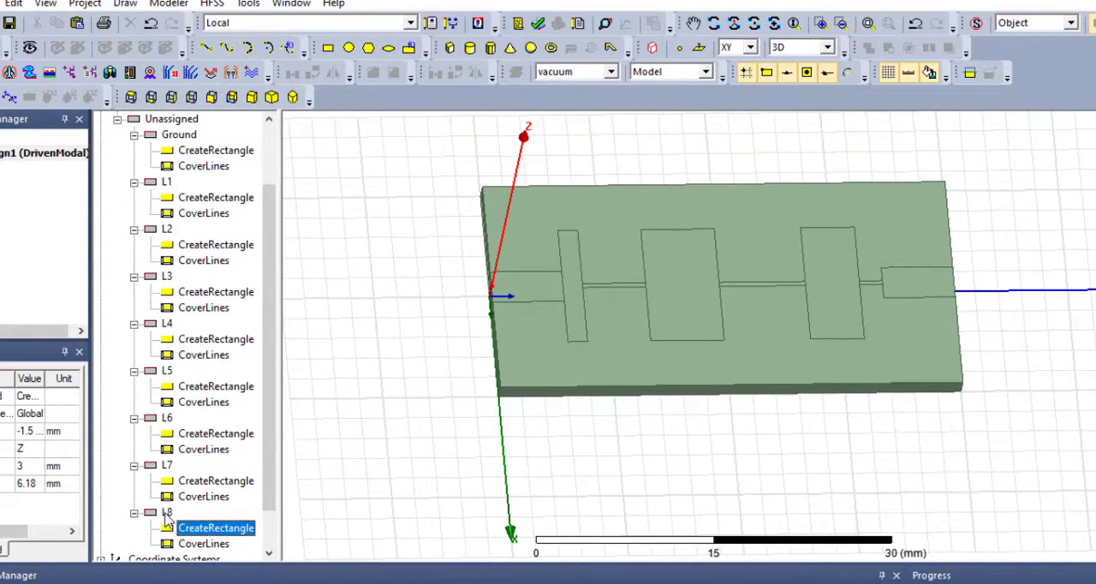
left_click(165, 513)
left_click_drag(522, 313, 468, 364, "alt")
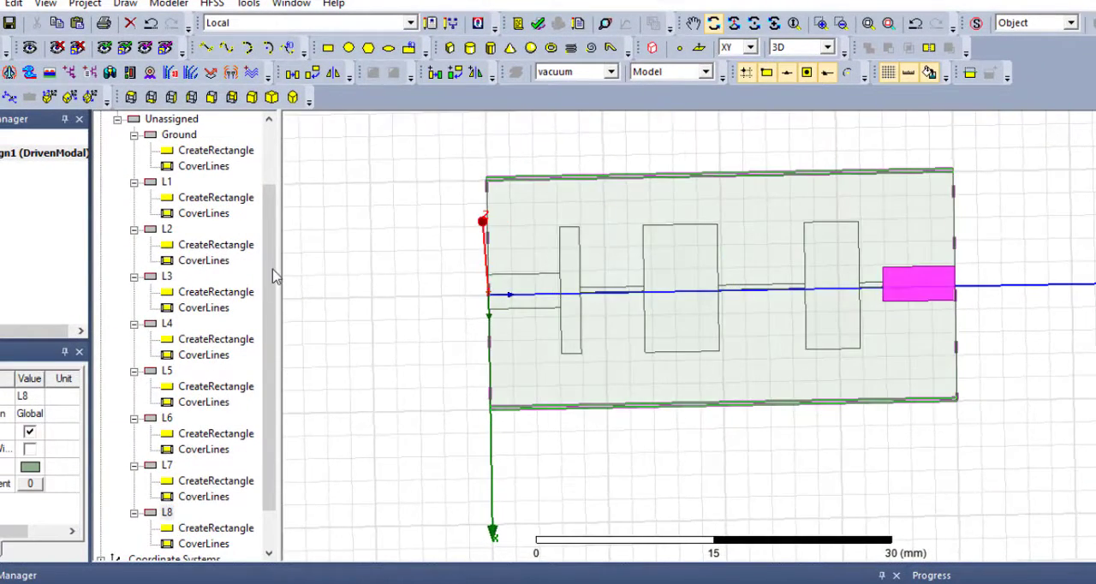
- Collapse the model tree entries of Ground and L1 through L7
left_click(134, 135)
left_click(135, 166)
left_click(134, 197)
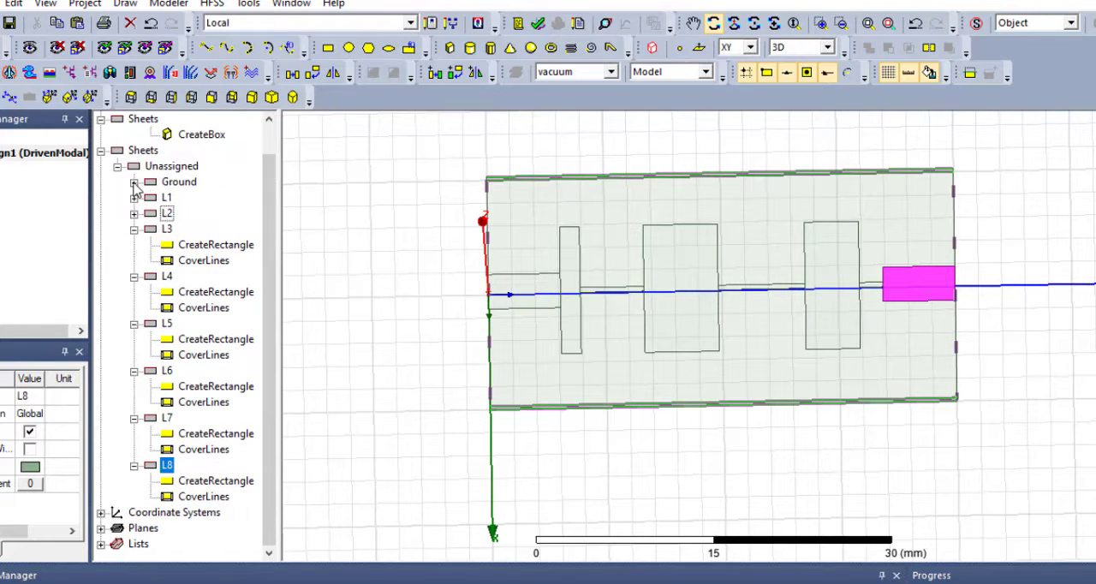
left_click(134, 229)
left_click(135, 276)
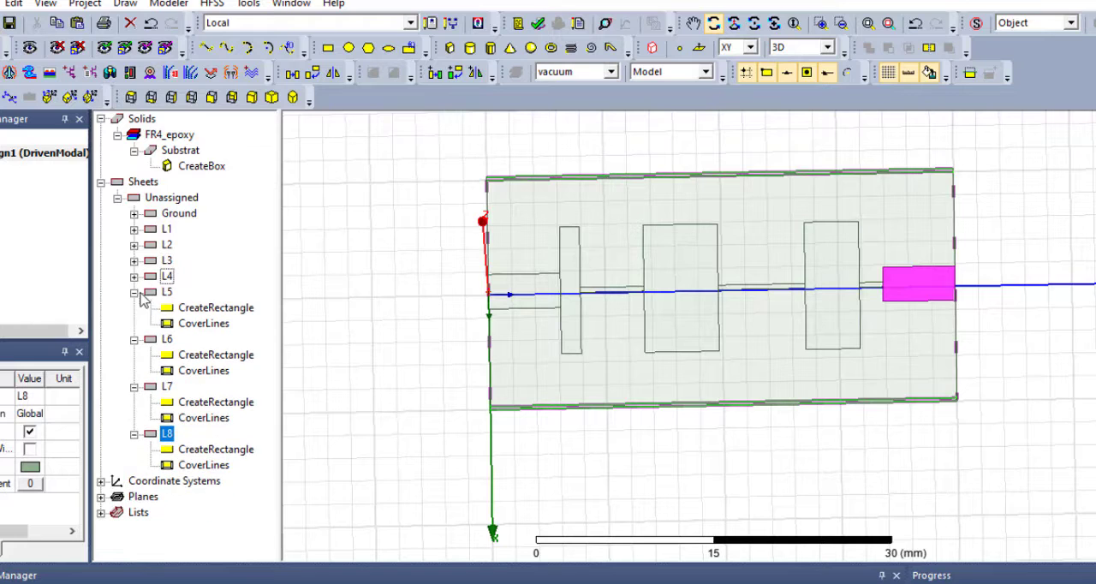
left_click(135, 292)
left_click(134, 308)
left_click(135, 324)
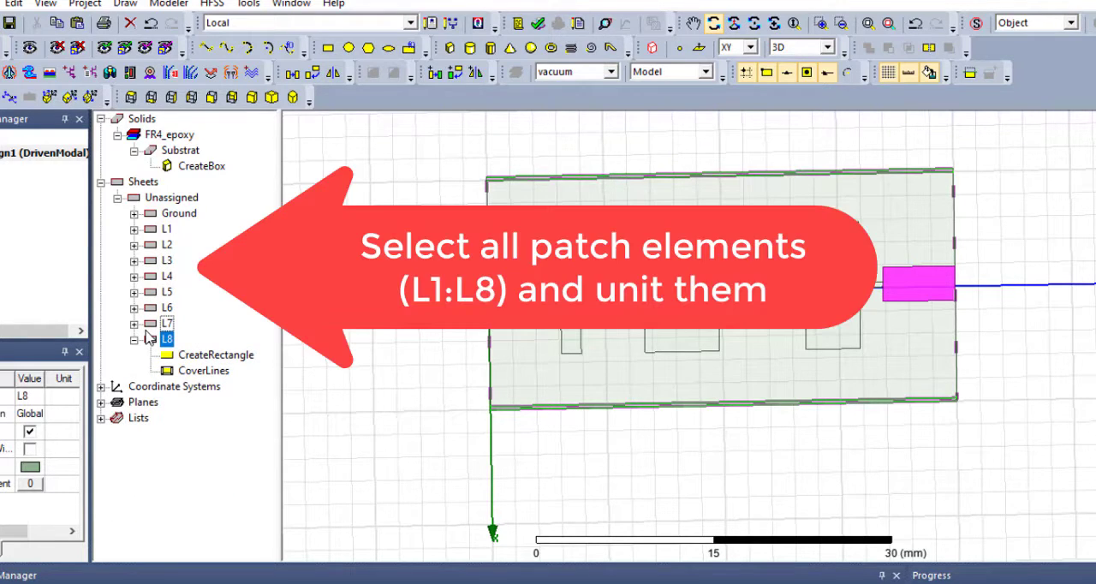
- Select the patch elements L1 through L8 and unite them into one sheet
left_click(166, 229)
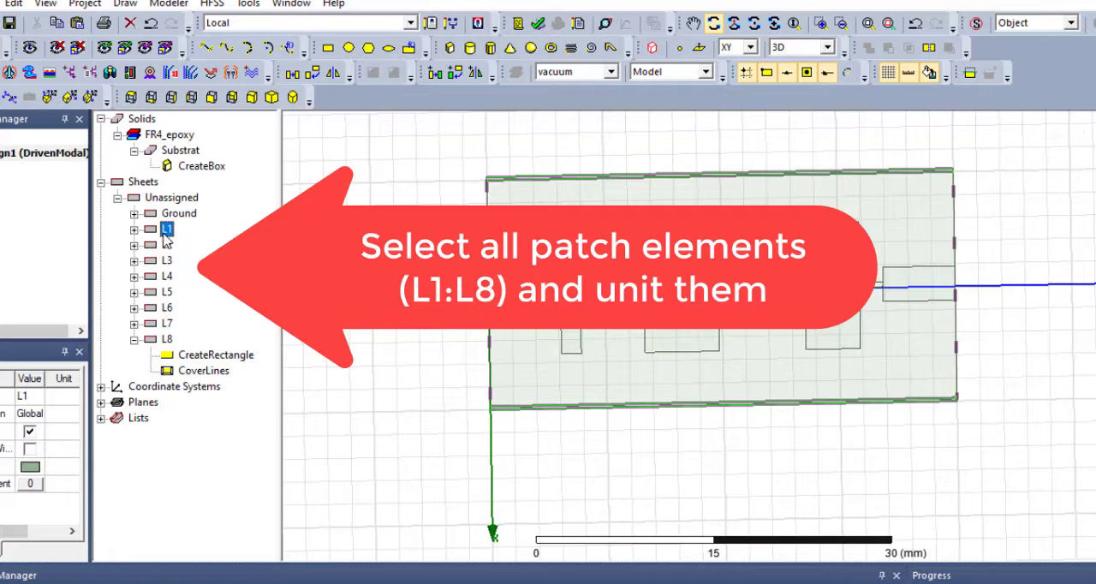
left_click(167, 245, "ctrl")
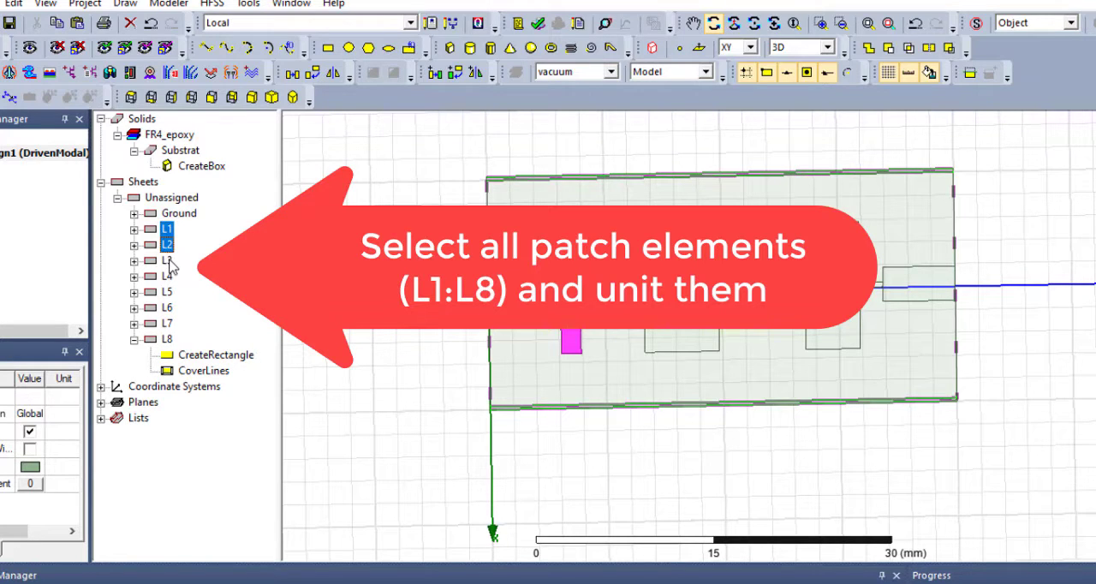
left_click(167, 260, "ctrl")
left_click(167, 276, "ctrl")
left_click(167, 292, "ctrl")
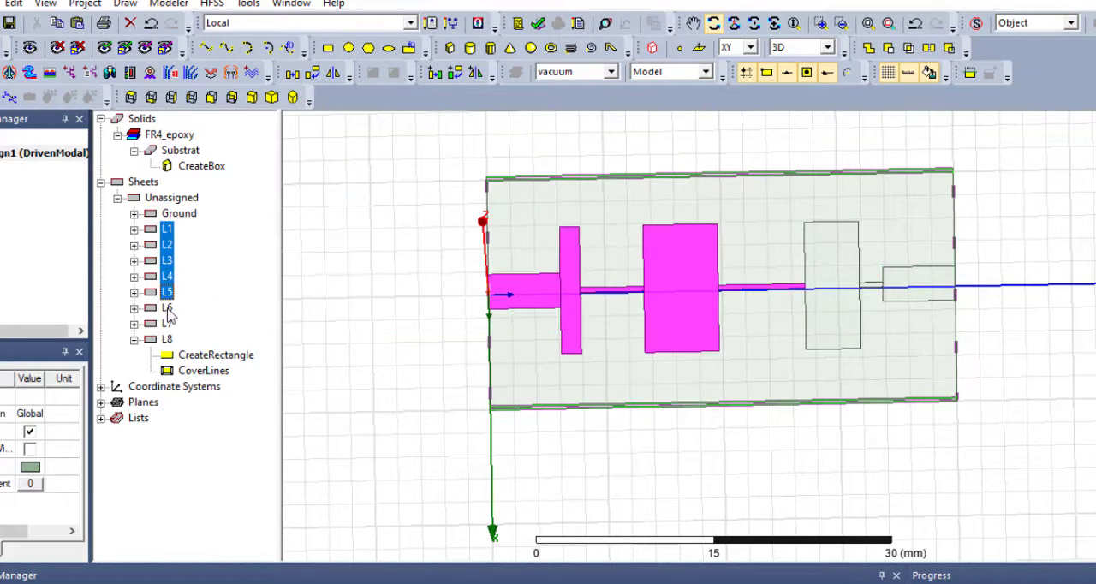
left_click(167, 307, "ctrl")
left_click(167, 325, "ctrl")
left_click(168, 340, "ctrl")
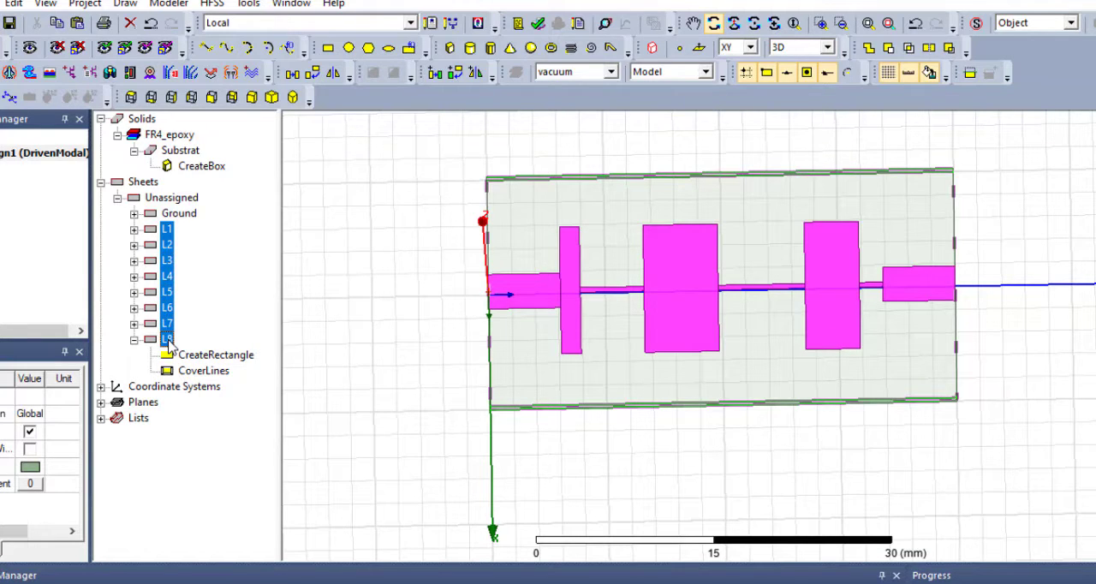
left_click(869, 50)
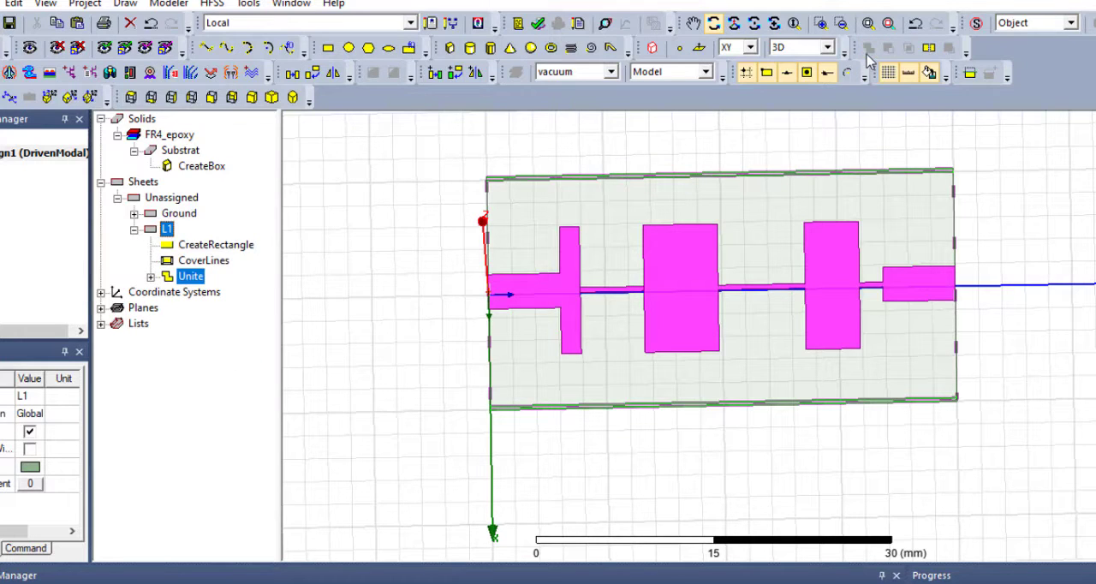
- Change the drawing plane to ZX for drawing the port at the L1 feed end
left_click_drag(660, 374, 766, 289)
scroll(764, 289, "up", 5)
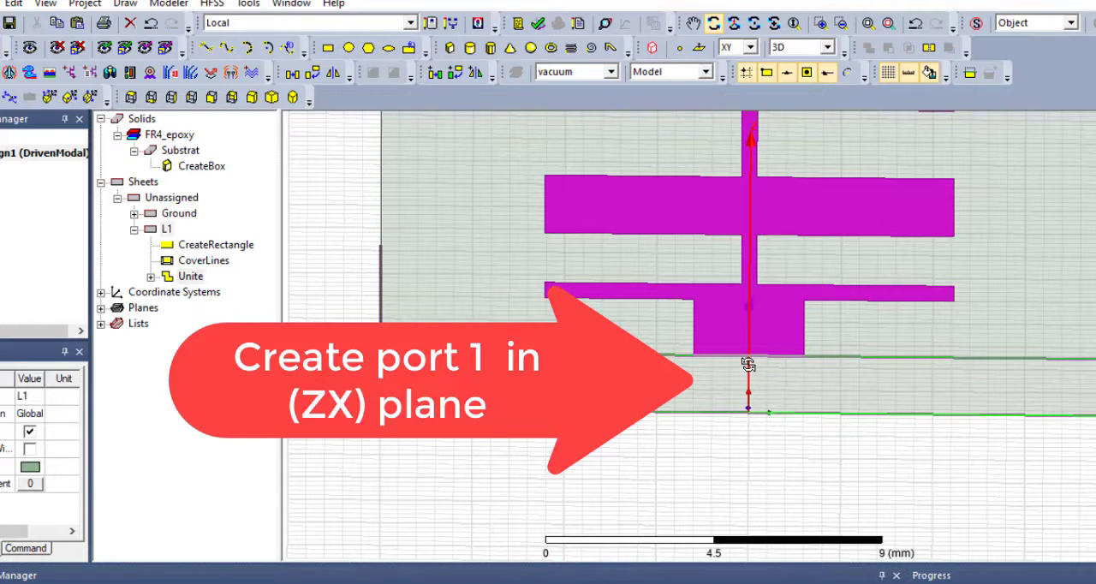
left_click_drag(747, 365, 746, 321)
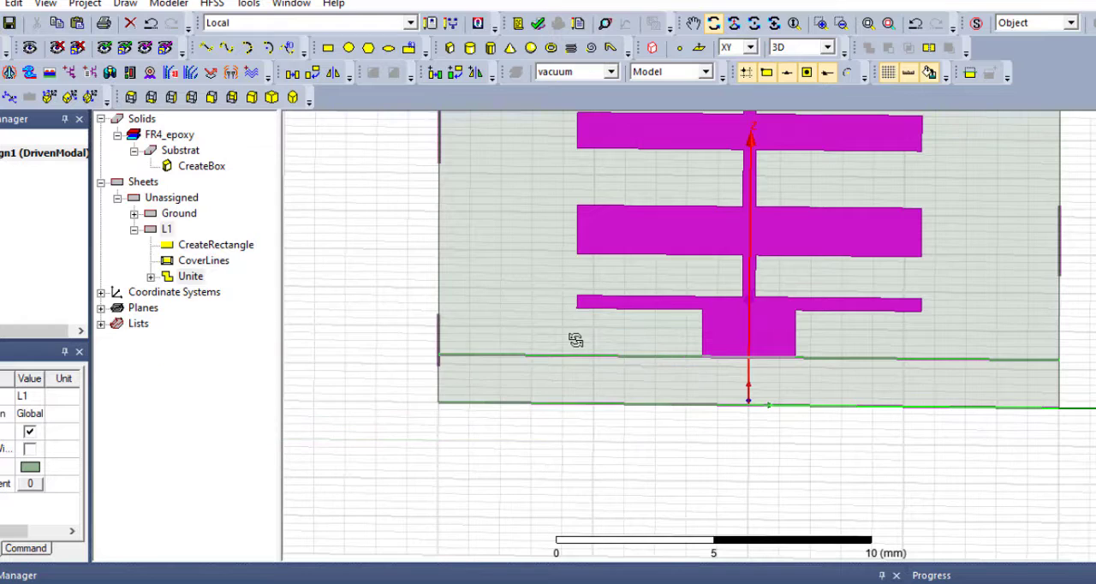
left_click(751, 47)
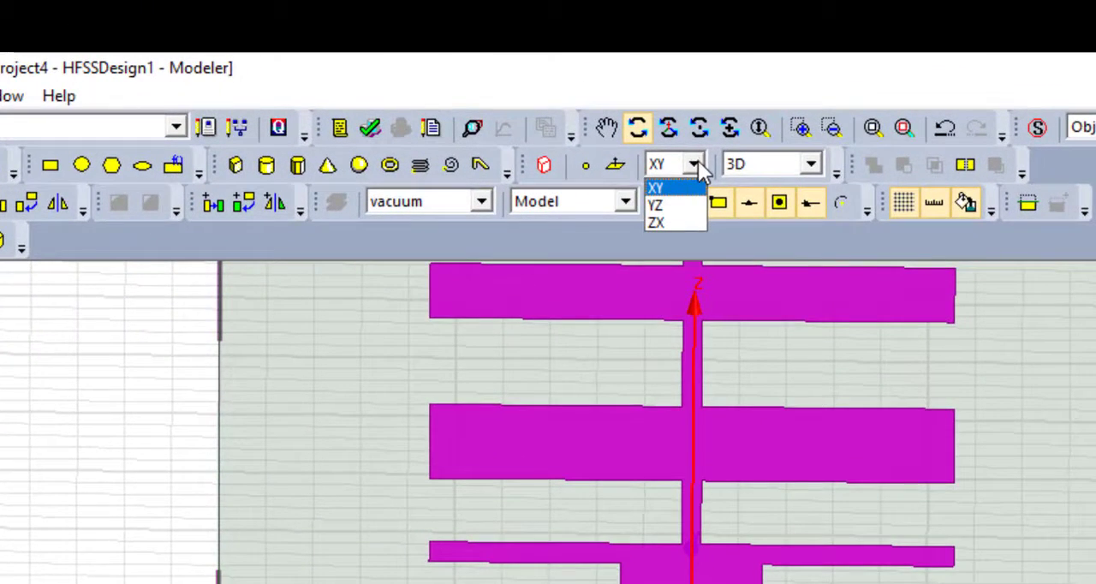
left_click(680, 222)
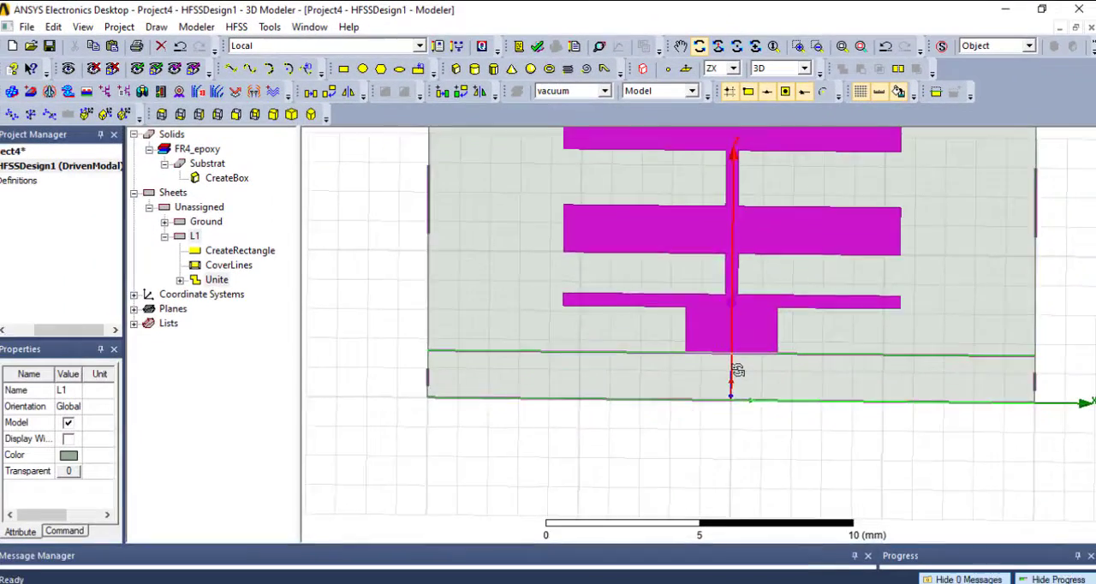
- Draw a 3 by 1.6 mm port rectangle on the substrate's end face, from the feed line's corner at -1.5, 0, 1.6 down to the ground plane
scroll(733, 370, "up", 1)
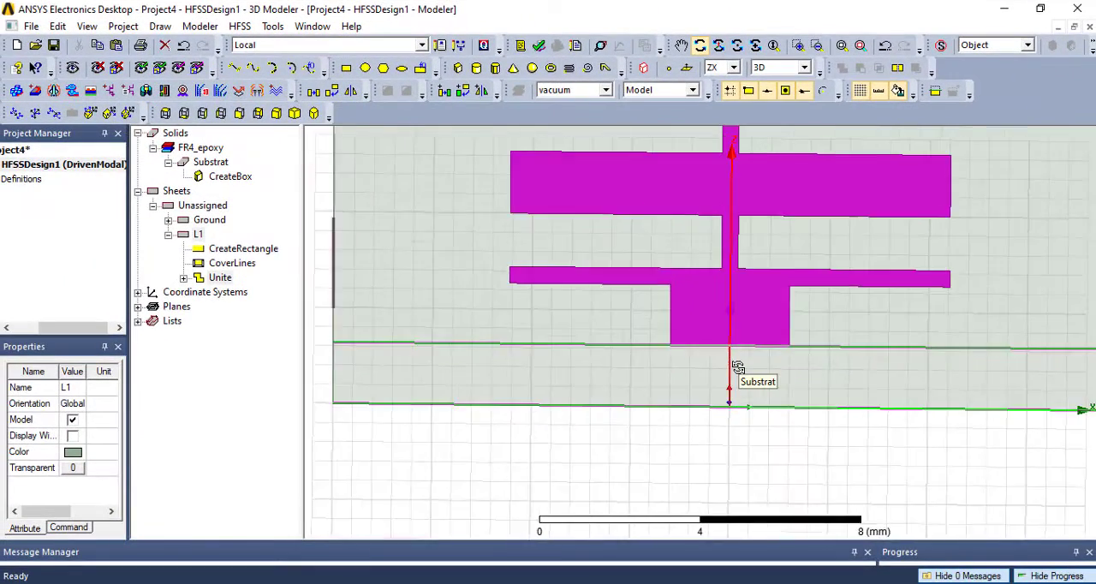
scroll(734, 371, "up", 3)
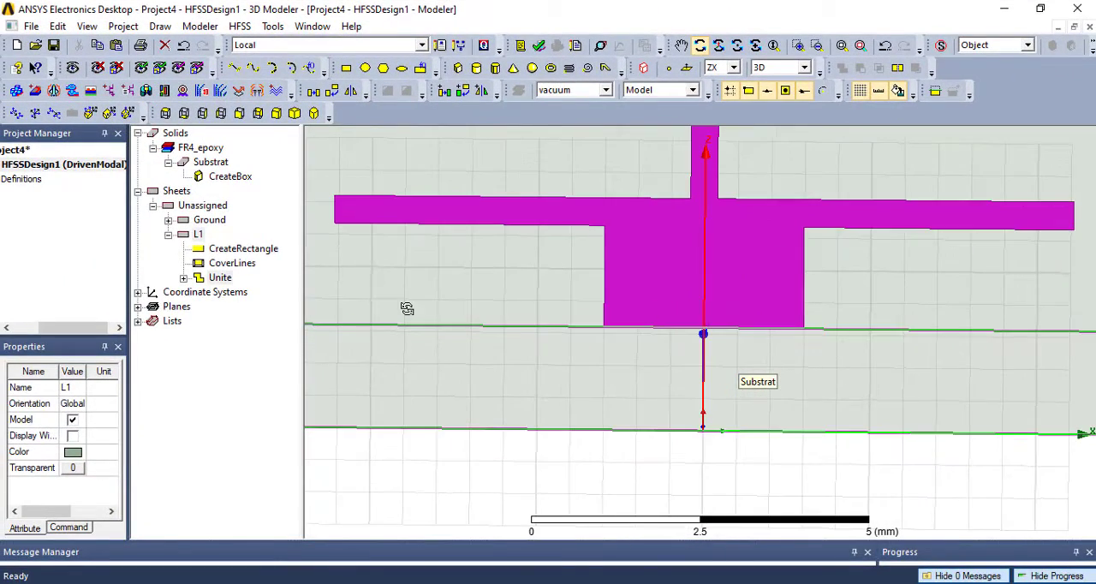
left_click(348, 68)
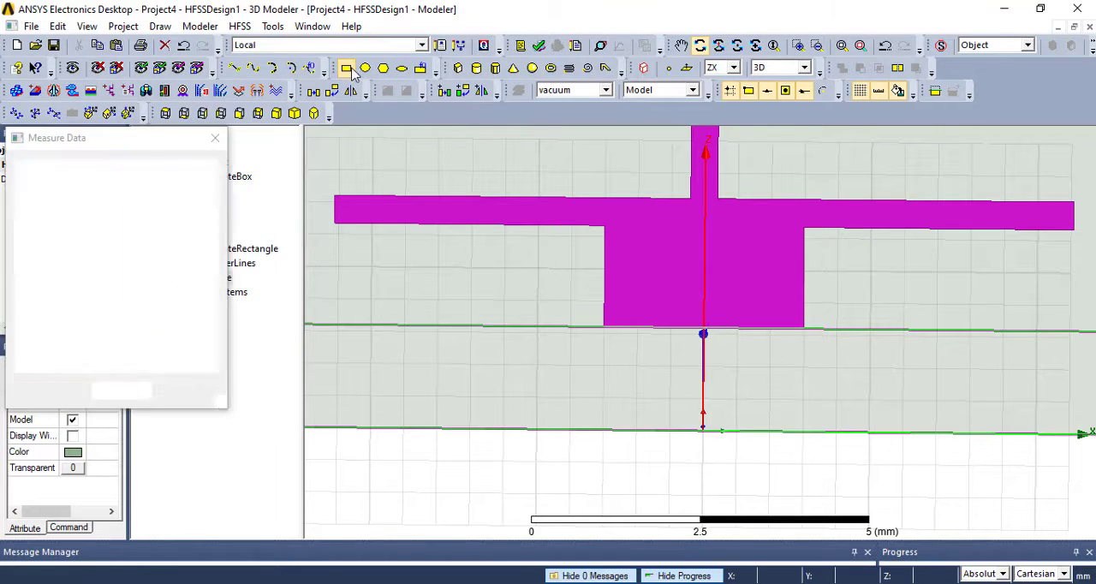
left_click(605, 326)
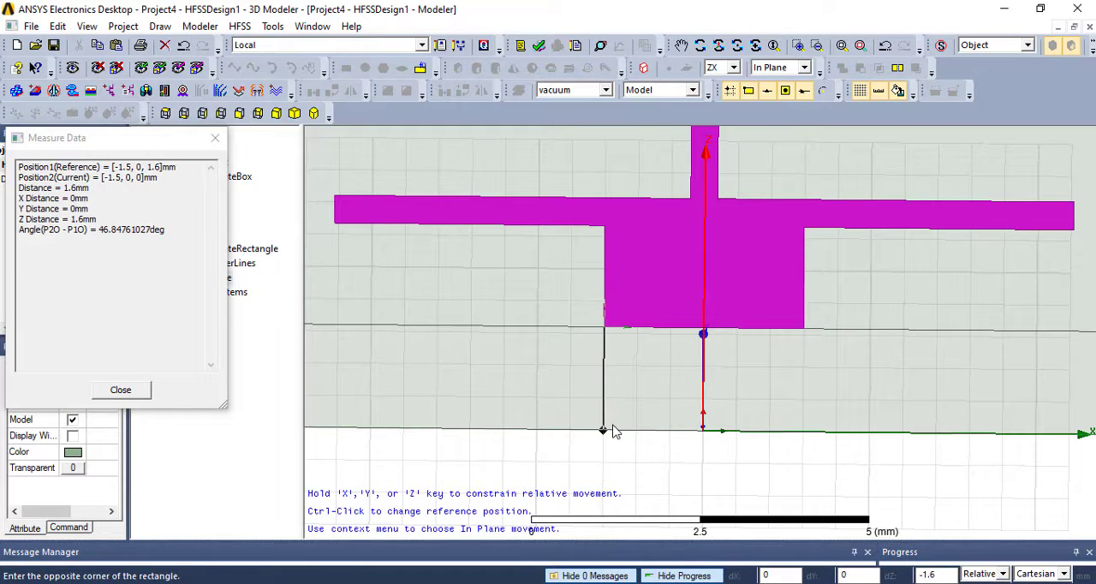
left_click(803, 432)
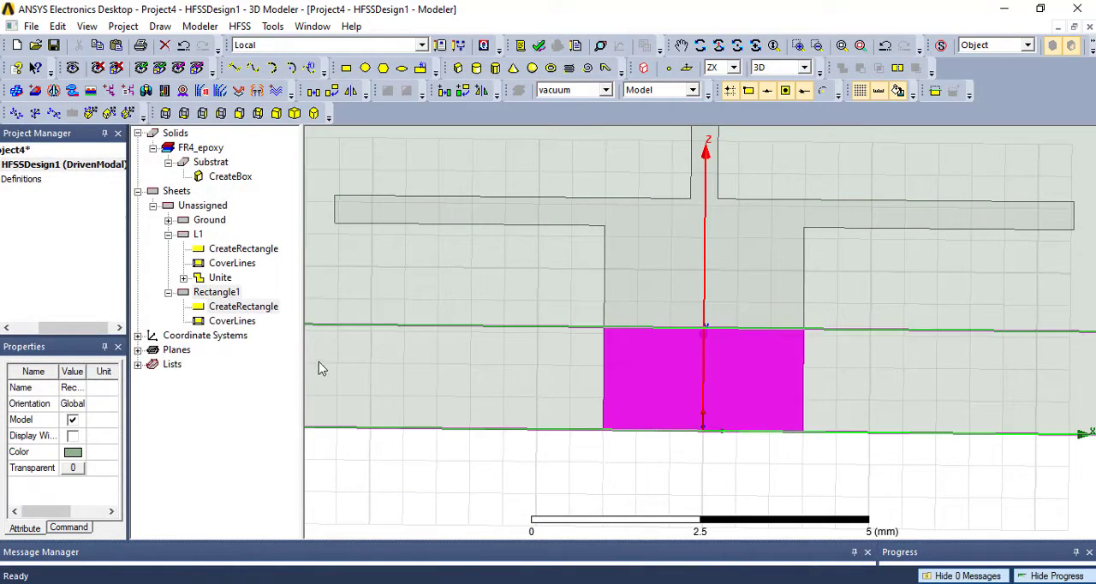
- Rename the new rectangle sheet below the feed line as Port1 and select it
double_click(224, 295)
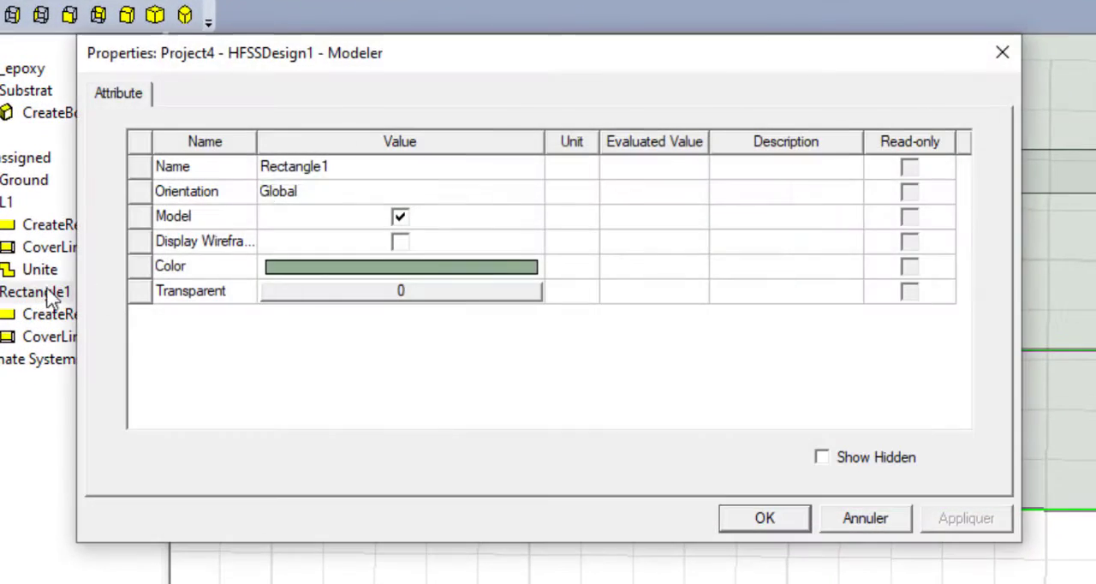
left_click(289, 169)
type("Po")
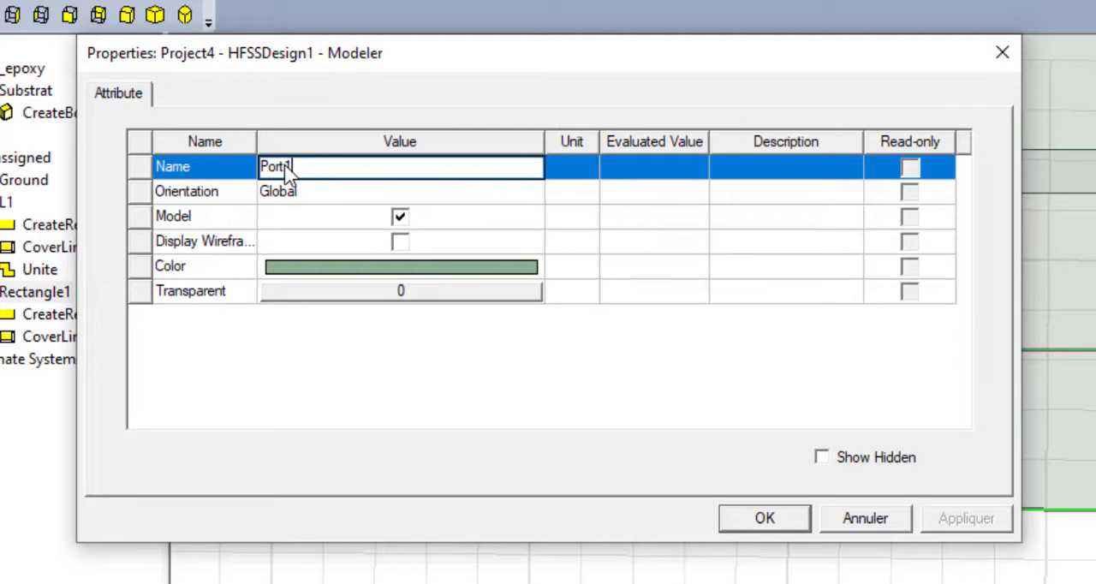
type("rt1")
left_click(377, 385)
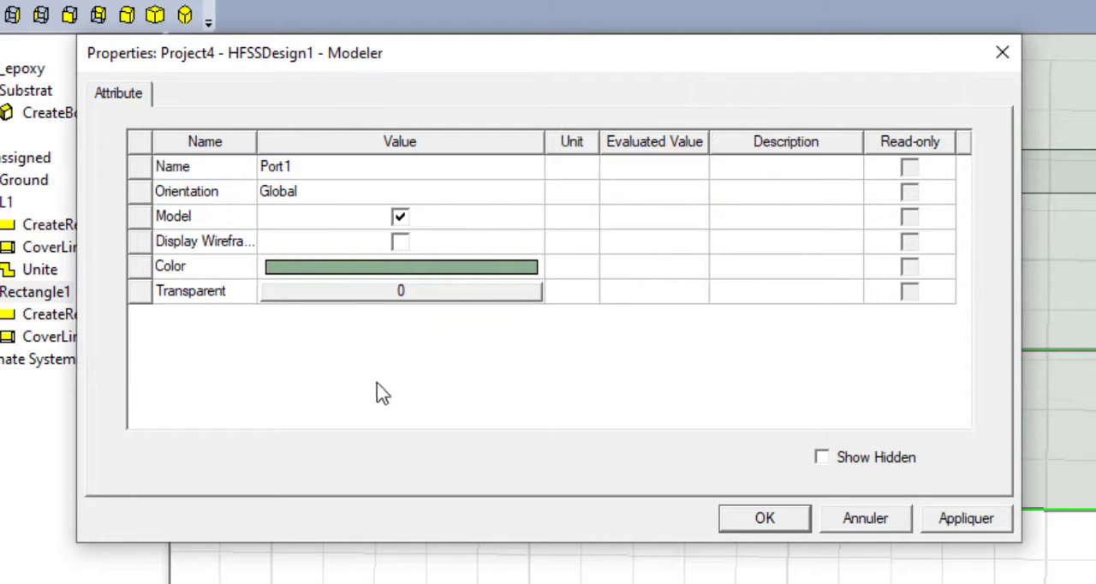
left_click(738, 518)
left_click(0, 292)
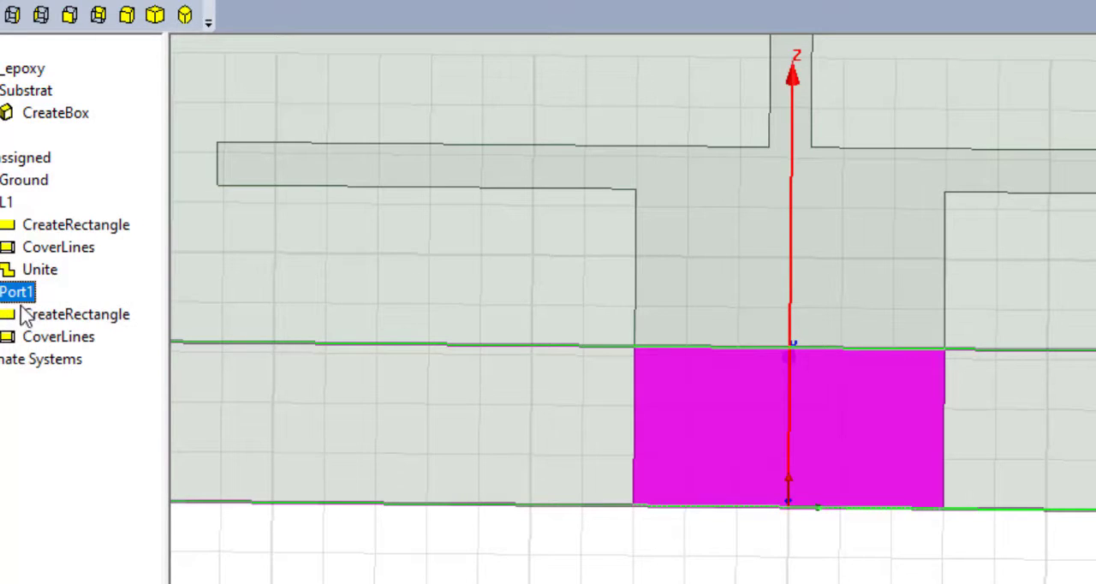
- Set the Port1 rectangle's position to -1.5, 0, 0 and its ZSize to 1.6 mm, and select the Port1 sheet
double_click(36, 317)
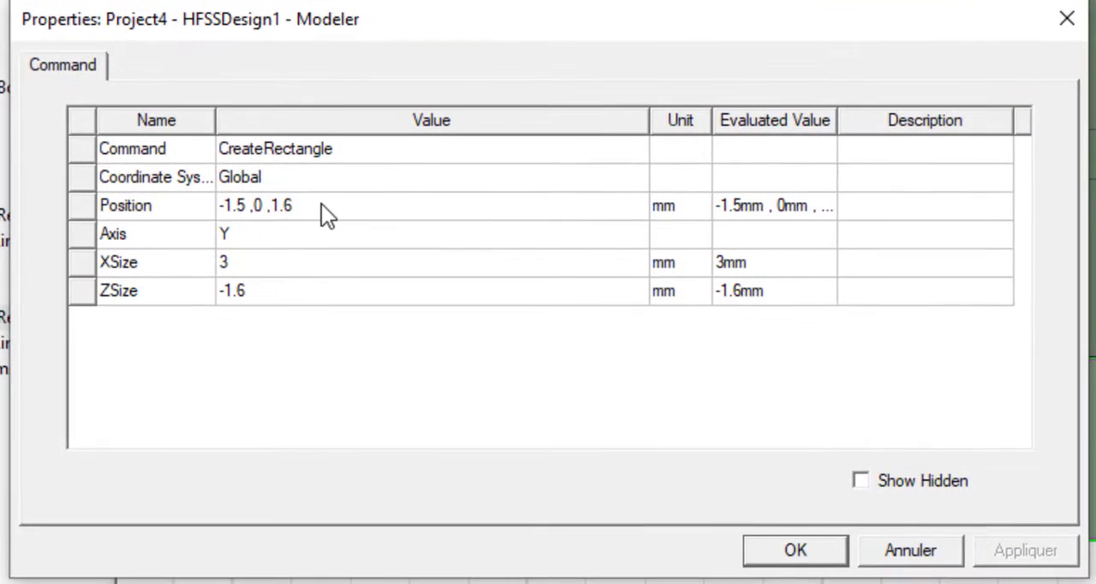
left_click(286, 210)
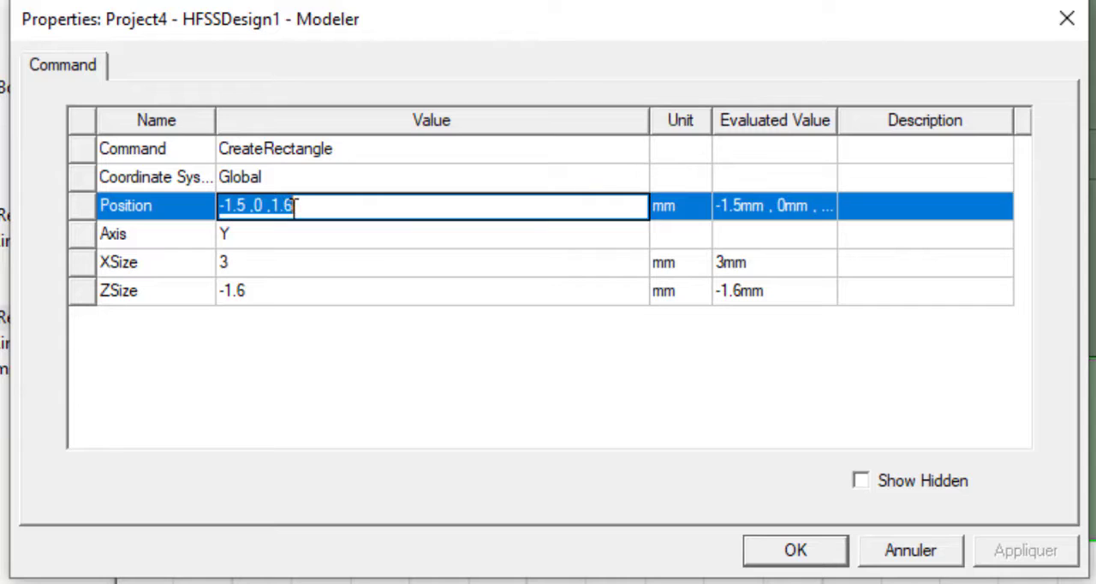
left_click(288, 210)
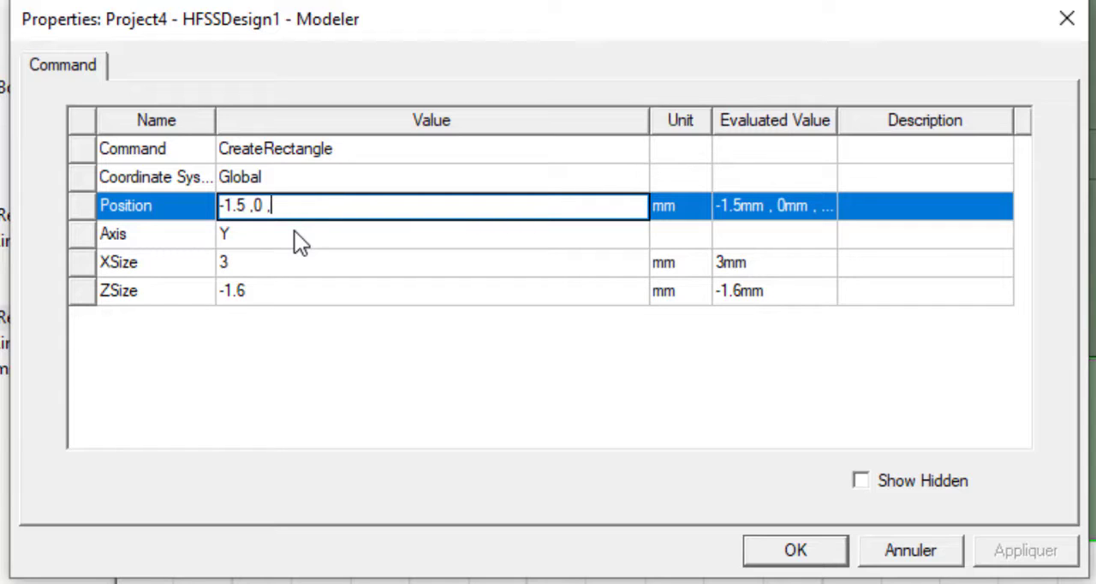
left_click(224, 292)
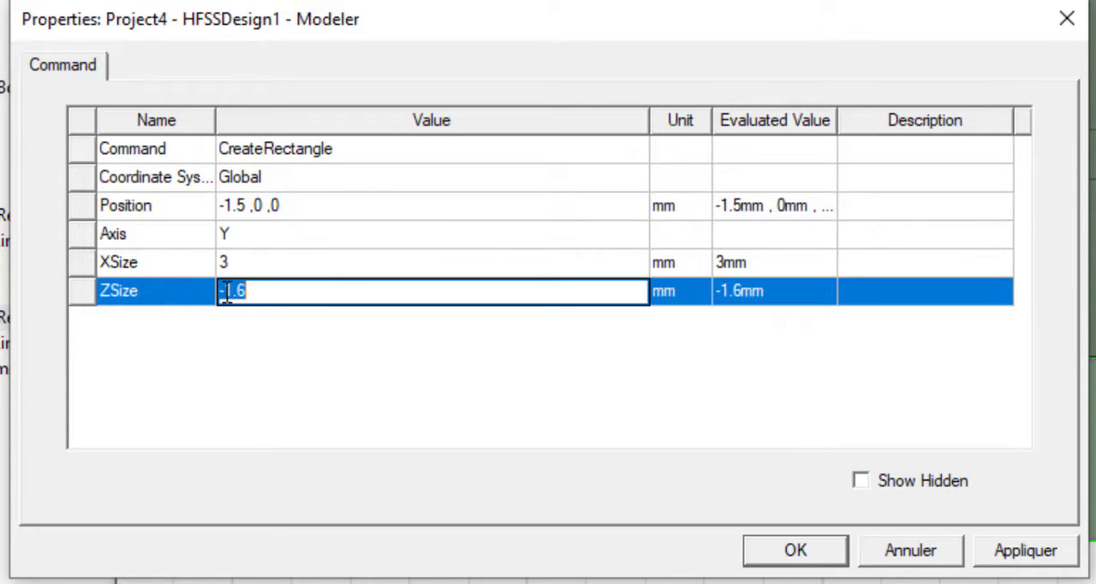
left_click(224, 292)
key("BackSpace")
left_click(247, 340)
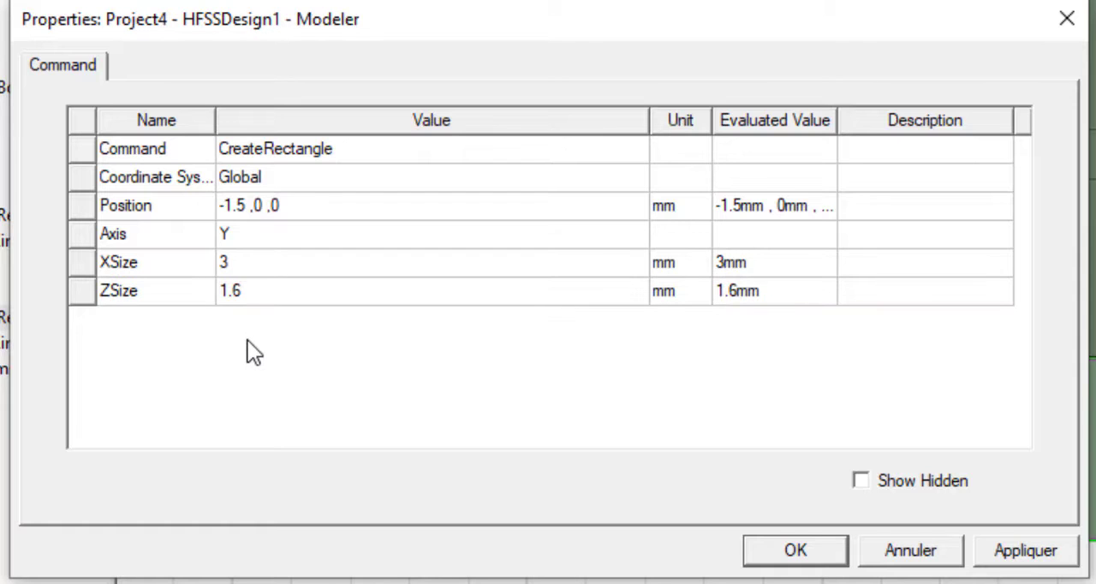
left_click(803, 555)
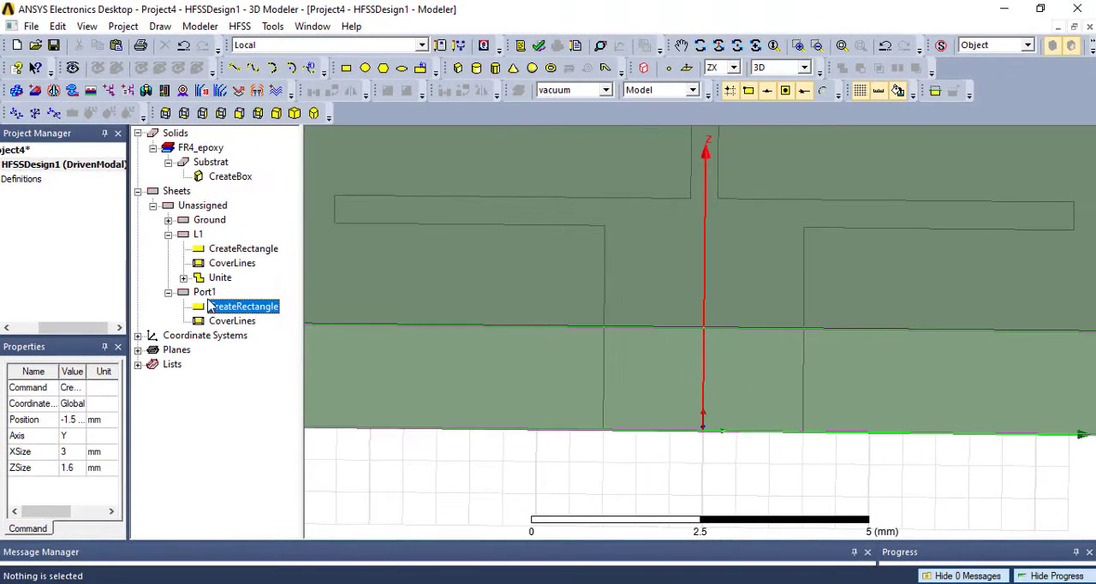
left_click(204, 292)
- Draw a 3 by 1.6 mm port rectangle on the substrate's opposite end face, from the line's corner at 1.5, 40, 1.6 to -1.5, 40, 0
scroll(435, 368, "down", 2)
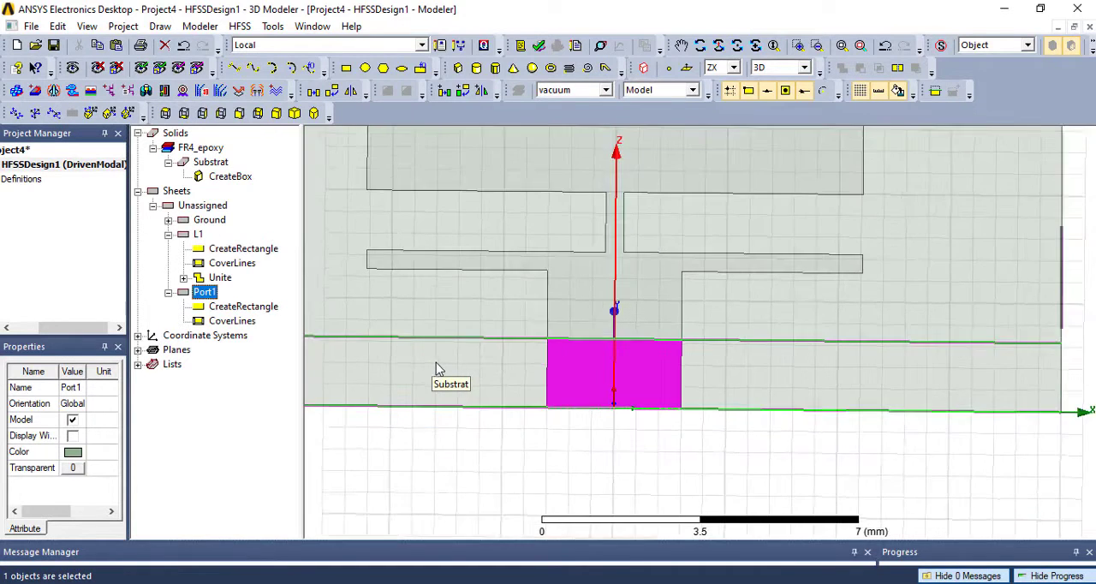
scroll(435, 368, "down", 4)
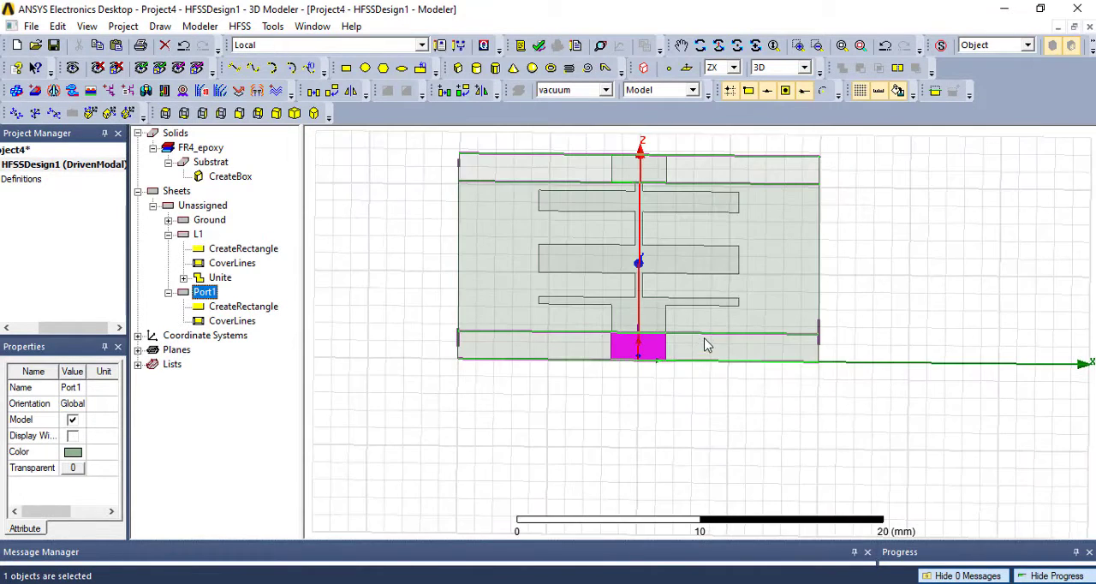
scroll(710, 354, "down", 1)
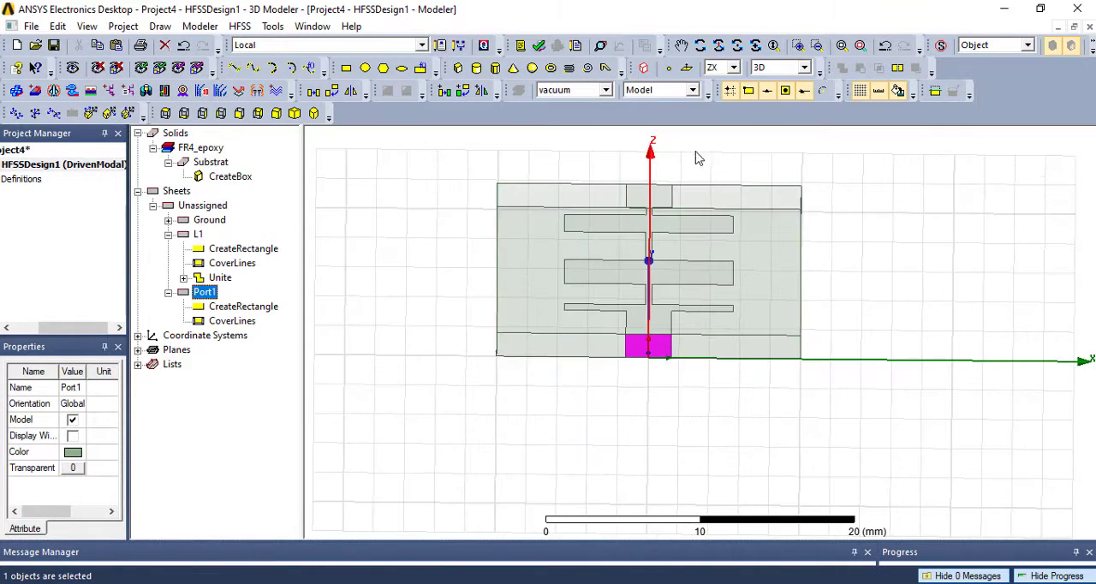
left_click(699, 45)
left_click_drag(665, 309, 883, 343)
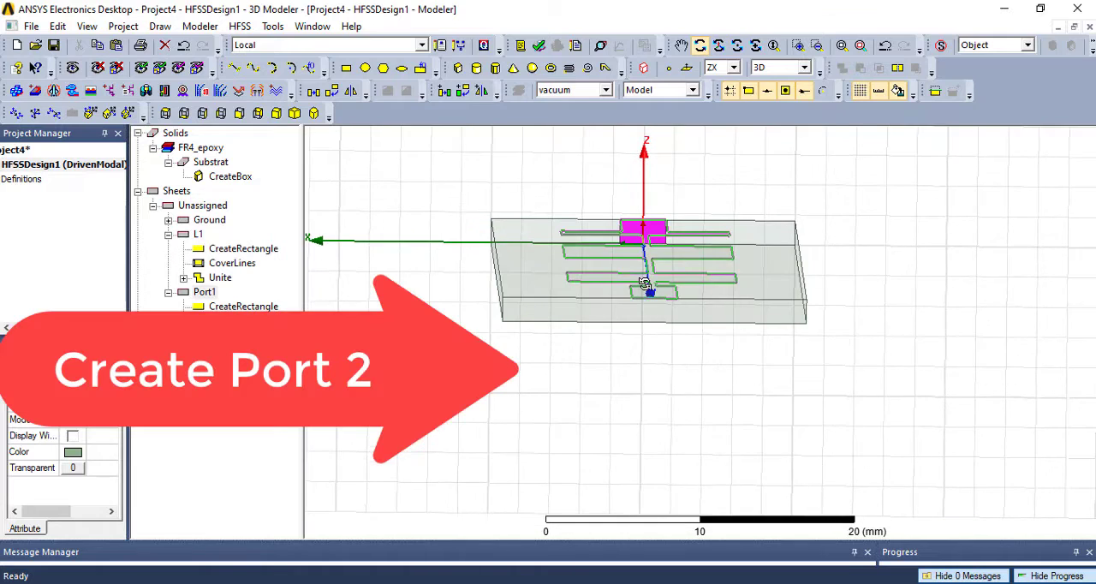
scroll(666, 282, "up", 5)
scroll(668, 274, "up", 4)
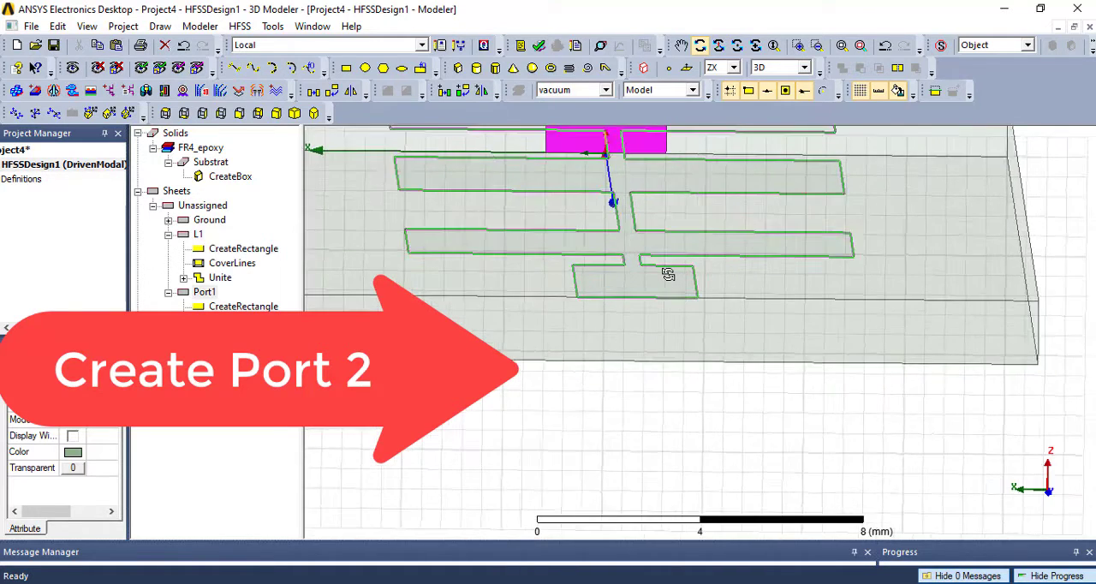
left_click(346, 67)
left_click(515, 314)
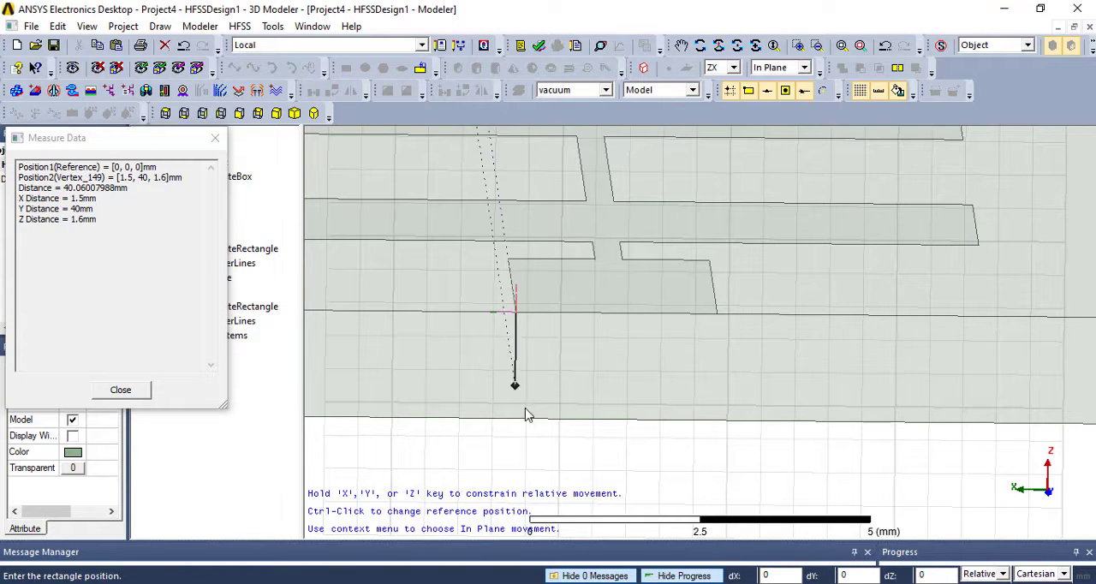
left_click(715, 420)
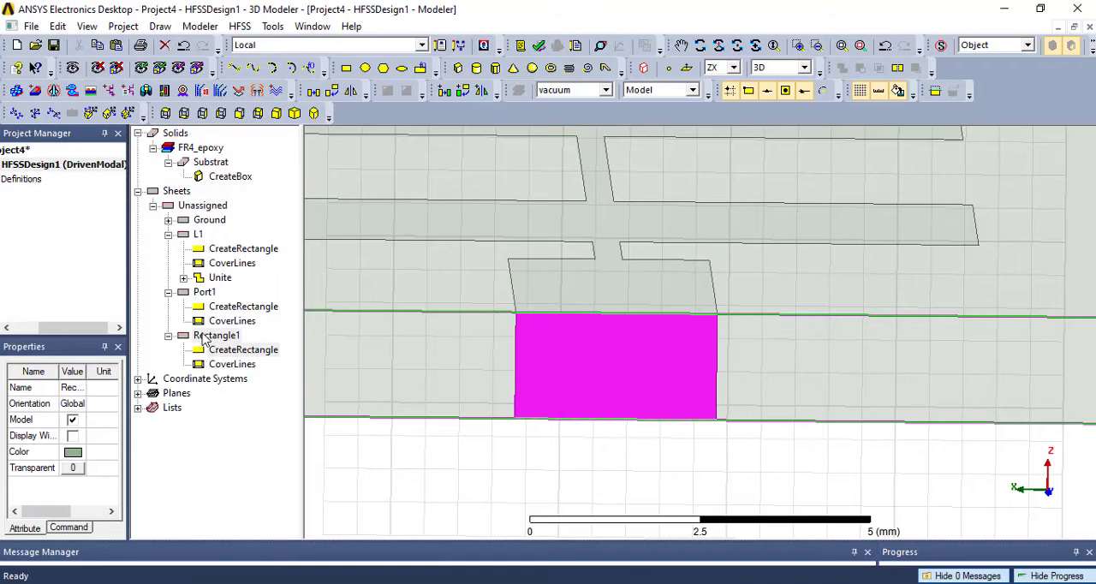
- Rename the new rectangle sheet on the far end face as Port2
double_click(214, 336)
left_click(270, 144)
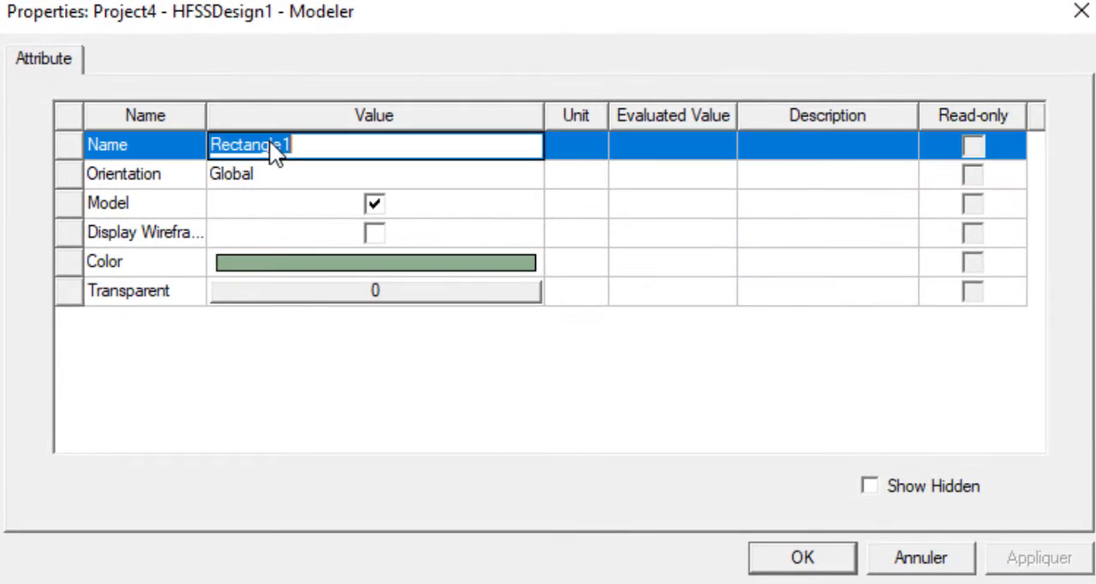
type("Port")
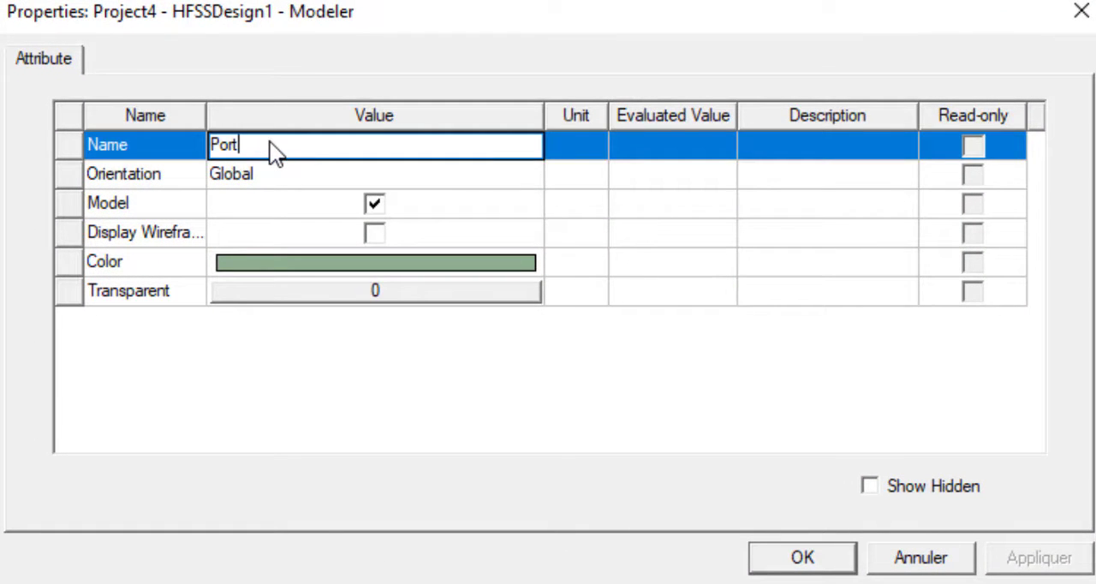
type("2")
left_click(325, 371)
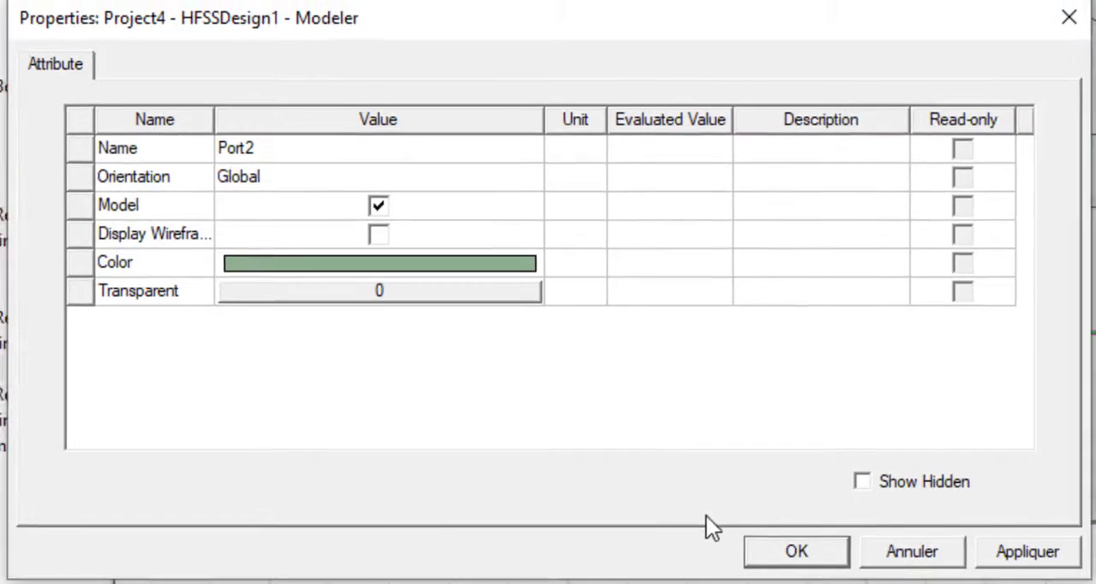
left_click(738, 497)
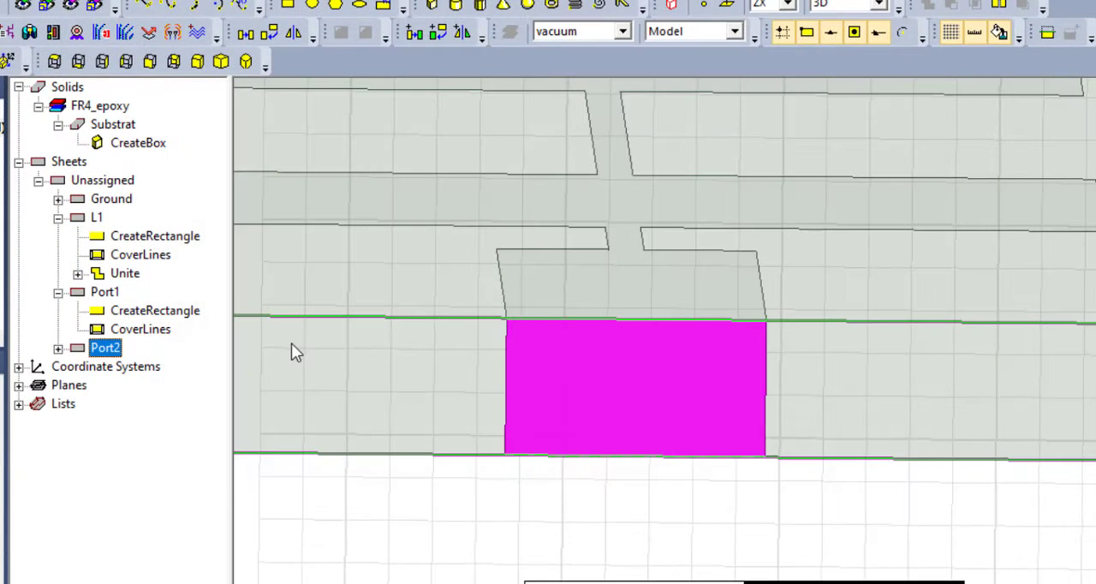
- Set the Port2 rectangle's position to 1.5, 40, 0 and its ZSize to 1.6 mm, and select the Port2 sheet
left_click(57, 349)
left_click(141, 367)
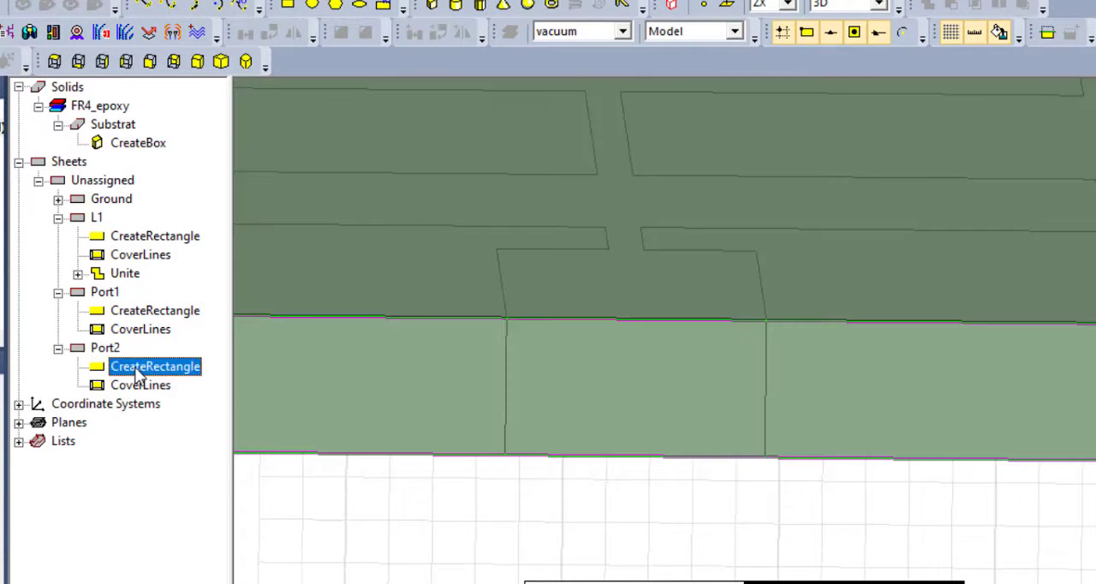
double_click(137, 369)
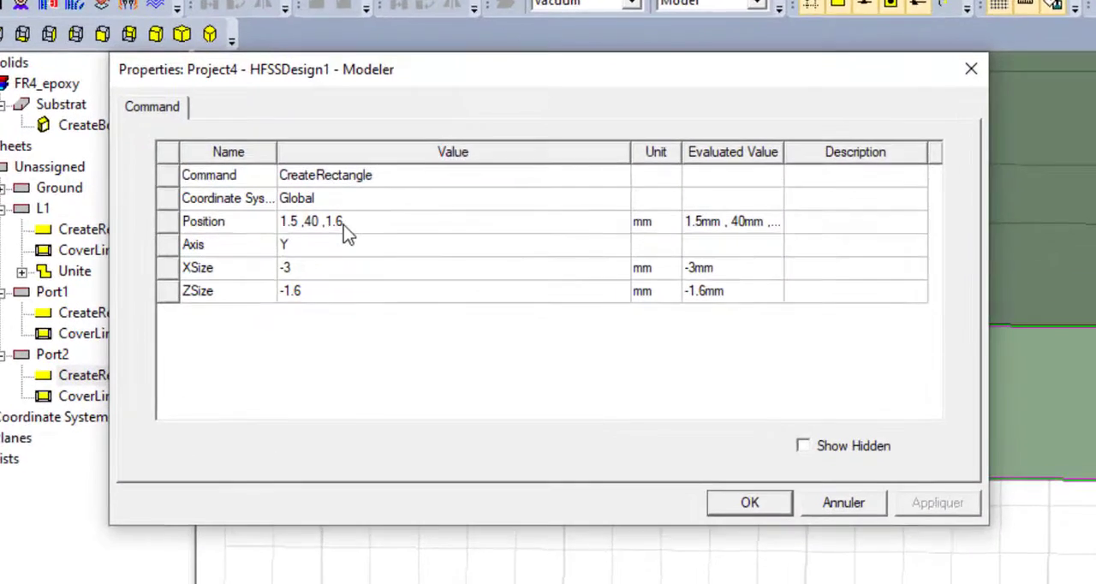
left_click(365, 230)
left_click_drag(365, 229, 357, 228)
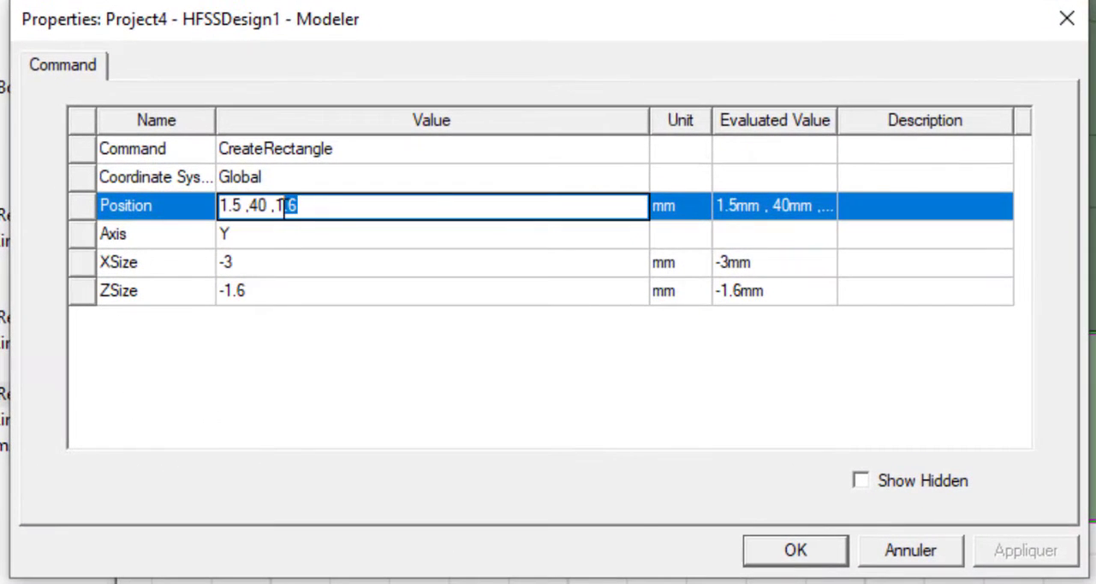
type("0")
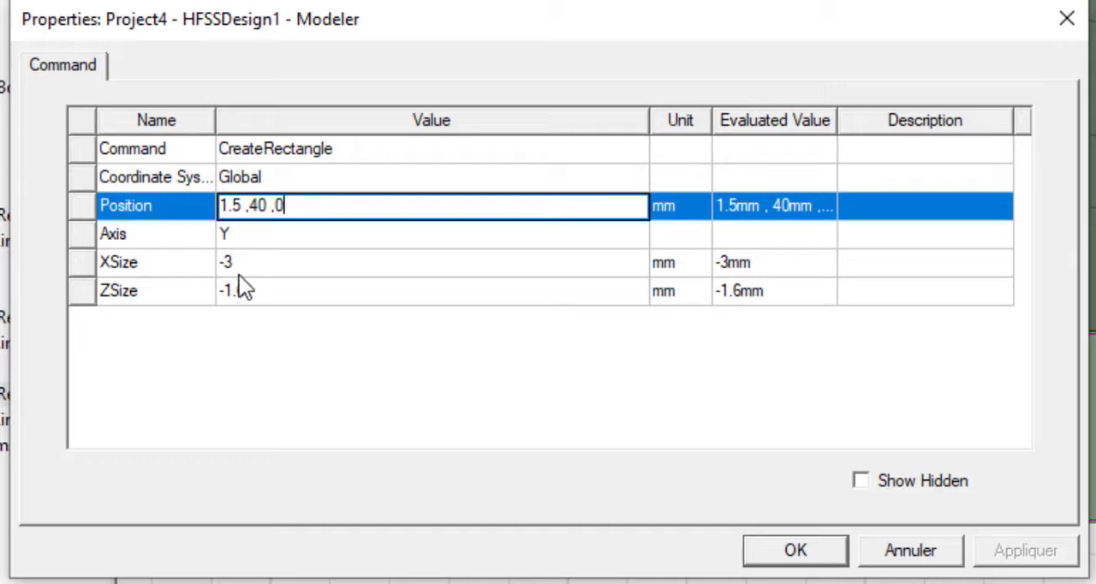
left_click(238, 291)
key("Delete")
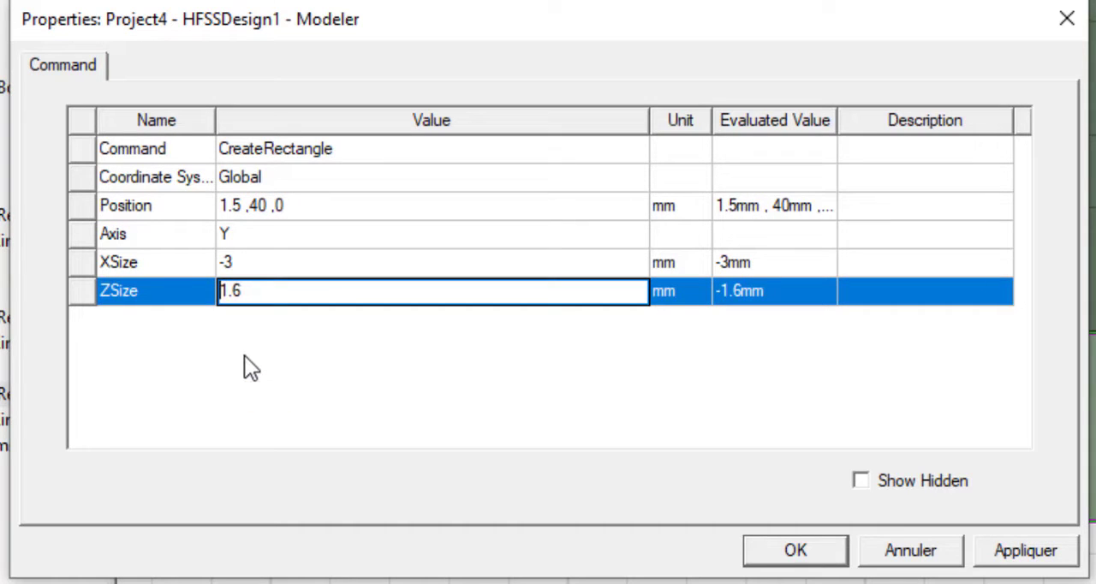
left_click(293, 389)
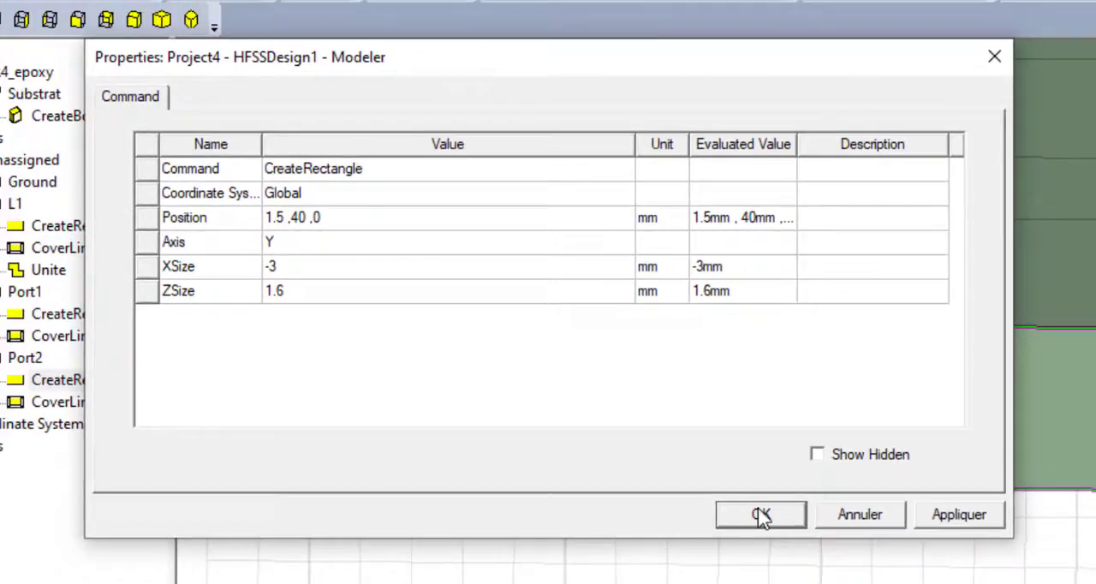
left_click(795, 550)
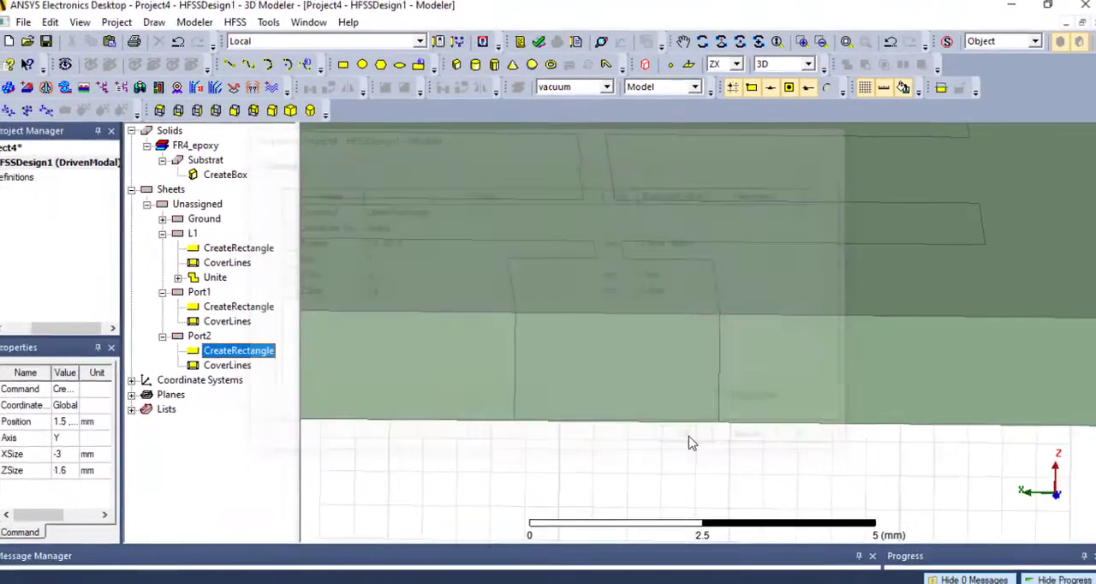
left_click(203, 336)
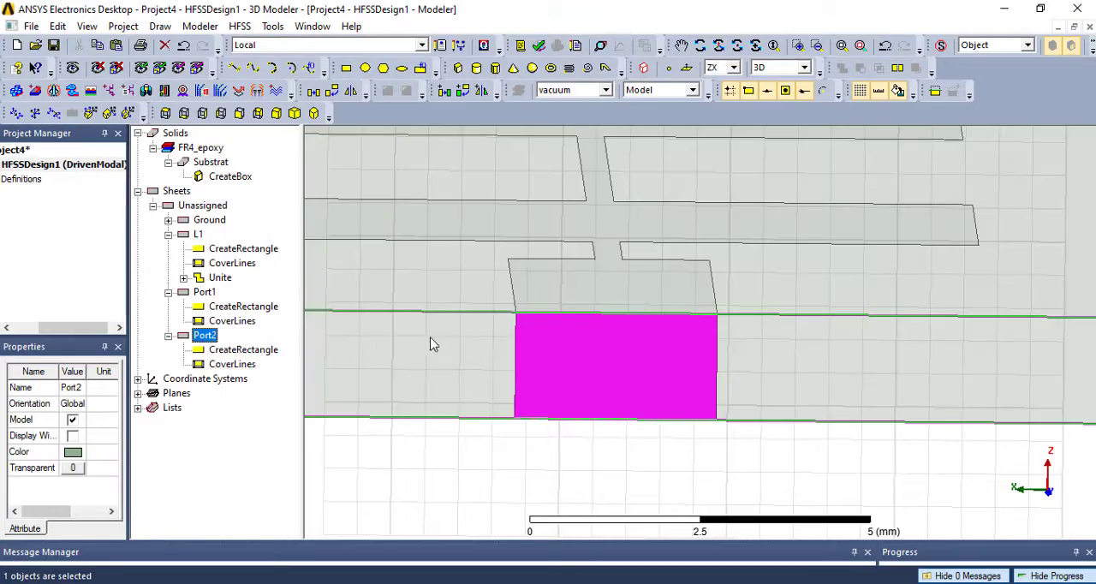
- Return the drawing plane to XY
scroll(441, 341, "down", 5)
scroll(597, 360, "down", 5)
middle_click_drag(597, 361, 517, 345)
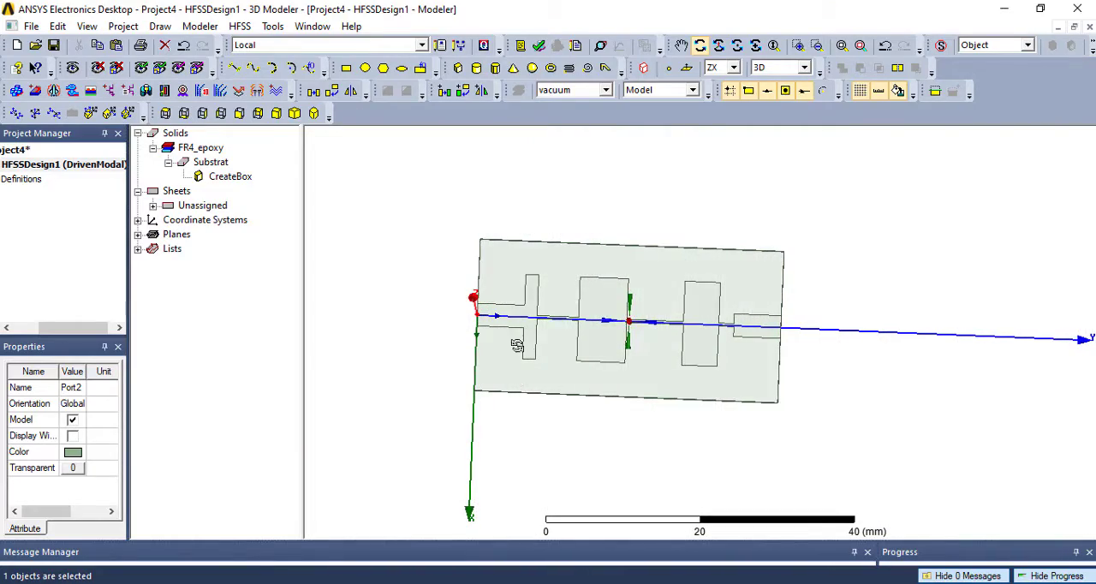
left_click(734, 68)
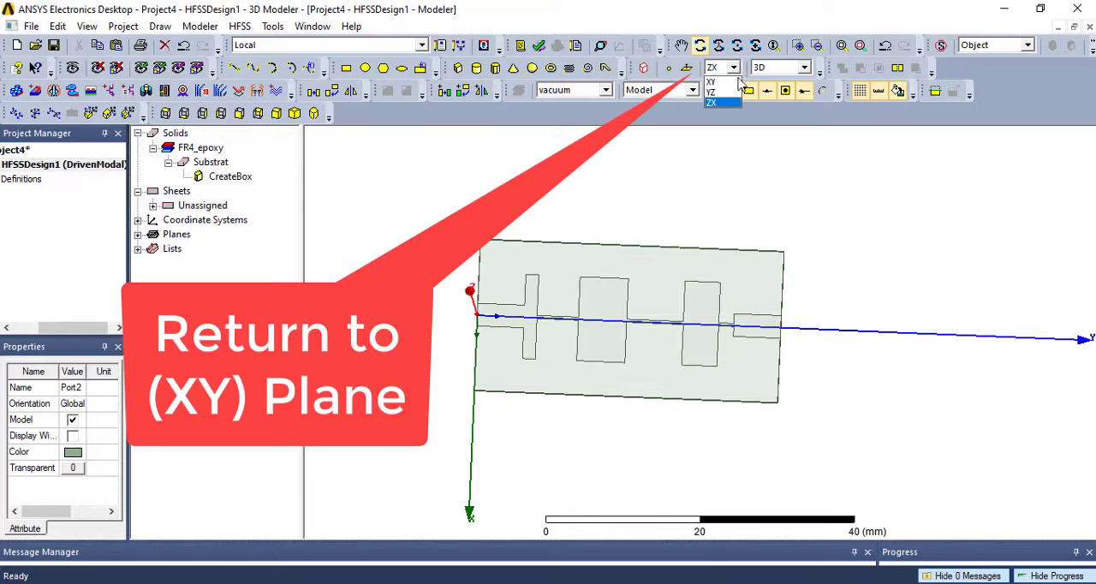
left_click(727, 82)
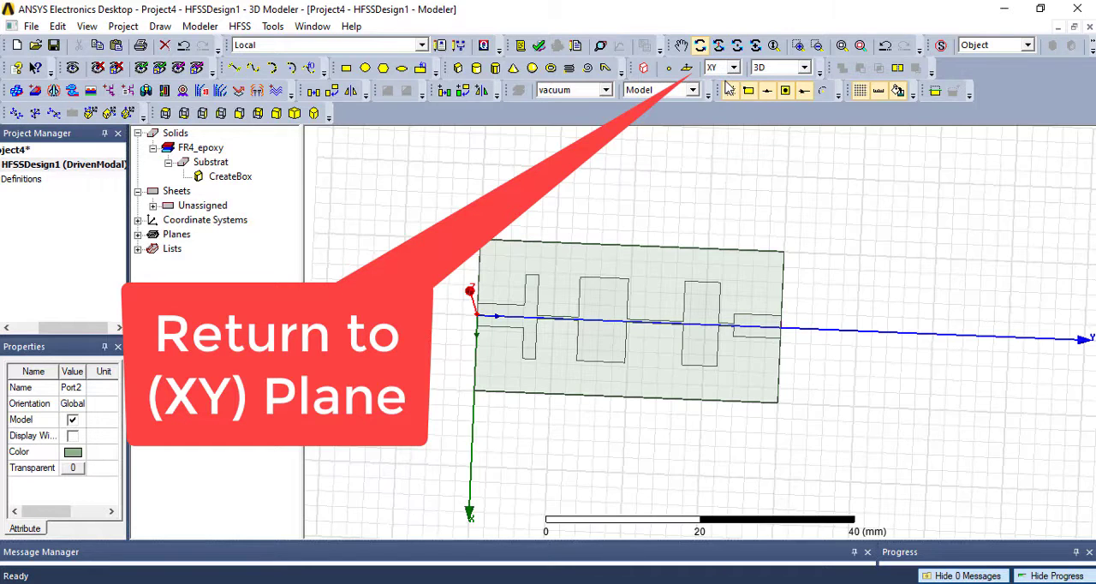
- Draw a box enclosing the whole substrate, with a base about 28 by 46 mm from corner -14, -4, 0 to 14, 42, 0
left_click_drag(705, 292, 685, 232)
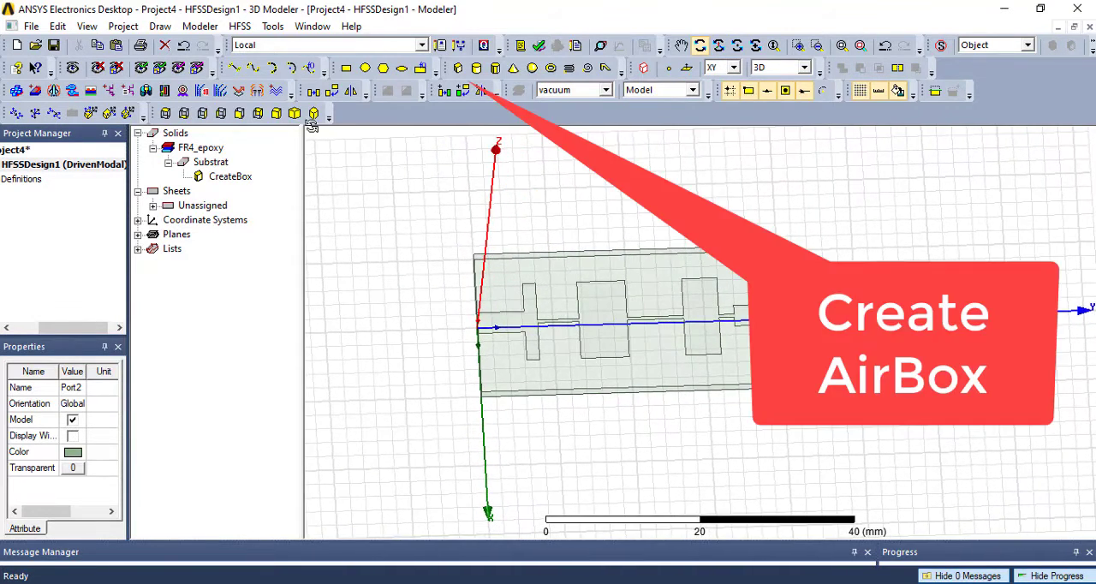
left_click(458, 68)
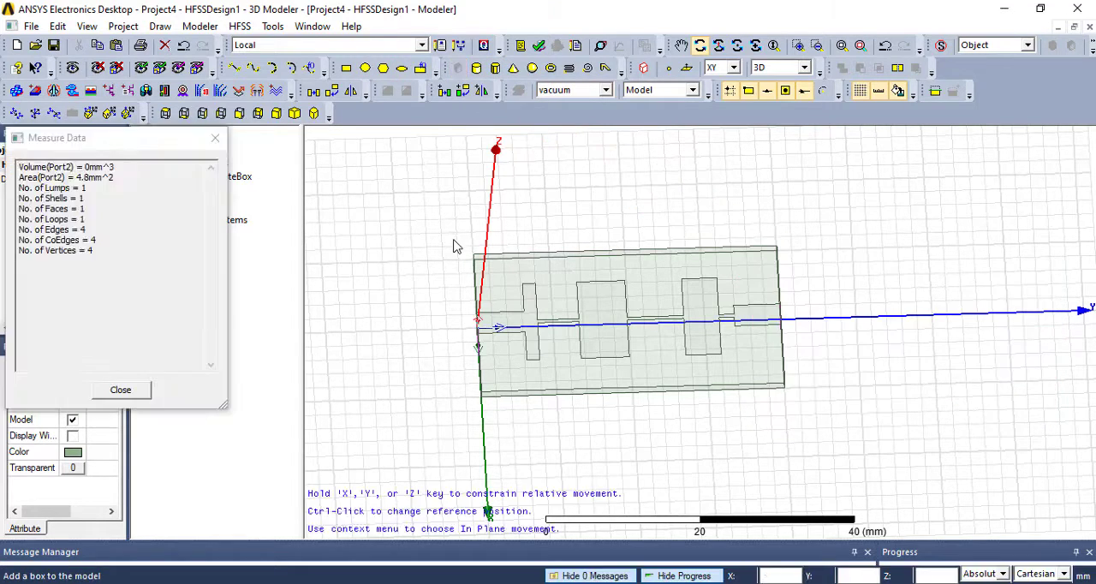
left_click(443, 232)
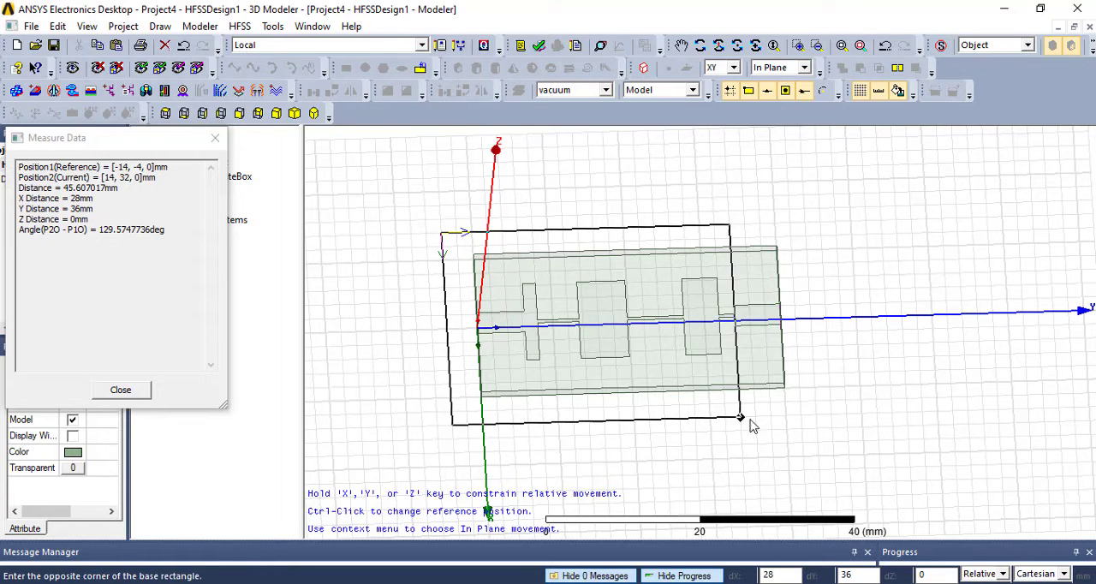
left_click(804, 419)
left_click(791, 372)
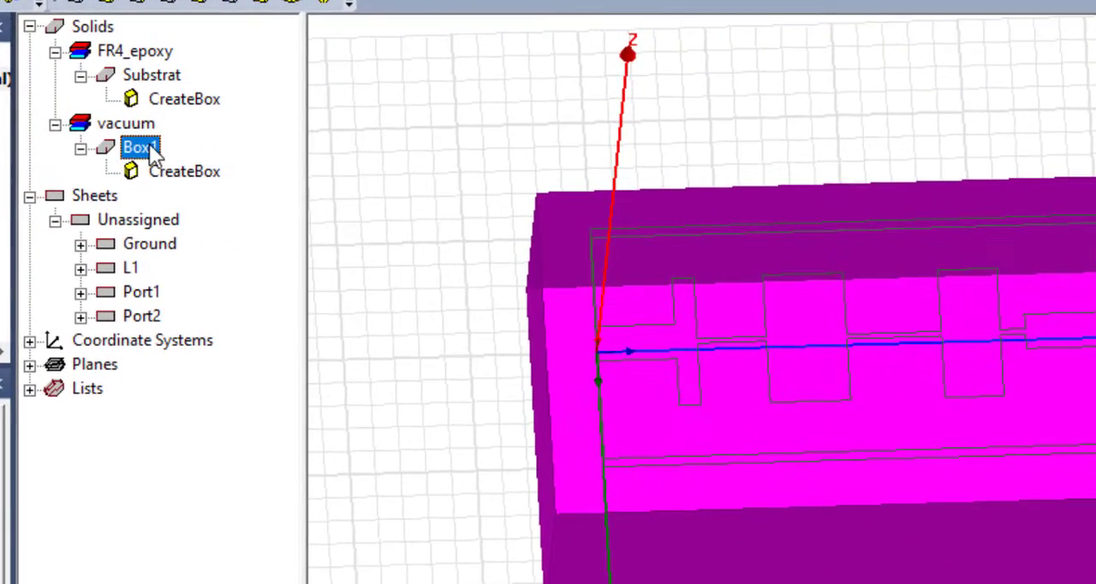
- Rename the new vacuum box around the substrate as AirBox
double_click(209, 206)
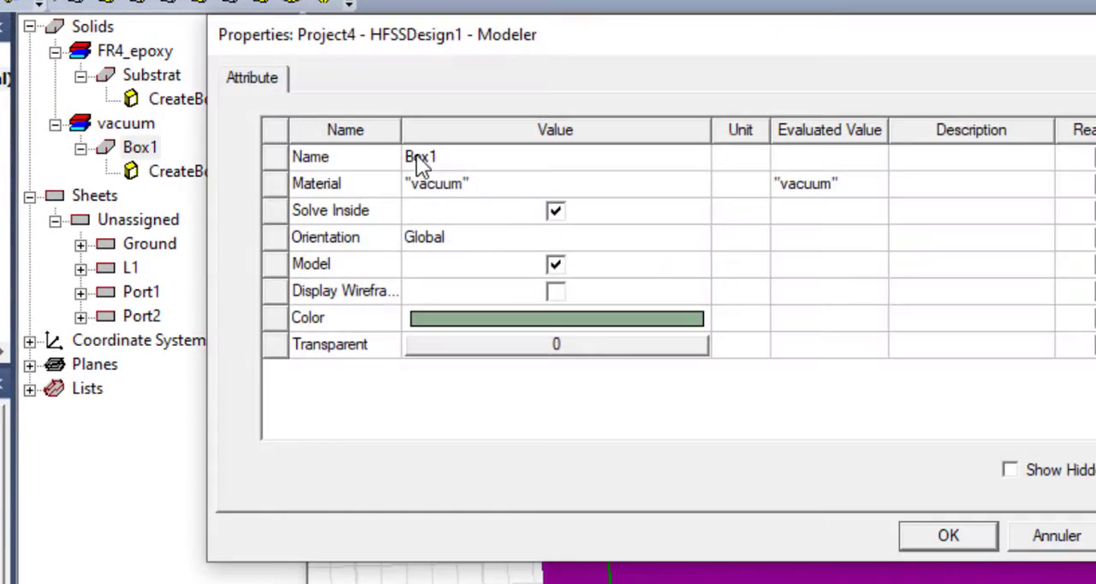
left_click(426, 156)
type("Air")
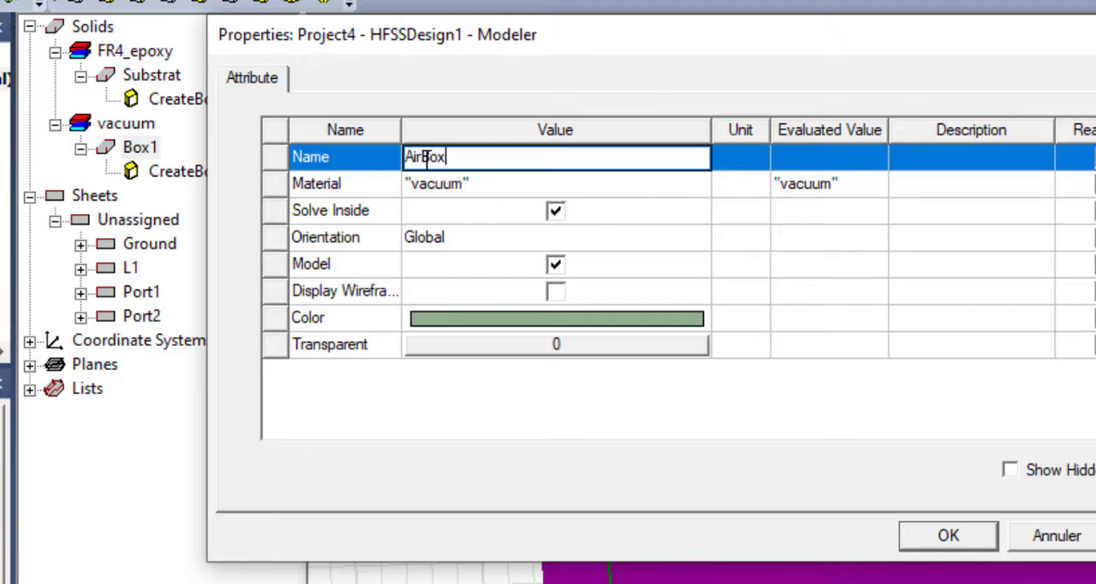
- Open the material library for the AirBox's material and search by name for air
left_click(345, 184)
left_click(428, 184)
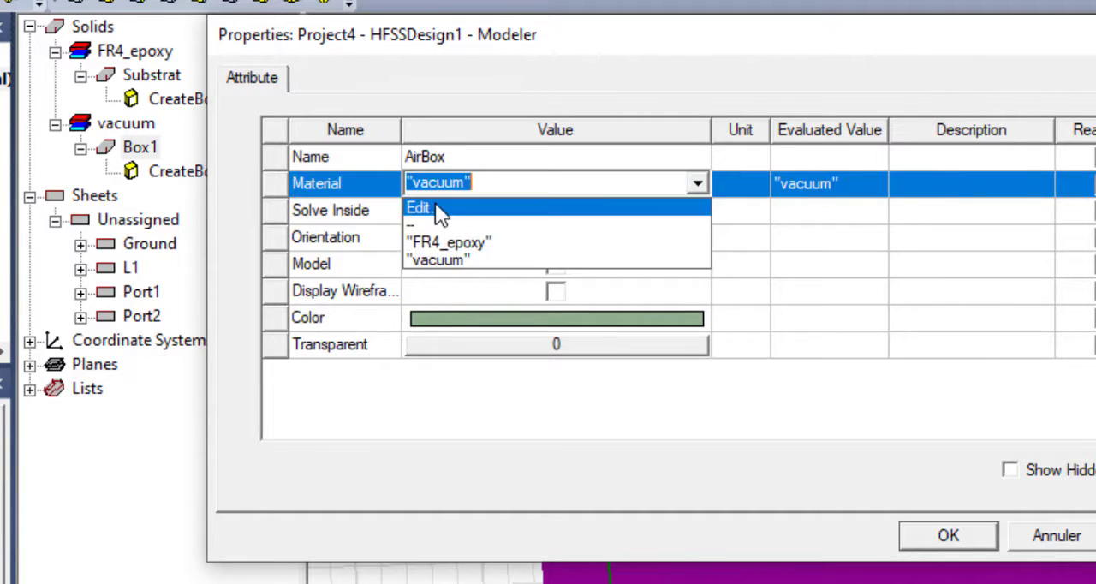
left_click(435, 202)
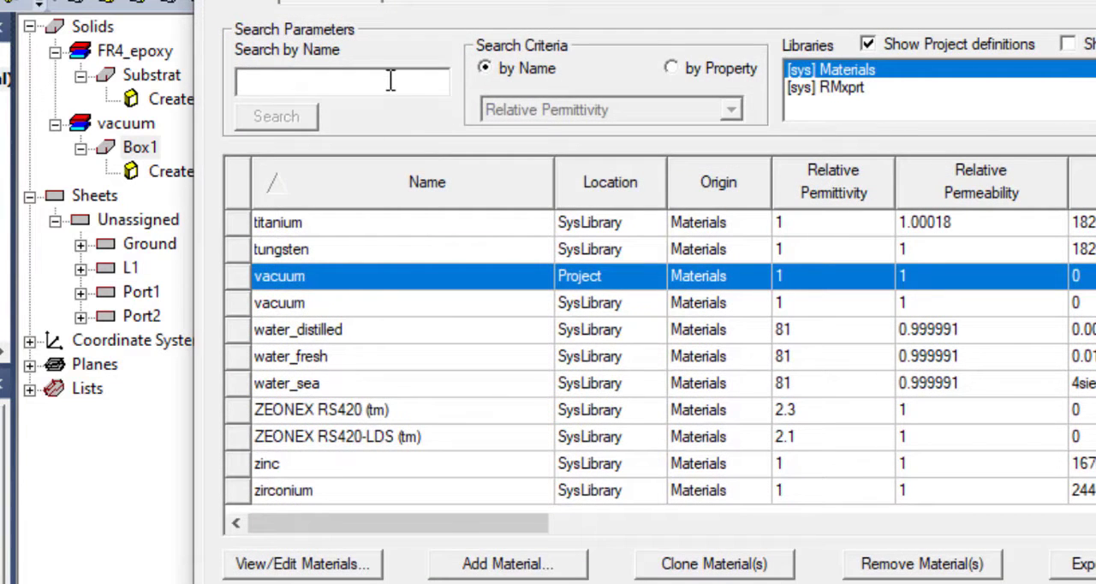
type("air")
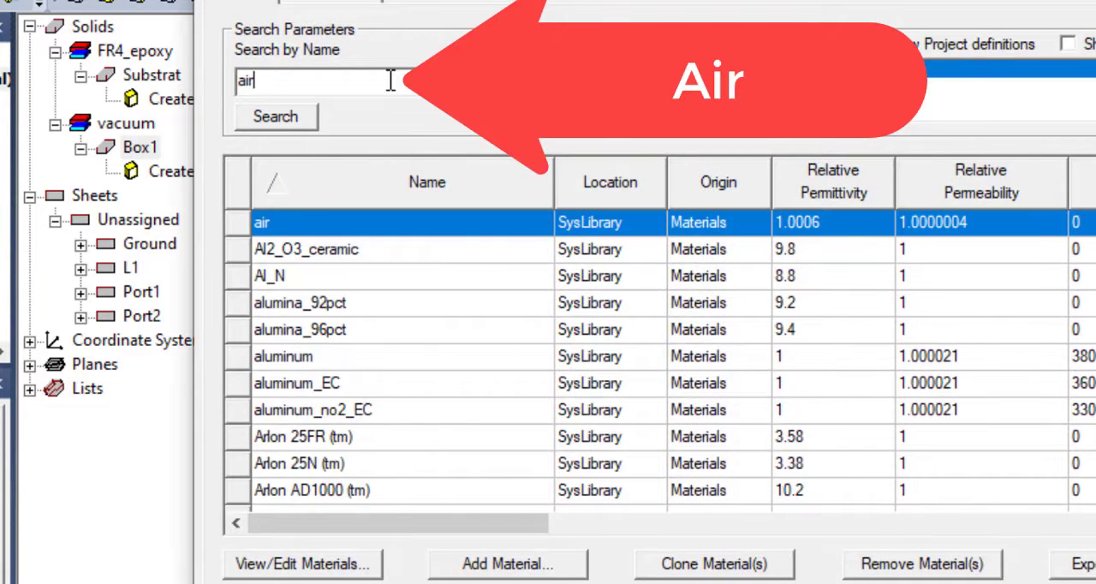
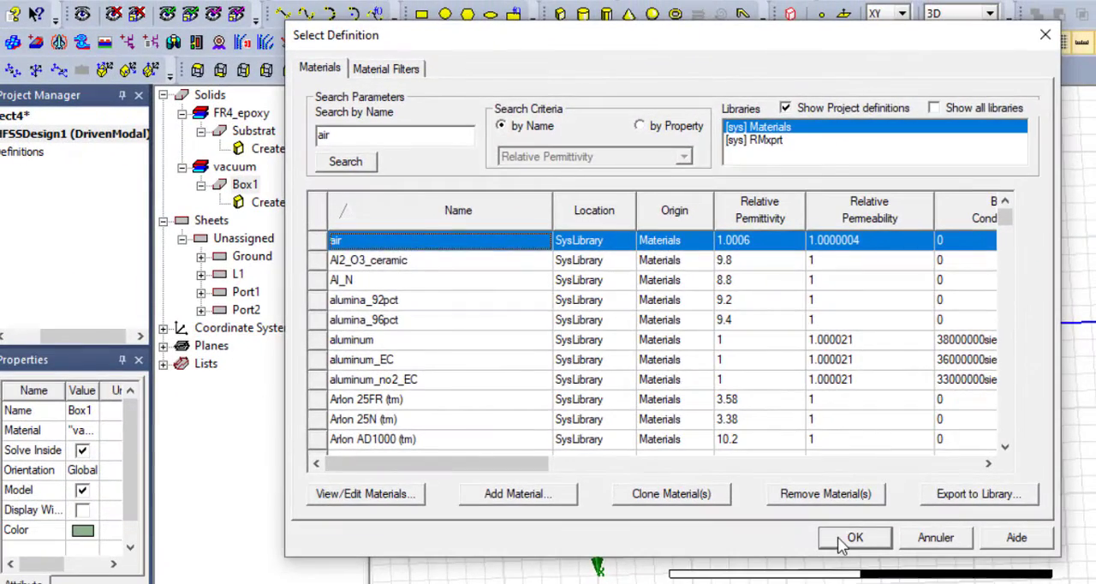
- Assign the air material to the AirBox, set its transparency to 0.95, and apply the properties
left_click(843, 539)
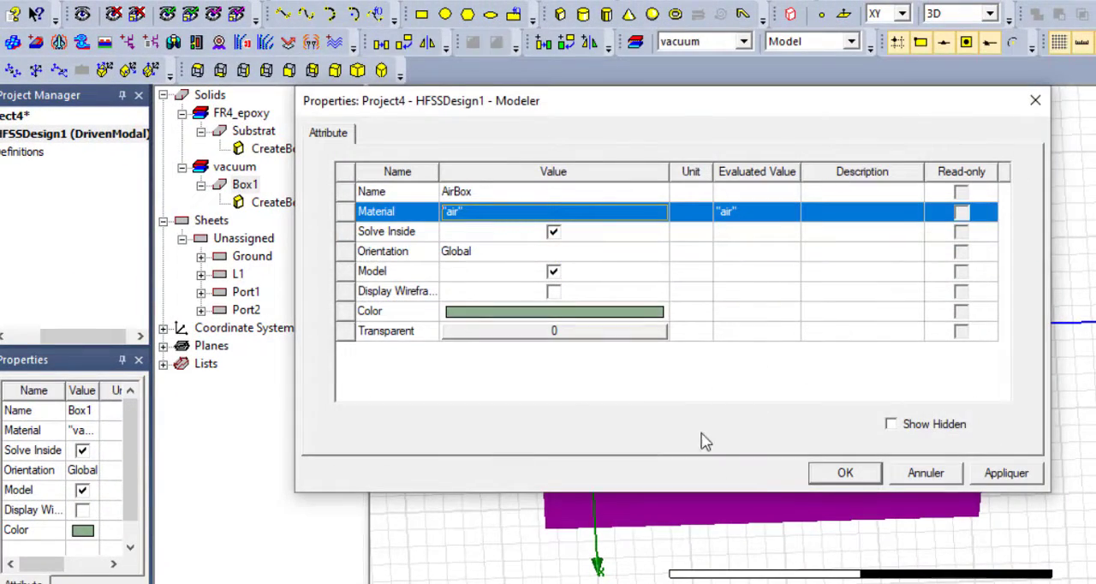
left_click(539, 341)
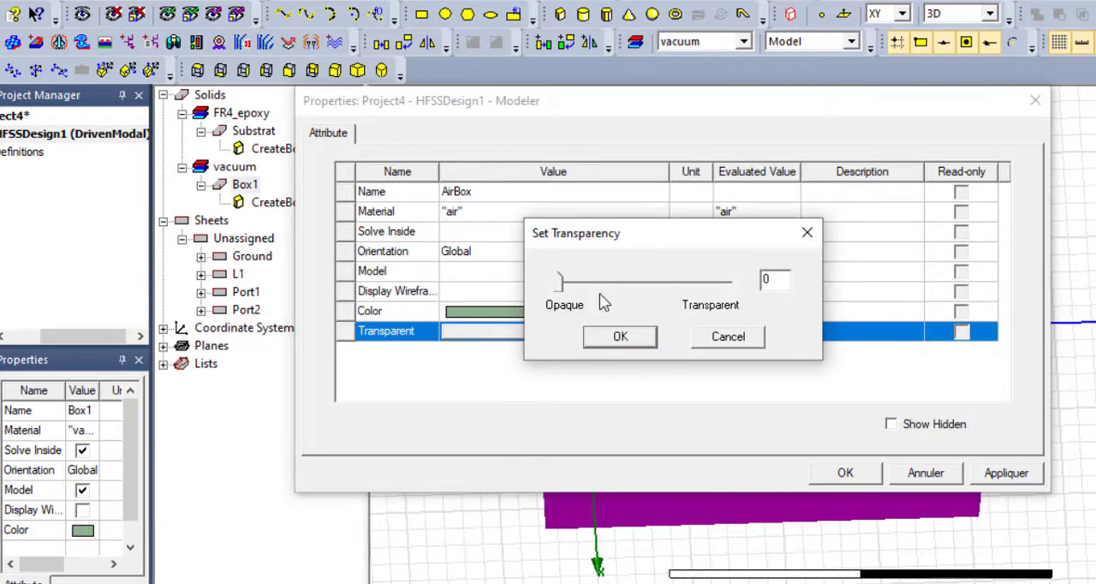
left_click_drag(561, 284, 723, 292)
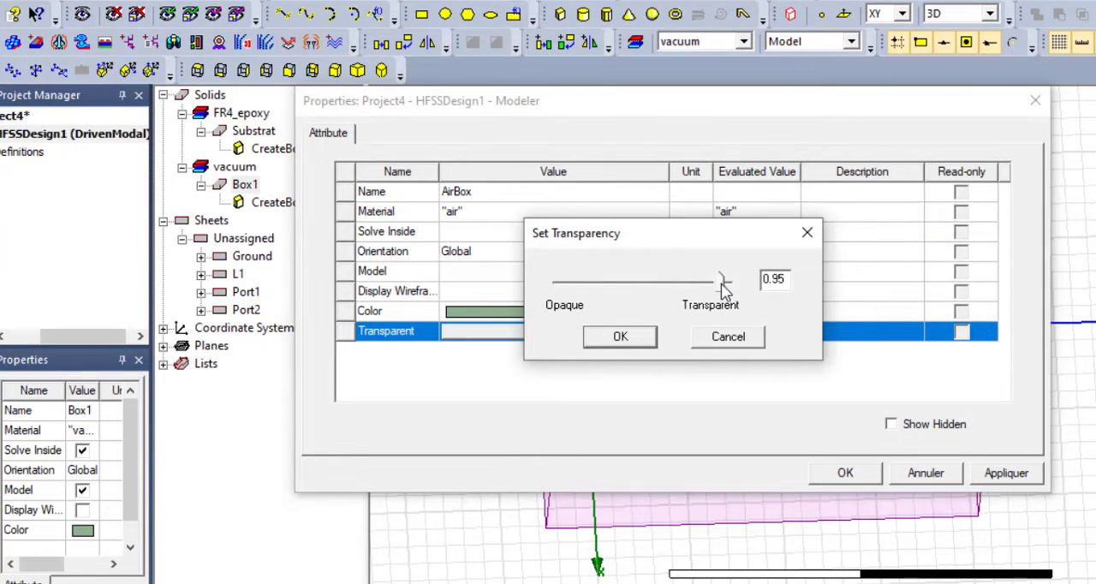
left_click(620, 336)
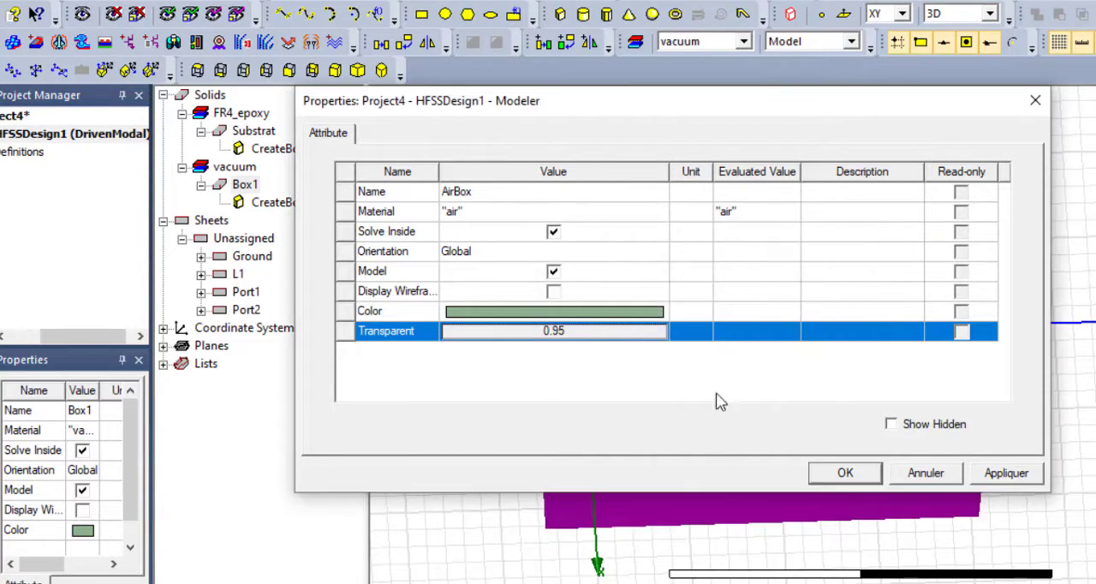
left_click(830, 477)
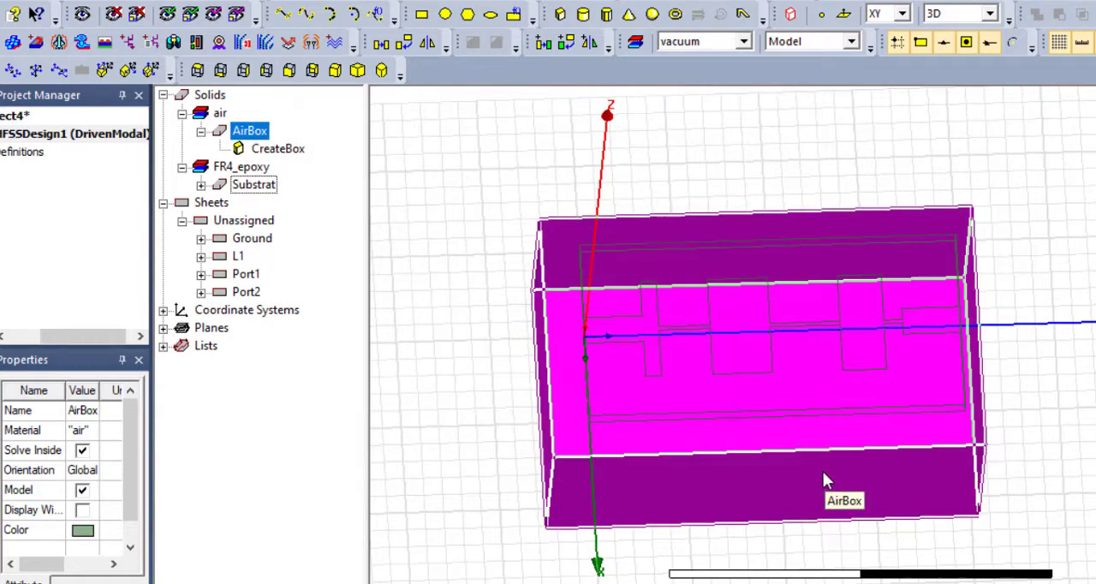
left_click(1060, 301)
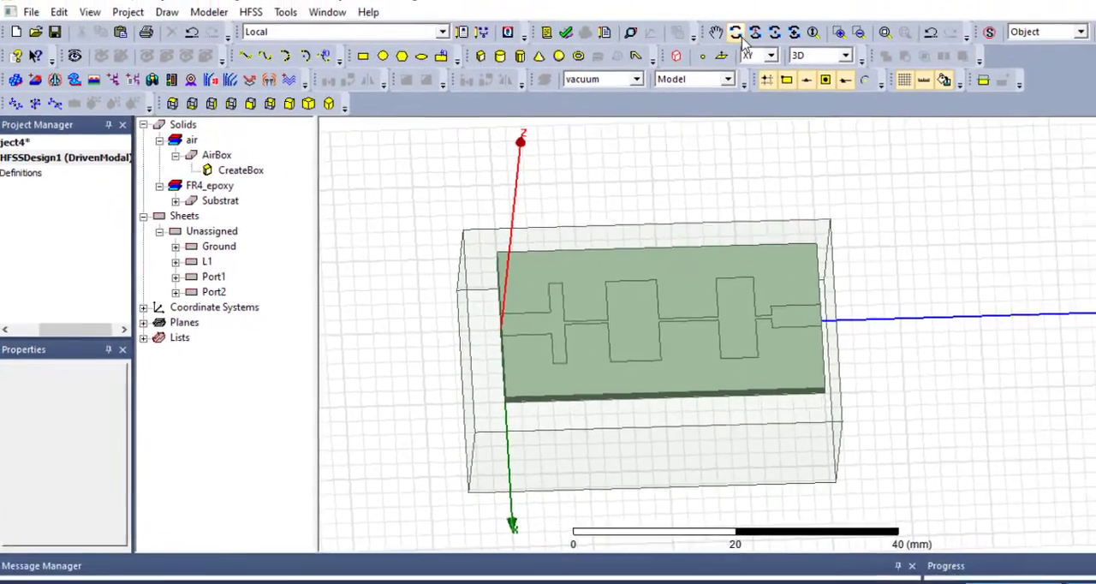
- Set the position of the AirBox's base corner to -15, -5, -25 mm
left_click(736, 36)
left_click_drag(861, 292, 843, 216)
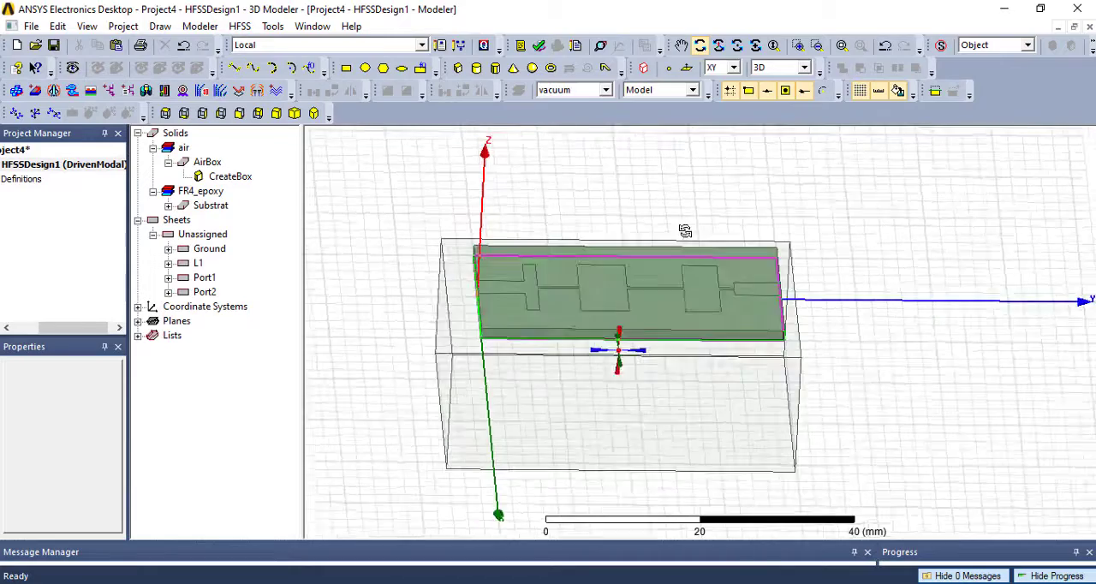
left_click(230, 175)
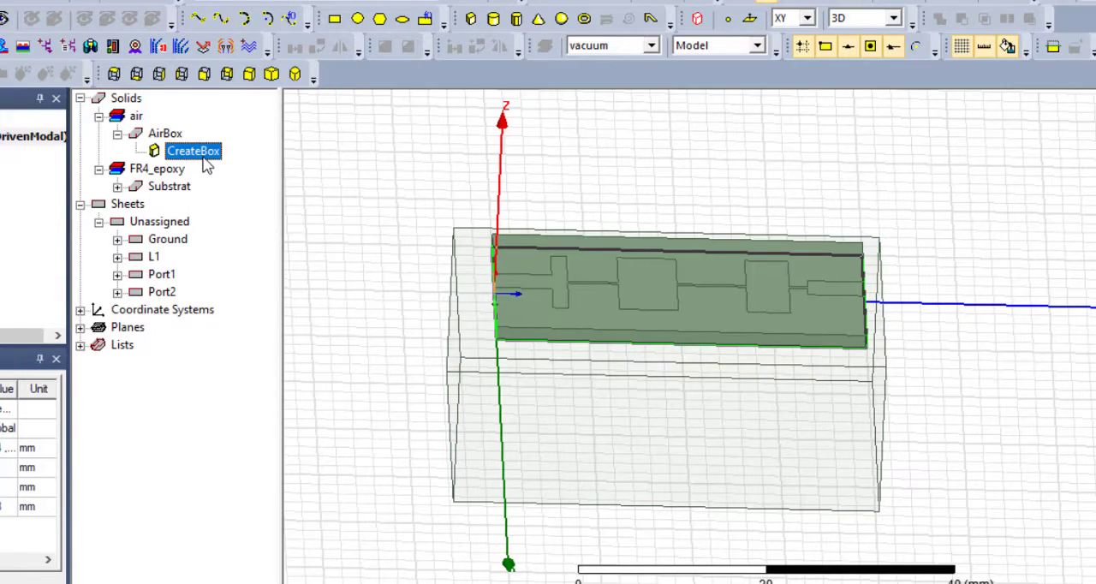
double_click(203, 156)
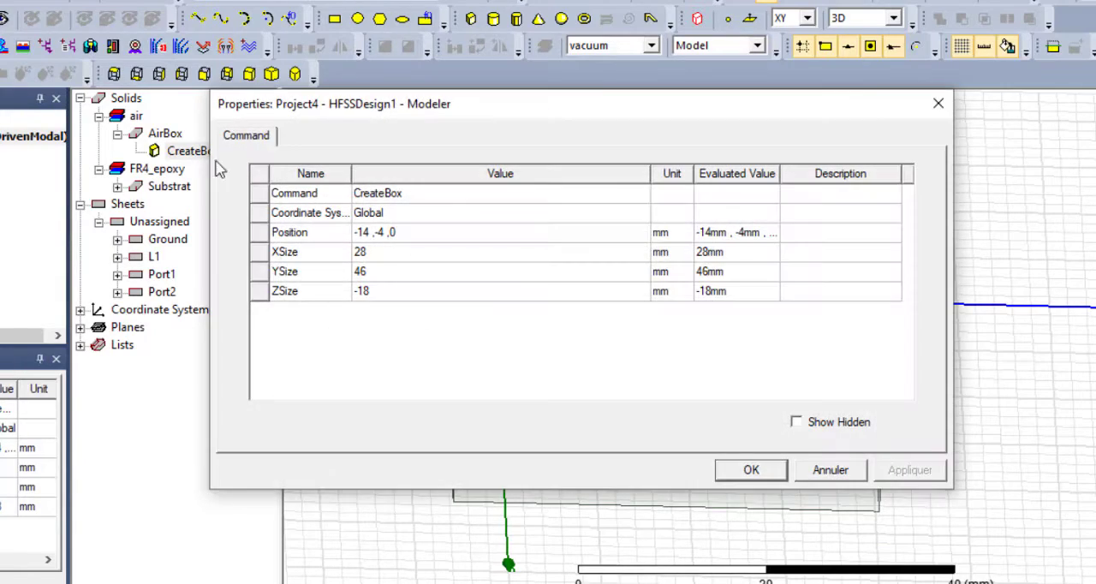
left_click(360, 233)
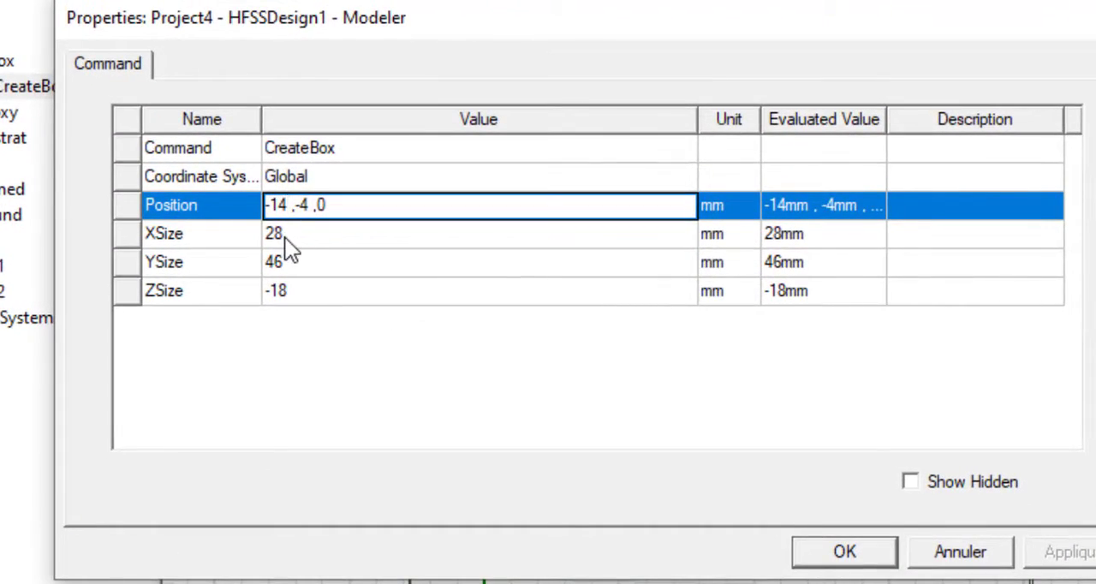
key("BackSpace")
type("5")
key("BackSpace")
type("5 ,-25")
- Resize the AirBox to 30 mm in X, 50 mm in Y and 50 mm in Z
left_click(305, 238)
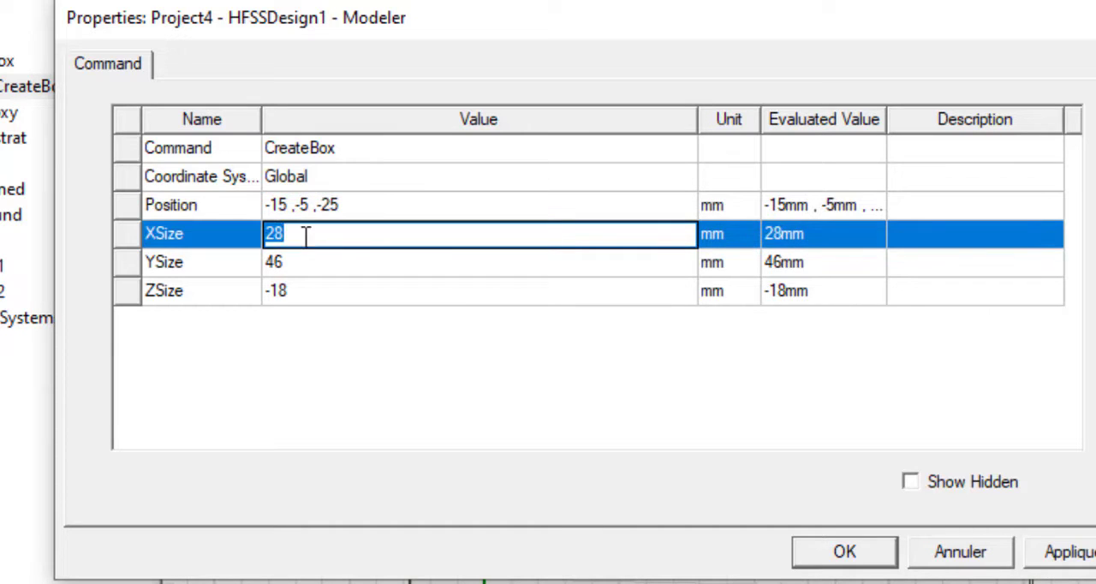
type("30")
left_click(306, 260)
type("50")
left_click(307, 290)
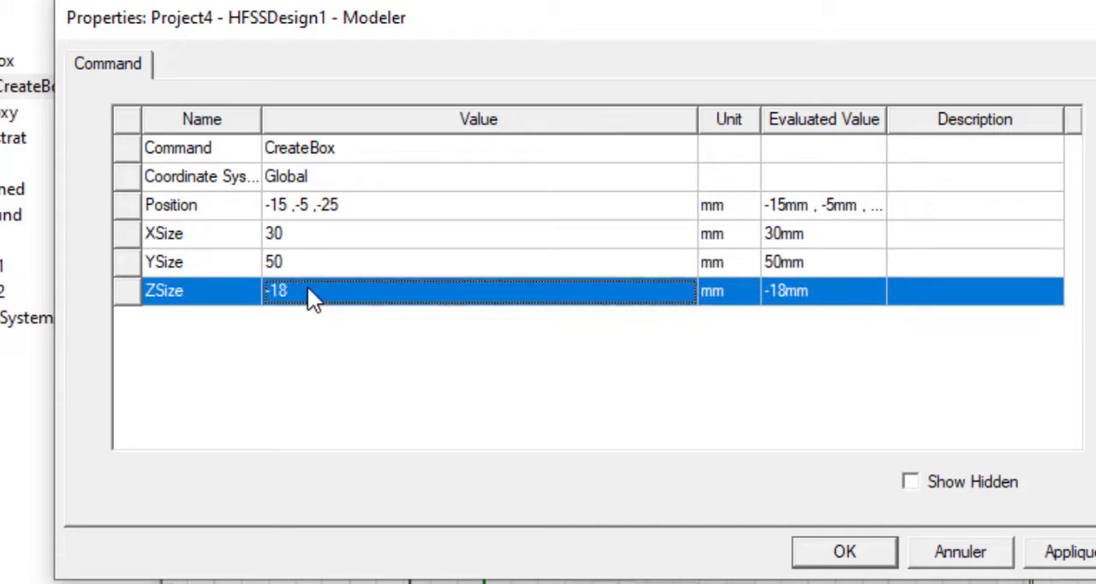
left_click(307, 289)
type("50")
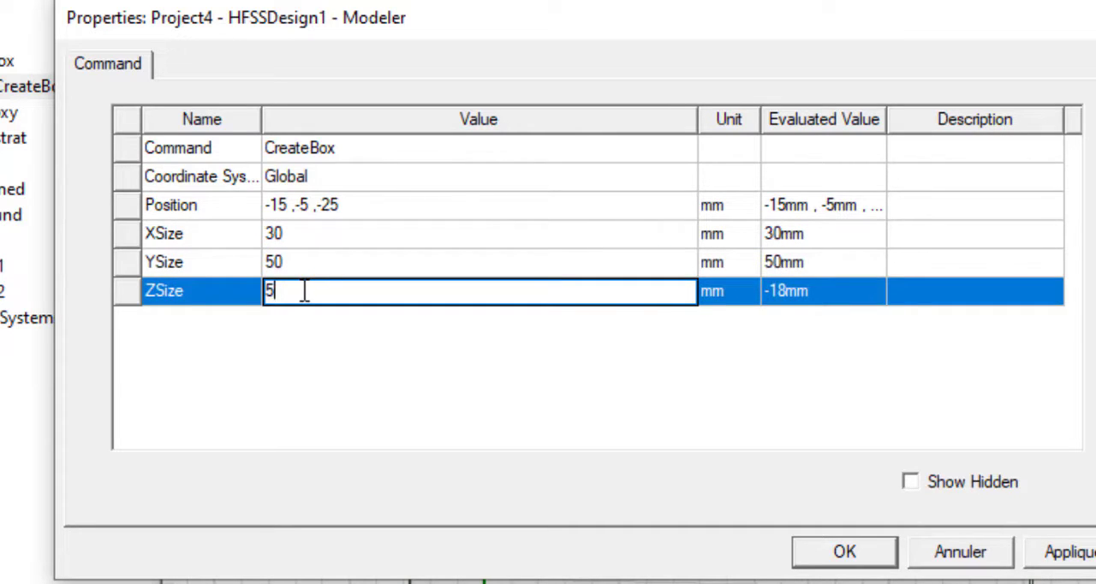
left_click(280, 367)
left_click(820, 548)
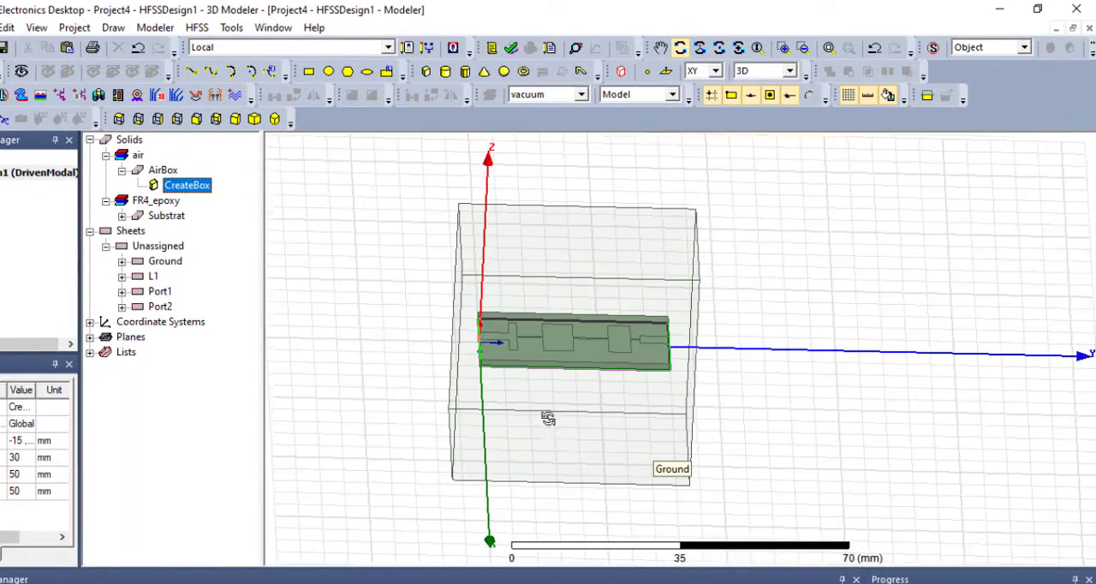
- Start a lumped port excitation named 1 on the Port1 sheet, keeping 50 ohm resistance and 0 ohm reactance
left_click_drag(528, 393, 487, 430)
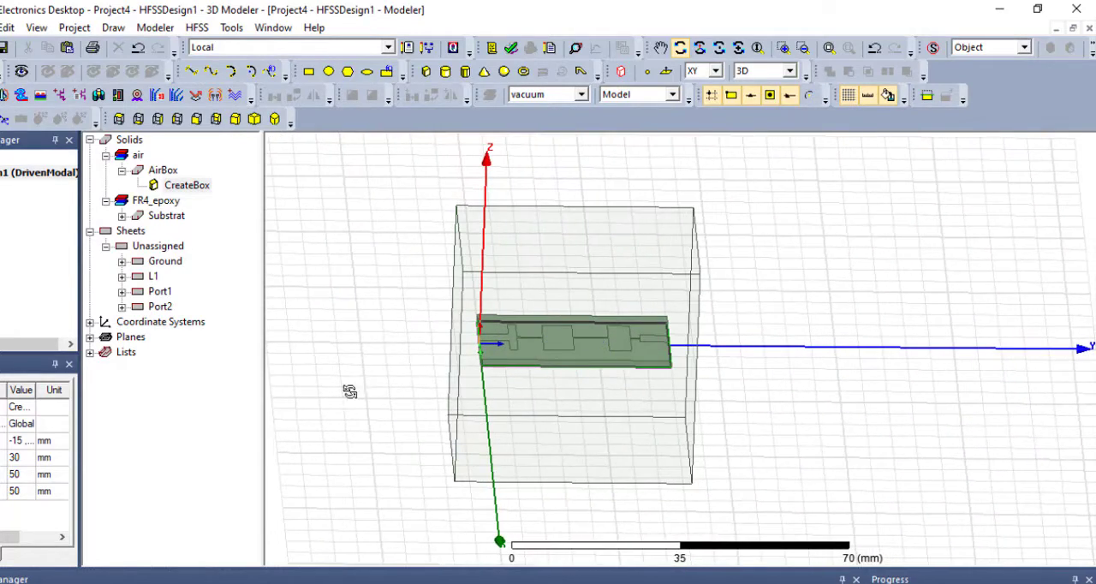
left_click(157, 293)
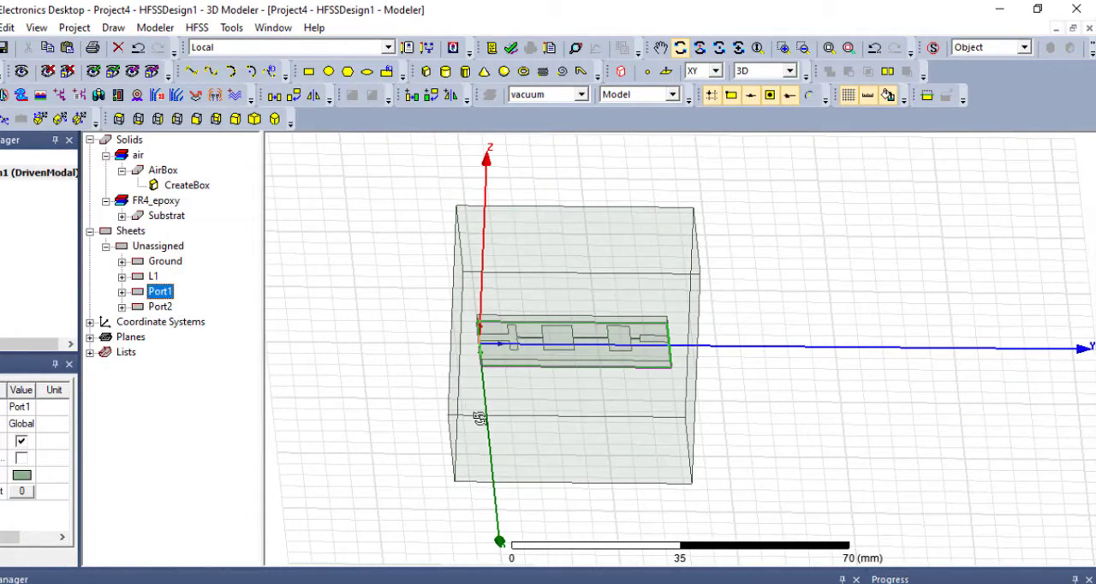
left_click_drag(480, 419, 593, 337)
scroll(593, 336, "up", 6)
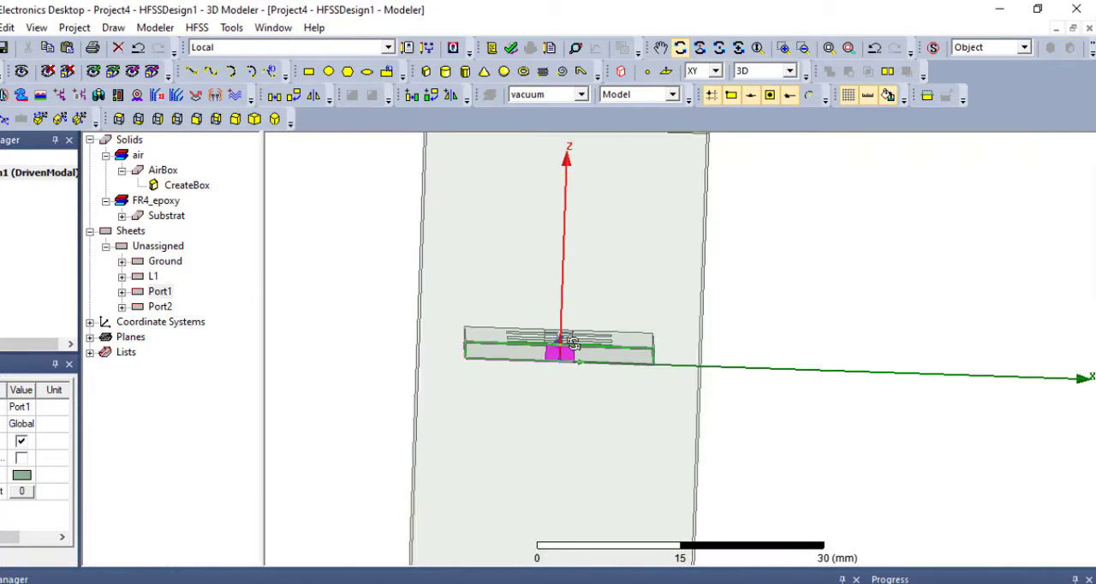
scroll(558, 368, "up", 5)
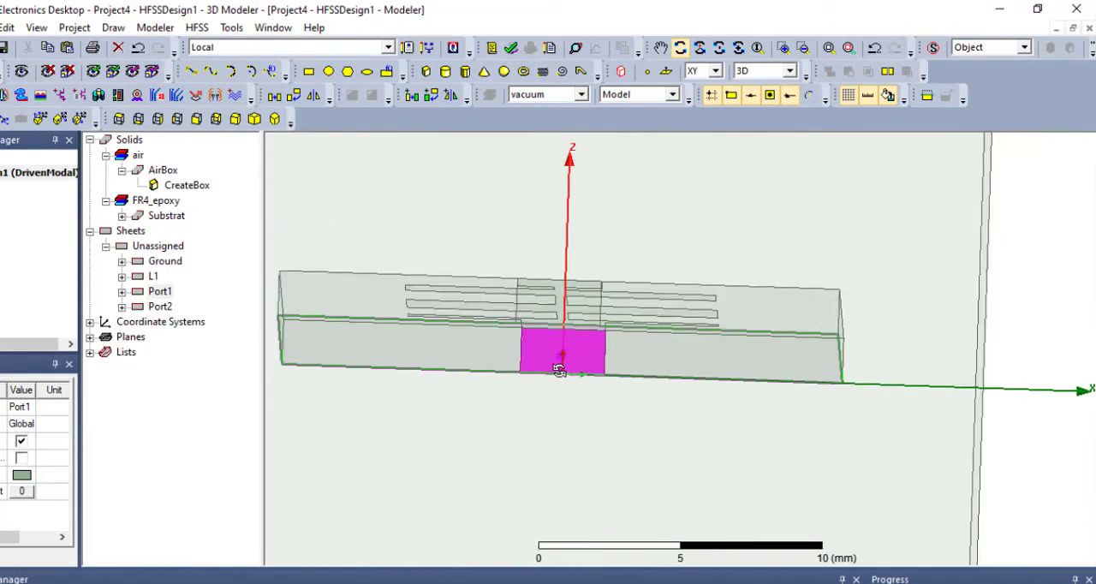
scroll(559, 368, "up", 1)
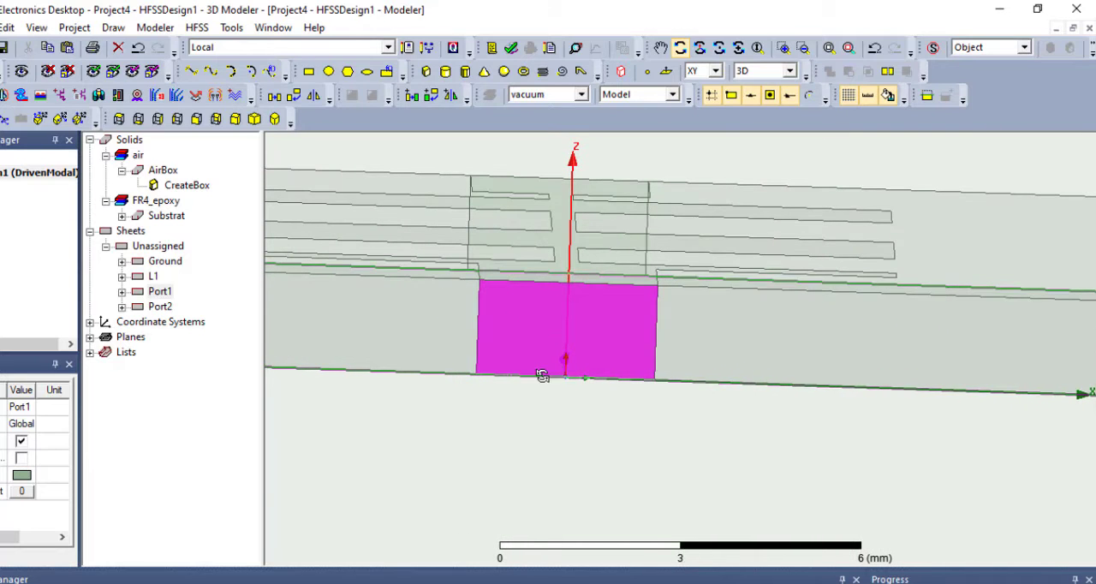
left_click(143, 293)
right_click(155, 294)
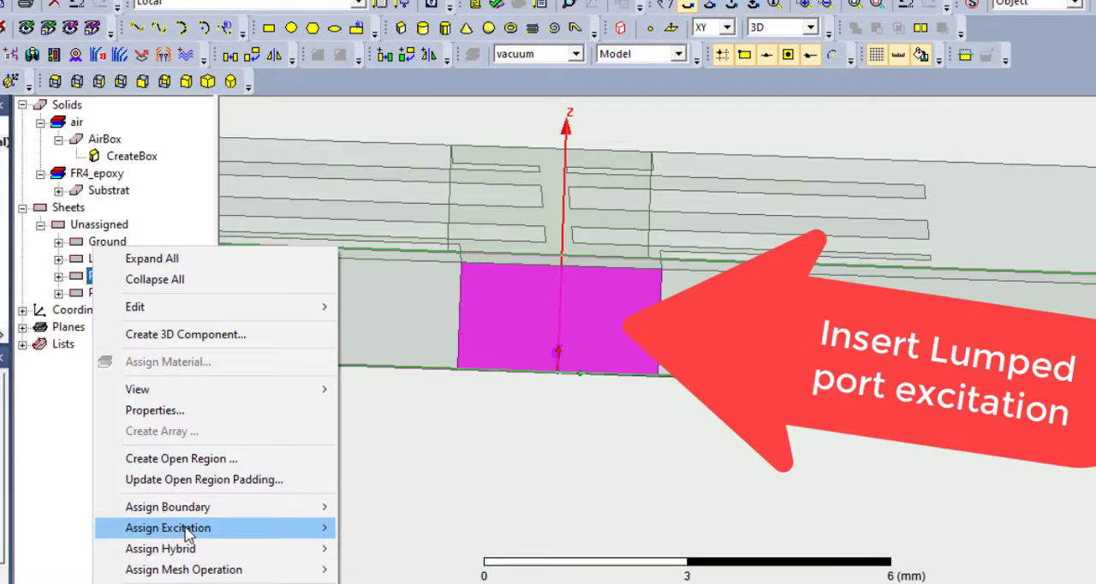
mouse_move(194, 531)
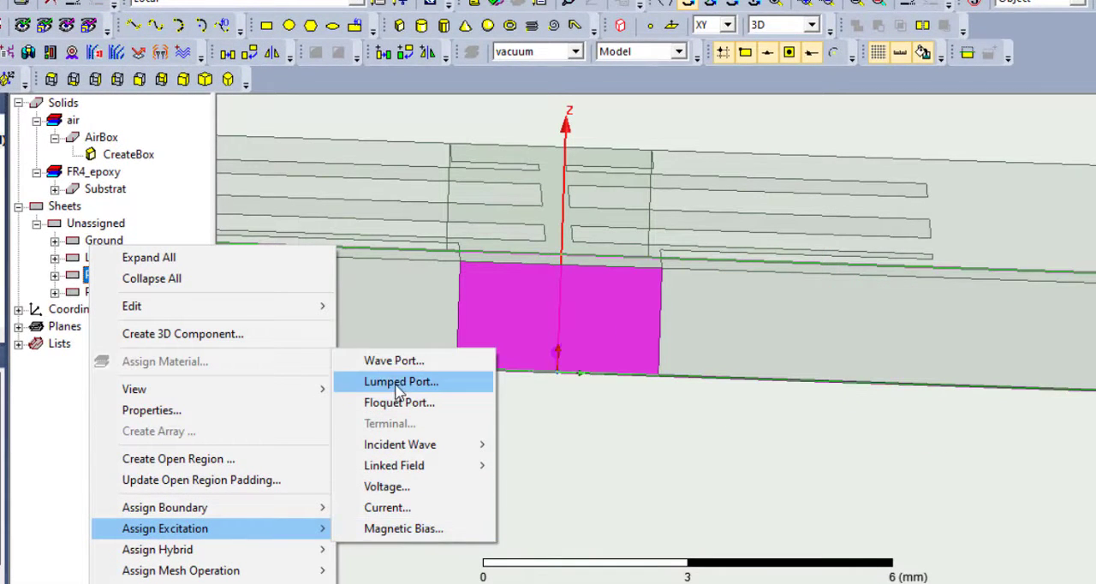
left_click(444, 386)
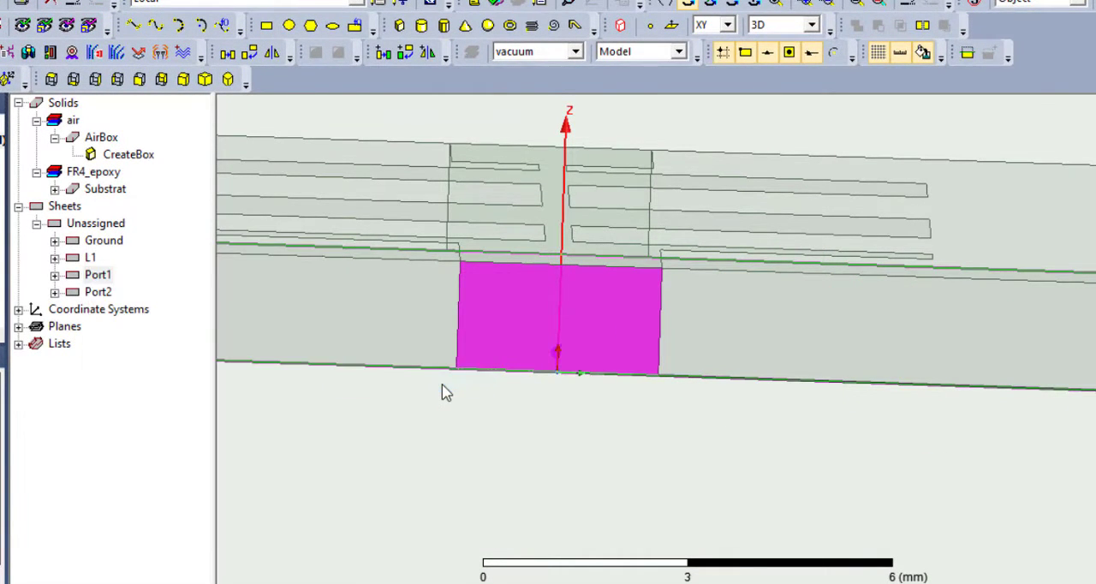
left_click_drag(391, 223, 353, 227)
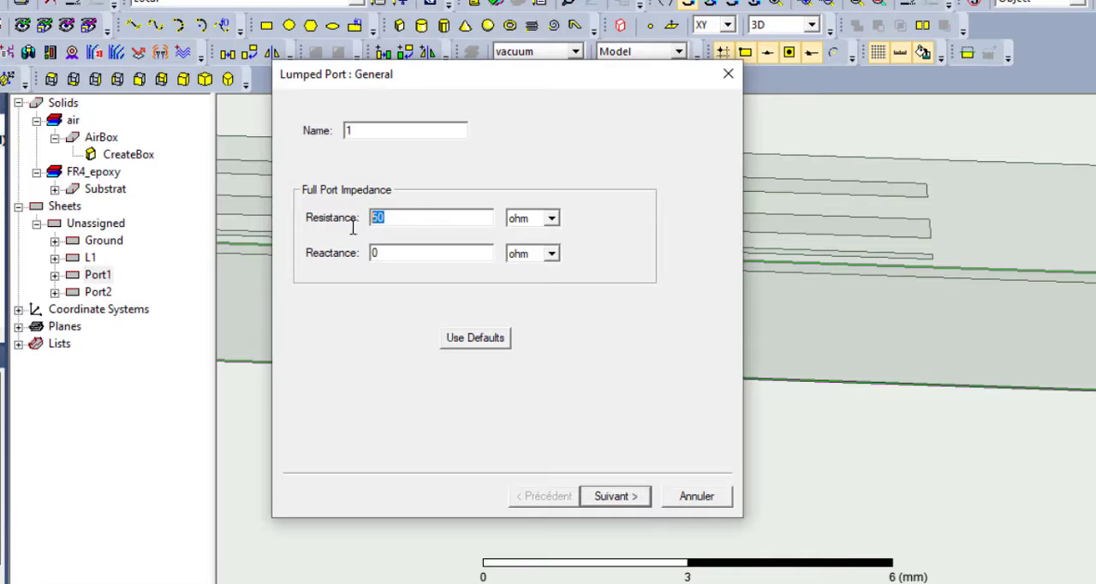
left_click_drag(401, 257, 351, 266)
left_click(612, 497)
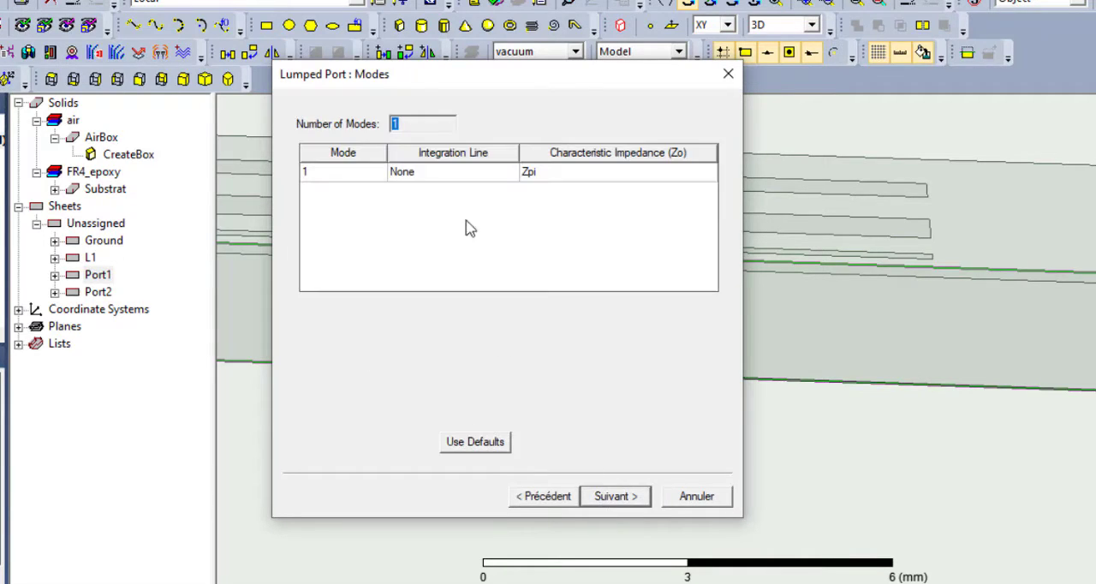
- Draw the port's integration line from its lower edge's midpoint to its upper edge's midpoint, and finish with all modes renormalized to 50 ohm
left_click(439, 180)
left_click(445, 205)
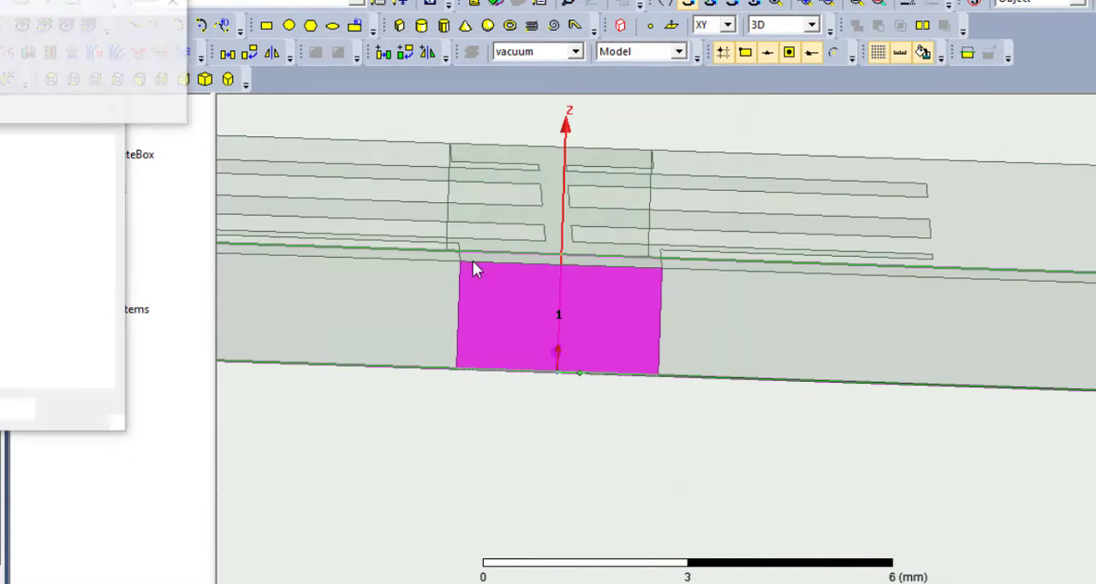
left_click(563, 270)
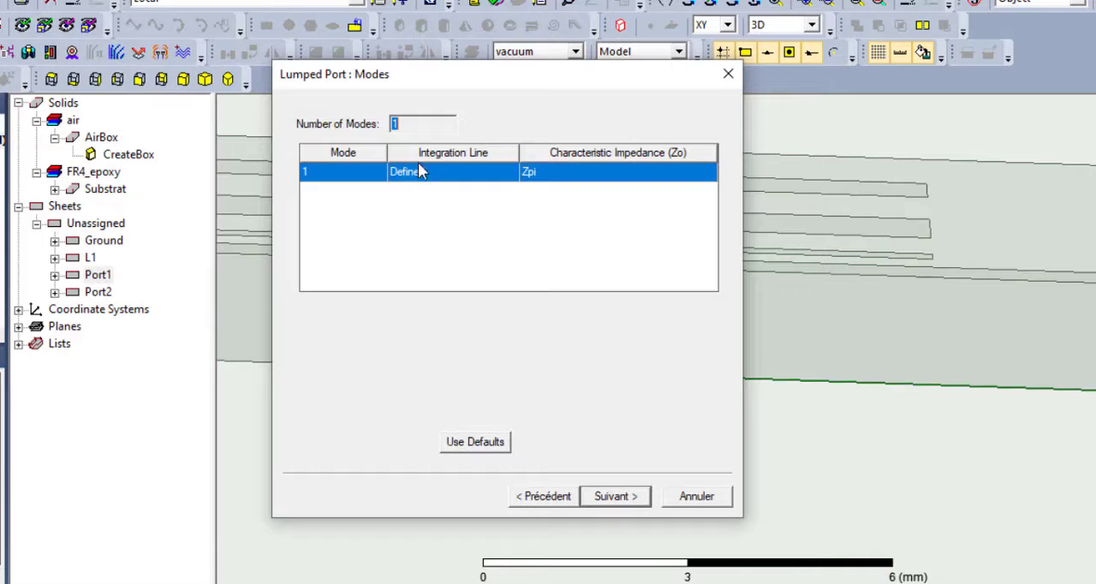
left_click(615, 497)
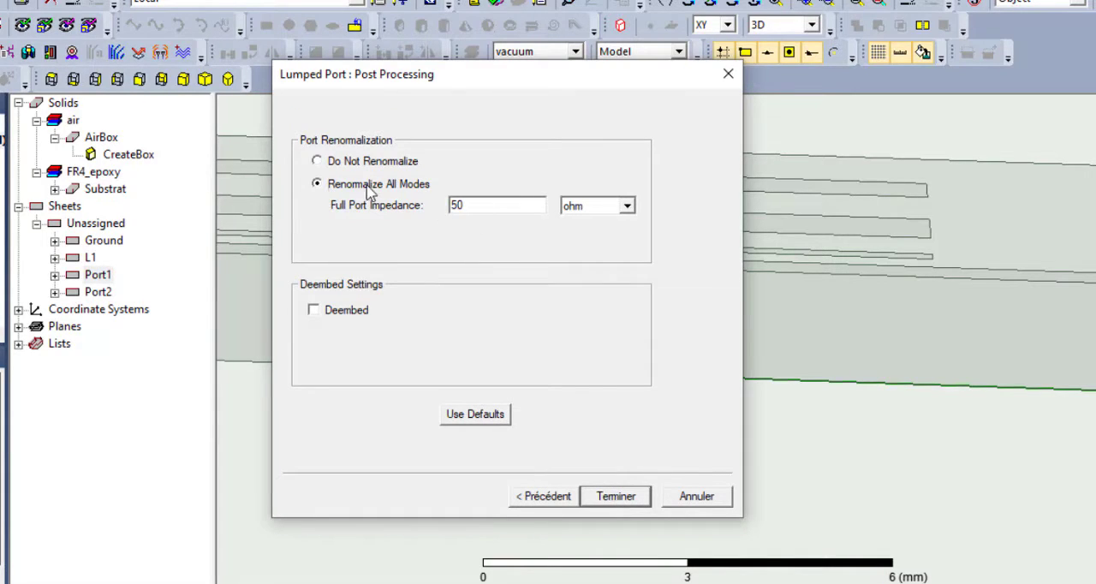
left_click(616, 497)
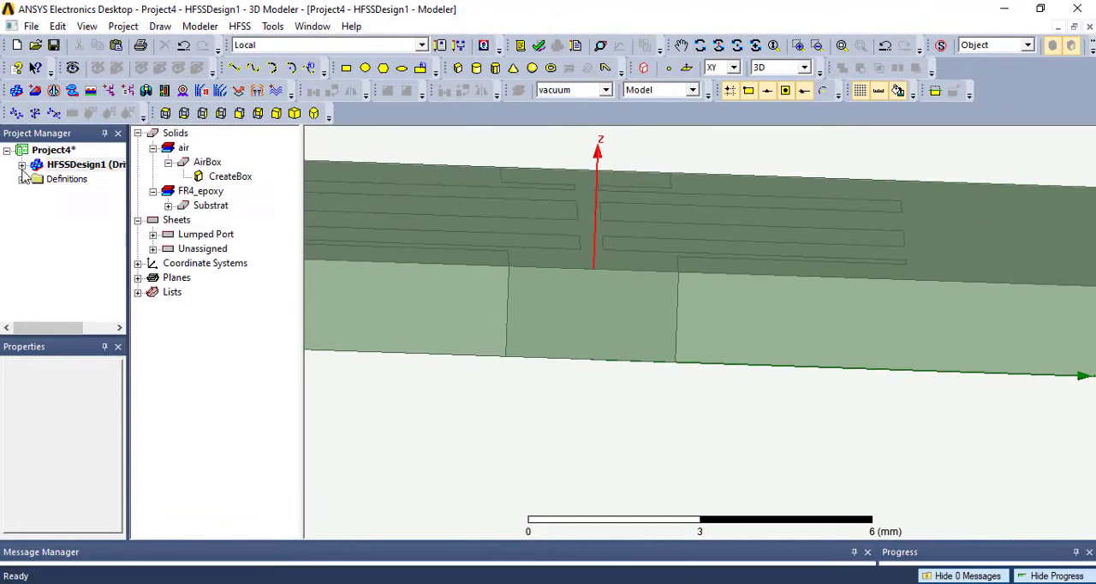
- Examine excitation 1 among the design's excitations and its integration line on the Port1 sheet
left_click(22, 166)
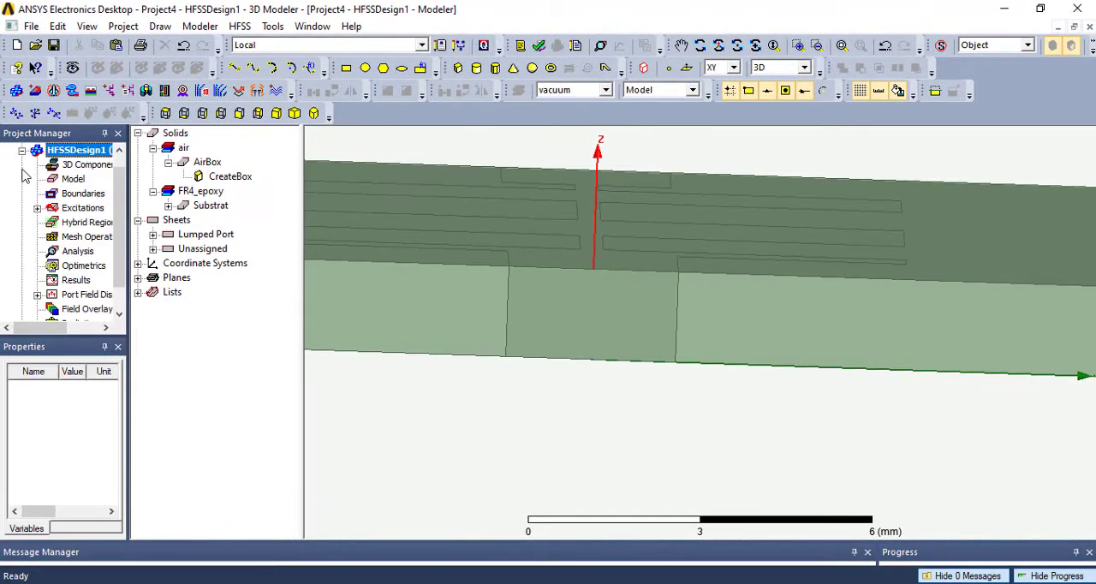
left_click(38, 208)
left_click(73, 222)
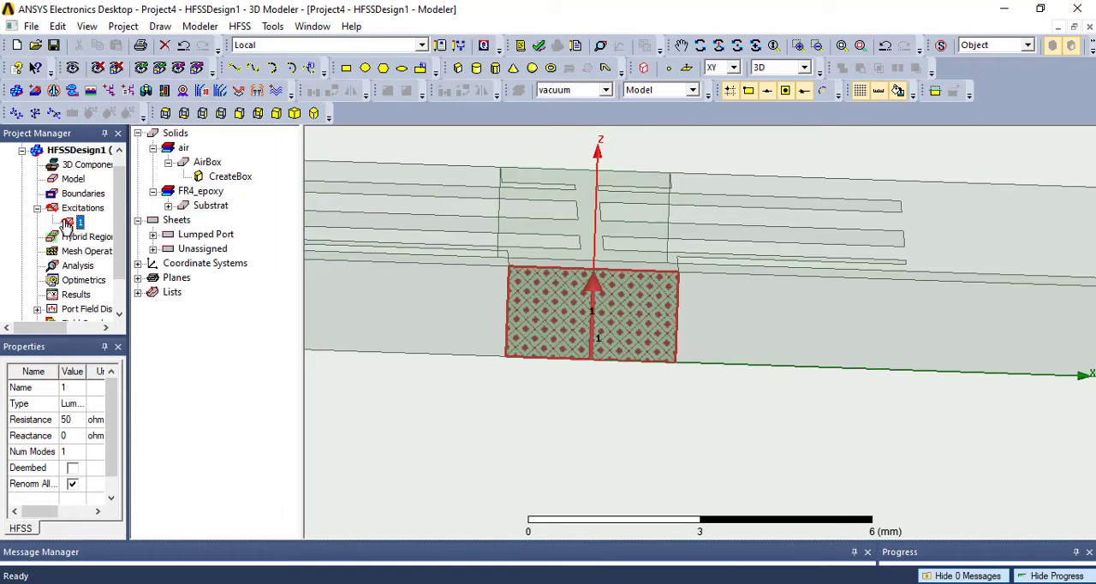
left_click(76, 211)
left_click(73, 222)
scroll(492, 305, "up", 1)
scroll(493, 306, "down", 4)
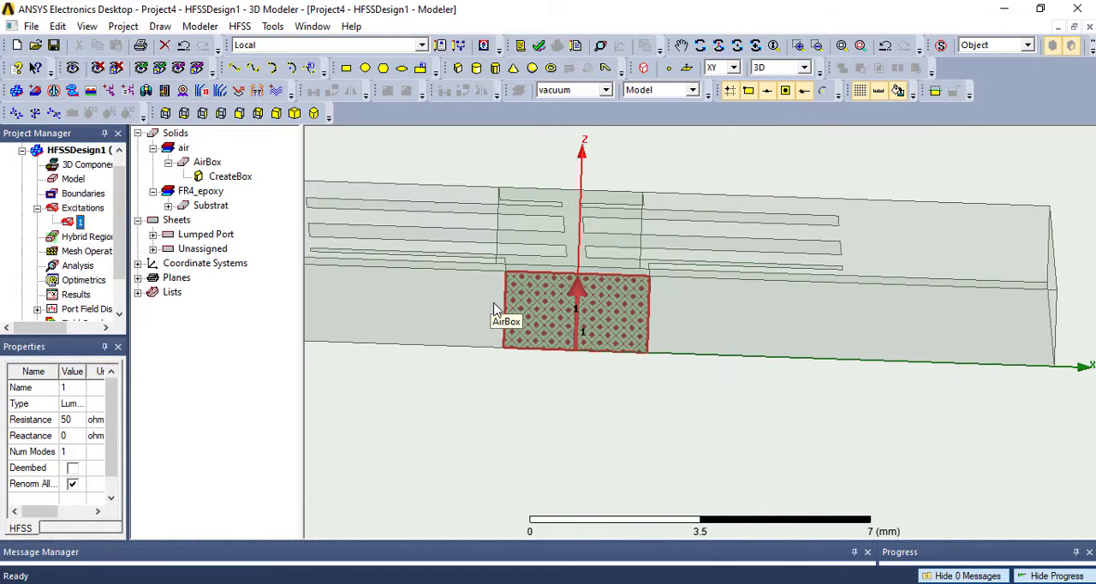
scroll(493, 305, "up", 3)
- Start a lumped port excitation named 2 on the Port2 sheet, keeping 50 ohm resistance and 0 ohm reactance
left_click(843, 45)
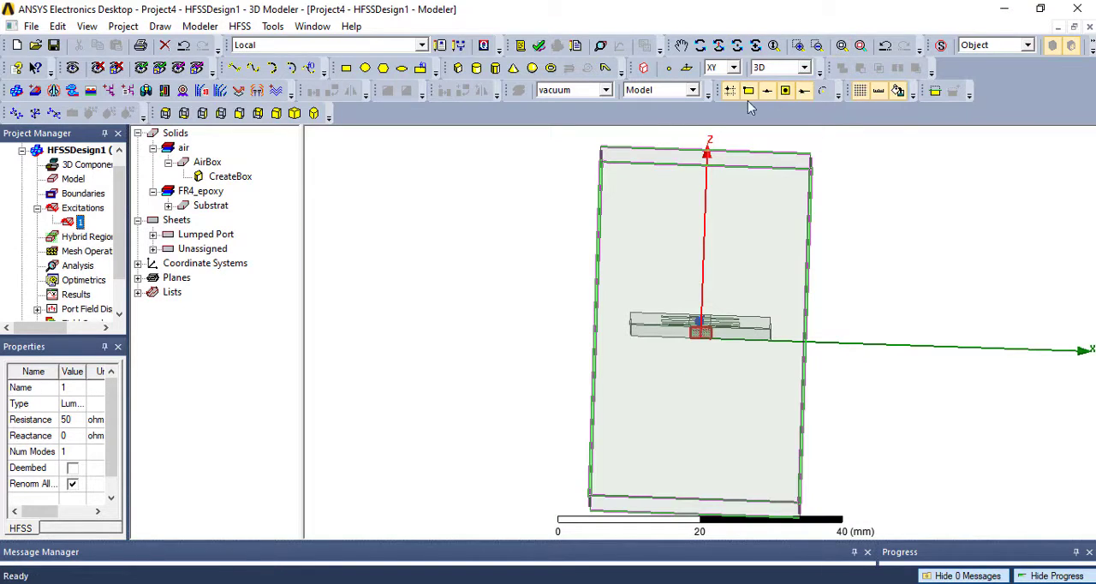
left_click(699, 46)
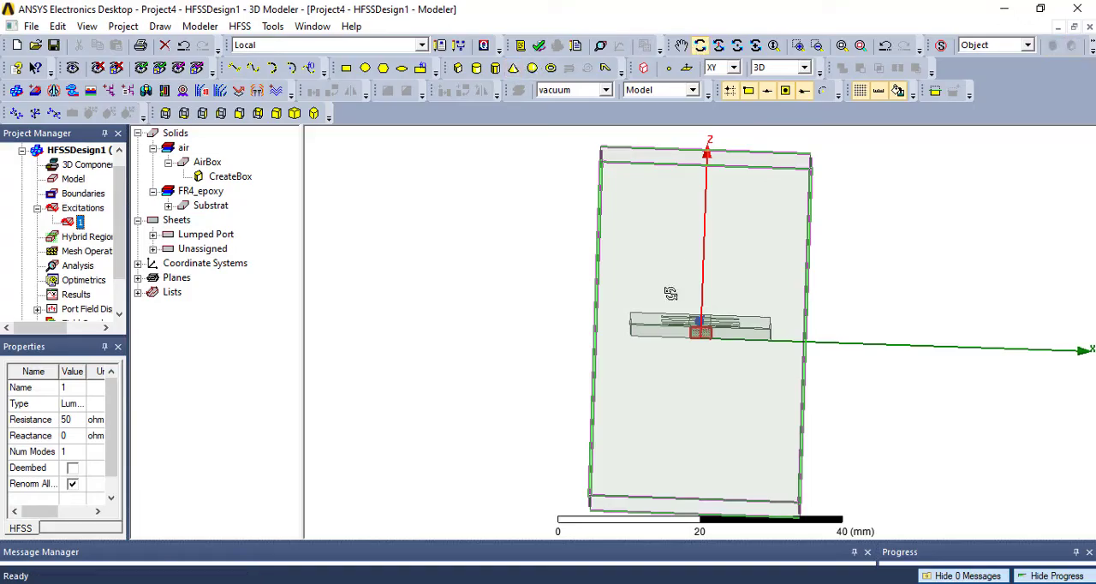
left_click_drag(662, 300, 937, 314)
scroll(707, 379, "up", 5)
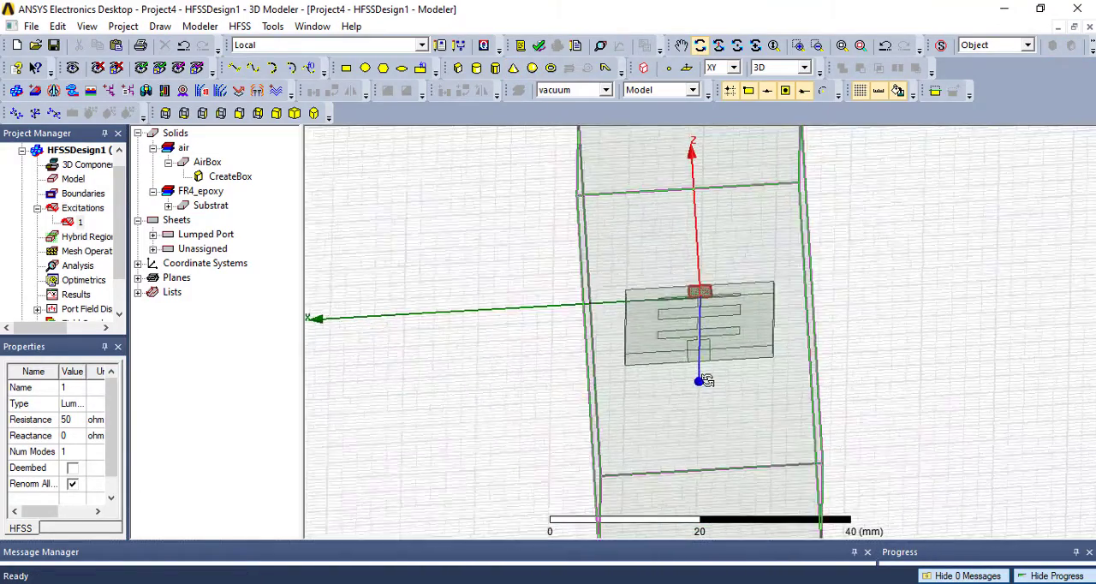
scroll(707, 355, "up", 5)
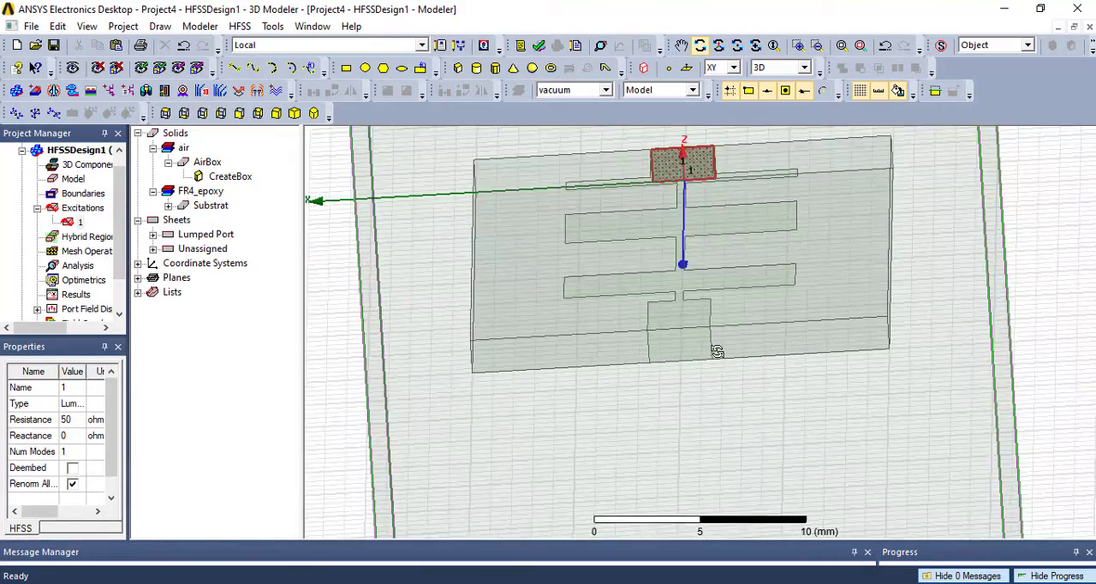
scroll(717, 351, "up", 2)
mouse_move(717, 353)
left_mouse_down()
mouse_move(727, 346)
mouse_move(719, 338)
left_mouse_up()
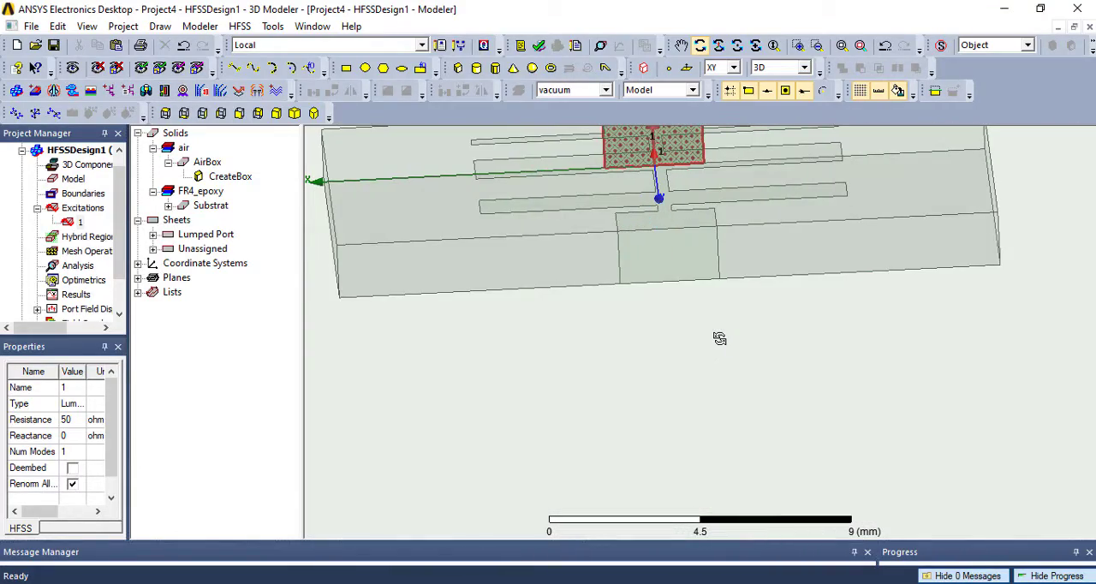
left_click(153, 249)
left_click(197, 293)
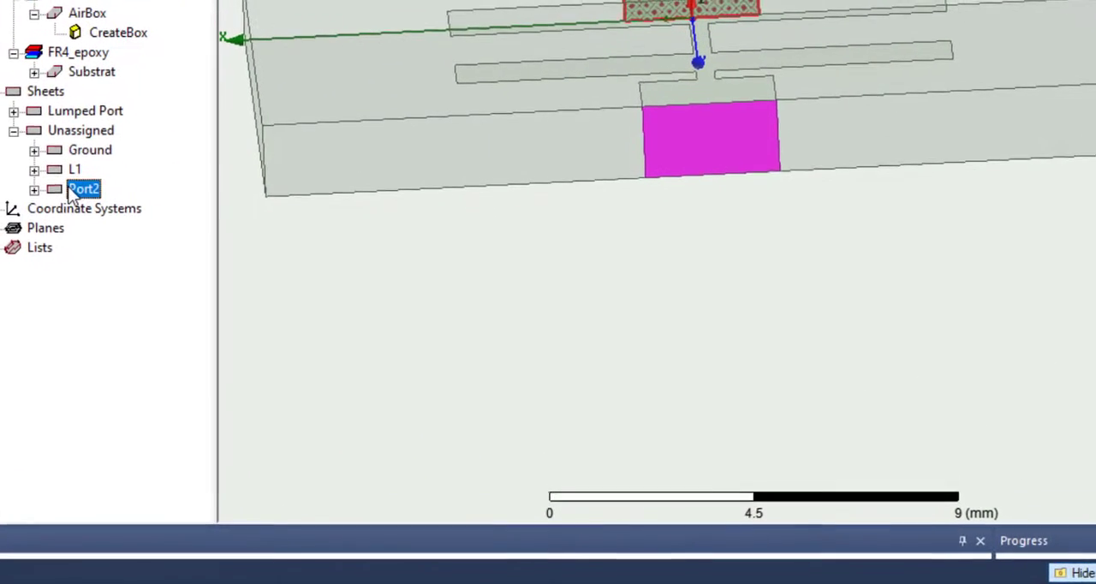
right_click(197, 294)
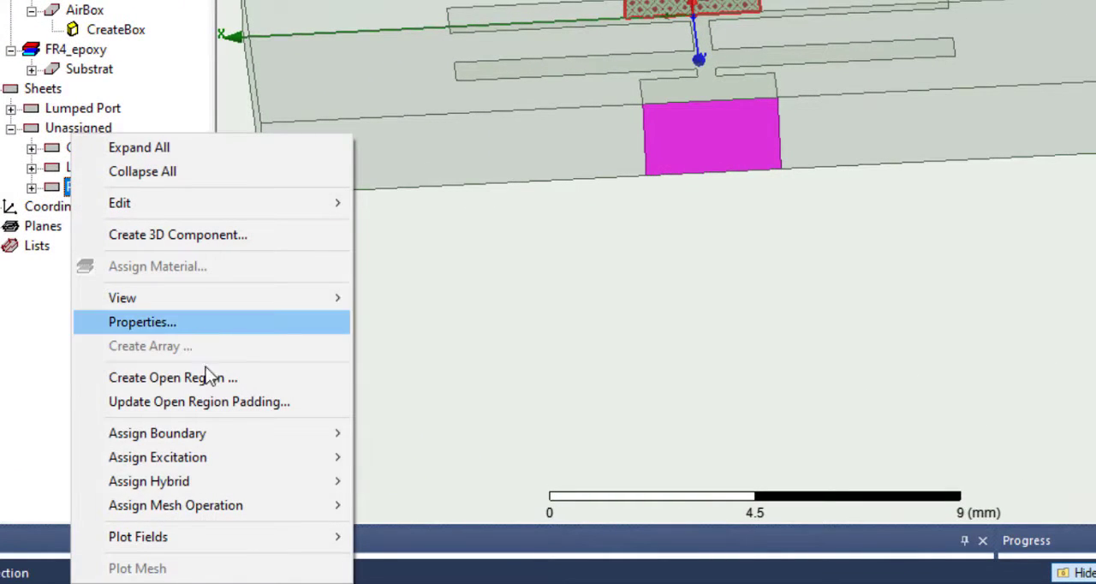
mouse_move(240, 461)
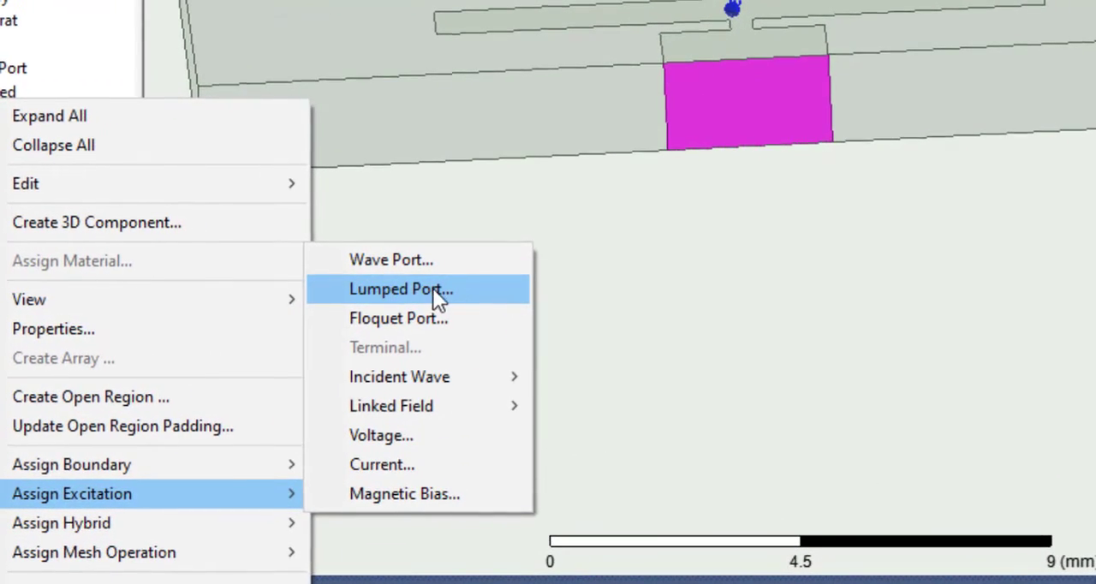
left_click(432, 288)
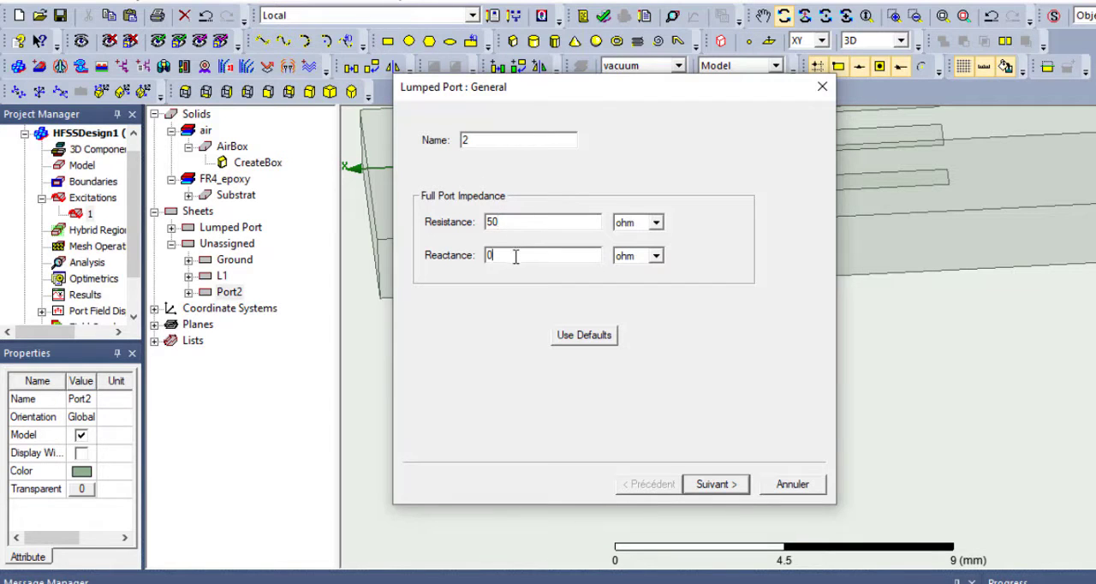
left_click(730, 485)
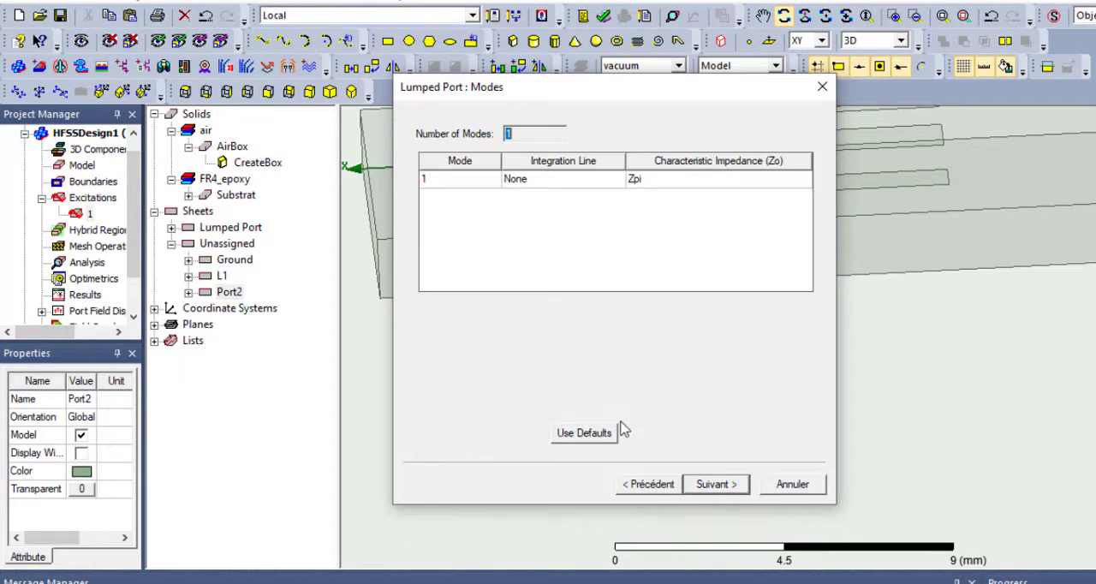
- Draw Port2's integration line from its lower edge's midpoint to its upper edge's midpoint, and finish with all modes renormalized to 50 ohm
left_click(540, 181)
left_click(549, 210)
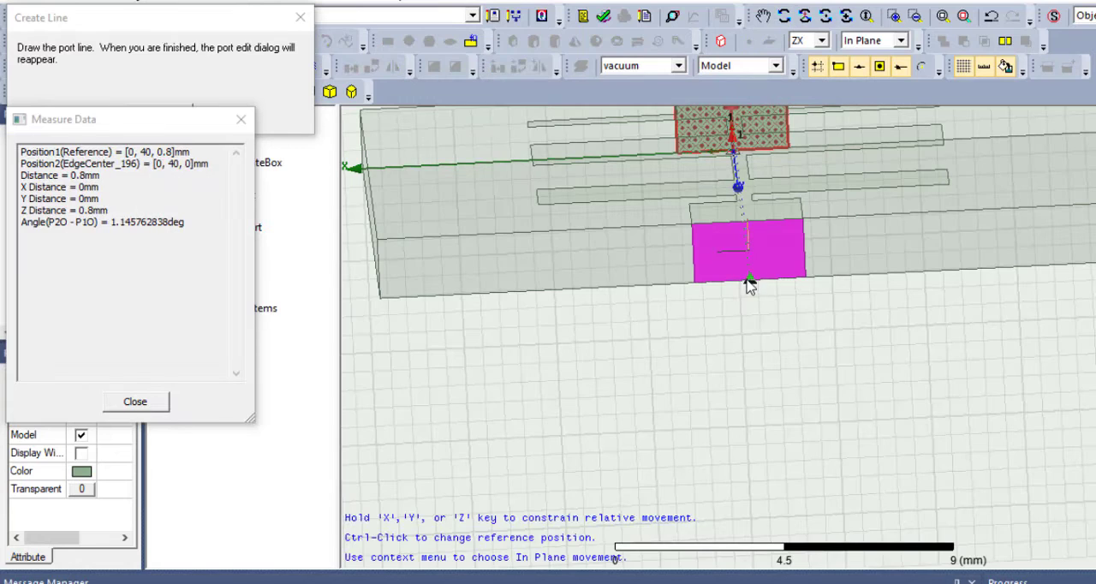
left_click(750, 280)
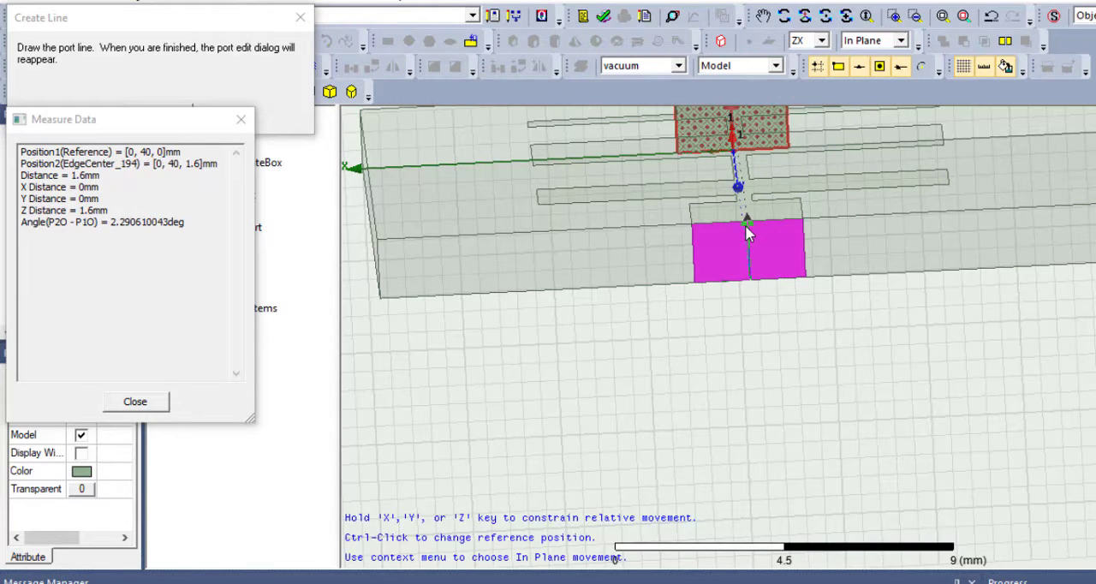
left_click(745, 225)
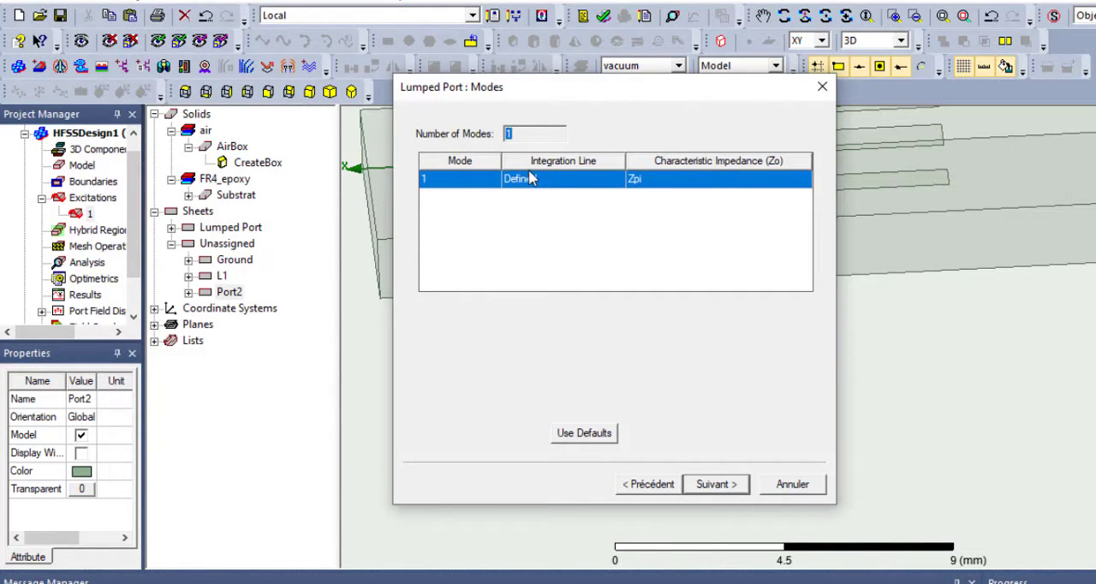
left_click(710, 484)
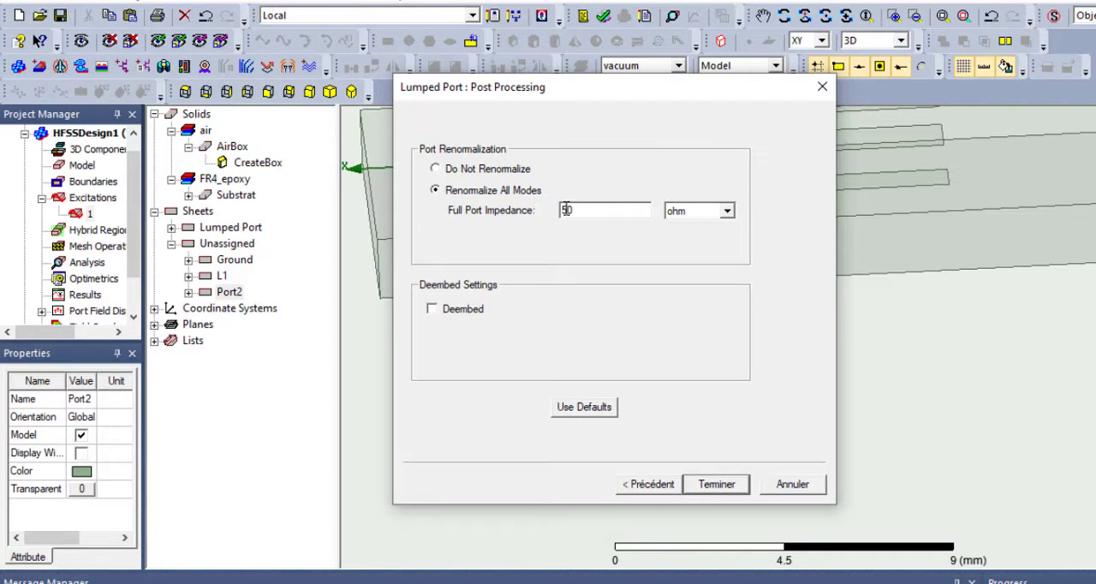
left_click(725, 485)
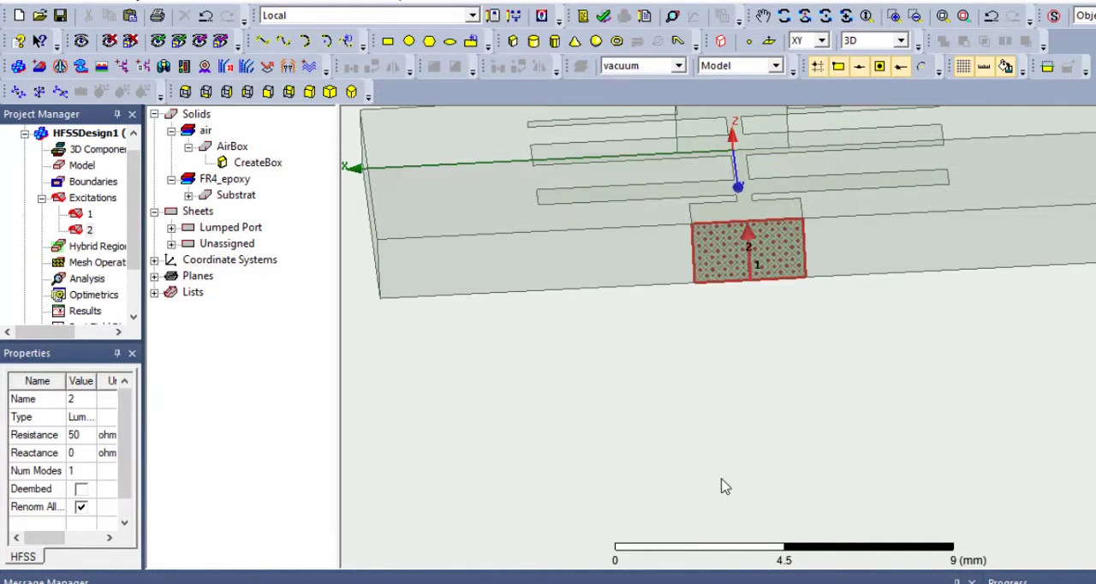
- Examine excitations 1 and 2 and their integration lines on the two port sheets
left_click(89, 215)
left_click(89, 230)
scroll(595, 441, "down", 2)
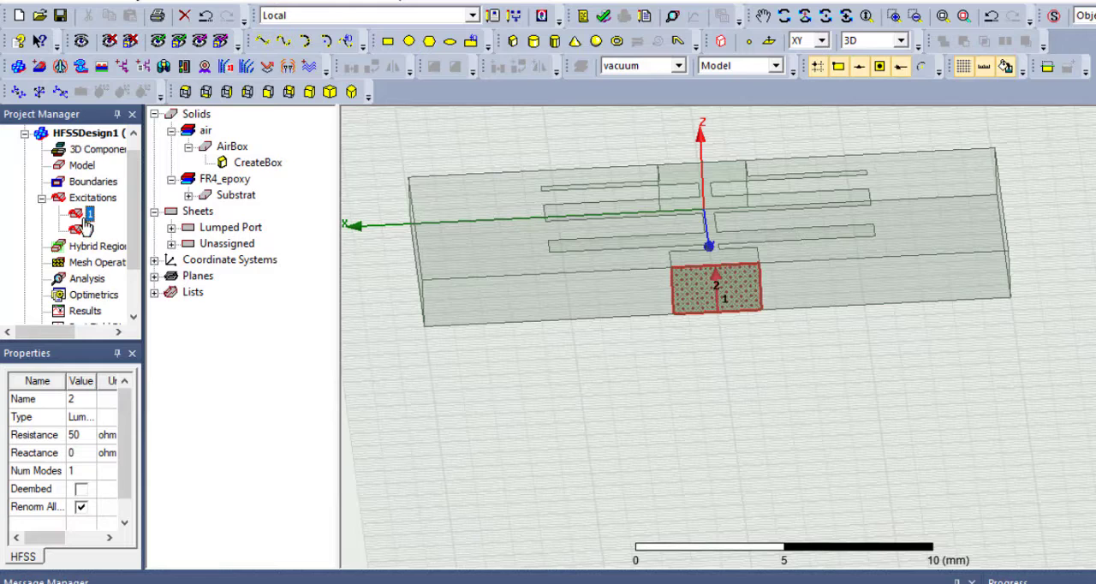
left_click(87, 214)
left_click(86, 232)
- Assign a Perfect E boundary named L1_PEC to the L1 sheet, without an infinite ground plane
left_click(172, 244)
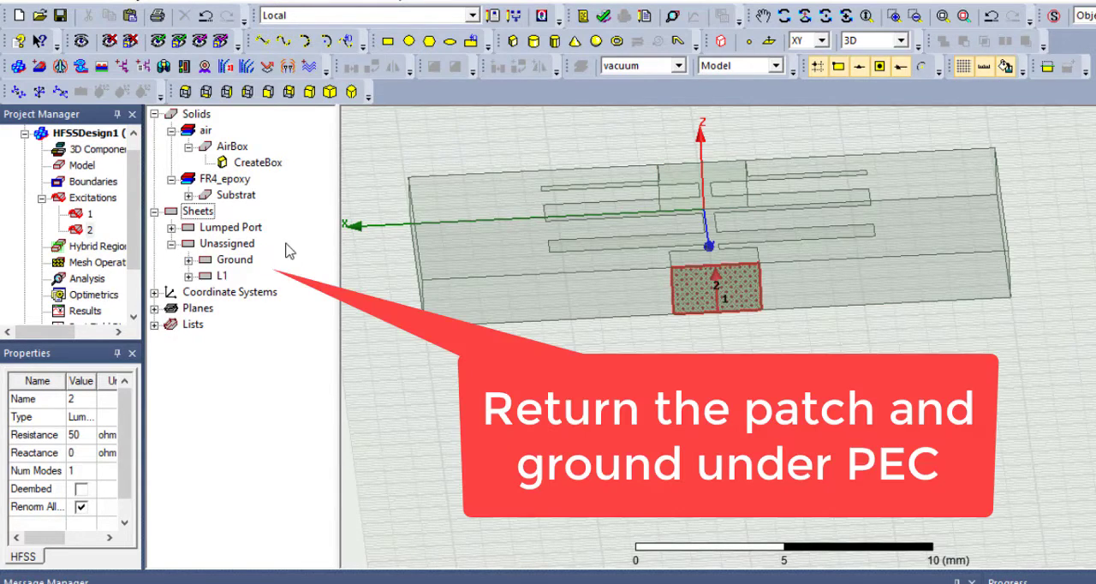
scroll(653, 249, "down", 3)
left_click(221, 275)
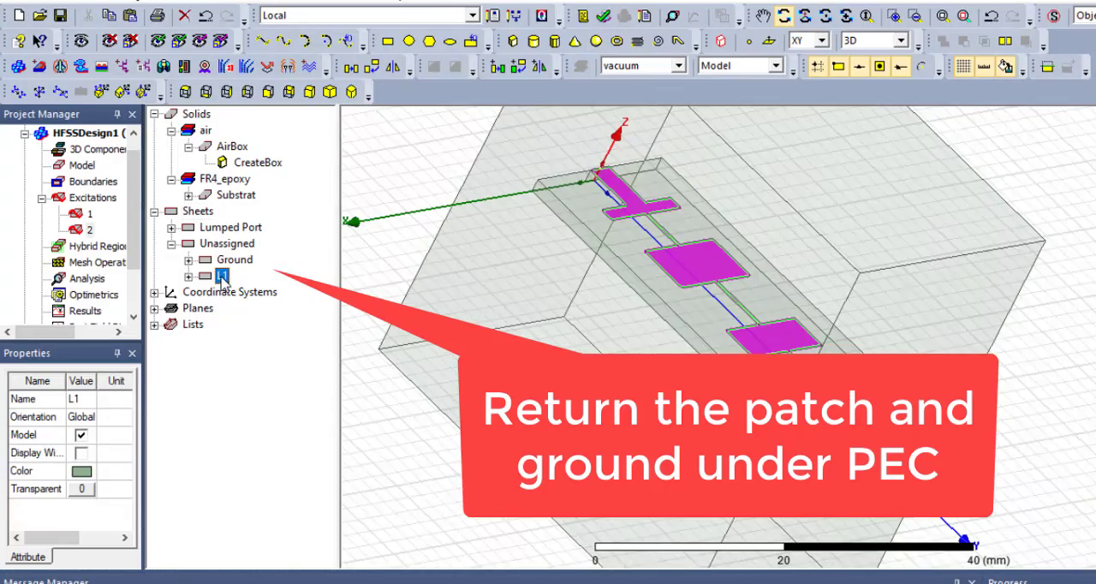
right_click(219, 279)
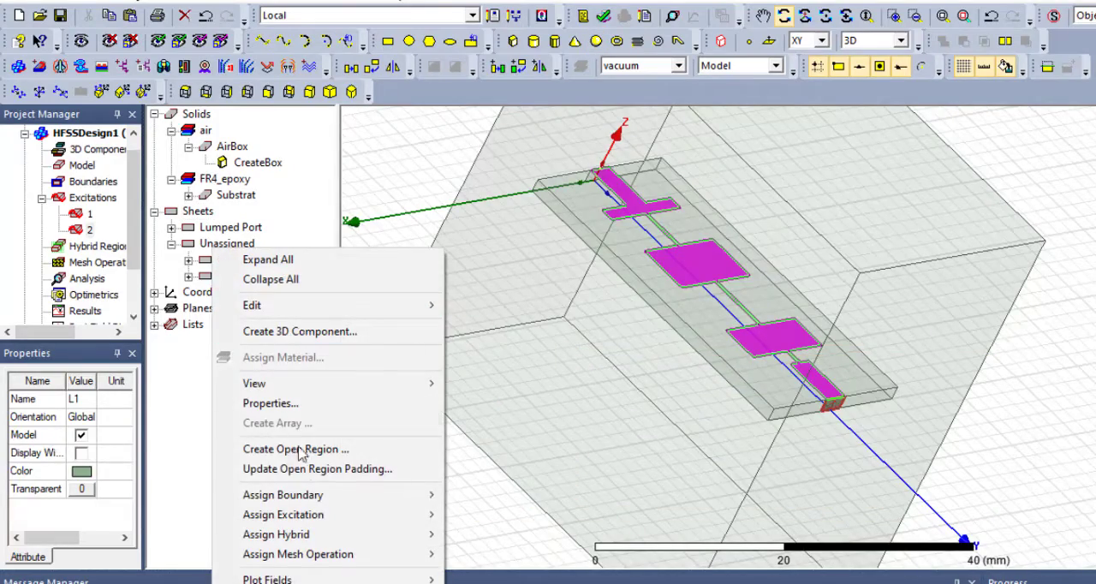
mouse_move(299, 497)
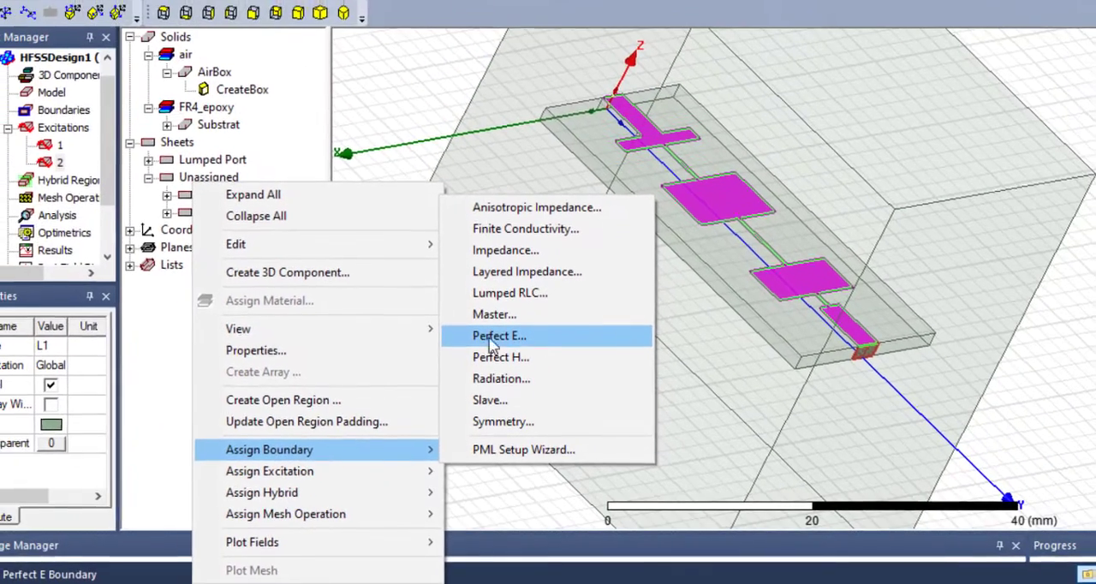
left_click(492, 339)
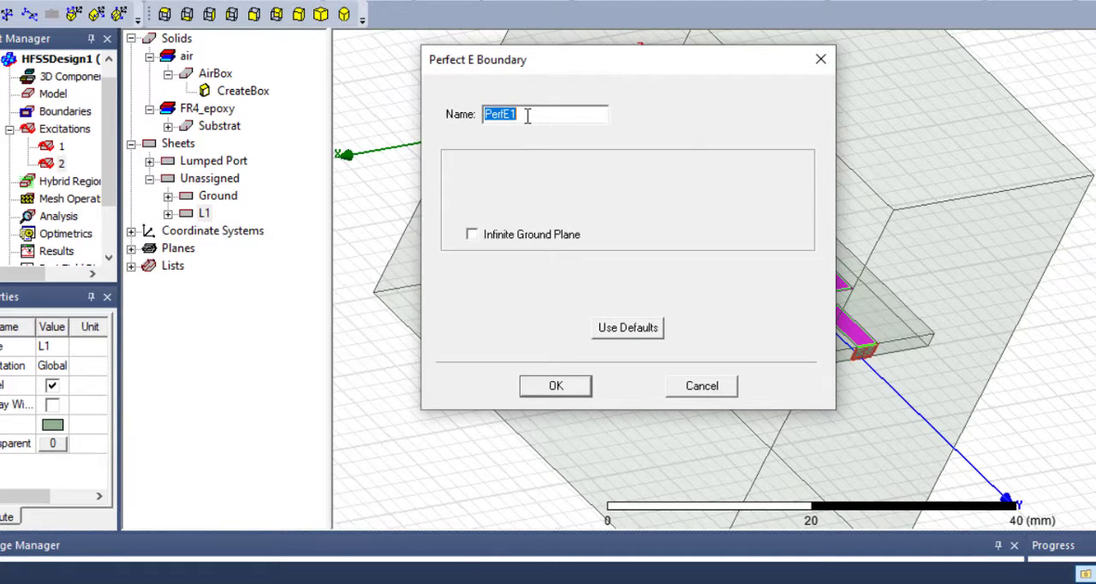
type("L1_")
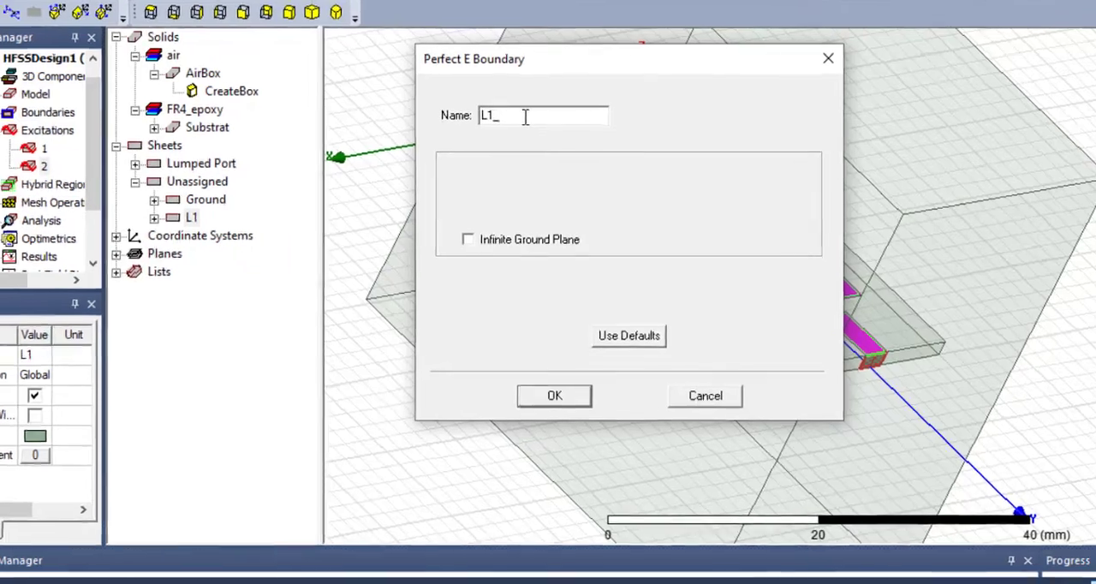
type("PEC")
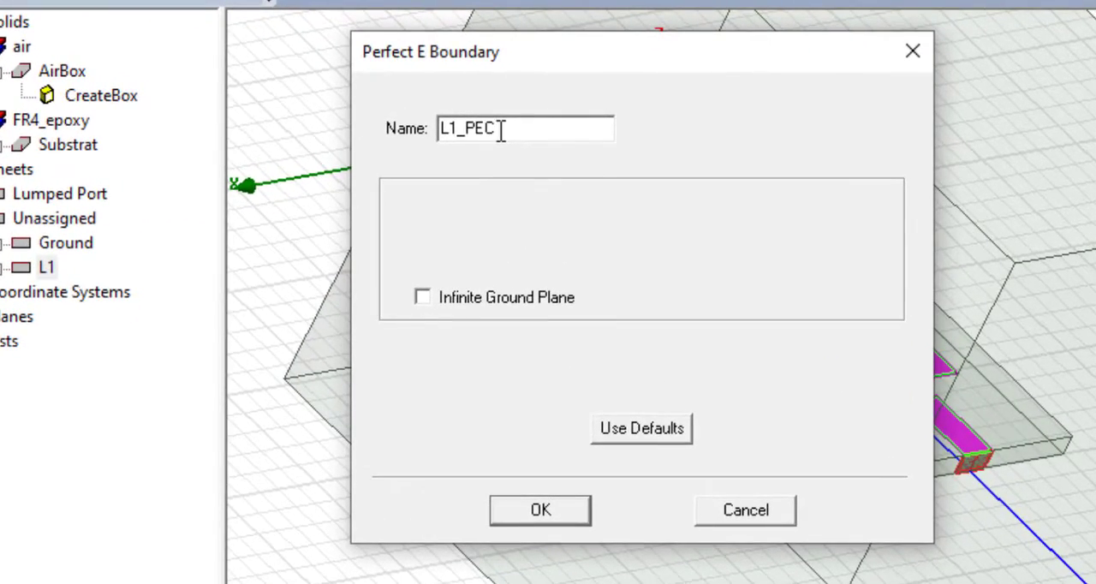
left_click(547, 507)
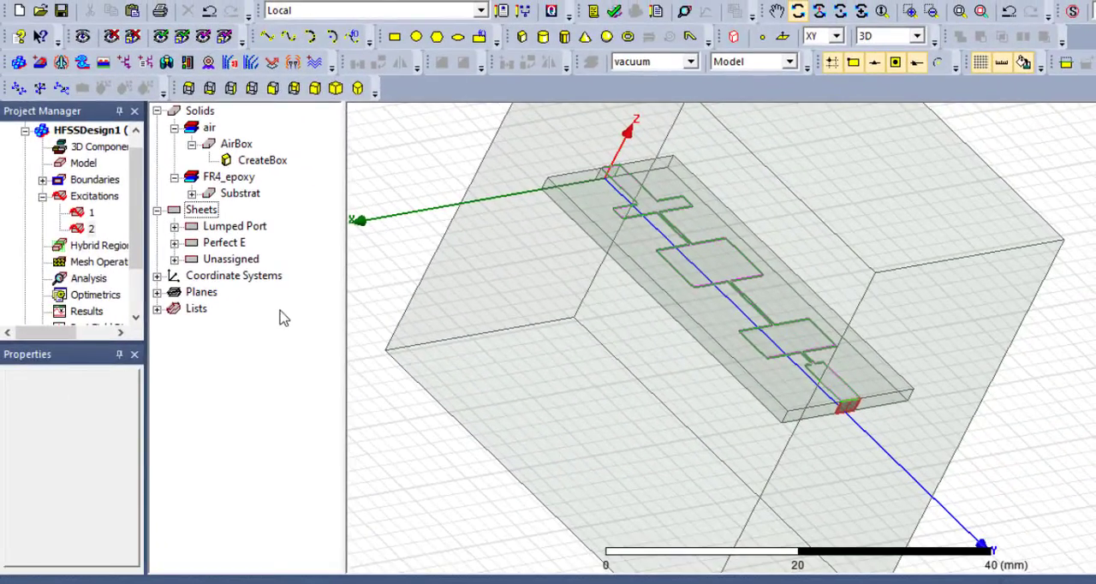
- Examine the L1_PEC boundary among the design's boundaries and its coverage of the microstrip sheet
left_click(43, 180)
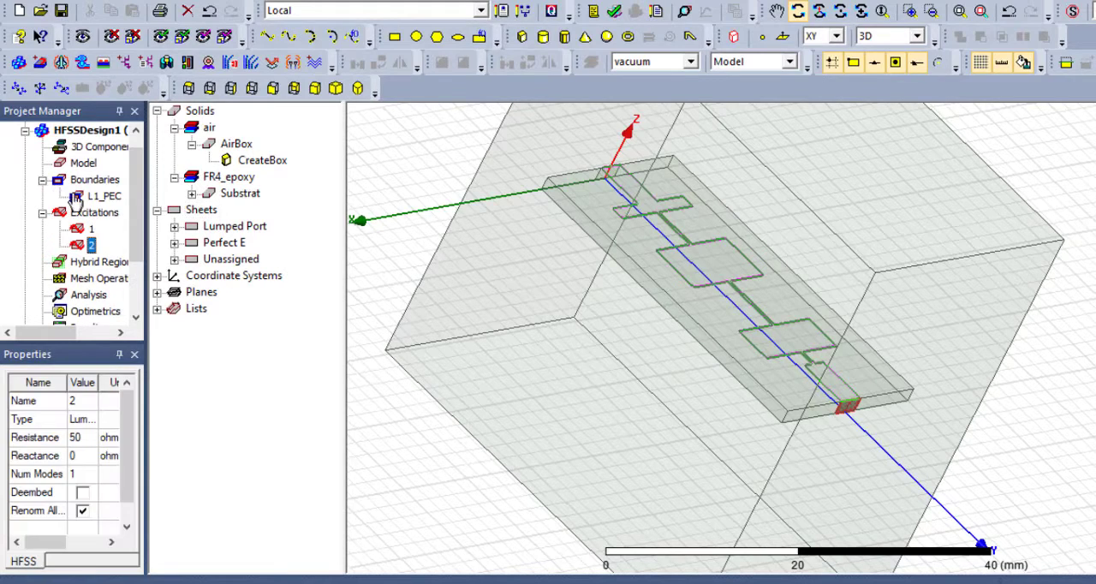
left_click(91, 197)
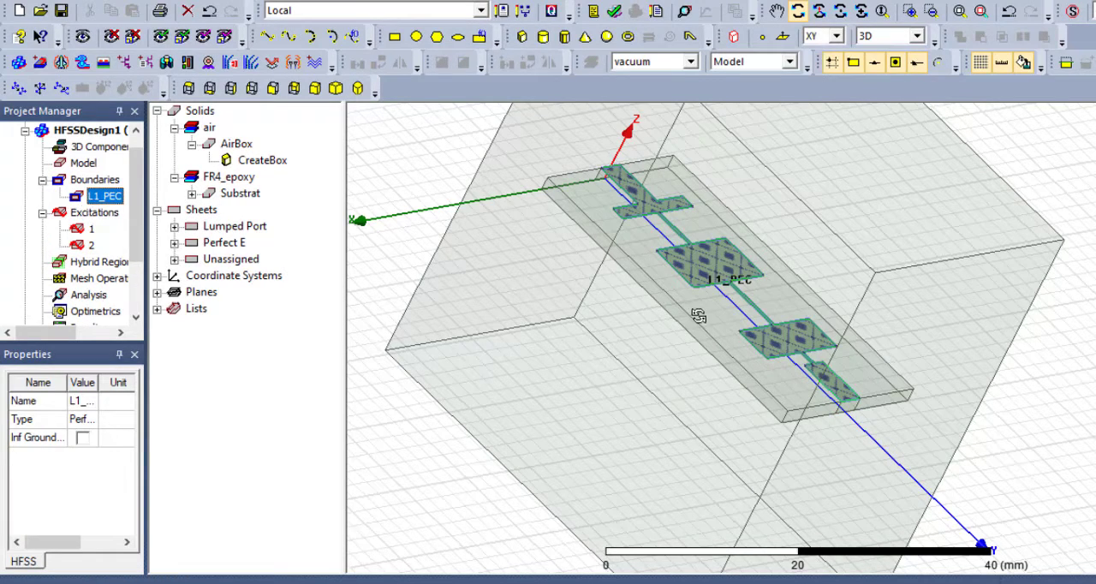
left_click_drag(697, 316, 719, 303)
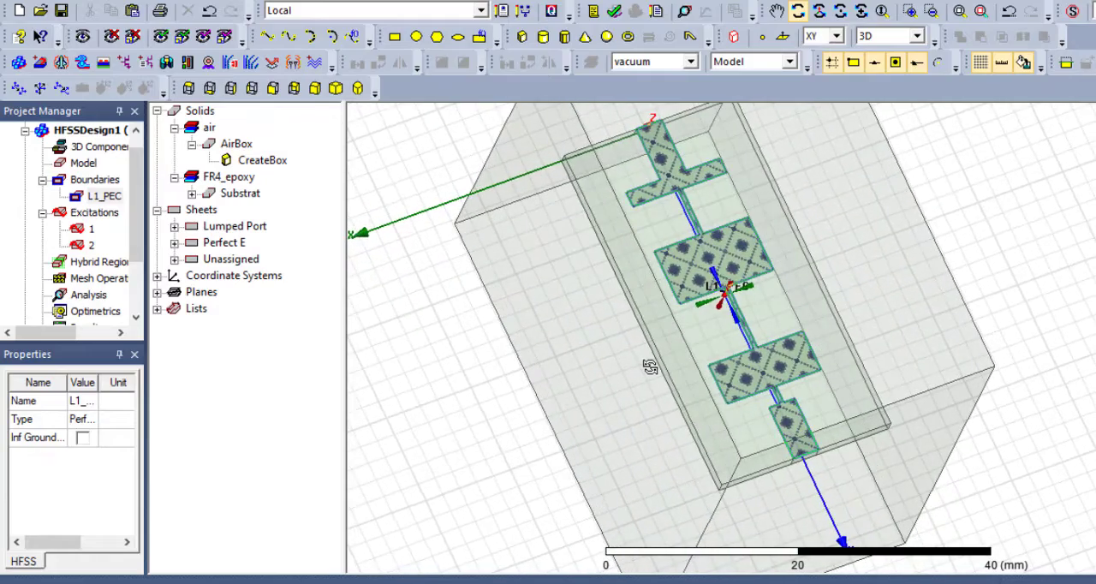
- Assign a Perfect E boundary named Ground_PEC to the Ground sheet, without an infinite ground plane
left_click(174, 259)
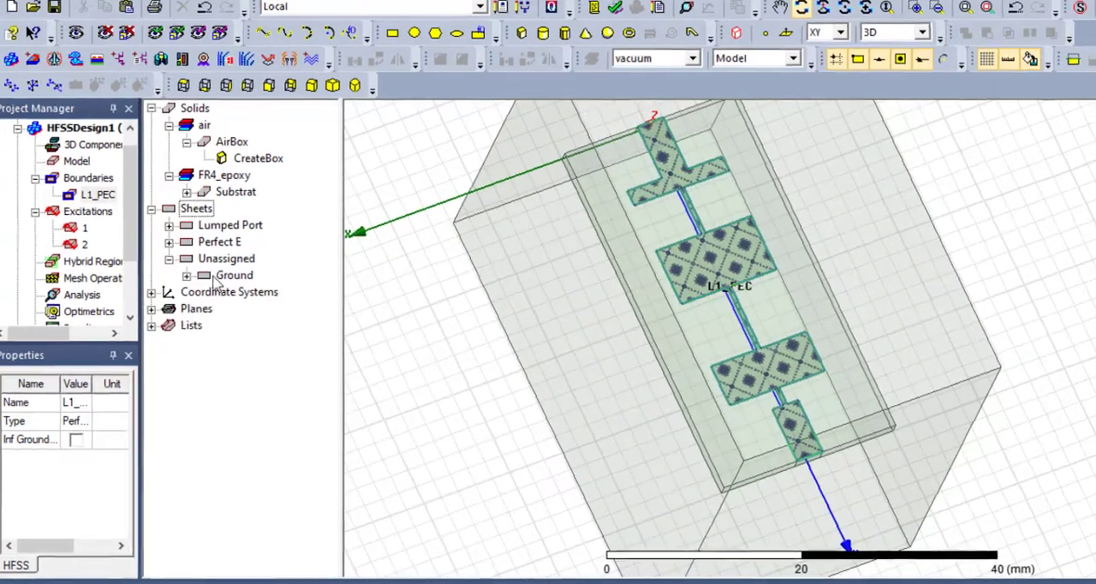
left_click(226, 276)
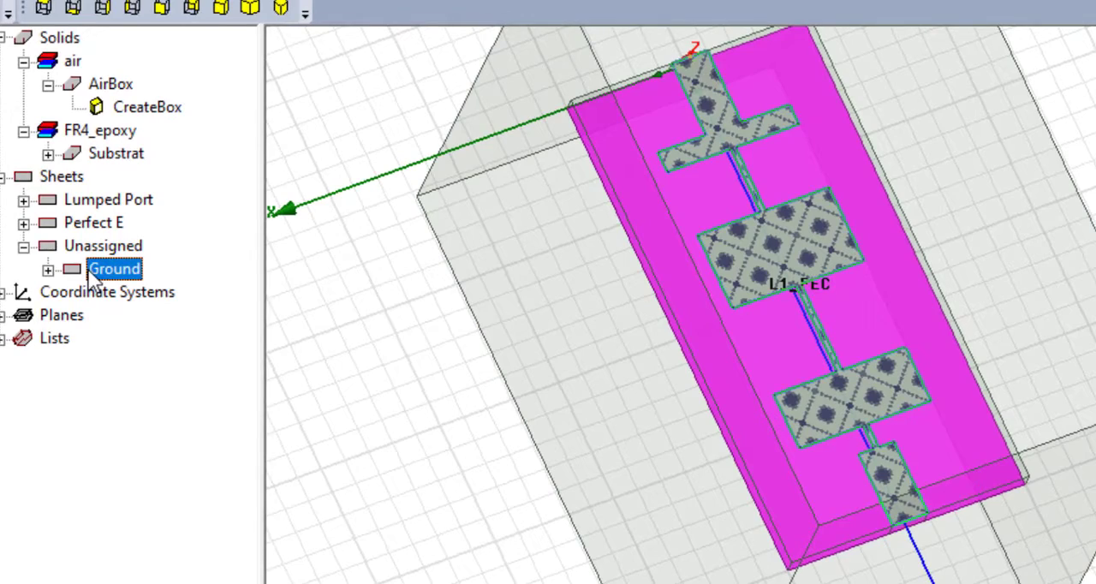
right_click(92, 280)
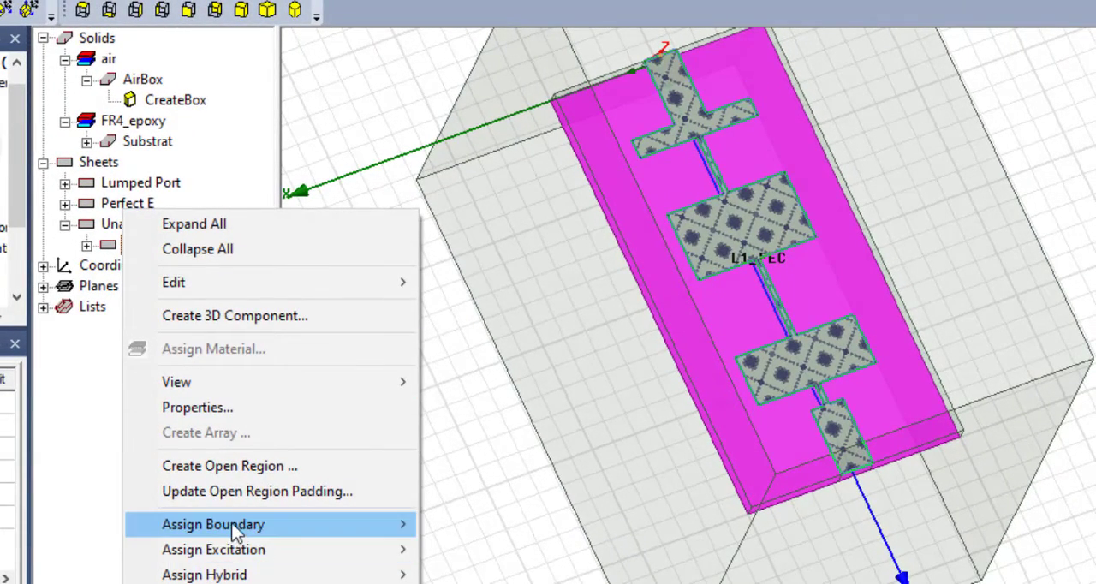
mouse_move(230, 528)
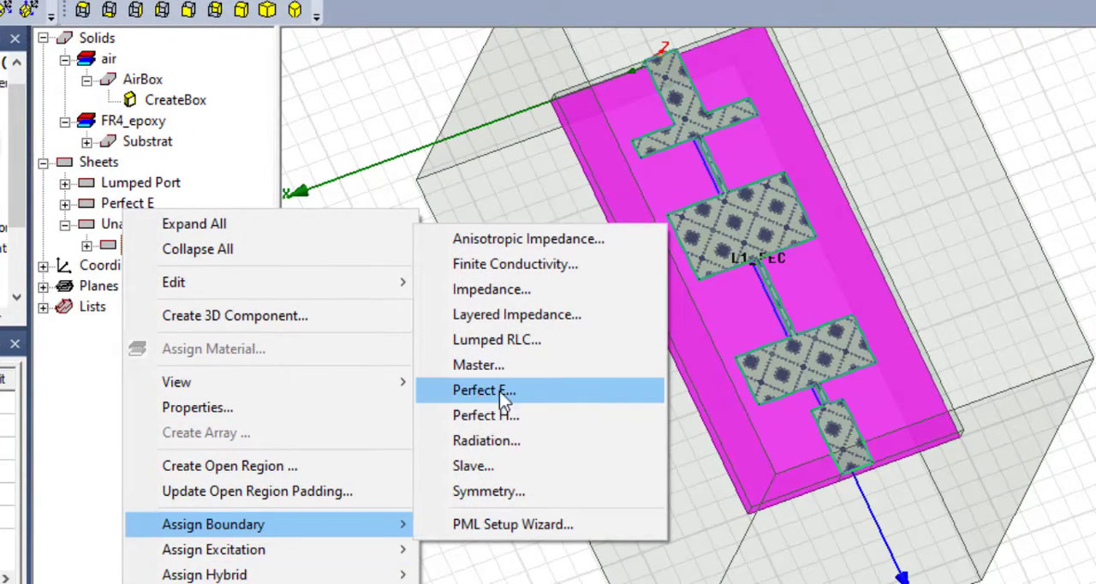
left_click(532, 390)
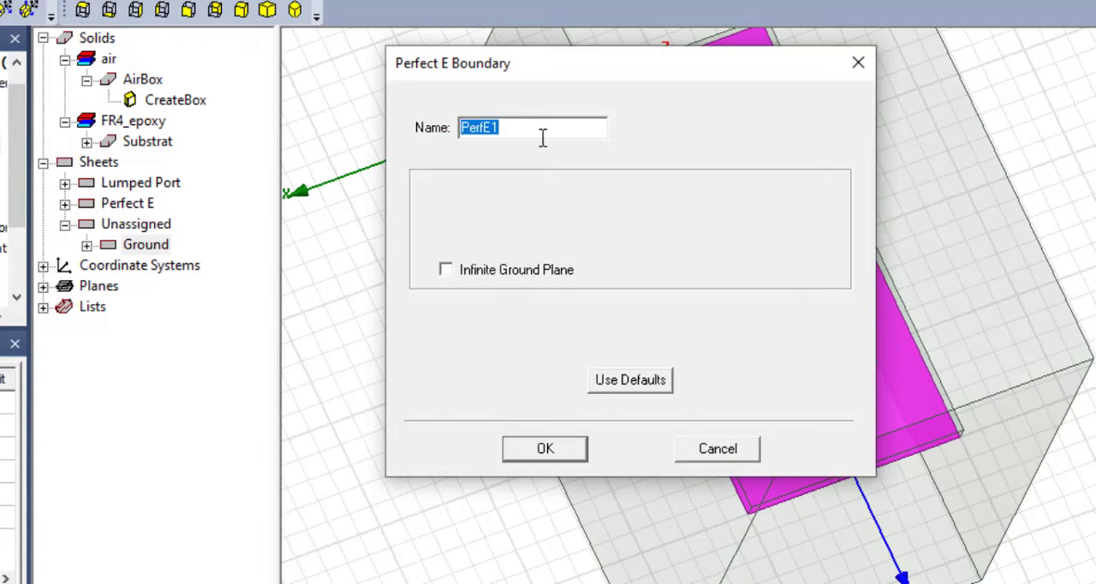
type("Ground_PEC")
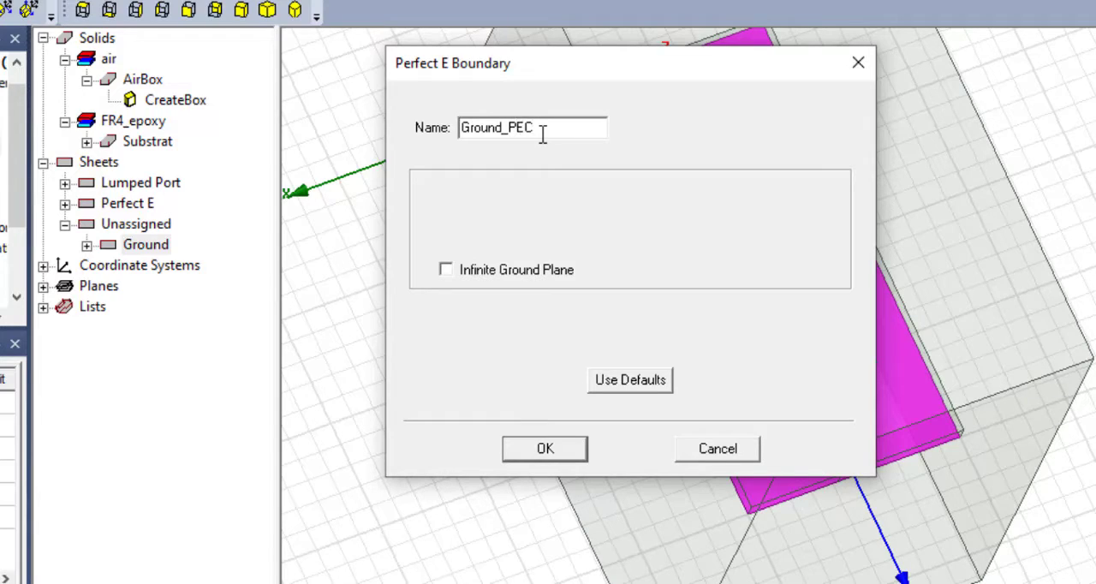
left_click(558, 446)
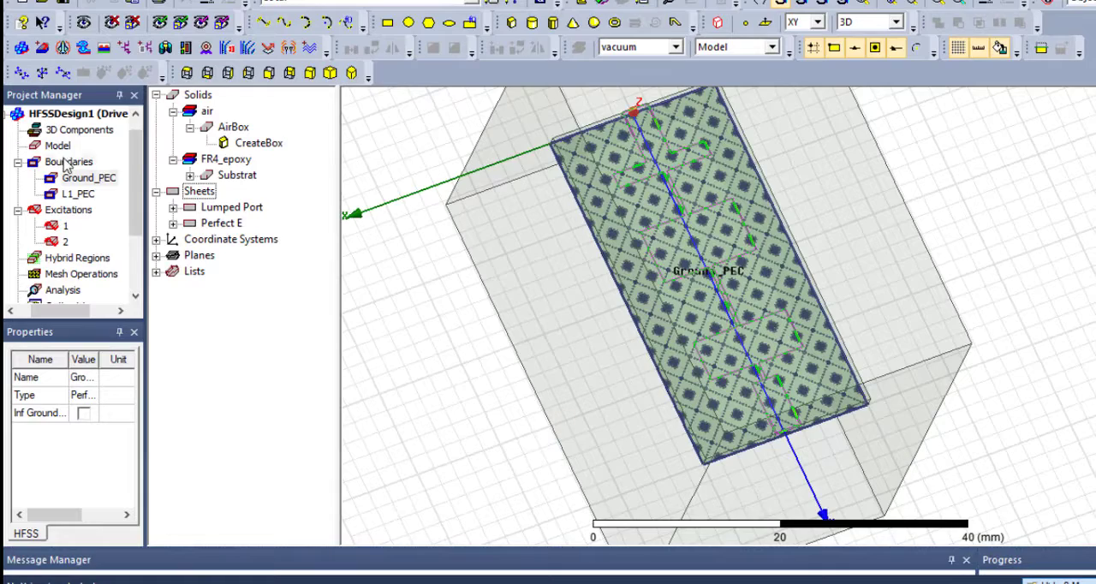
left_click(15, 151)
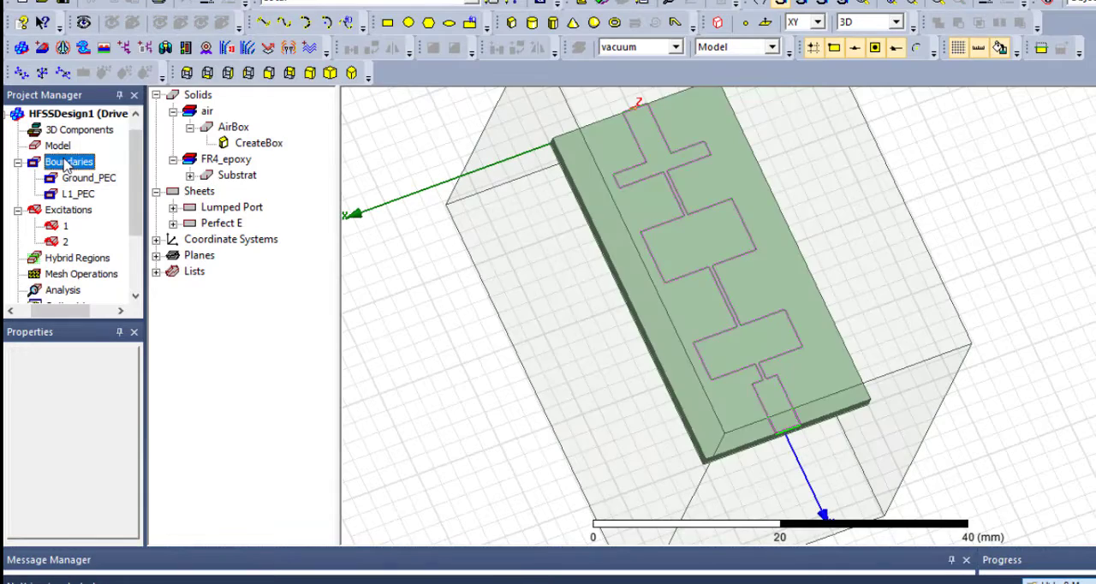
- Examine the coverage of the Ground_PEC and L1_PEC boundaries from different view angles
middle_click_drag(673, 407, 634, 426)
left_click(88, 182)
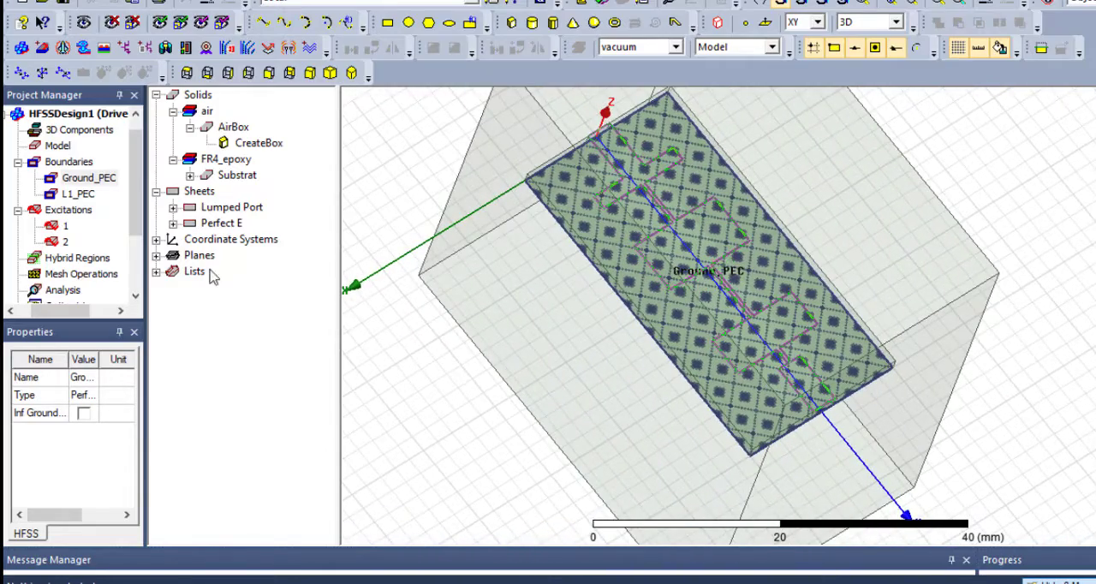
left_click(78, 193)
middle_click_drag(656, 357, 727, 337)
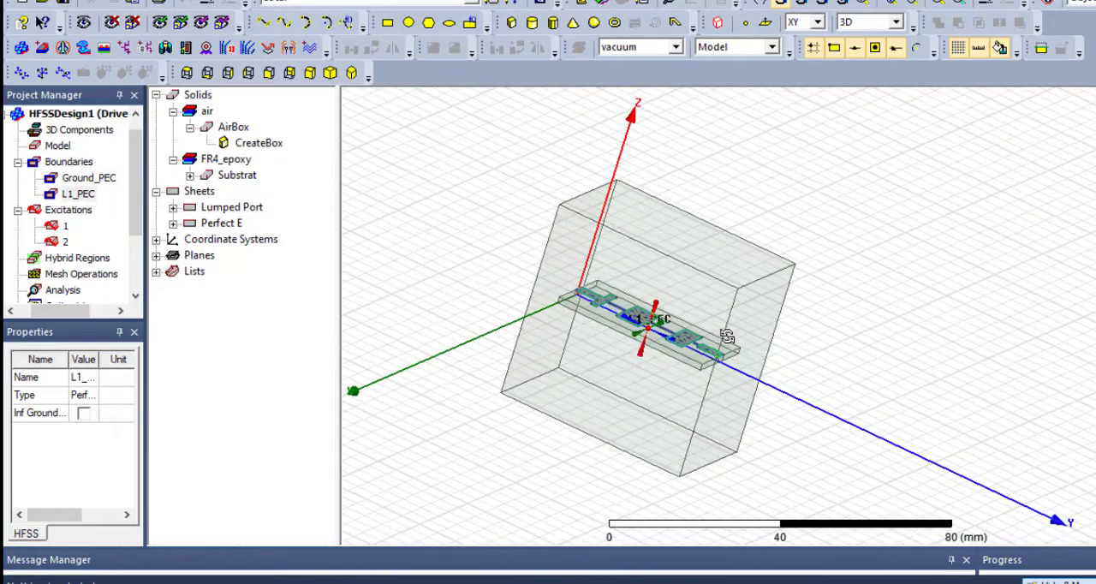
left_click(68, 162)
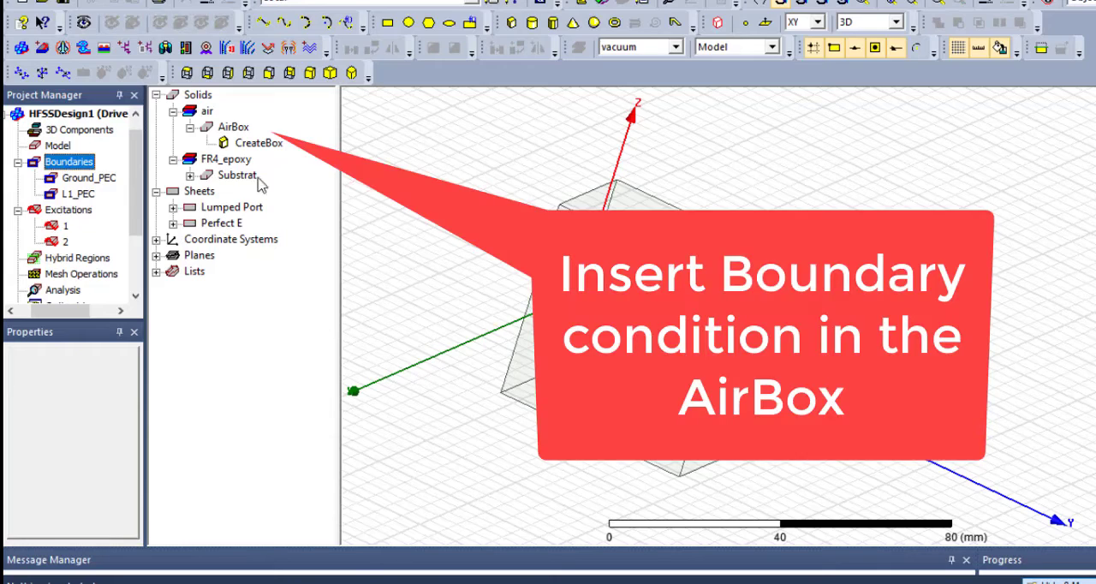
- Select all six faces of the AirBox, Face205 through Face210
left_click(232, 128)
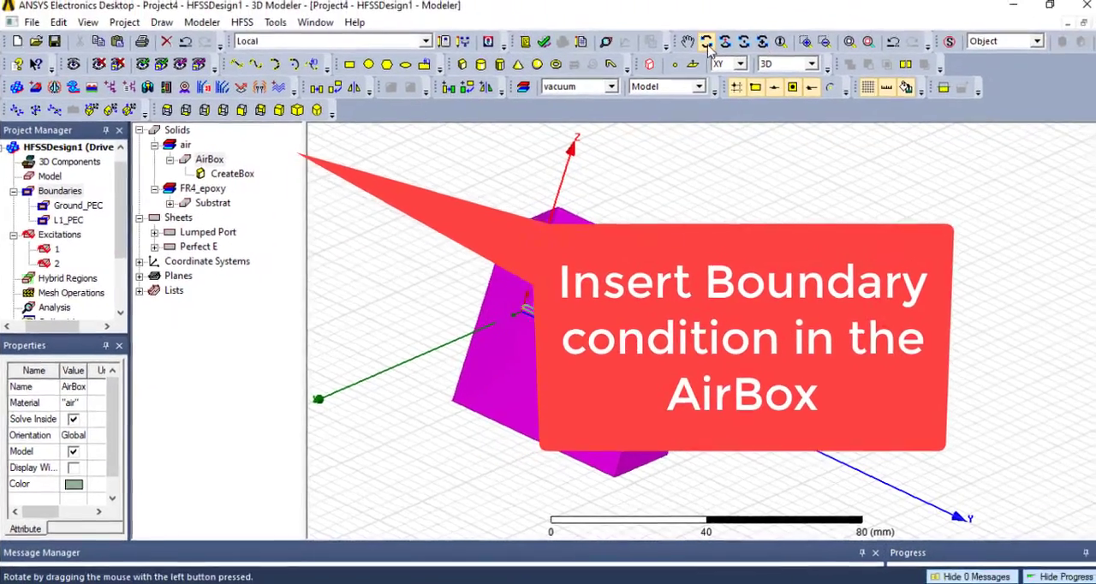
left_click(725, 200)
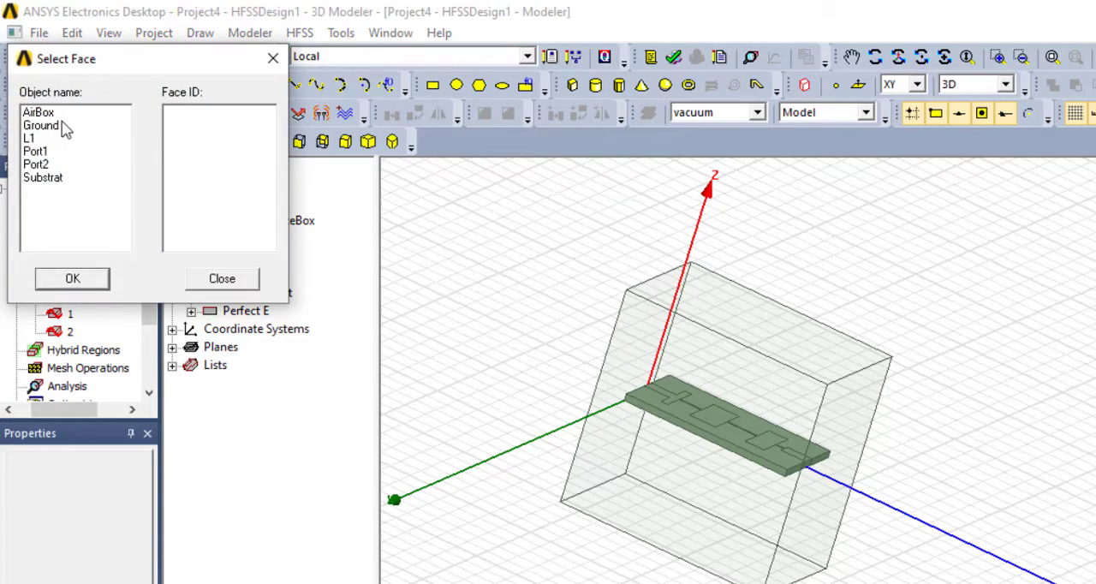
left_click(38, 114)
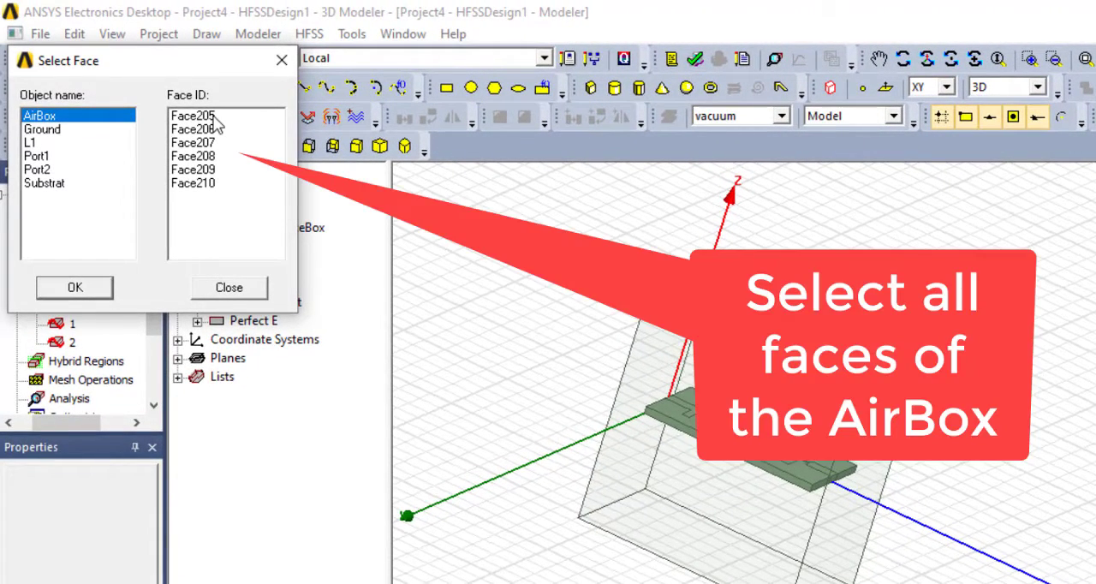
left_click(214, 117)
left_click(197, 129, "ctrl")
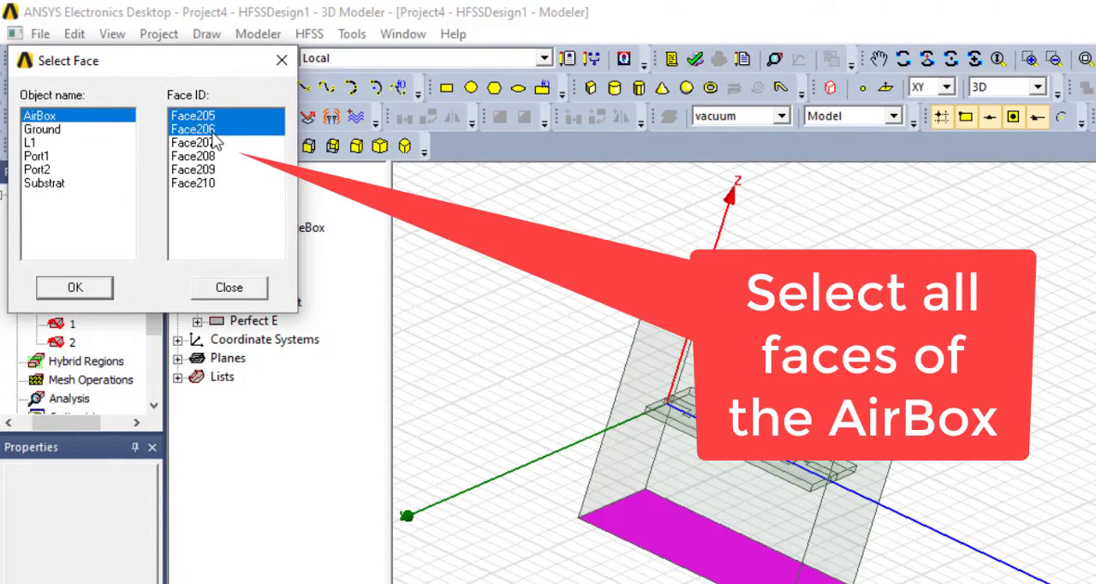
left_click(205, 143, "ctrl")
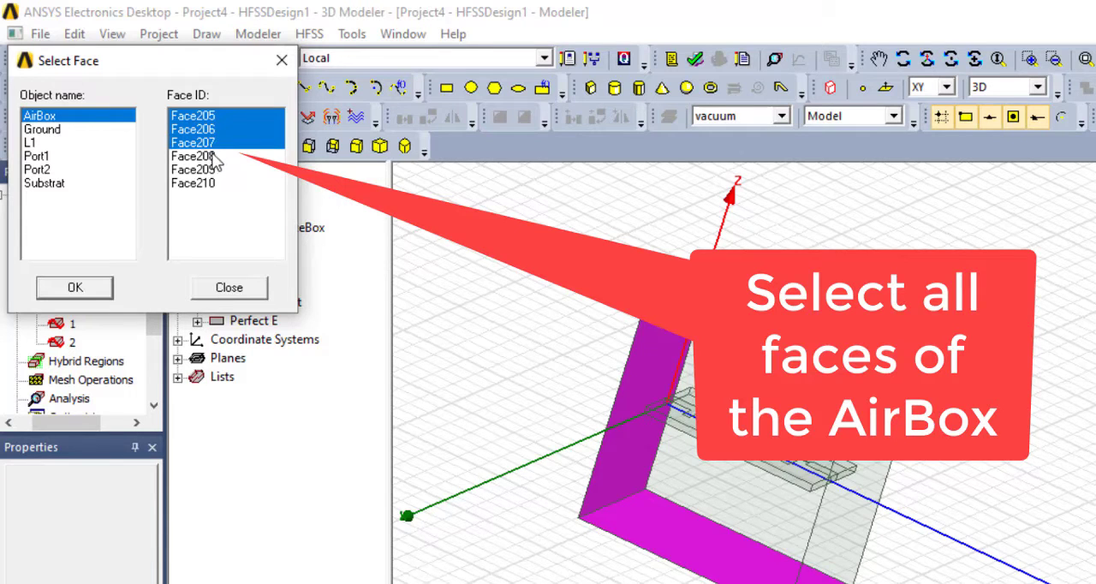
left_click(211, 156, "ctrl")
left_click(213, 170, "ctrl")
left_click(212, 183, "ctrl")
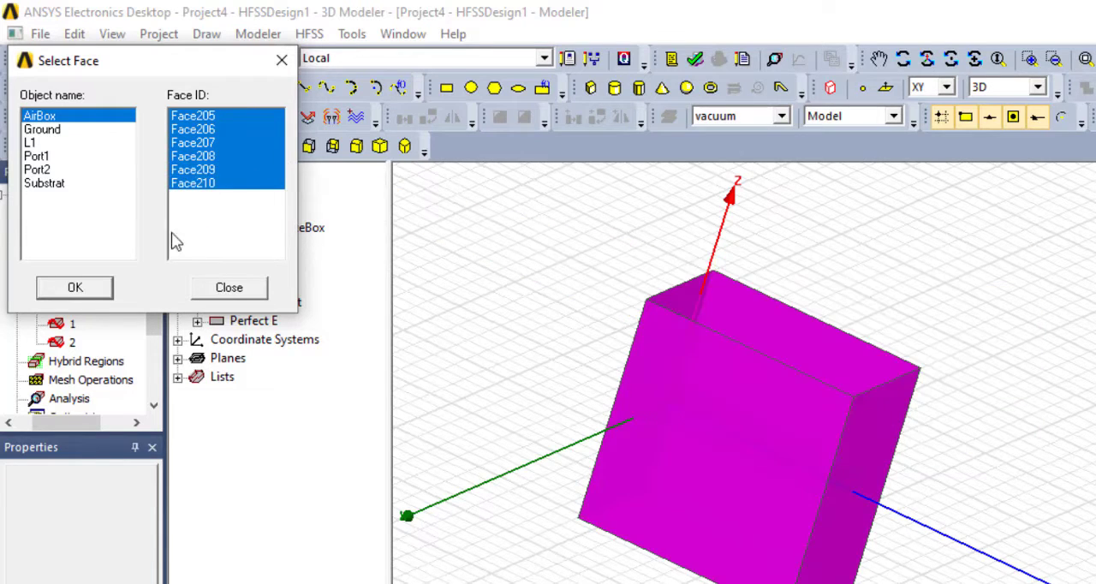
left_click(89, 288)
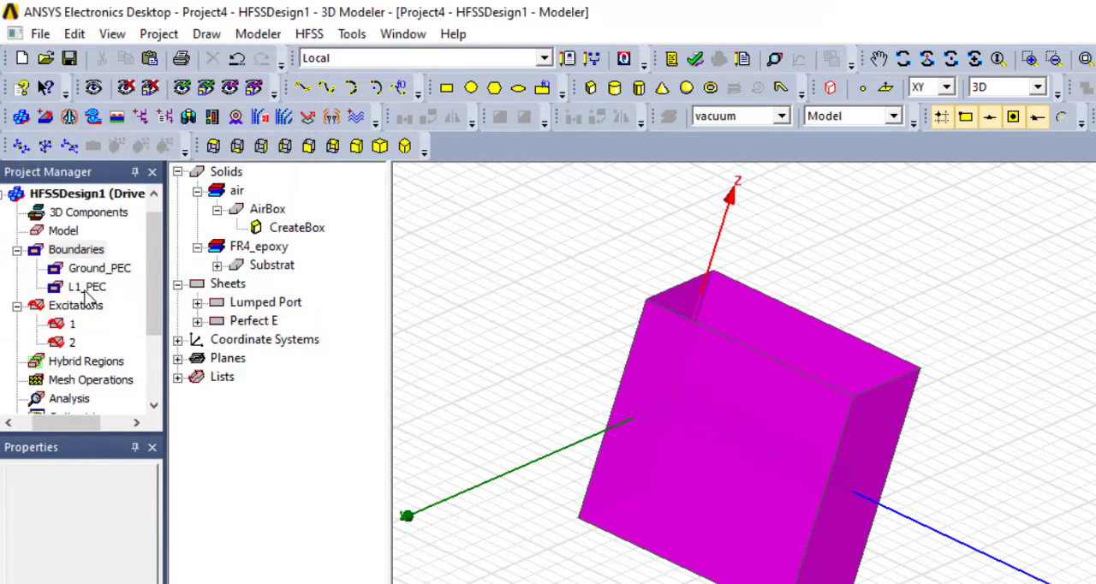
- Assign a Radiation boundary named AirBox_Radiation to the selected AirBox faces
right_click(697, 398)
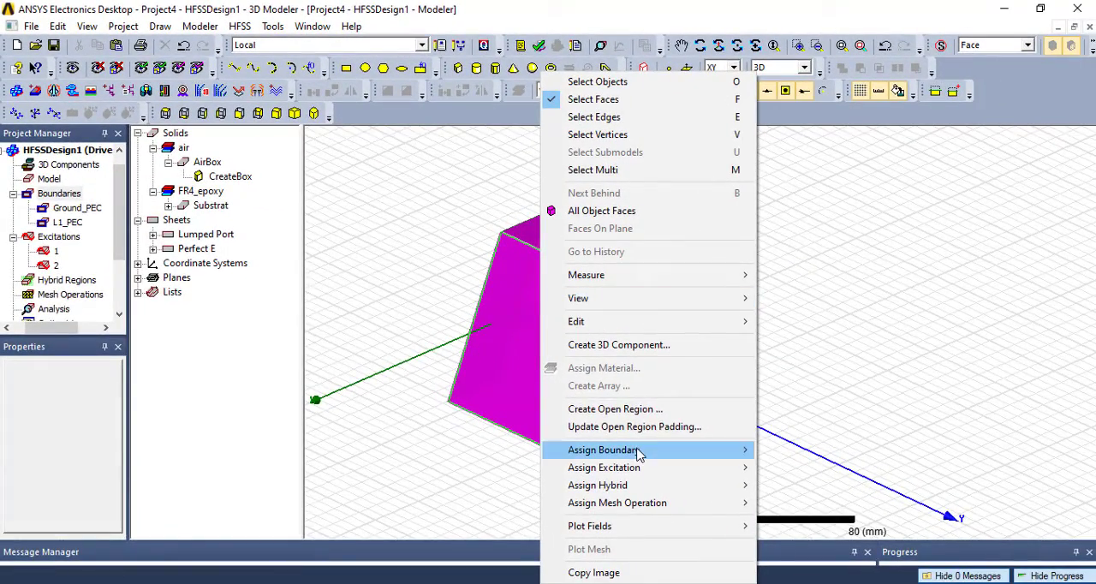
mouse_move(638, 454)
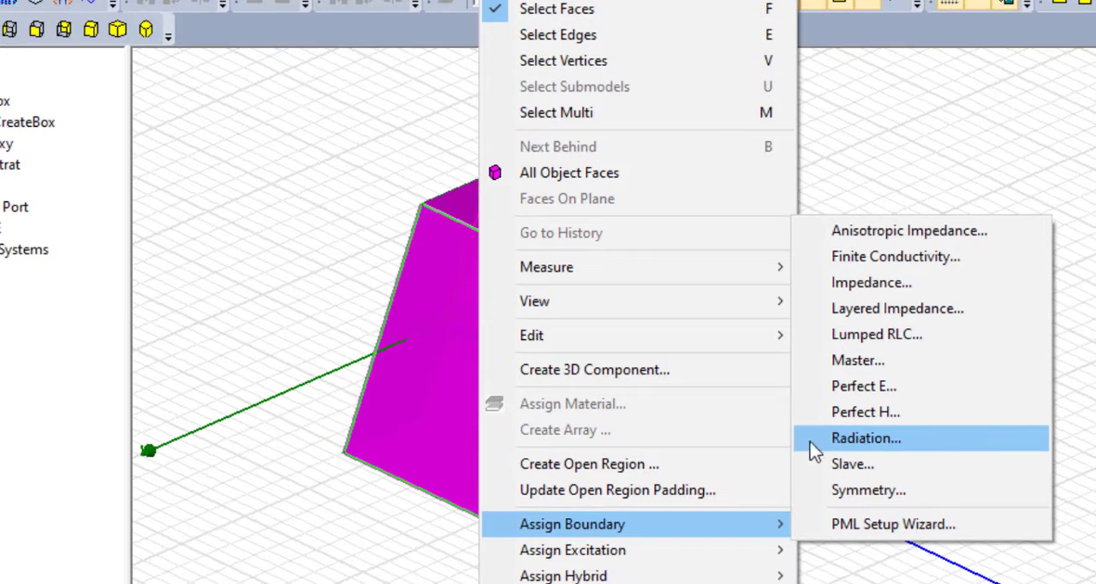
left_click(888, 449)
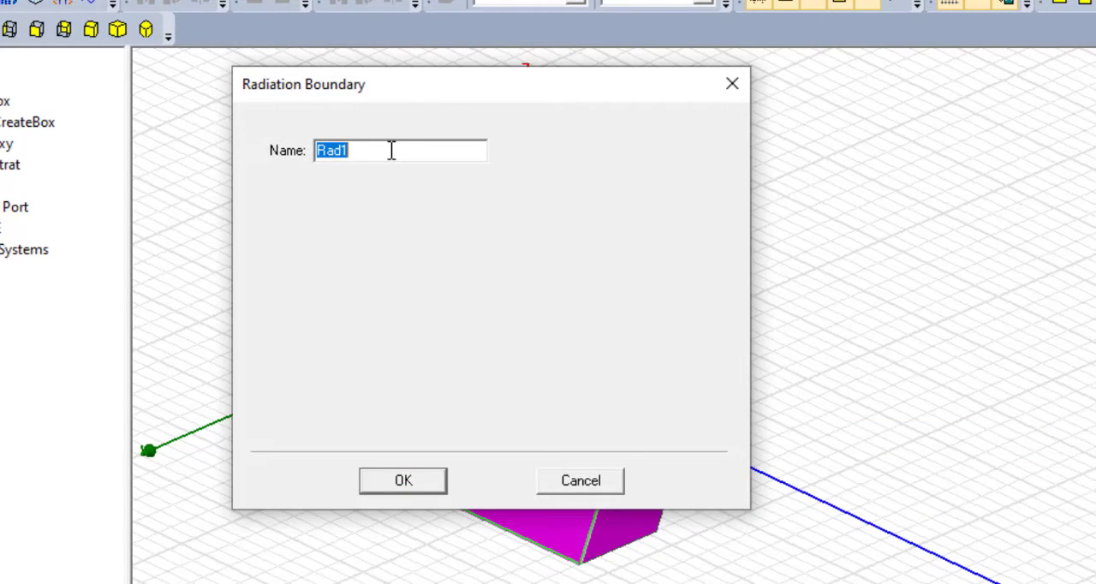
type("AirBox")
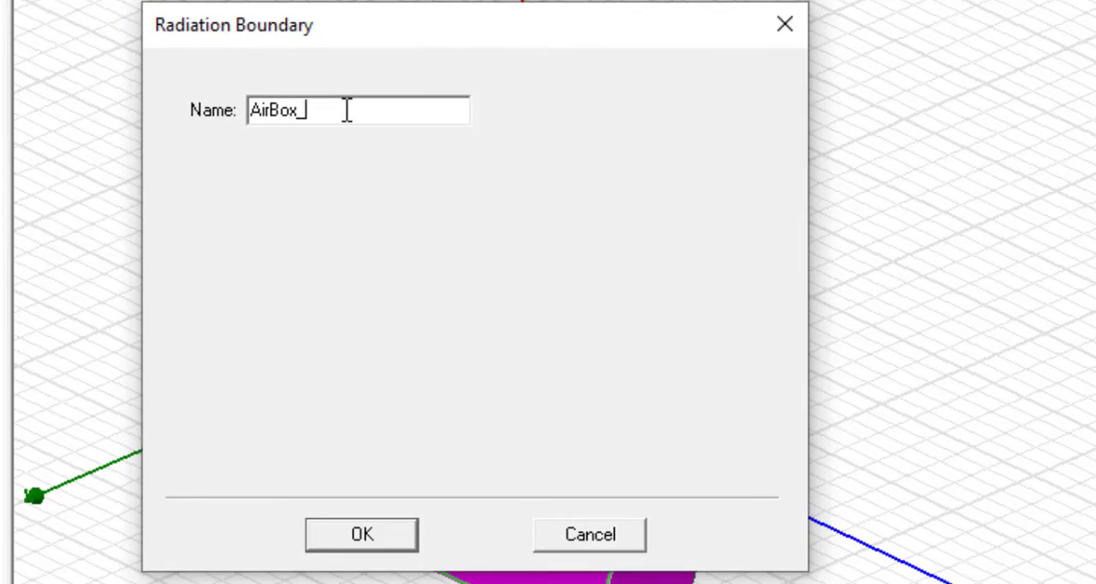
type("_Radiation")
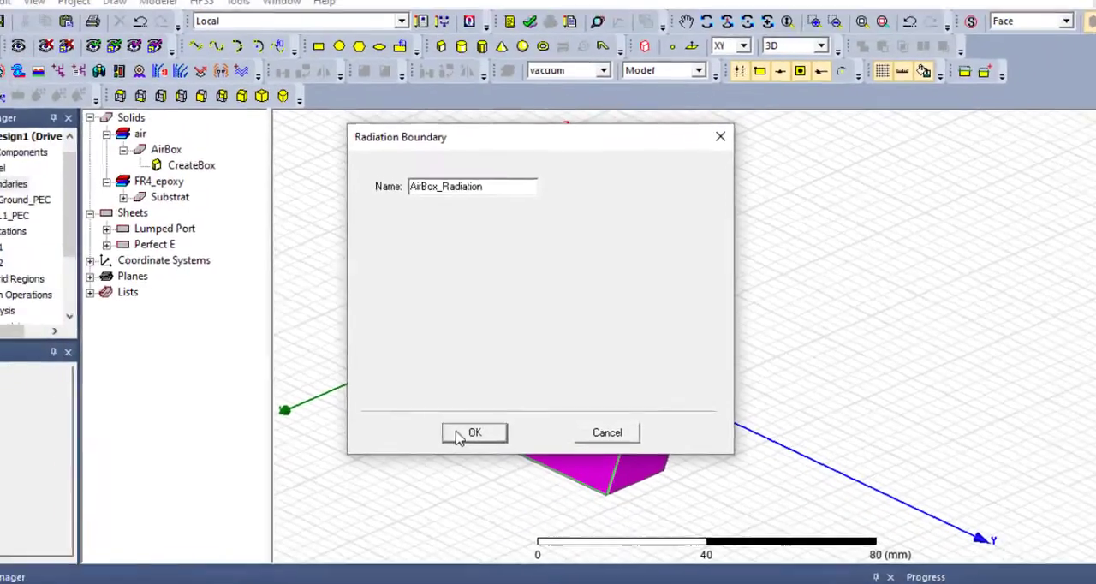
left_click(361, 535)
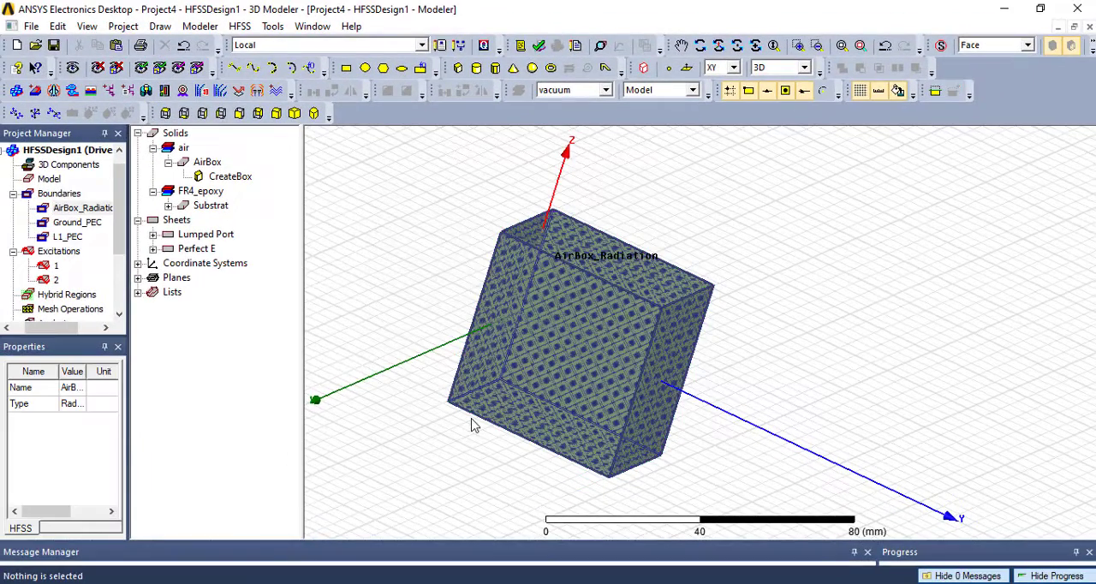
- Examine the coverage of the AirBox_Radiation, Ground_PEC and L1_PEC boundaries, and collapse the boundary and excitation lists
left_click(75, 208)
left_click(60, 193)
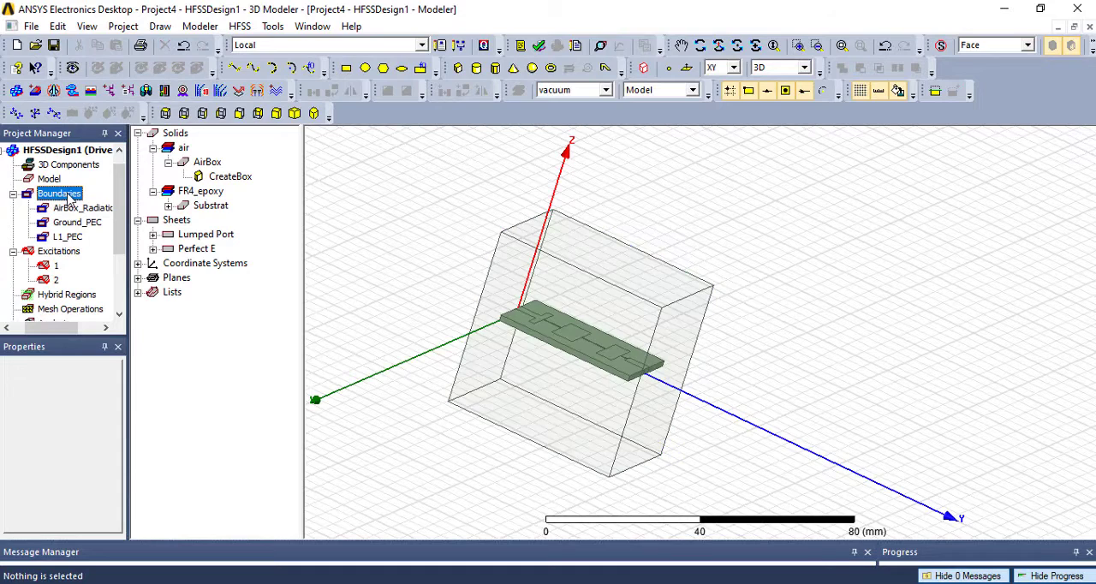
left_click(75, 210)
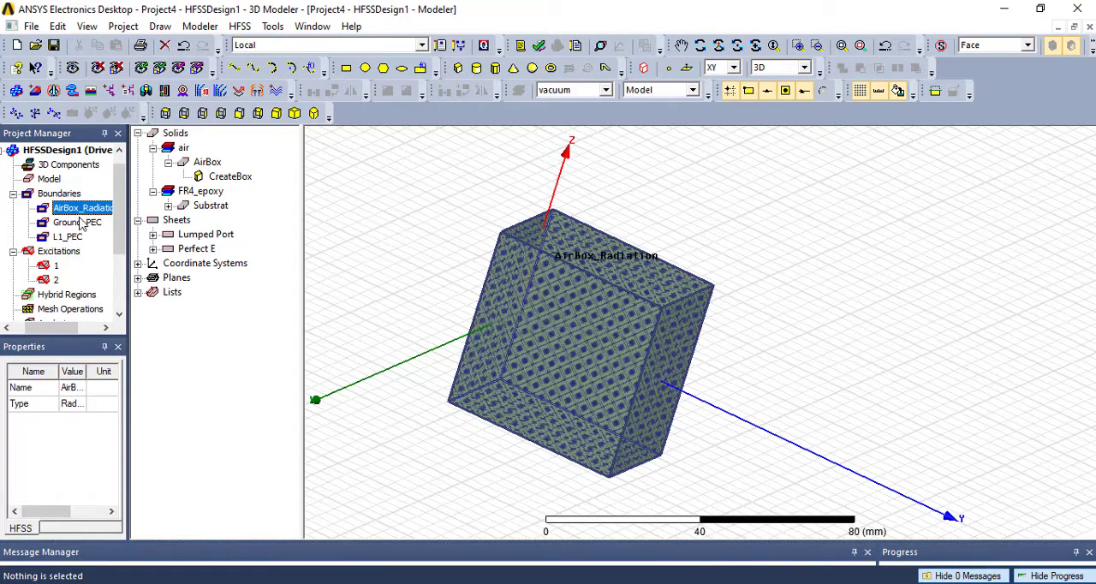
left_click(77, 223)
left_click(70, 238)
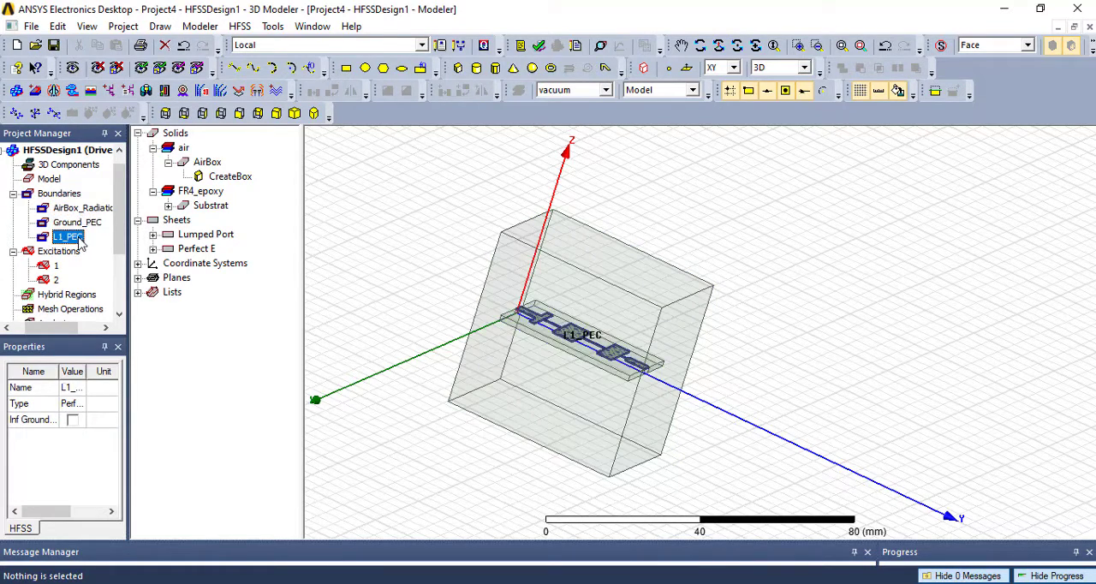
left_click(59, 194)
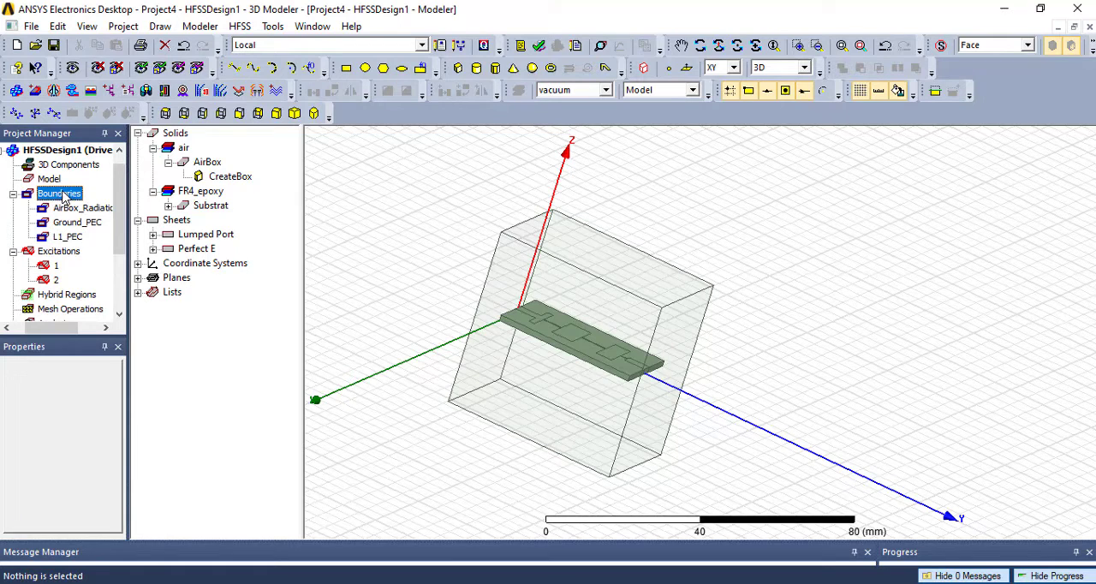
left_click(14, 194)
left_click(14, 208)
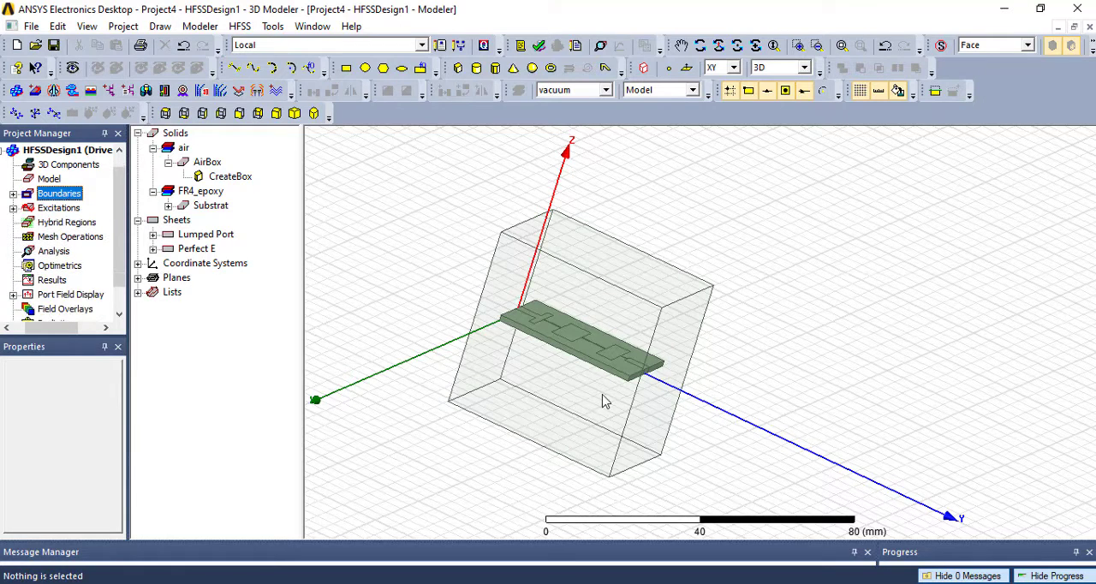
left_click_drag(604, 401, 654, 390, "alt")
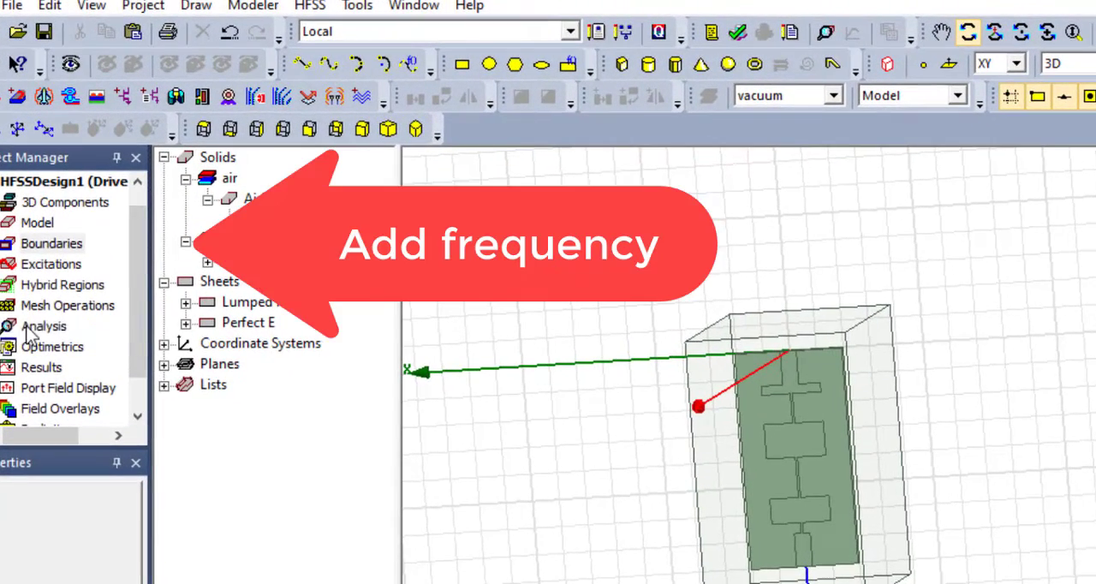
- Add a solution setup with a 3 GHz solution frequency and a maximum of 20 adaptive passes
left_click(45, 254)
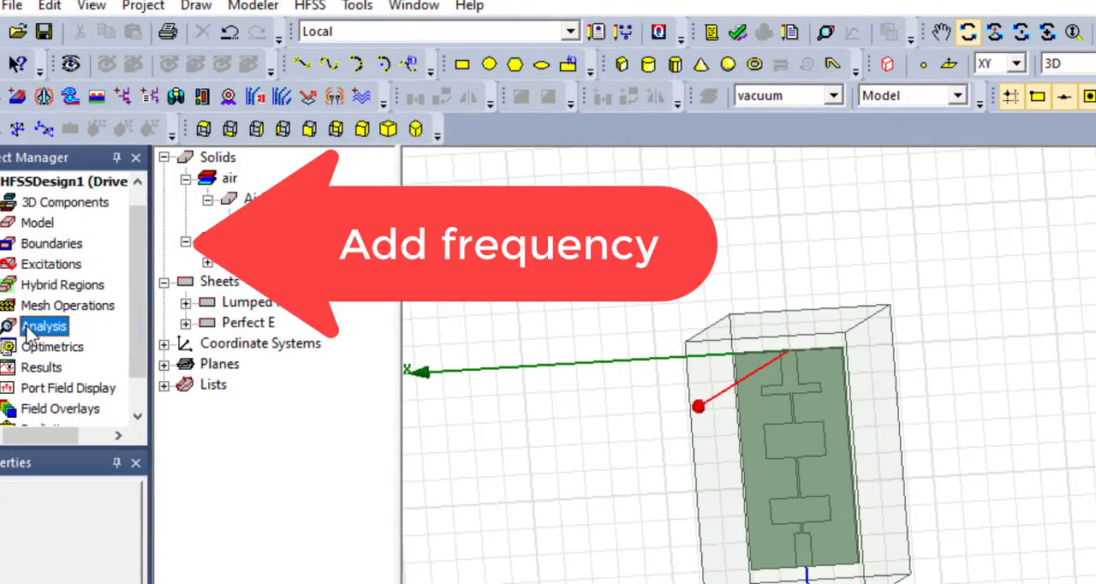
right_click(28, 332)
left_click(119, 372)
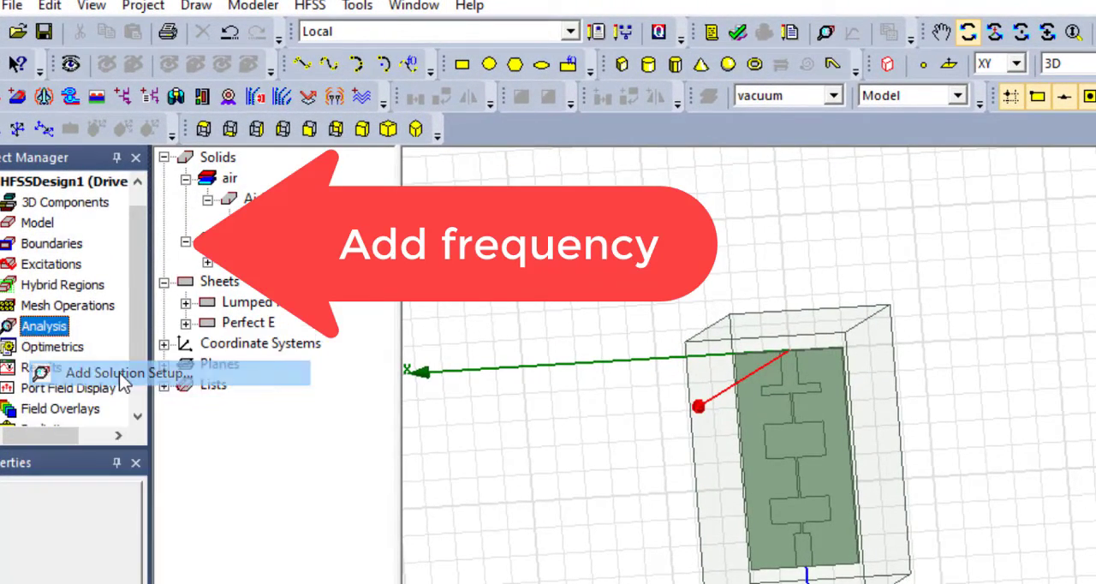
left_click_drag(686, 196, 619, 196)
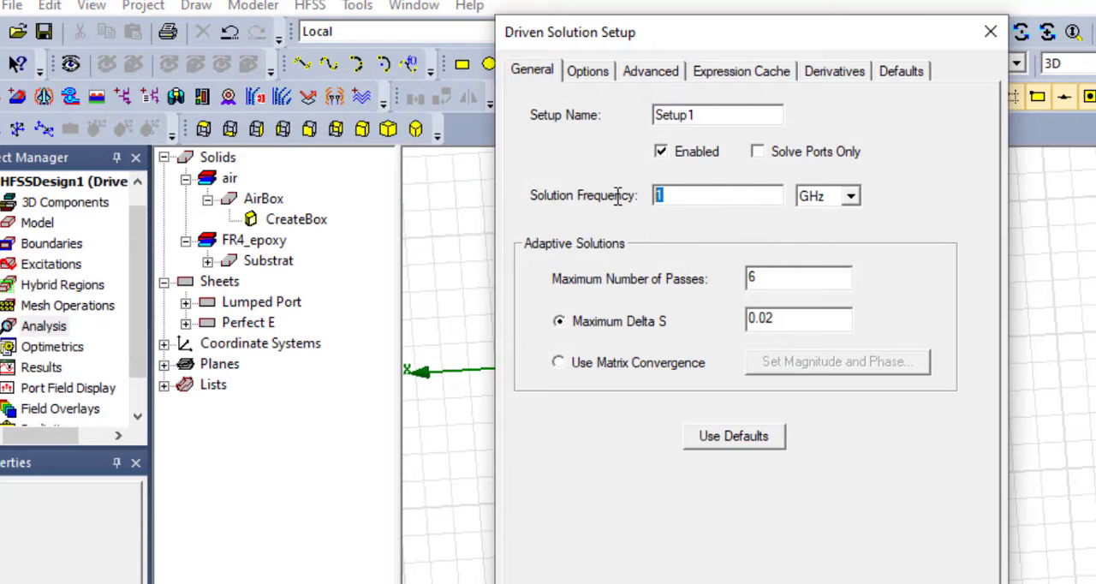
type("3")
left_click_drag(759, 278, 735, 285)
type("20")
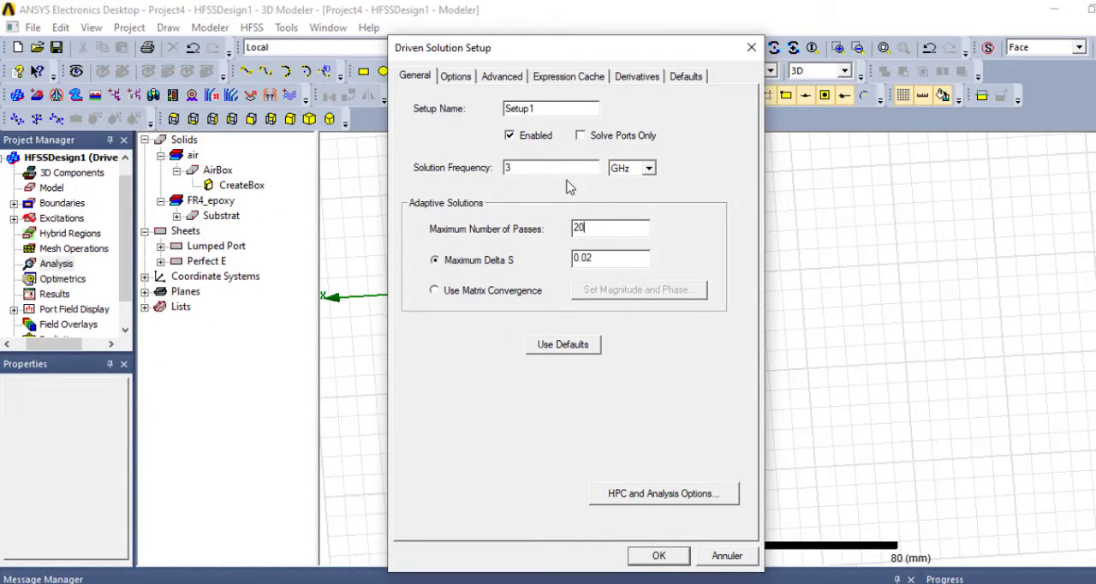
left_click(659, 557)
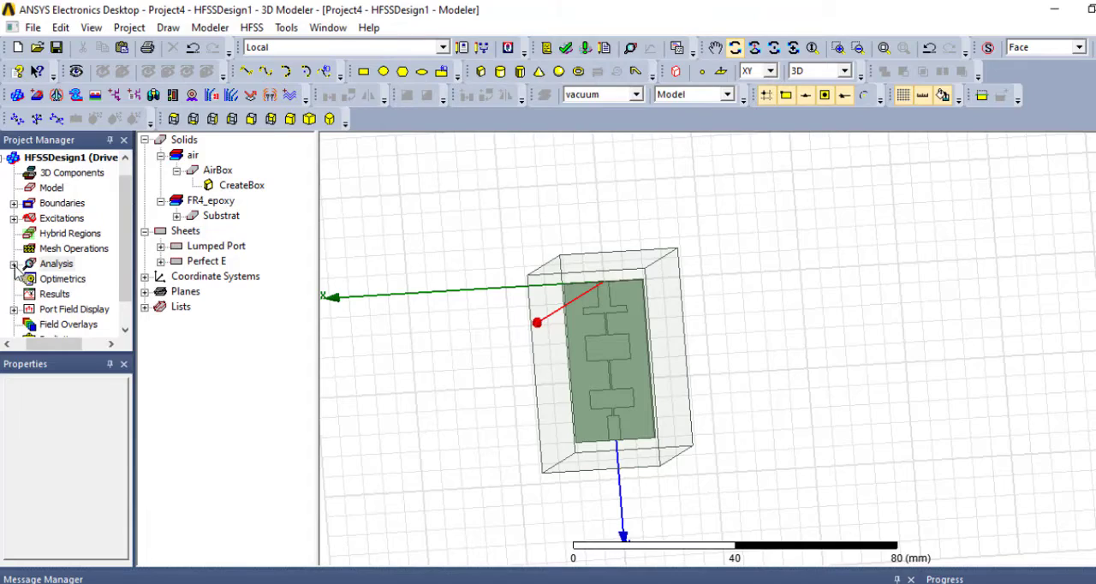
- Add a frequency sweep to Setup1 and set its sweep type to Fast
left_click(15, 266)
left_click(69, 280)
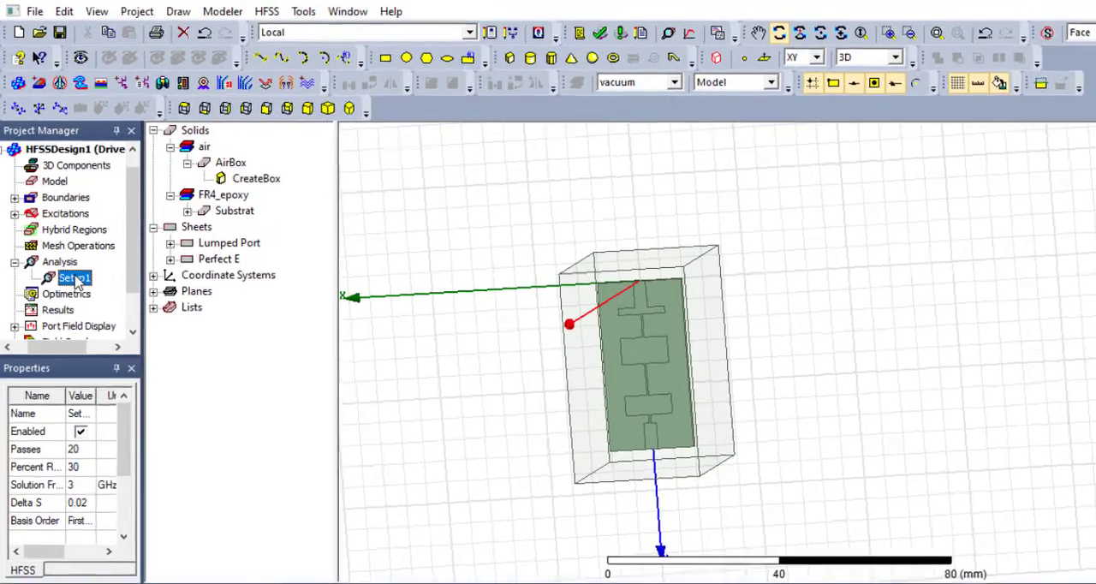
right_click(75, 280)
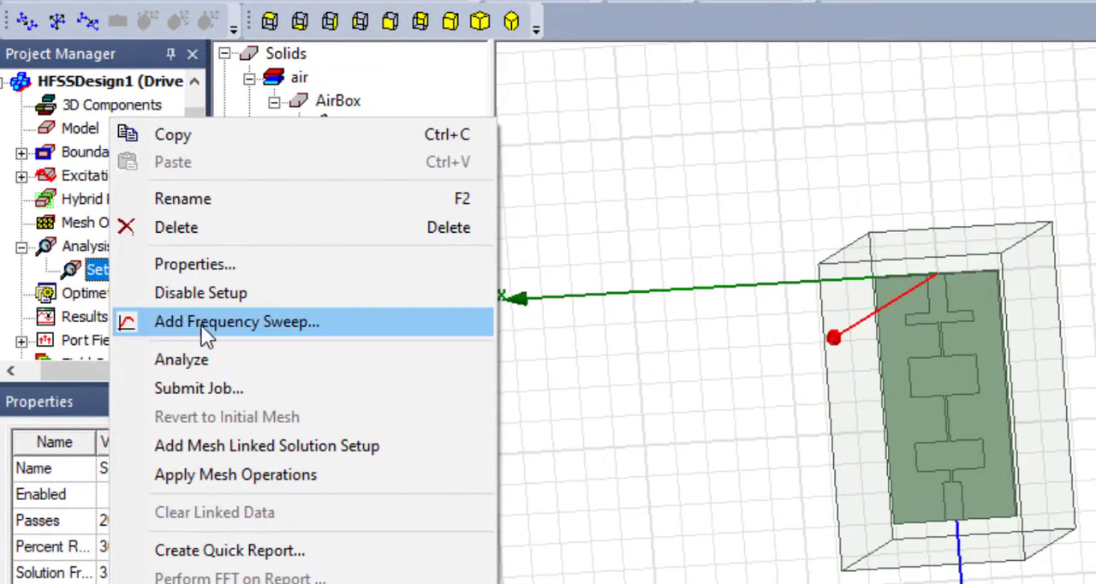
left_click(215, 321)
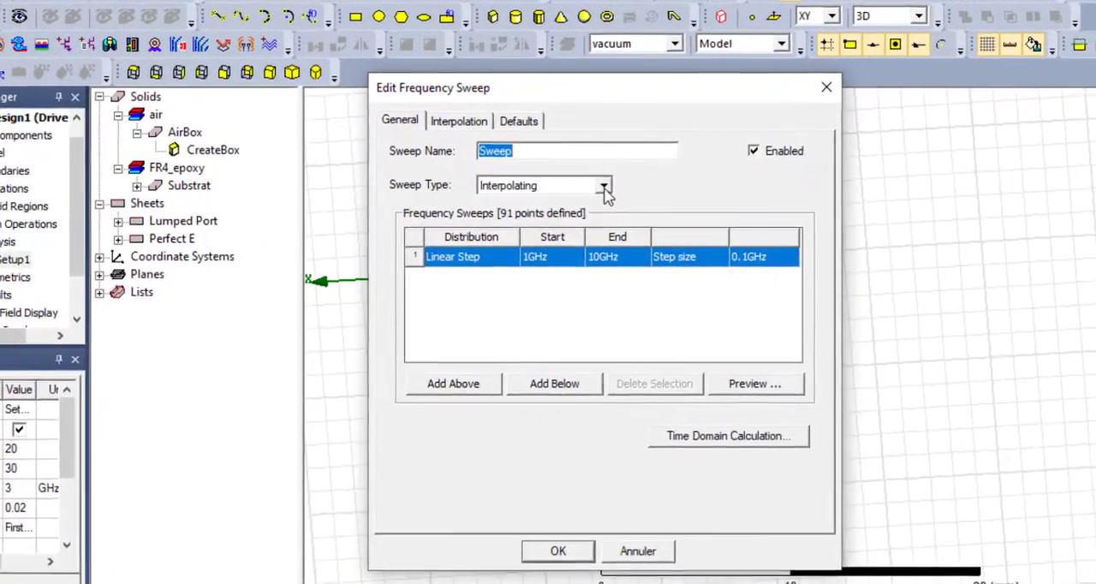
left_click(591, 198)
left_click(523, 227)
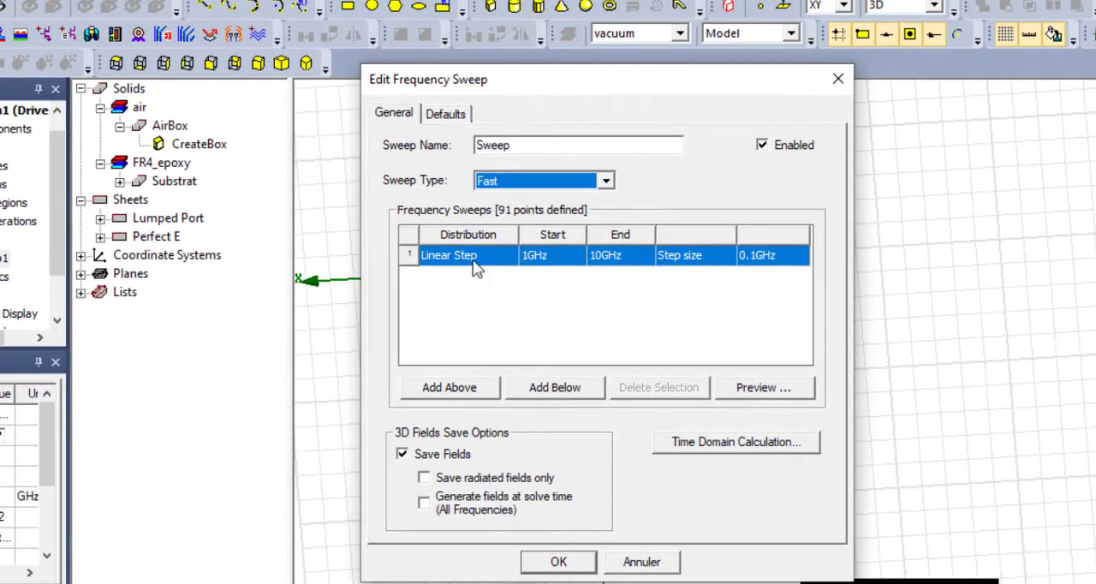
- Define the sweep as a Linear Count distribution ending at 7 GHz with 300 points, and accept the sweep settings
left_click(473, 257)
left_click(477, 302)
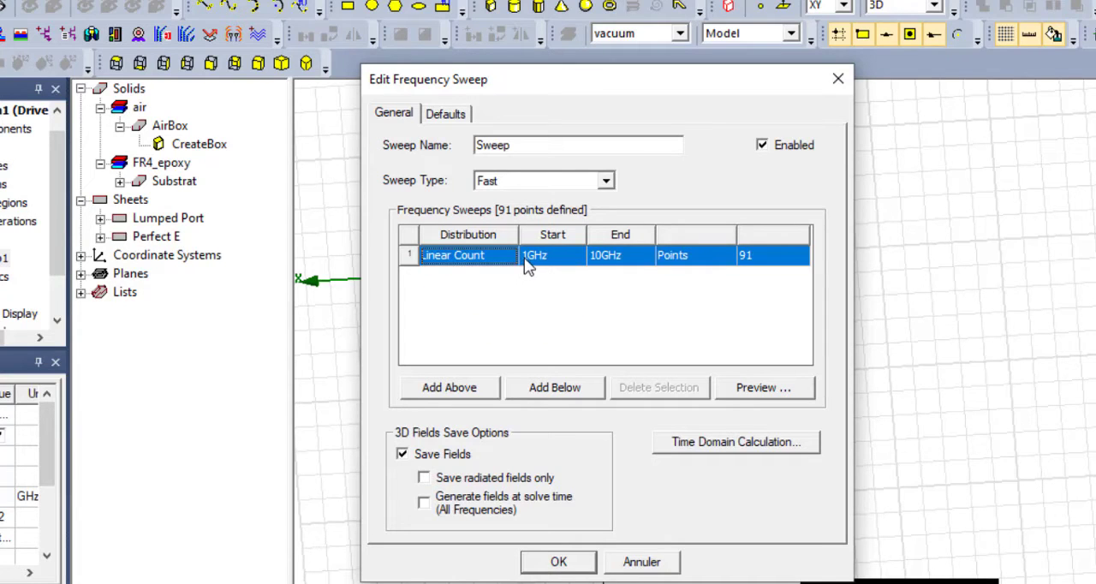
left_click(531, 256)
left_click(600, 257)
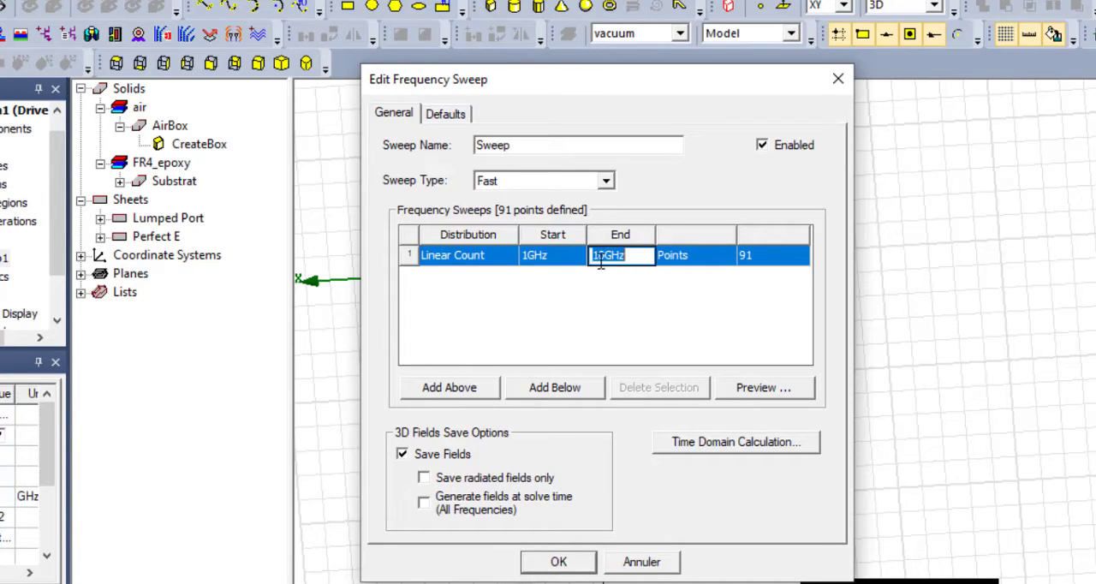
left_click_drag(605, 262, 586, 264)
type("7")
left_click(612, 297)
left_click(747, 255)
type("200")
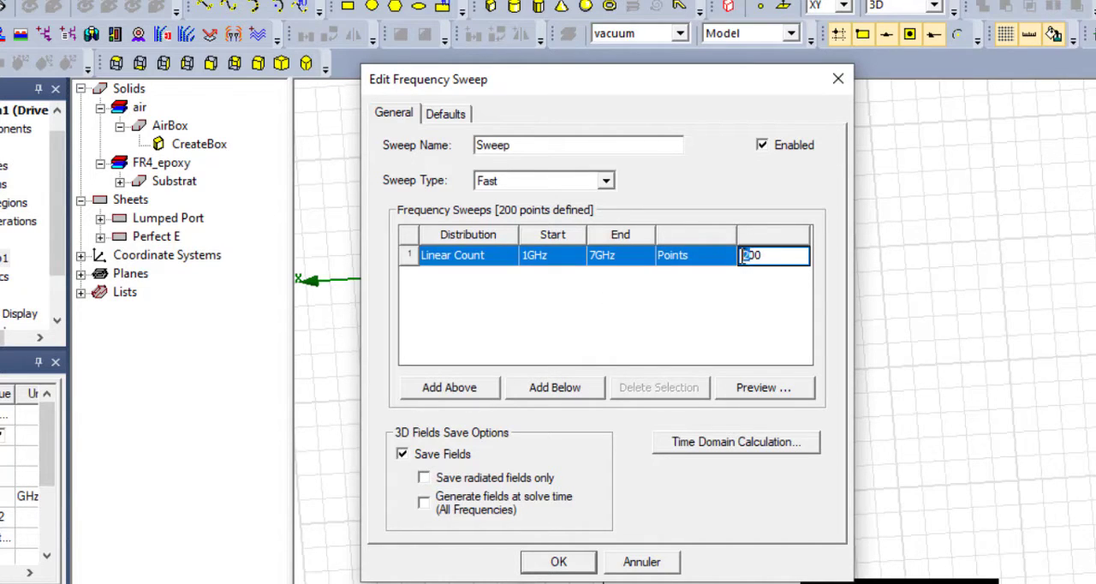
left_click(747, 300)
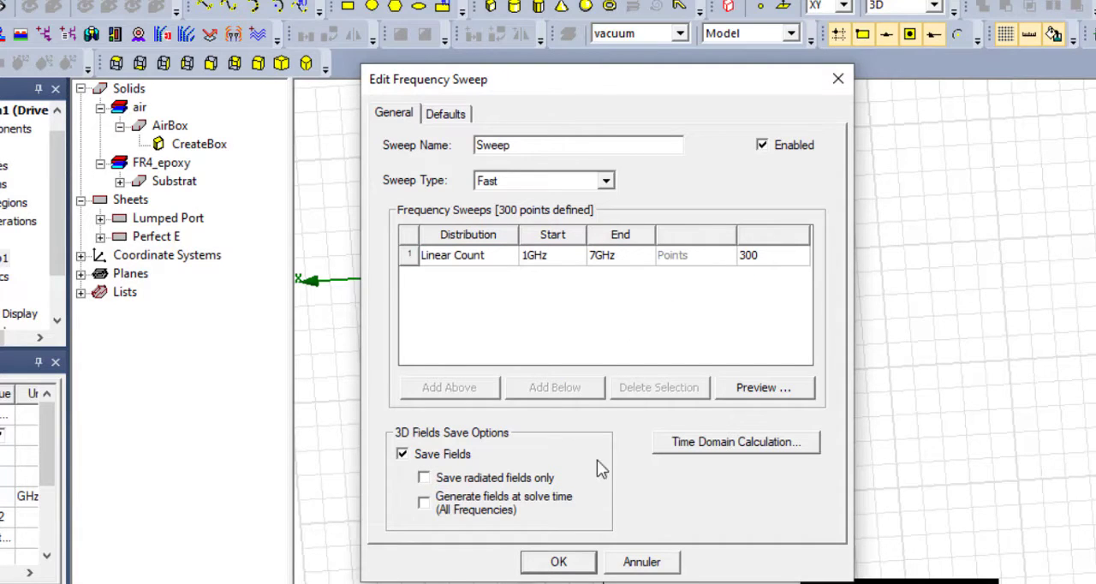
left_click(589, 562)
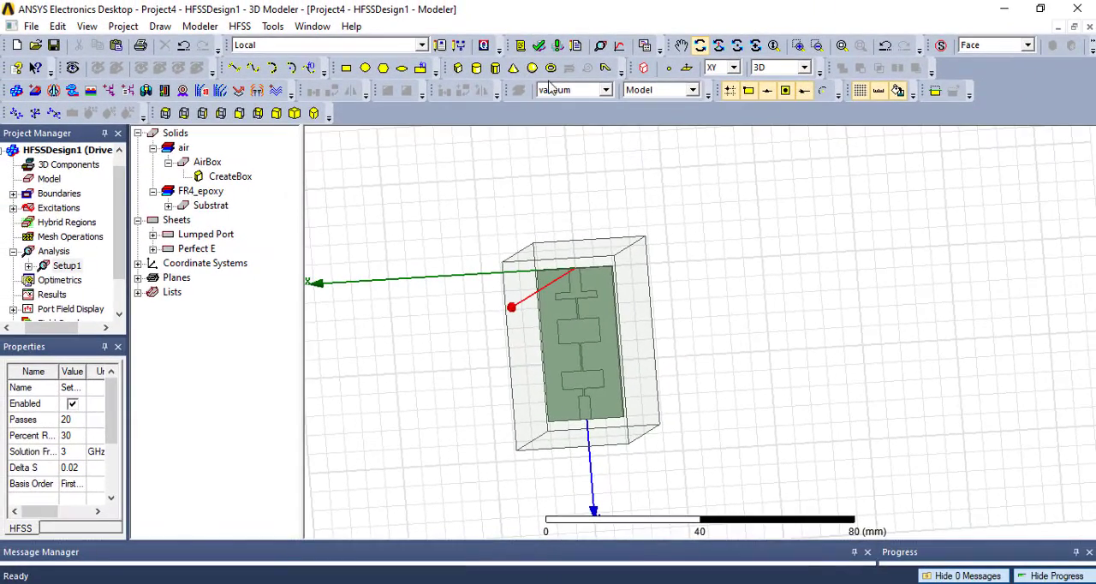
- Run a validation check on the design and save the project as Project4_Filter
left_click(539, 47)
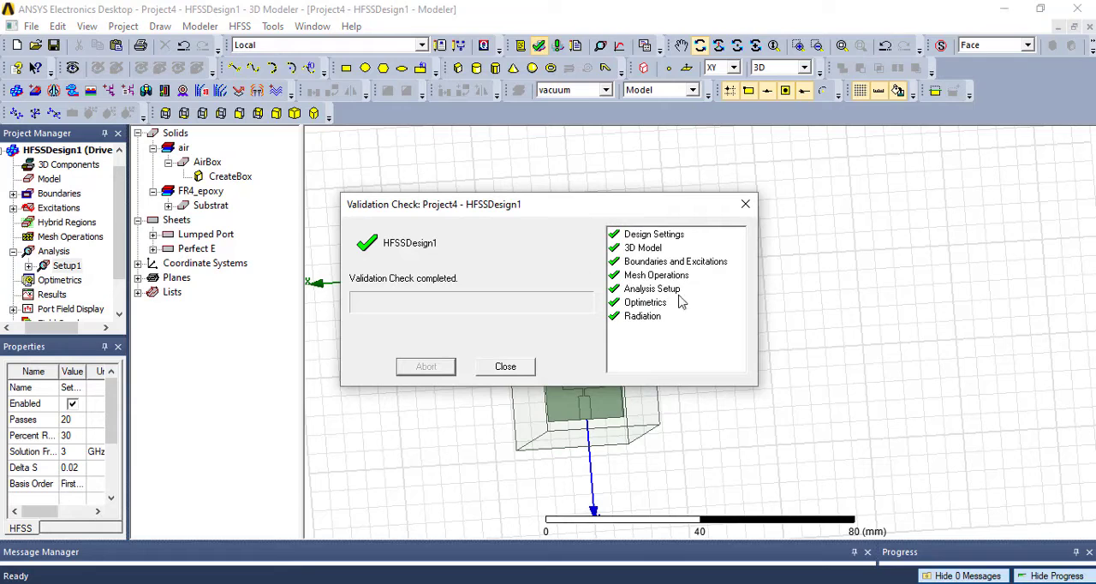
left_click(505, 367)
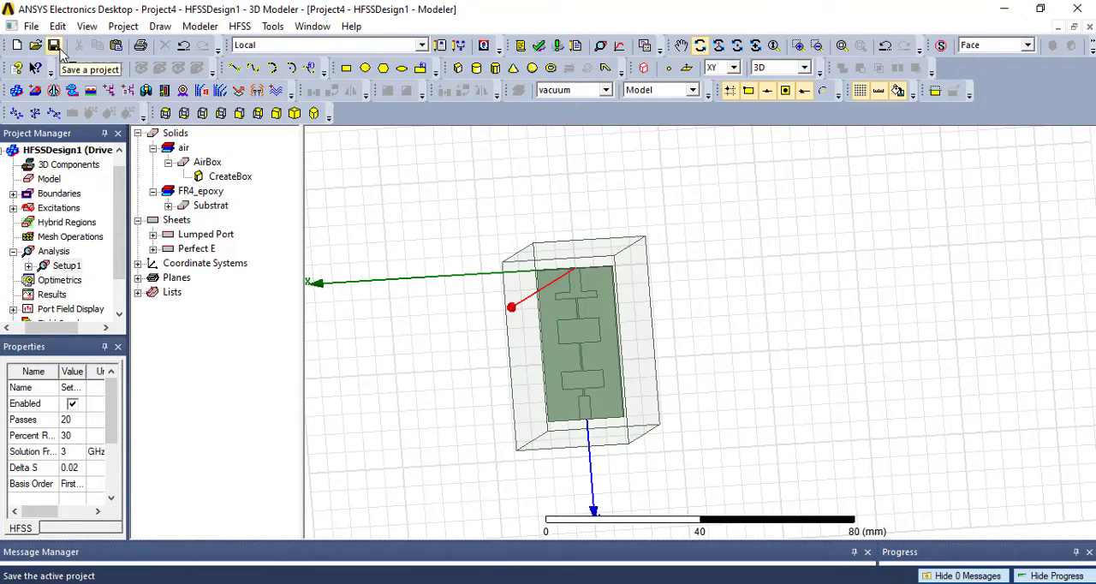
left_click(53, 47)
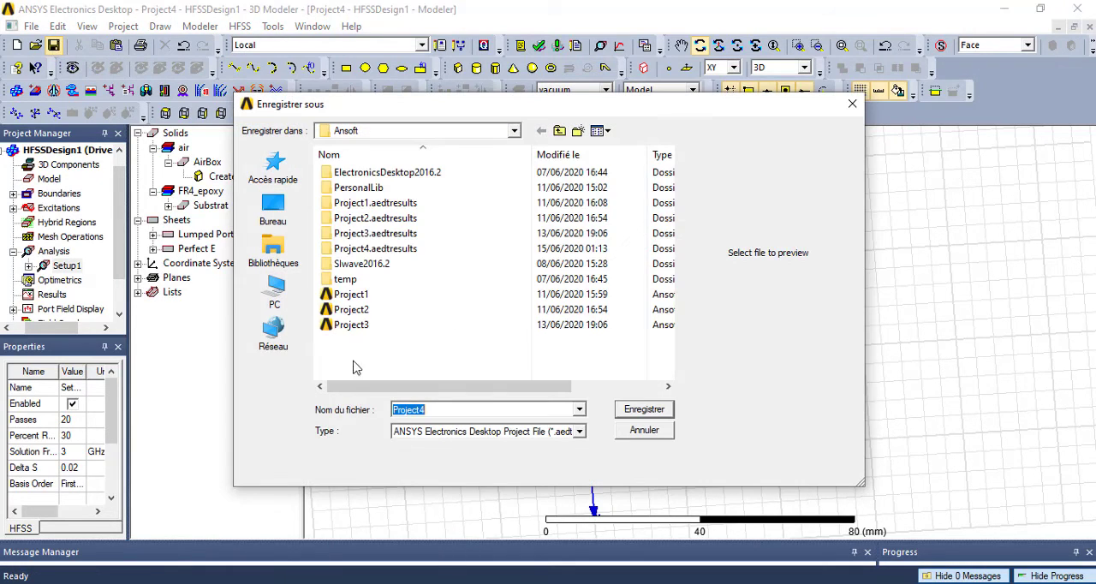
left_click(429, 409)
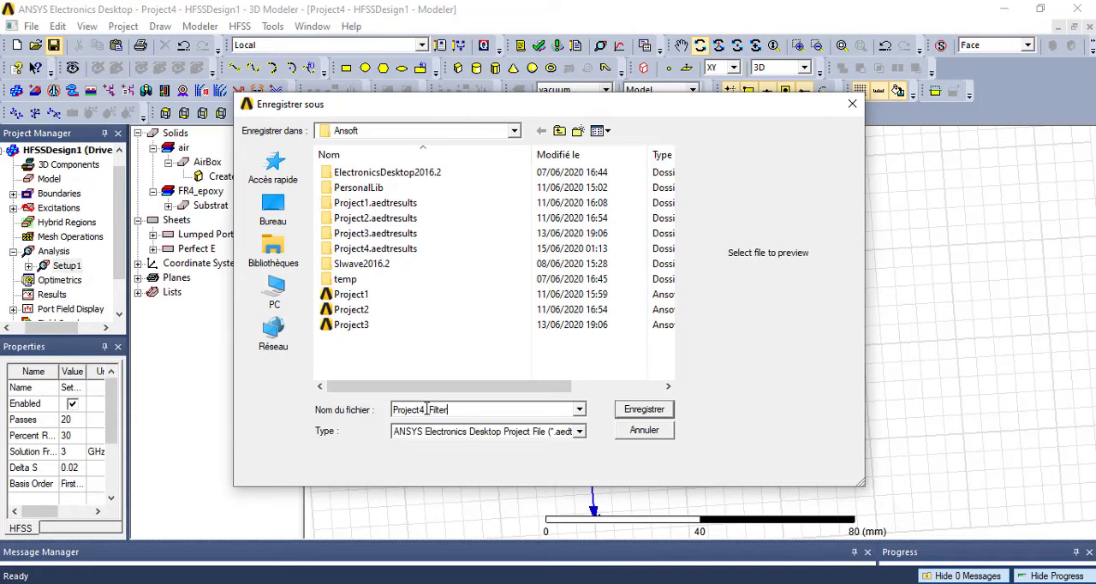
left_click(644, 409)
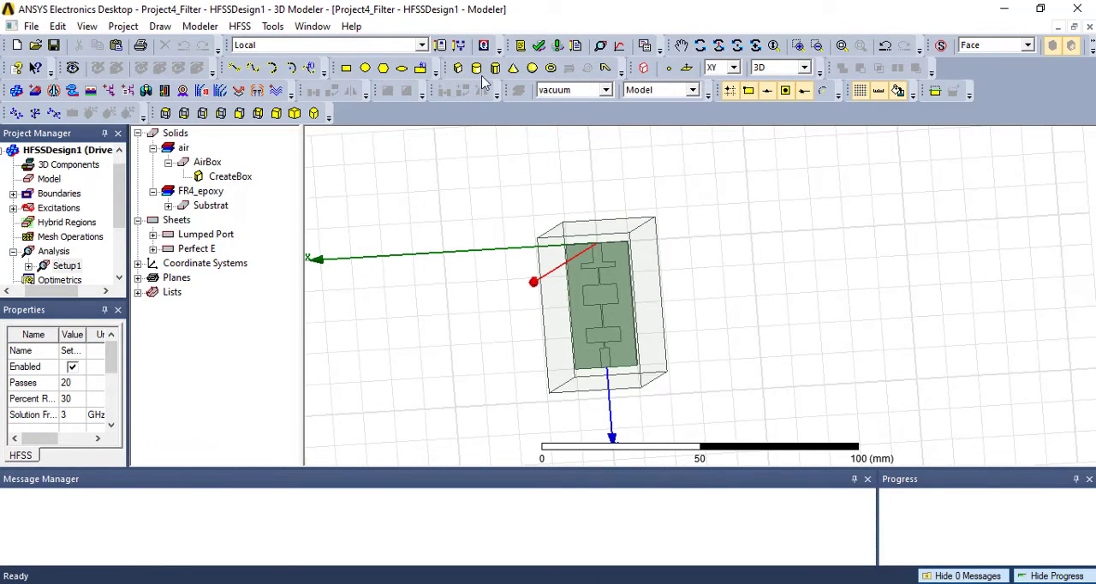
- Validate the saved design again and run the full analysis with the progress display open
left_click(539, 47)
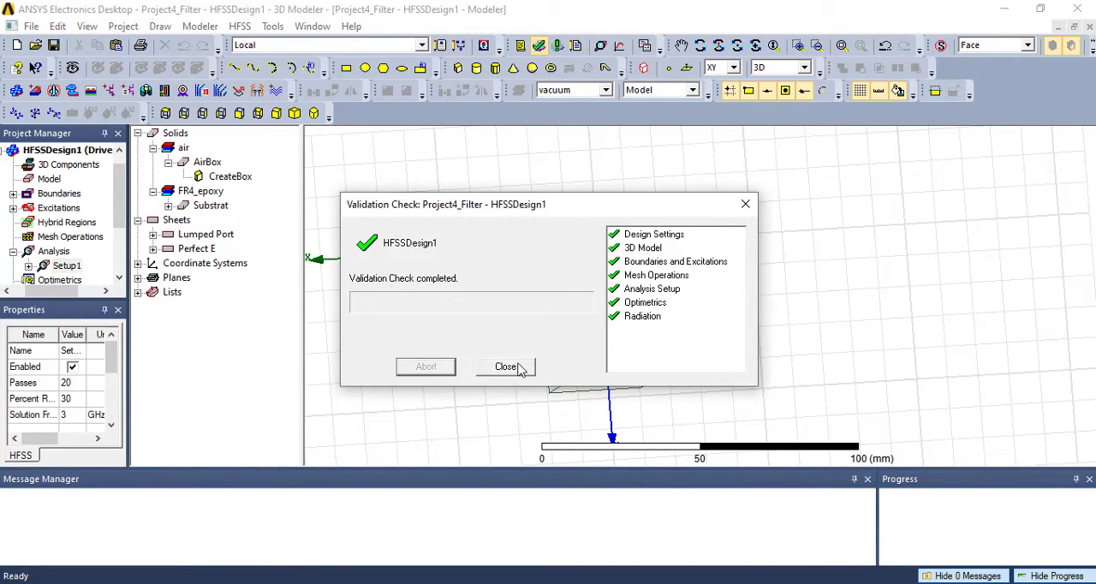
left_click(507, 367)
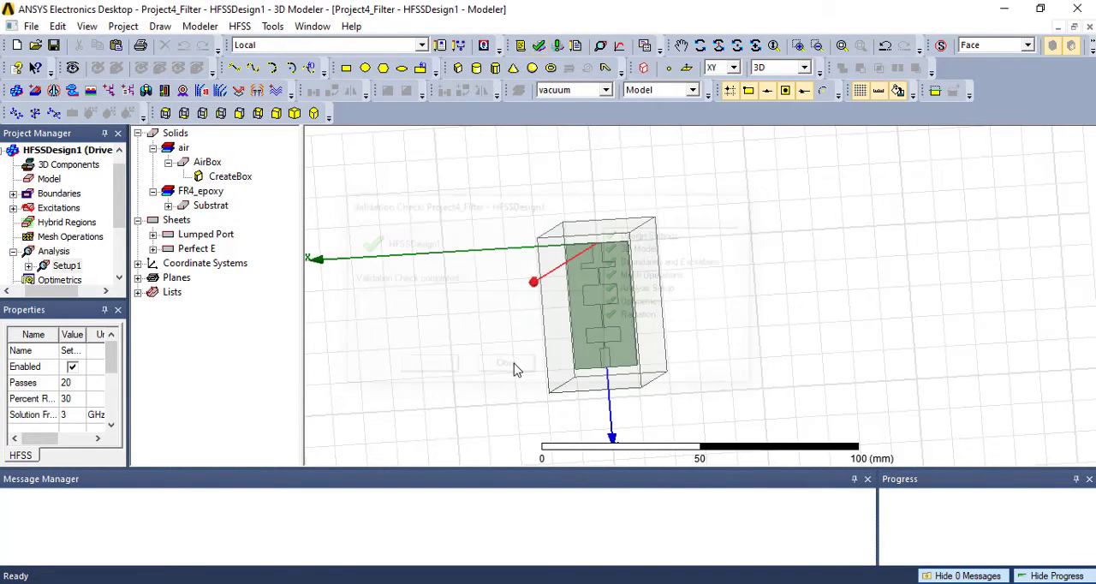
left_click(1025, 579)
left_click(1025, 579)
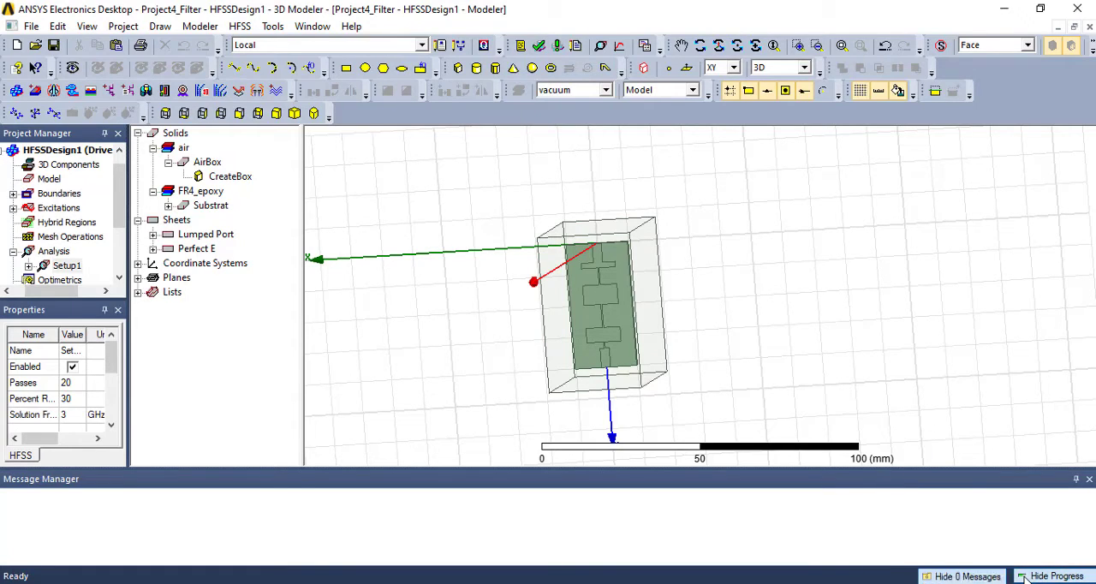
left_click(559, 45)
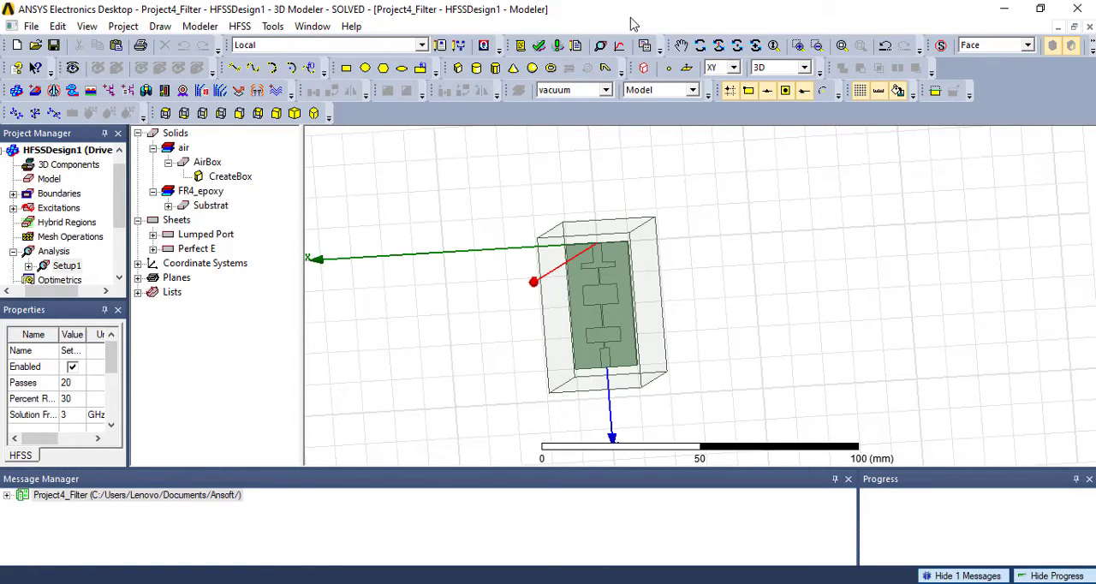
- Start a new modal solution data report as a rectangular plot from the project's results
left_click_drag(91, 300, 89, 341)
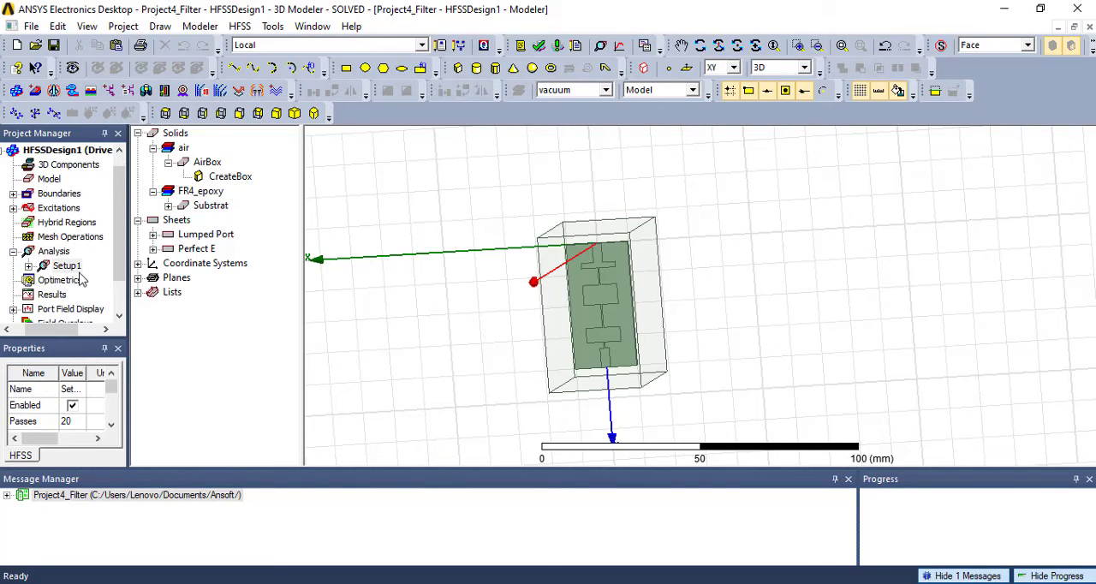
scroll(82, 280, "down", 1)
left_click(52, 251)
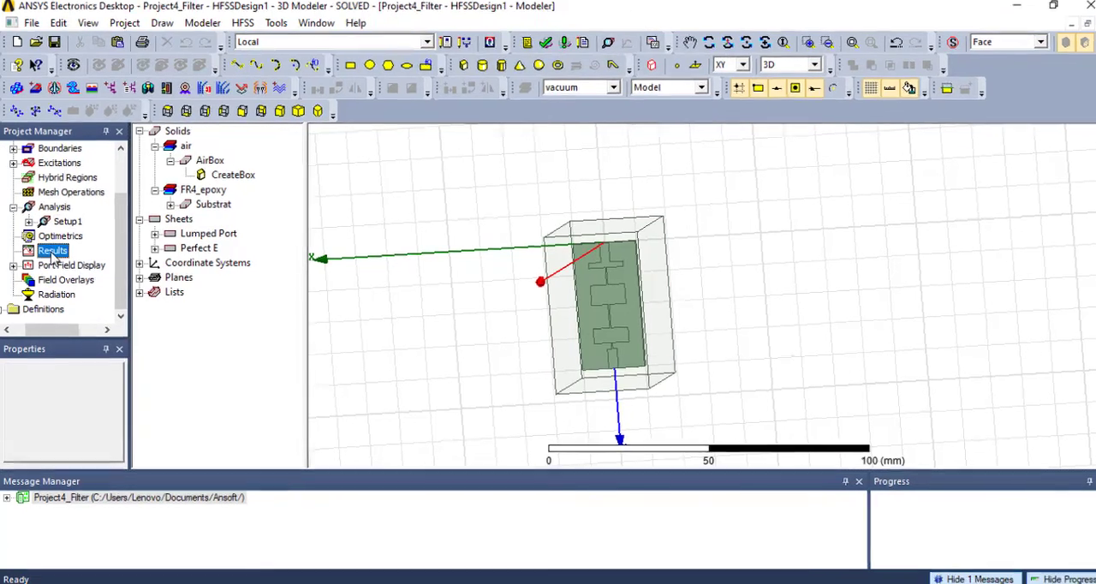
right_click(51, 251)
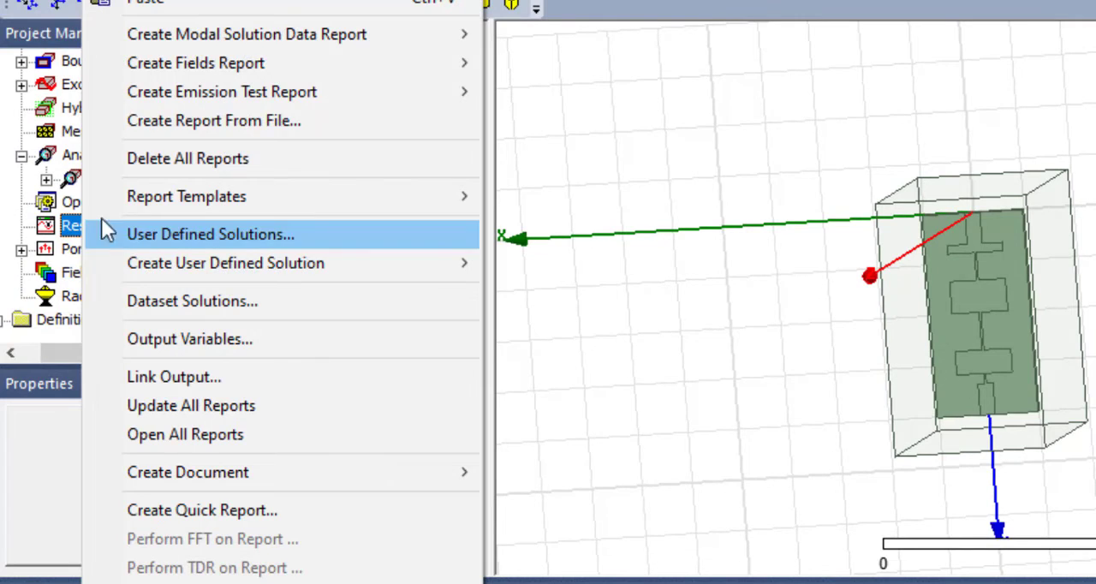
mouse_move(257, 39)
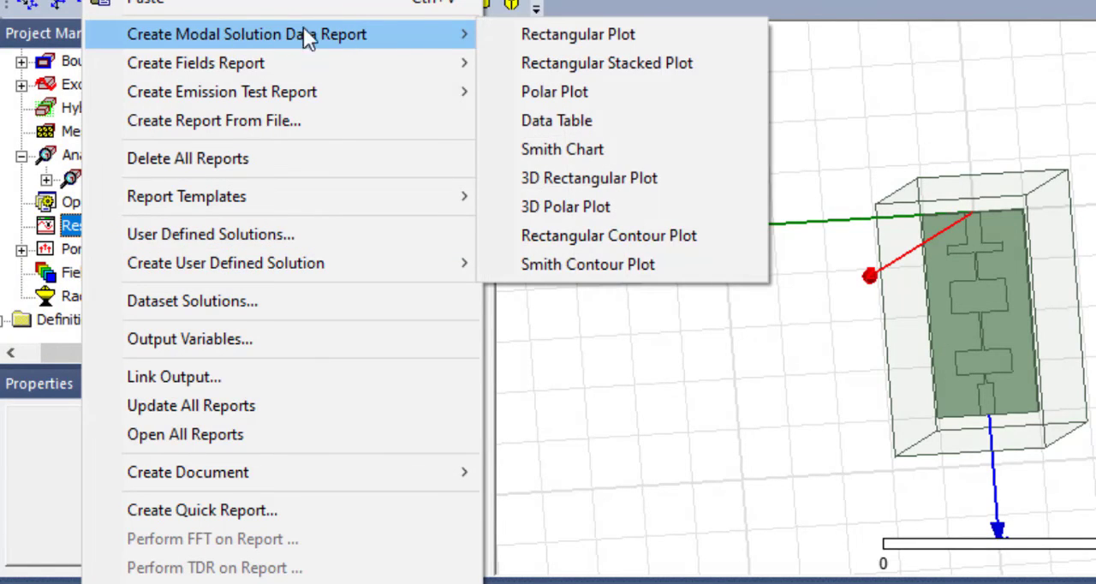
left_click(593, 34)
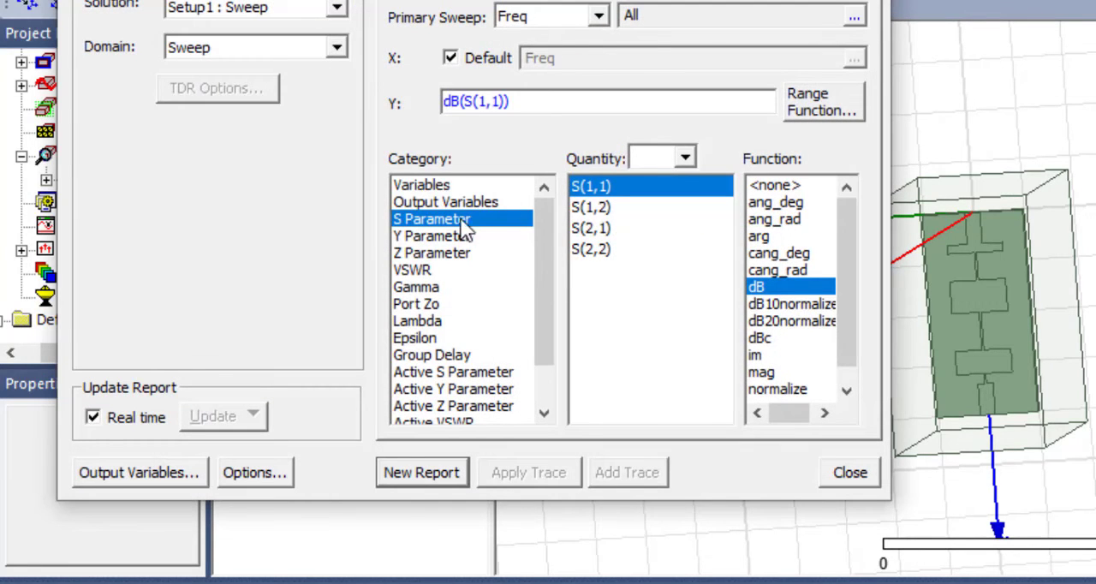
- Examine the Y Parameter, Z Parameter and VSWR categories and the S-parameter quantities available for the report
left_click(462, 239)
left_click(446, 254)
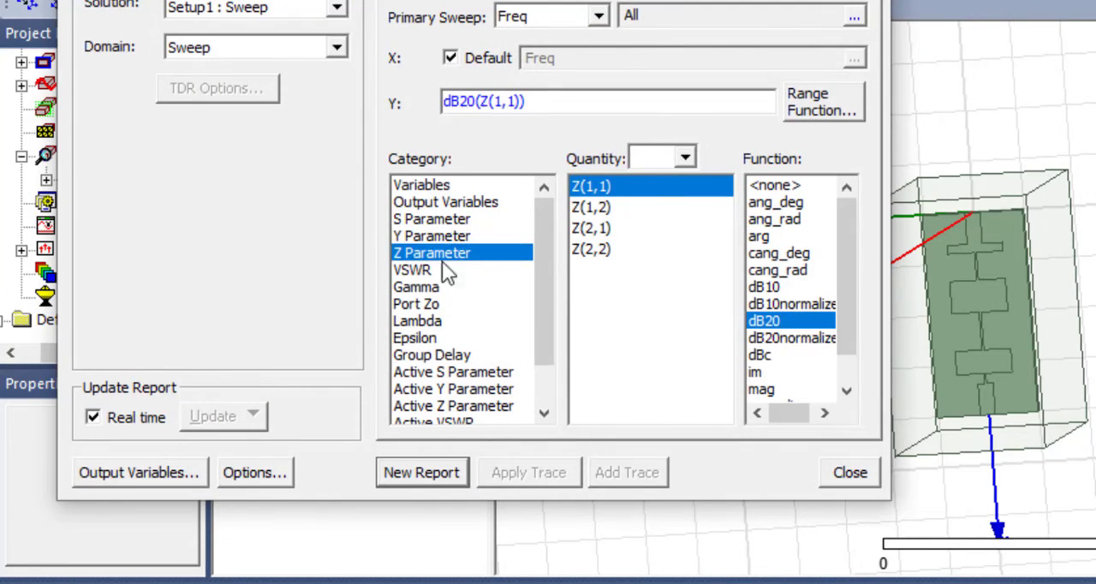
left_click(433, 271)
left_click(436, 220)
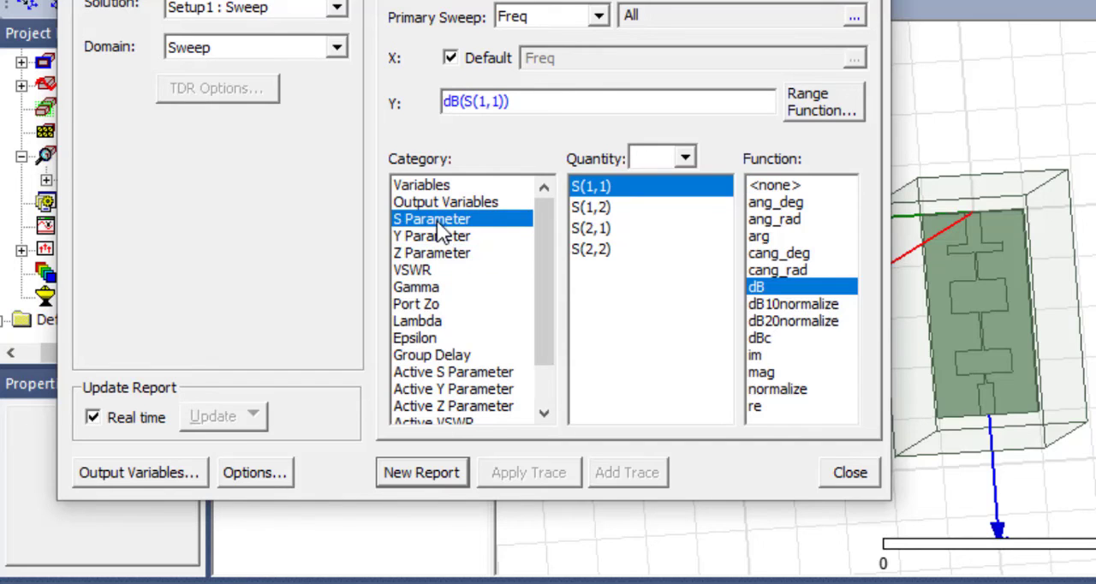
left_click(600, 227)
left_click(595, 210)
left_click(596, 249)
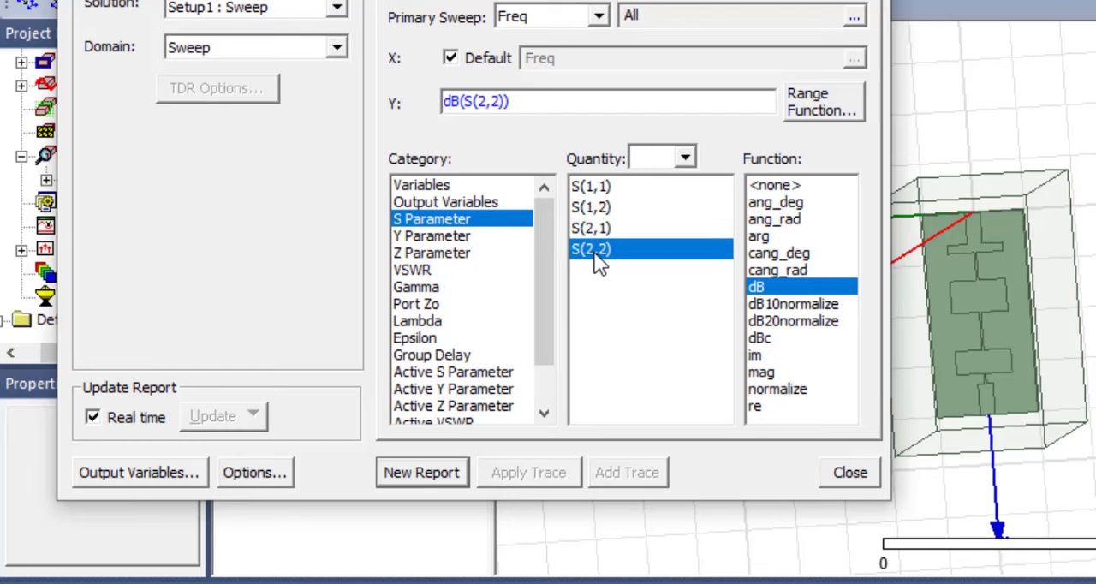
- Plot S(1,1) in dB against frequency as a new report and close the report settings
left_click(600, 187)
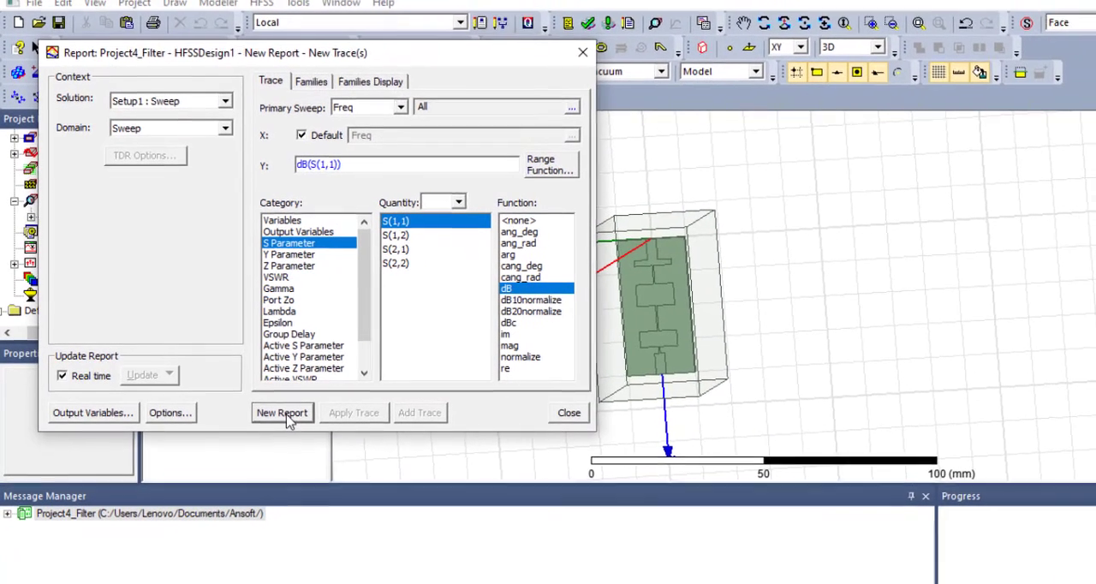
left_click(422, 472)
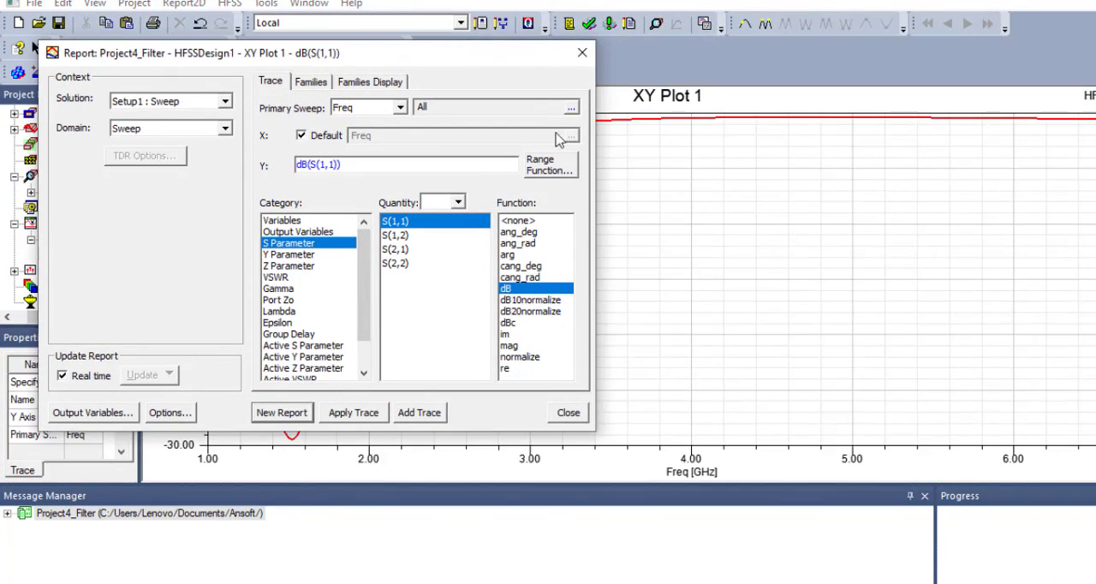
left_click(581, 56)
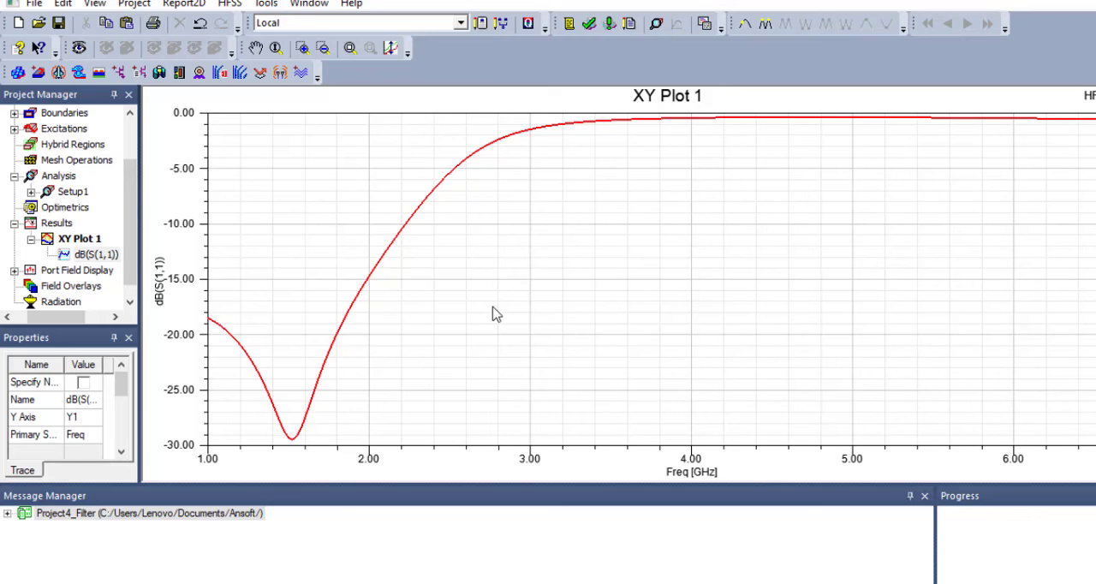
- Create a second rectangular modal solution data plot showing S(2,1) in dB, and close the report settings
right_click(56, 224)
mouse_move(168, 123)
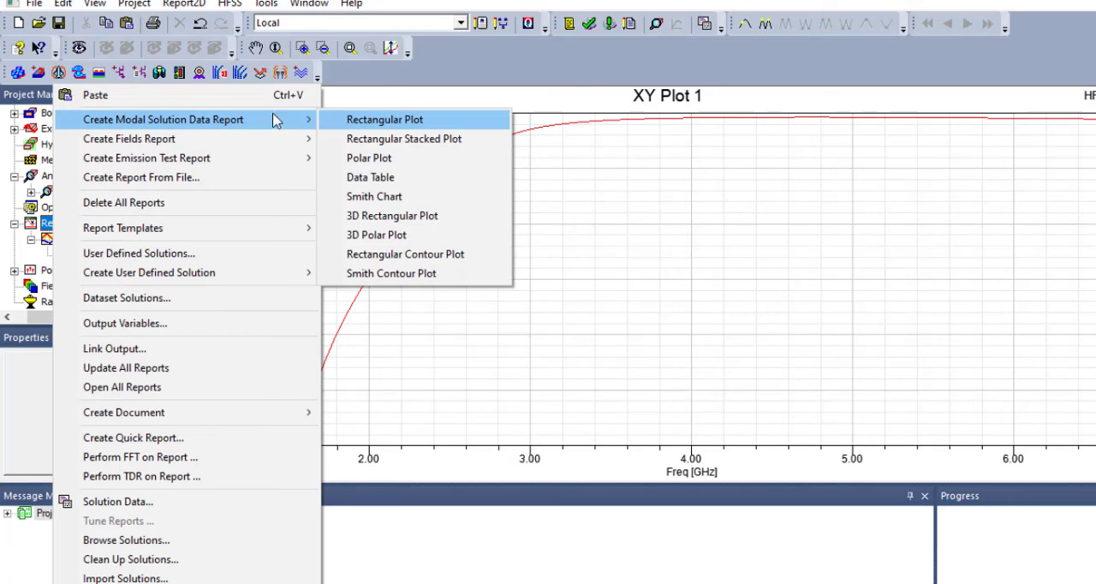
left_click(379, 119)
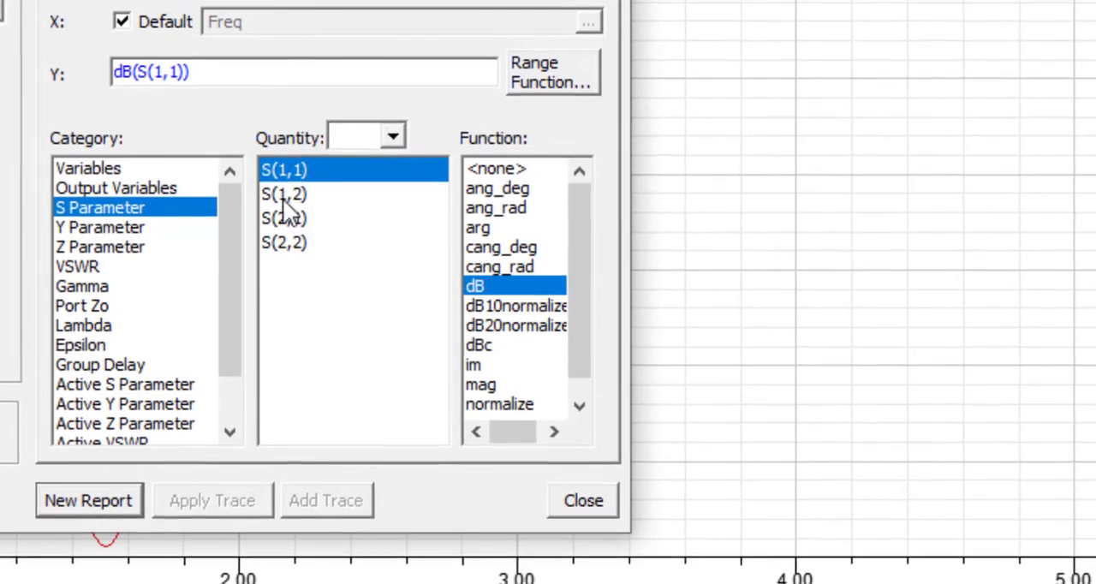
left_click(288, 219)
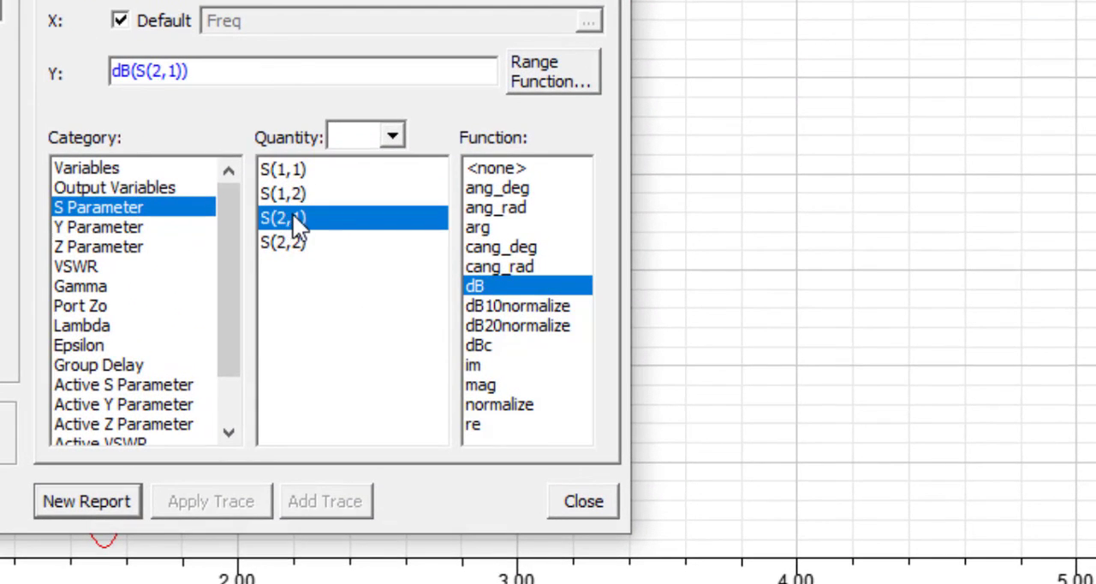
left_click(86, 500)
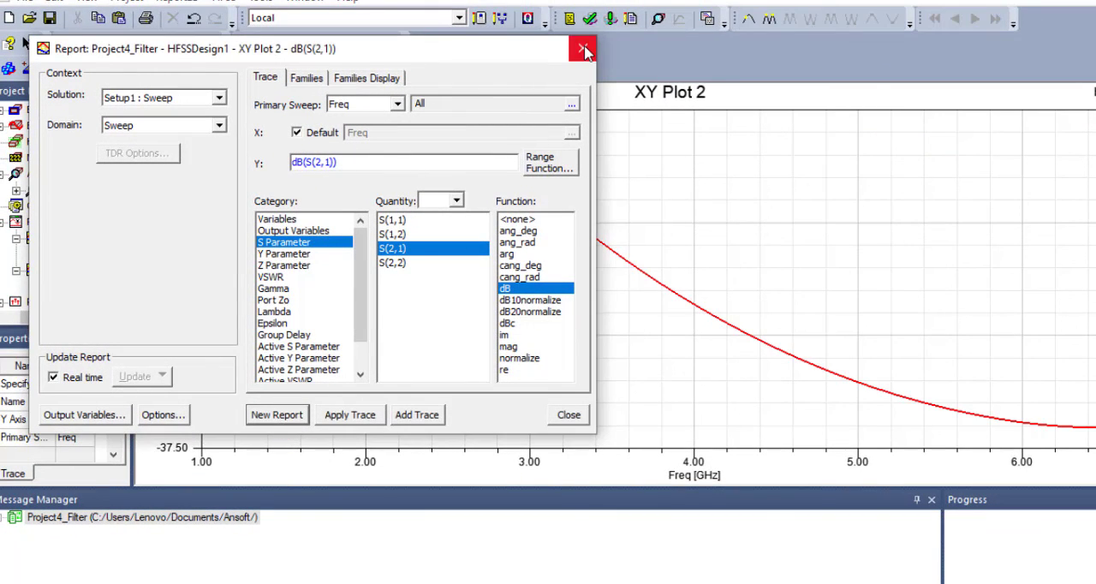
left_click(584, 52)
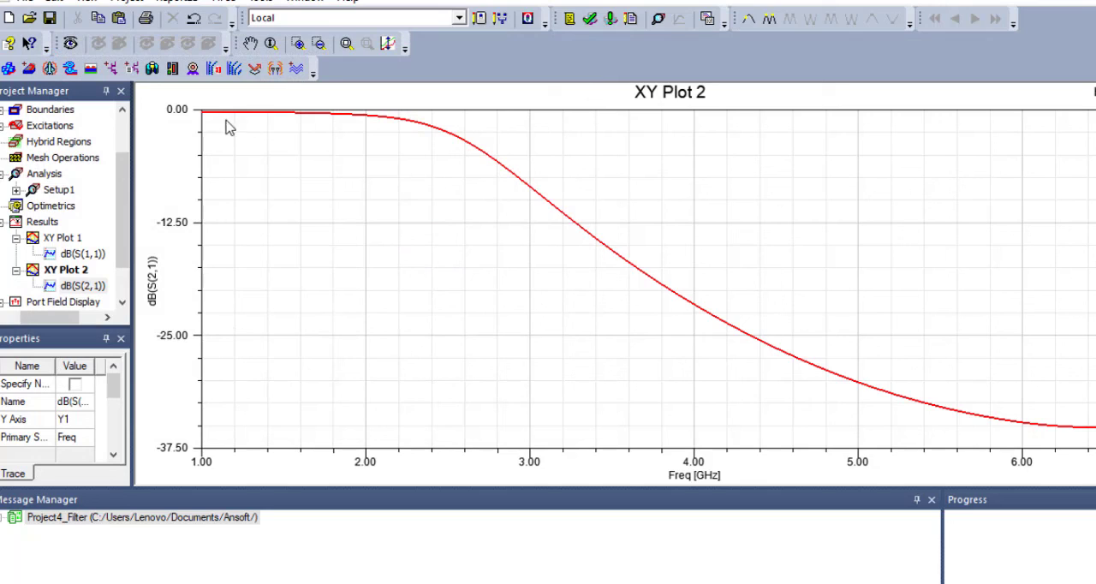